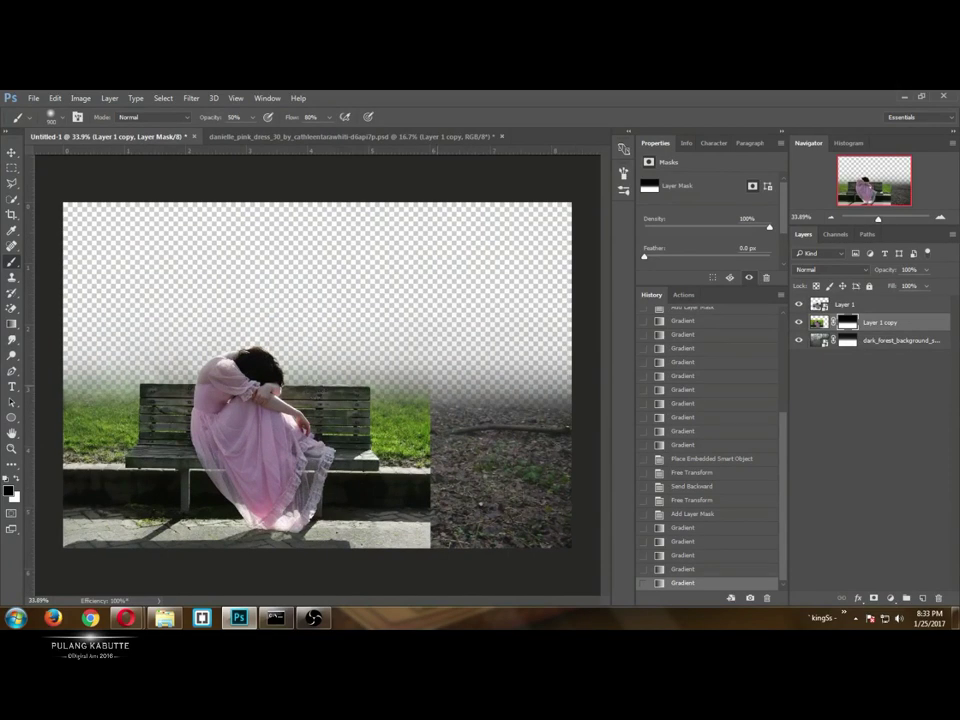
Turn off Scattering and Shape Dynamics for the soft round brush.
key("F5")
left_click(339, 230)
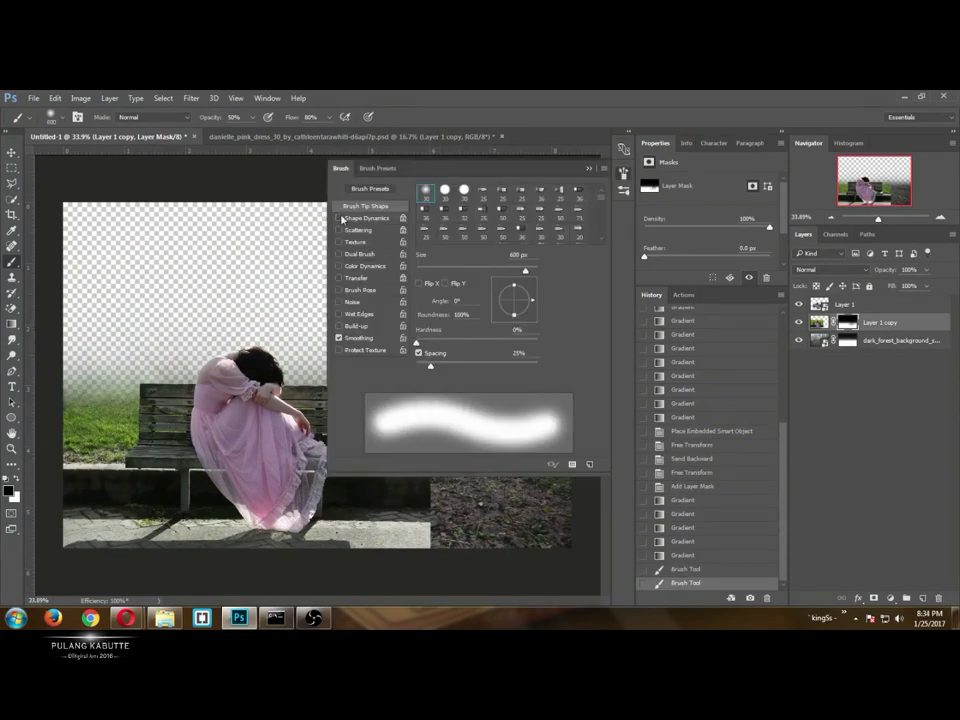
left_click(339, 218)
key("F5")
Paint black with the soft brush on the Layer 1 copy mask to hide the green grass on both sides of the bench.
left_click(412, 420)
left_click(405, 438)
left_click(408, 430)
left_click(408, 420)
key("bracketleft")
key("bracketleft")
left_click(90, 428)
left_click(84, 420)
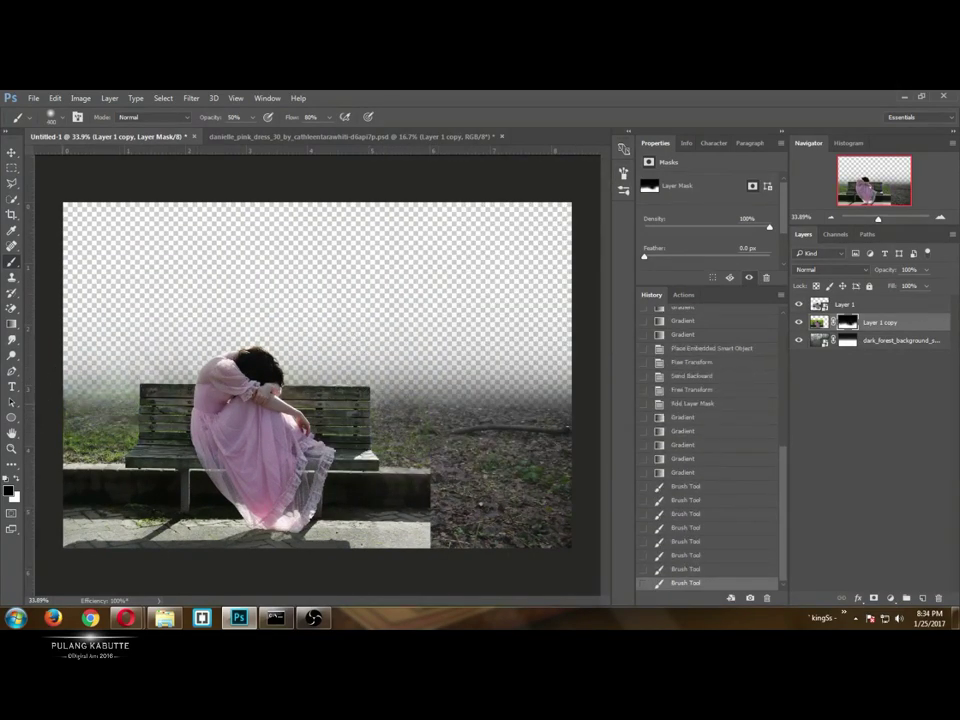
left_click(92, 432)
left_click(105, 425)
left_click(130, 425)
left_click(160, 425)
left_click(395, 430)
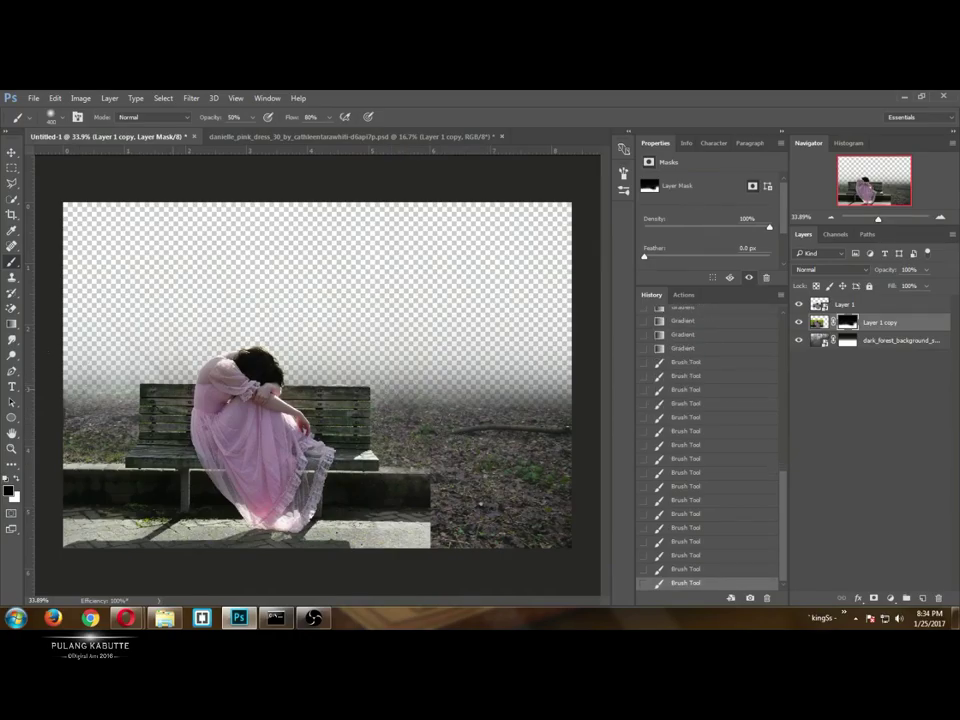
Choose the 712 px splatter brush tip from the brush presets for detailed masking beside the bench.
scroll(465, 461, "up", 3)
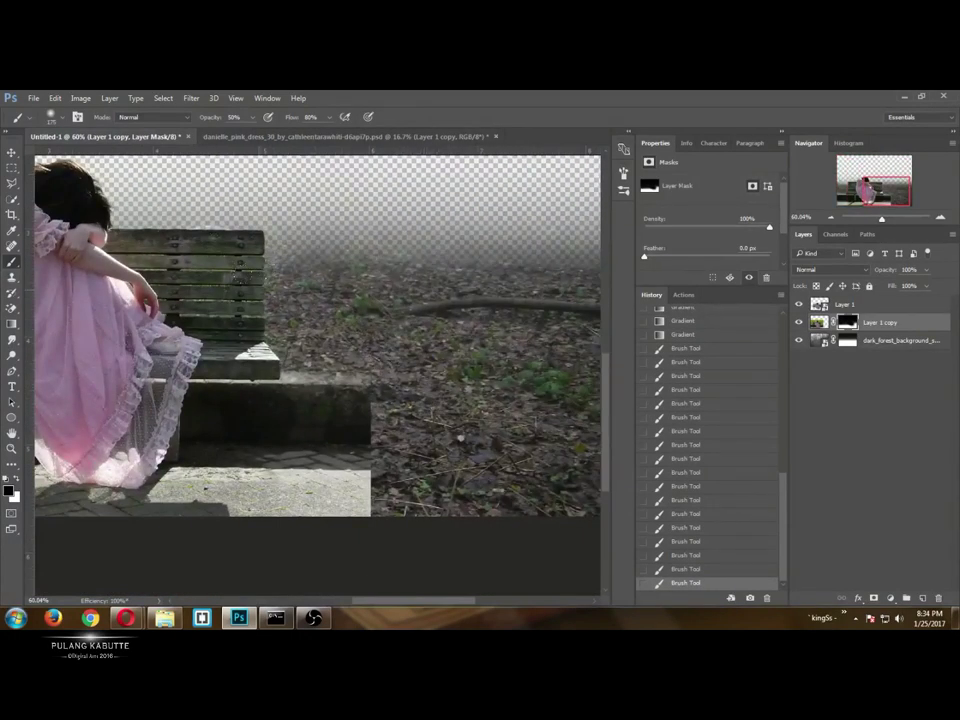
right_click(238, 276)
right_click(153, 218)
scroll(360, 500, "down", 1)
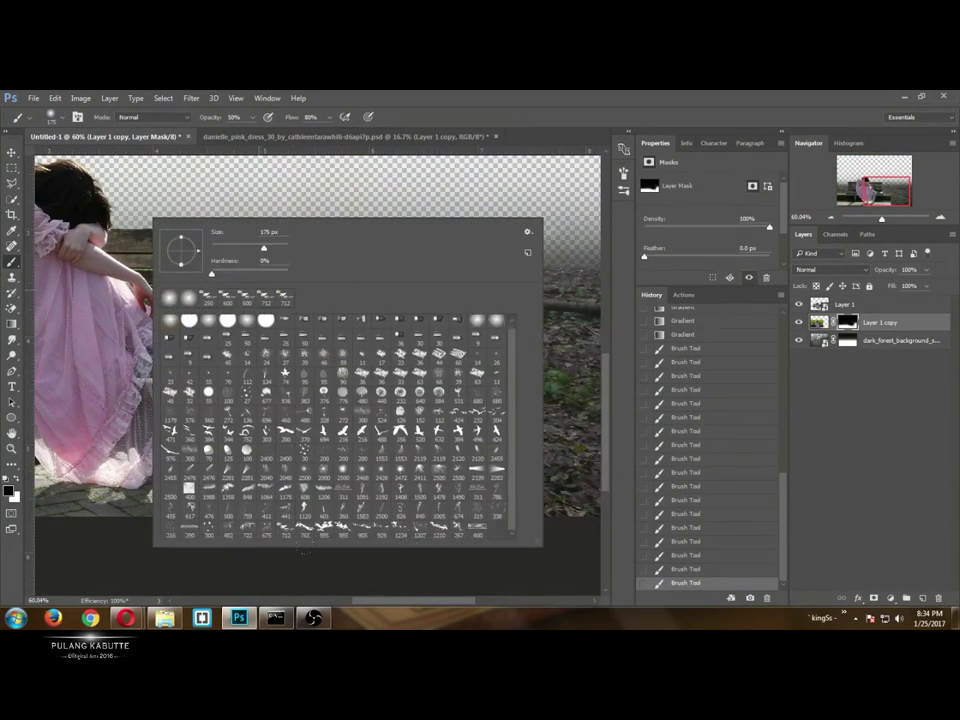
left_click(317, 531)
left_click(402, 529)
double_click(283, 530)
Enable Shape Dynamics and Scattering for the 712 px splatter brush tip.
left_click(624, 173)
scroll(519, 229, "down", 3)
left_click(519, 229)
left_click(339, 217)
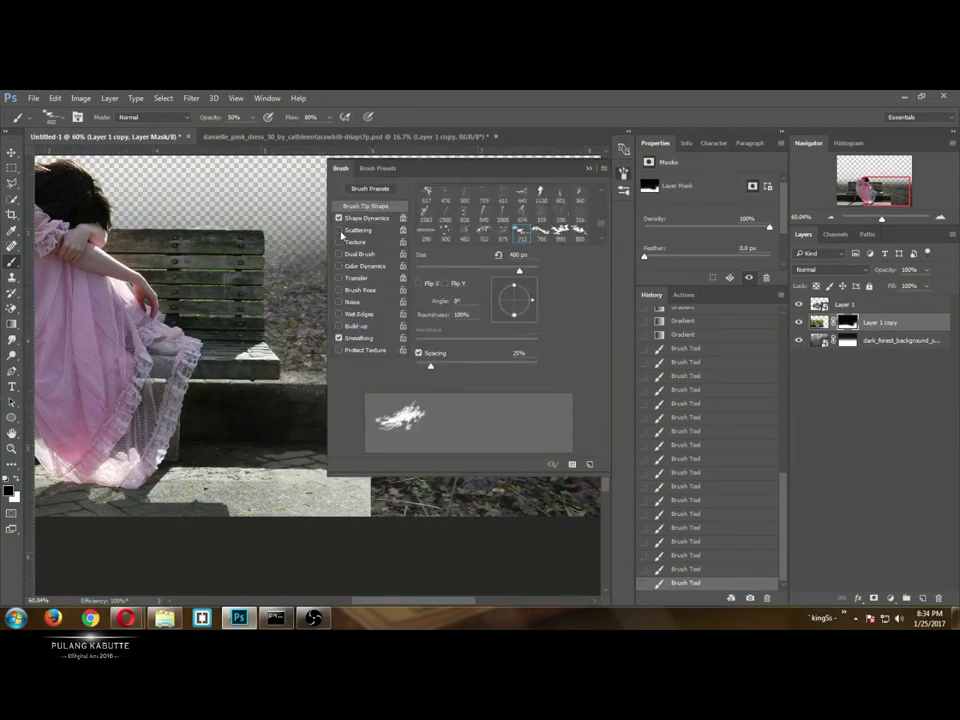
left_click(339, 230)
left_click(624, 173)
Paint black with the splatter brush on the Layer 1 copy mask to dissolve the dark concrete ledge's end beside the bench.
left_click(318, 390)
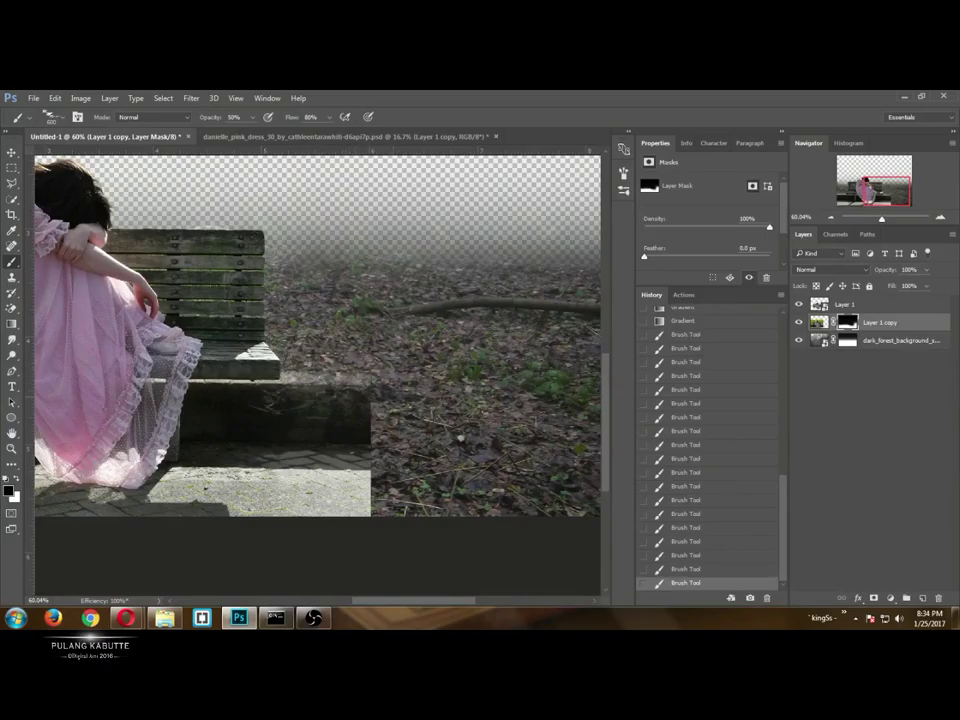
scroll(391, 393, "up", 2)
left_click(345, 422)
left_click(275, 428)
left_click(342, 425)
left_click(315, 420)
left_click(315, 372)
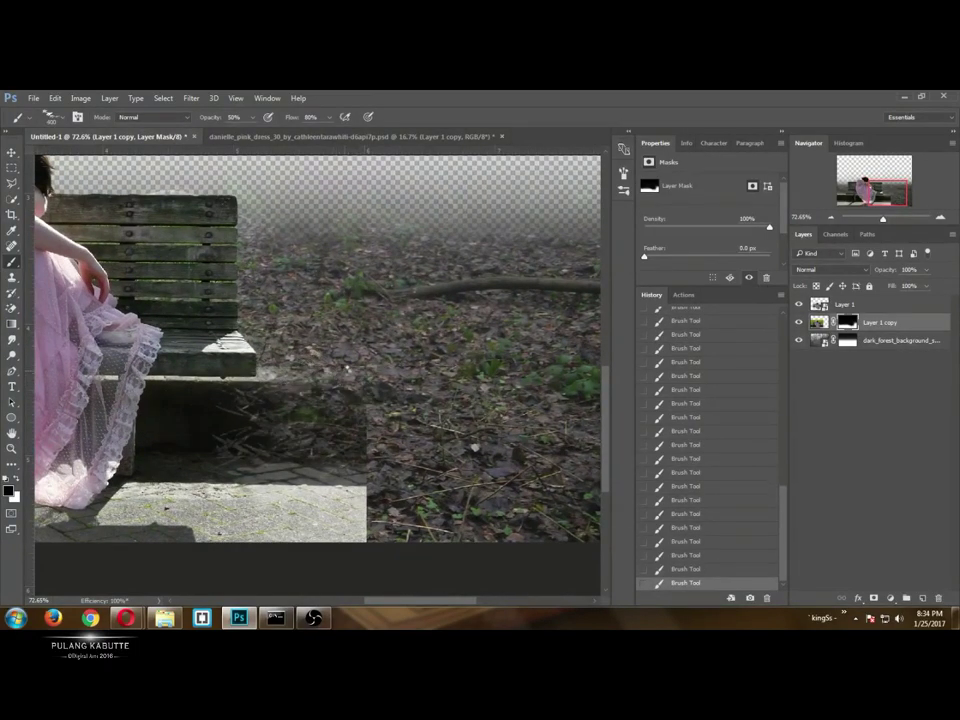
left_click(338, 440)
left_click(340, 455)
Blend the hard edge of the pavement and ledge into the leafy forest floor using progressively smaller splatter strokes on the mask.
key("bracketleft")
key("bracketleft")
left_click(356, 450)
left_click(362, 460)
left_click(378, 492)
left_click(383, 500)
left_click(372, 512)
left_click(364, 515)
left_click(358, 500)
key("bracketleft")
key("bracketleft")
left_click(345, 488)
left_click(290, 390)
left_click(296, 378)
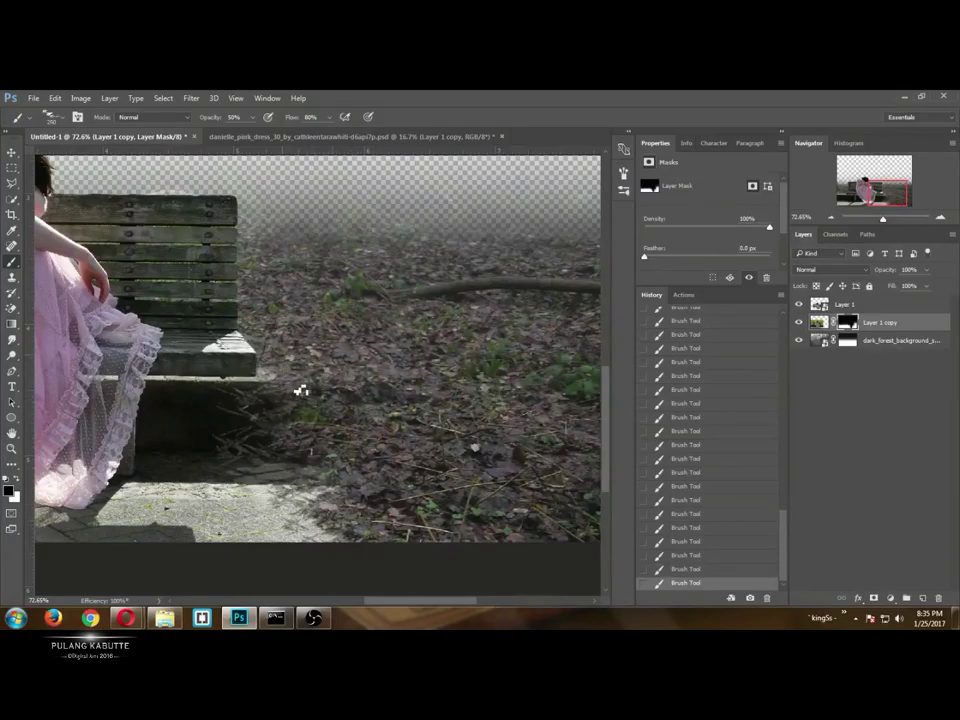
Bring the stamped cutout of the man from the male stock file into Untitled-1 and convert it to a smart object.
key("v")
scroll(400, 486, "down", 3)
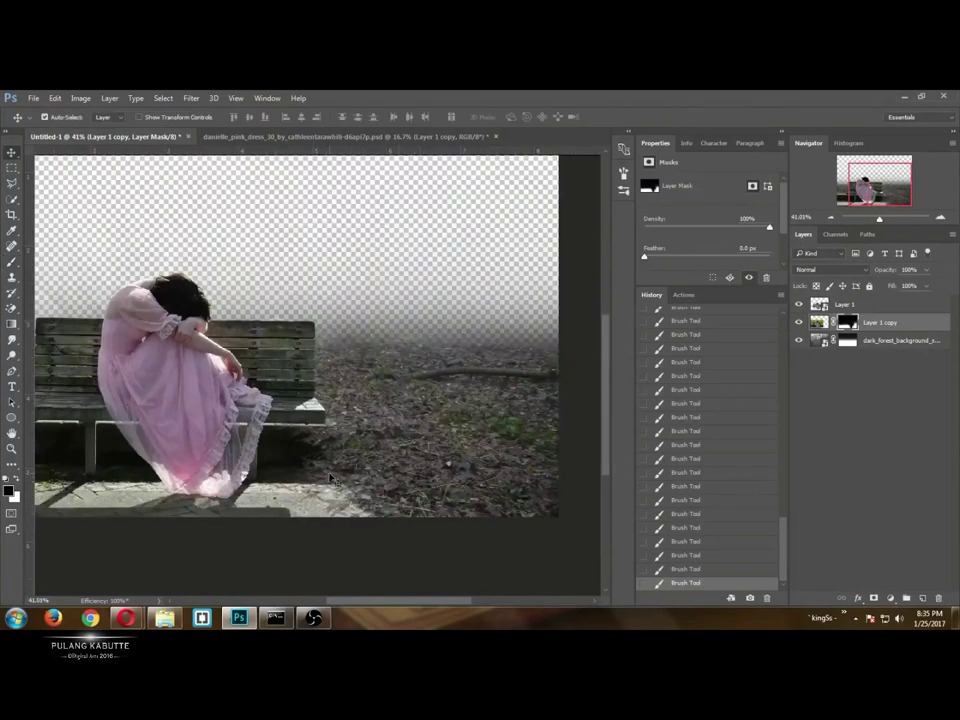
scroll(330, 478, "down", 2)
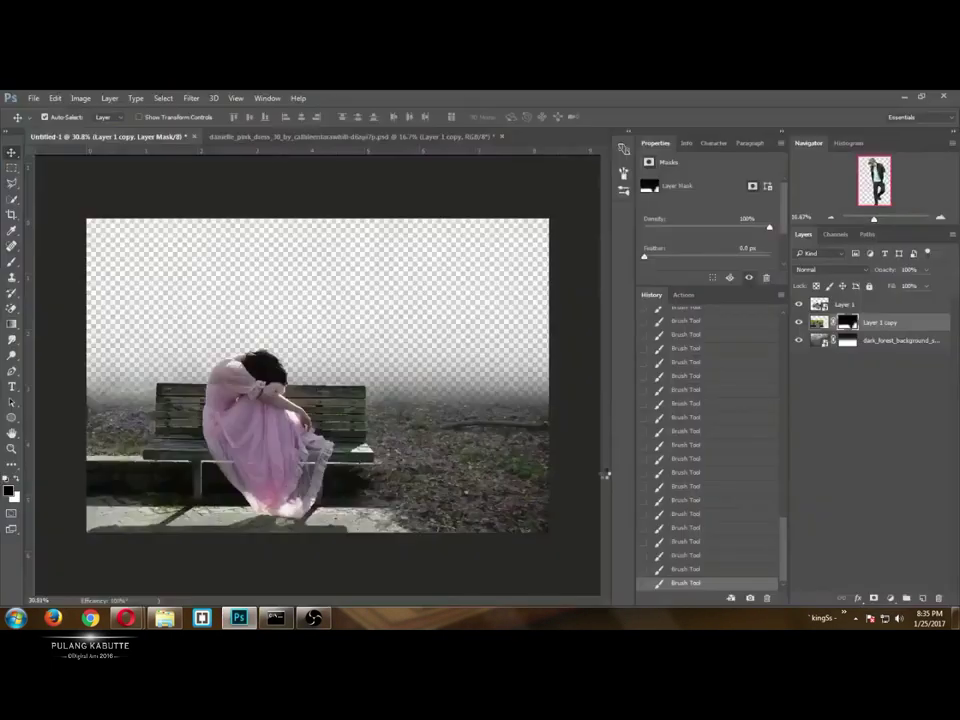
key("ctrl+alt+shift+e")
left_click(841, 379, "shift")
left_click(841, 379, "shift")
left_click(841, 379, "shift")
left_click(841, 379, "shift")
left_click_drag(495, 303, 268, 322)
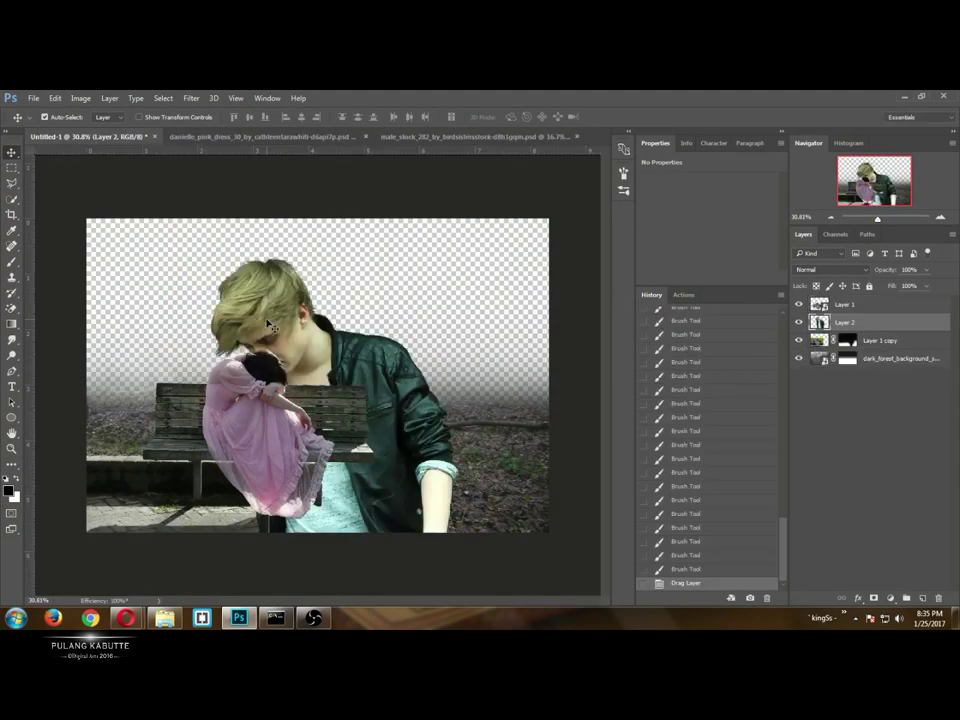
right_click(881, 323)
left_click(682, 292)
Check the layer mask in the pink dress file, and close the pink dress and male stock files without saving.
left_click(231, 138)
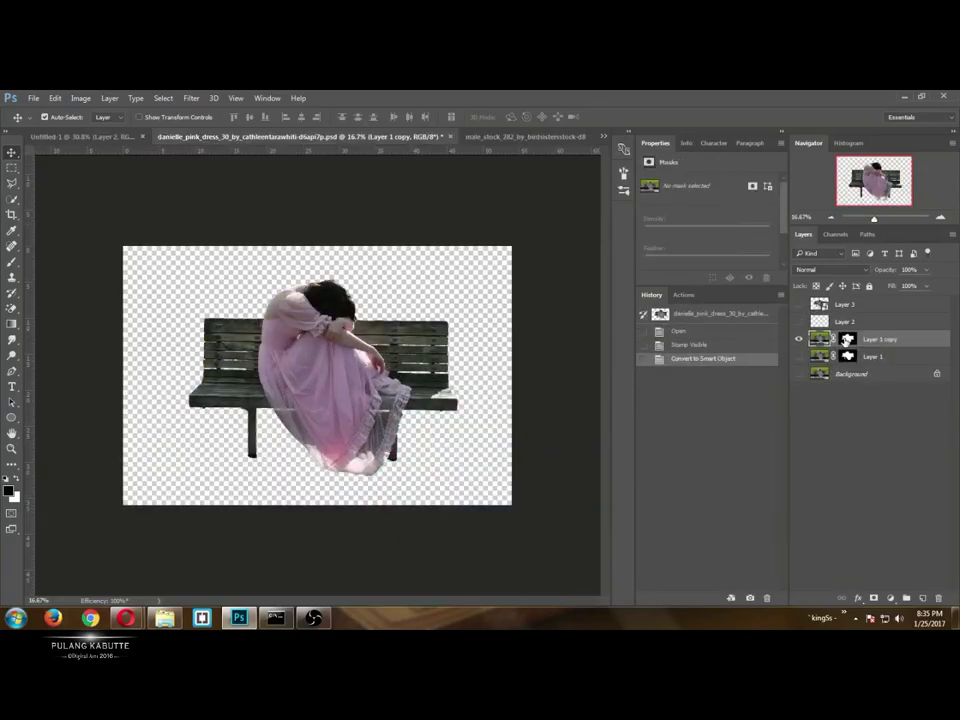
left_click(846, 341, "shift")
left_click(846, 341, "shift")
left_click(846, 341, "shift")
left_click(846, 341, "shift")
left_click(450, 138)
left_click(482, 294)
left_click(418, 137)
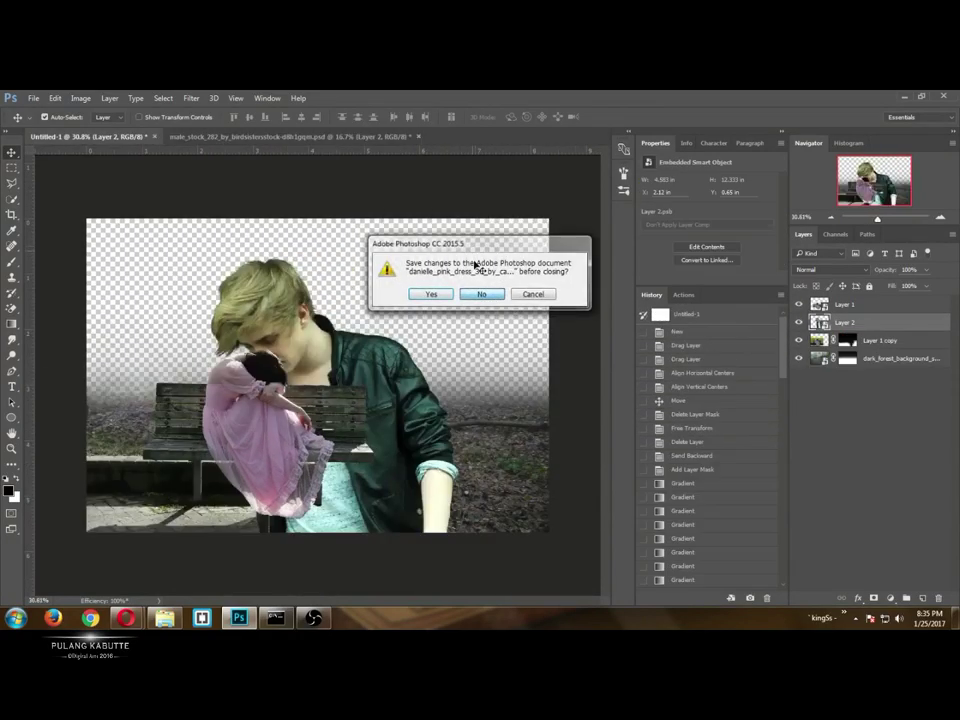
left_click(482, 294)
Scale the man on Layer 2 down to about 32.3% and position him standing at the free end of the bench.
key("ctrl+t")
scroll(327, 385, "down", 5)
left_click_drag(253, 304, 339, 535)
left_click_drag(370, 580, 357, 340)
scroll(403, 397, "up", 7)
left_click_drag(329, 216, 356, 288)
scroll(435, 449, "up", 4)
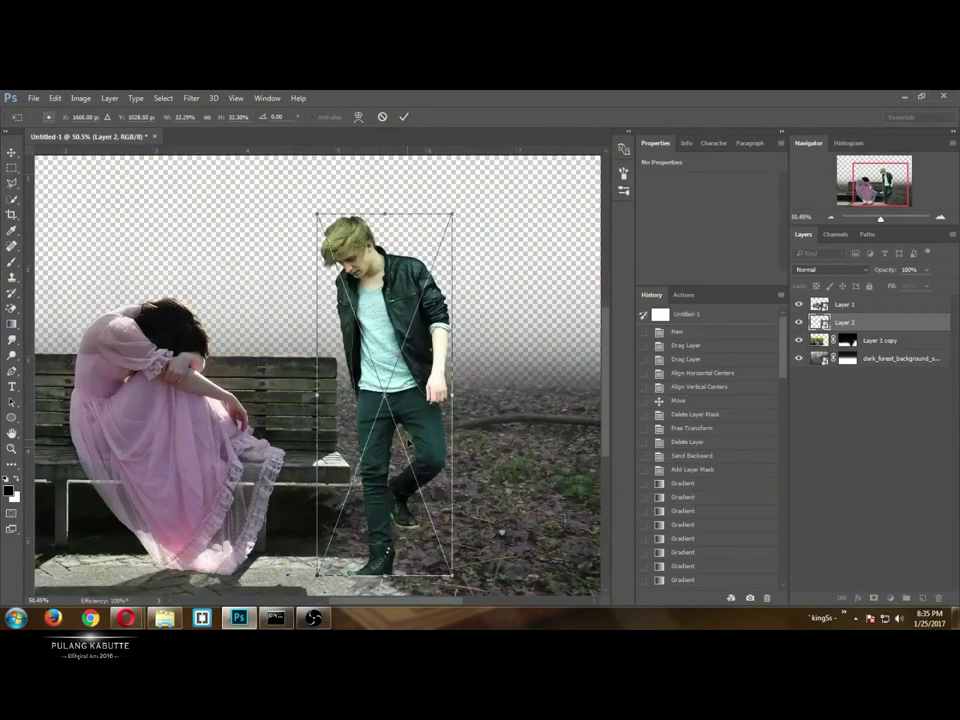
left_click_drag(408, 440, 403, 407)
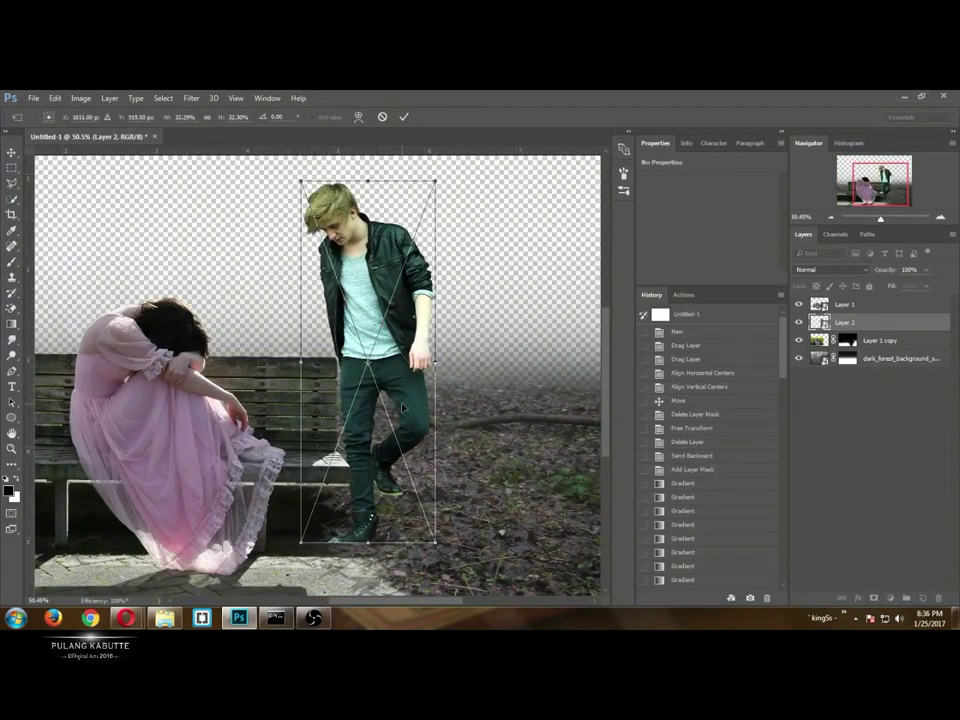
key("Return")
scroll(403, 407, "down", 2)
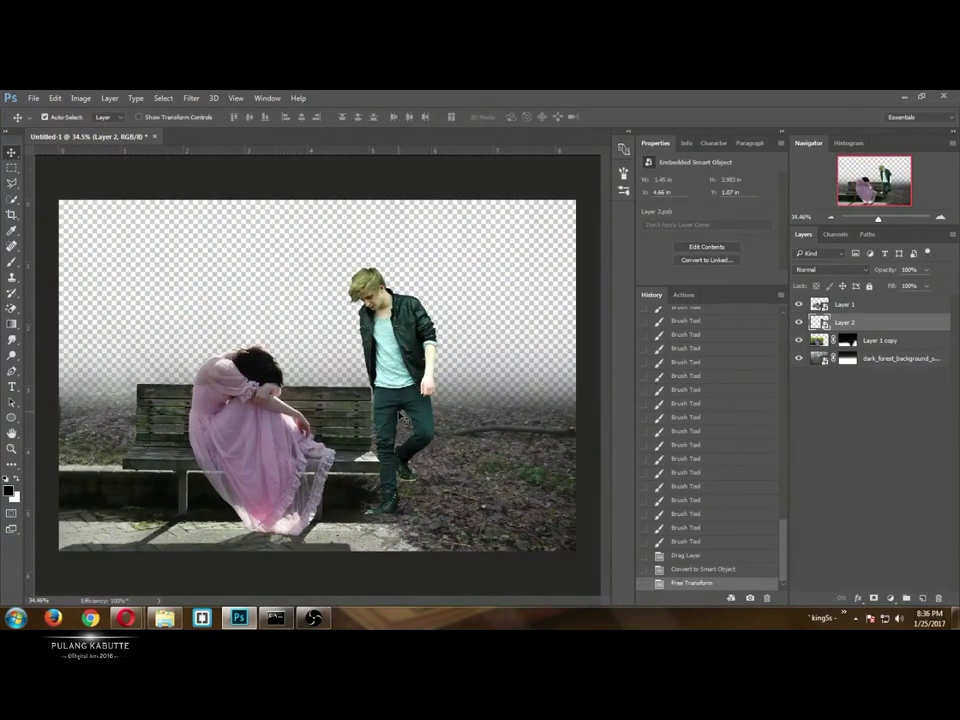
Puppet Warp the man with pins on his hips and legs, shifting his head slightly away from the woman.
scroll(432, 420, "up", 2)
scroll(397, 540, "up", 3)
scroll(381, 547, "down", 2)
scroll(378, 547, "down", 1)
left_click(55, 98)
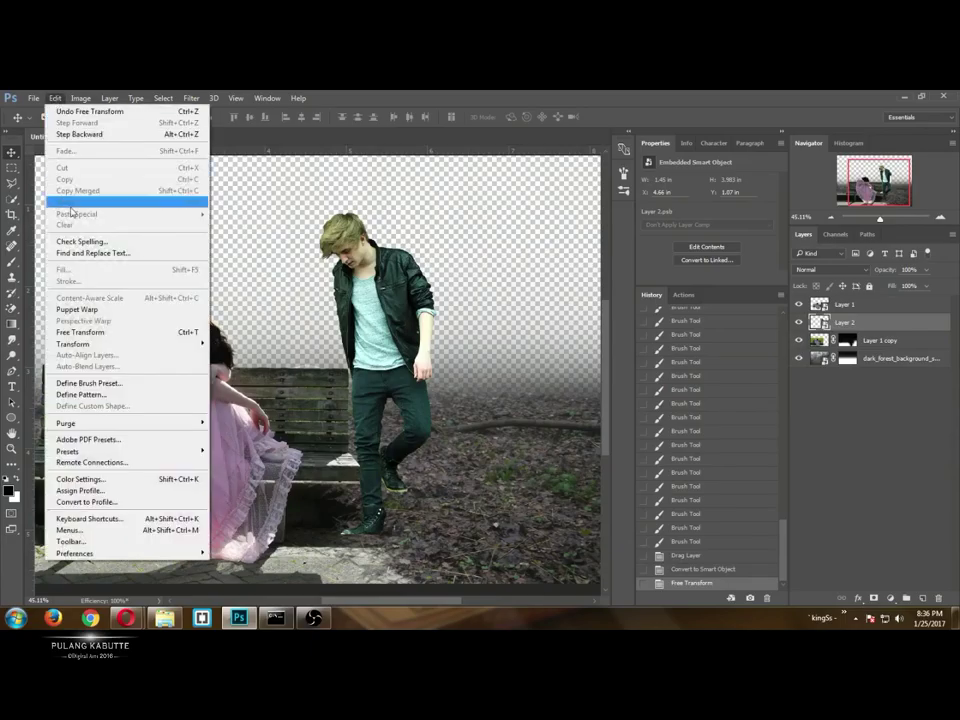
left_click(80, 307)
left_click(365, 403)
left_click(372, 481)
left_click(425, 434)
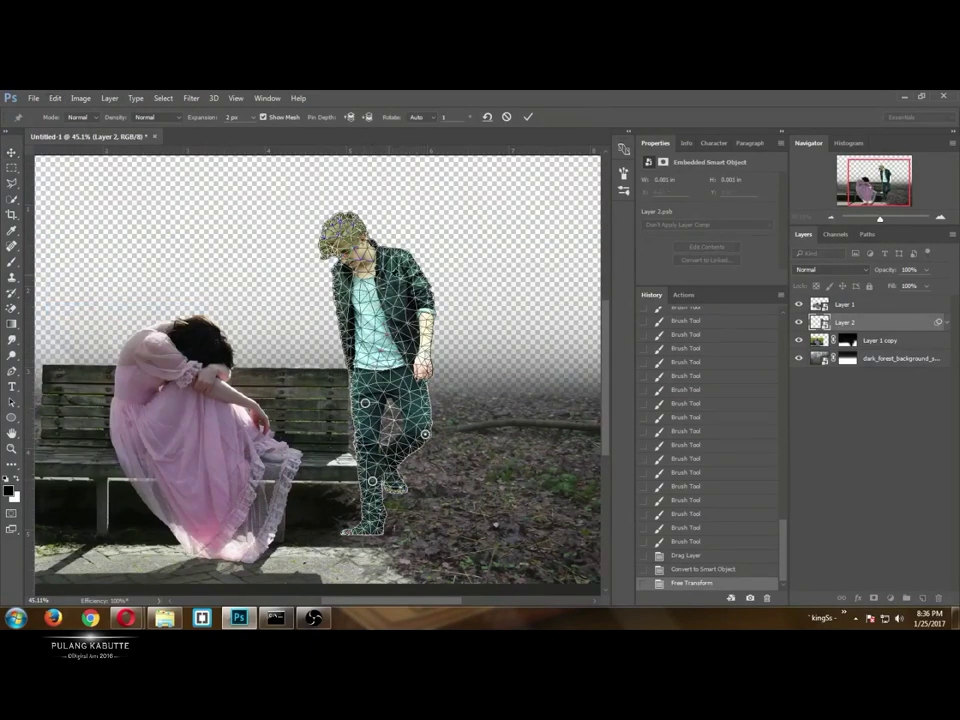
left_click(384, 368)
left_click_drag(347, 234, 369, 234)
key("Return")
scroll(428, 394, "down", 2)
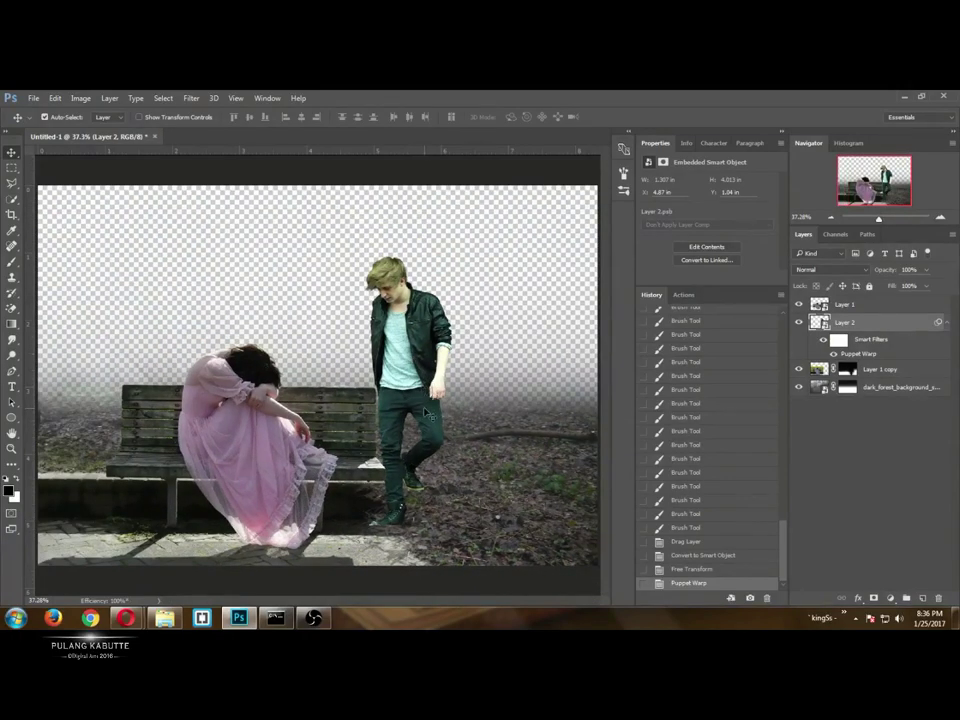
left_click(946, 323)
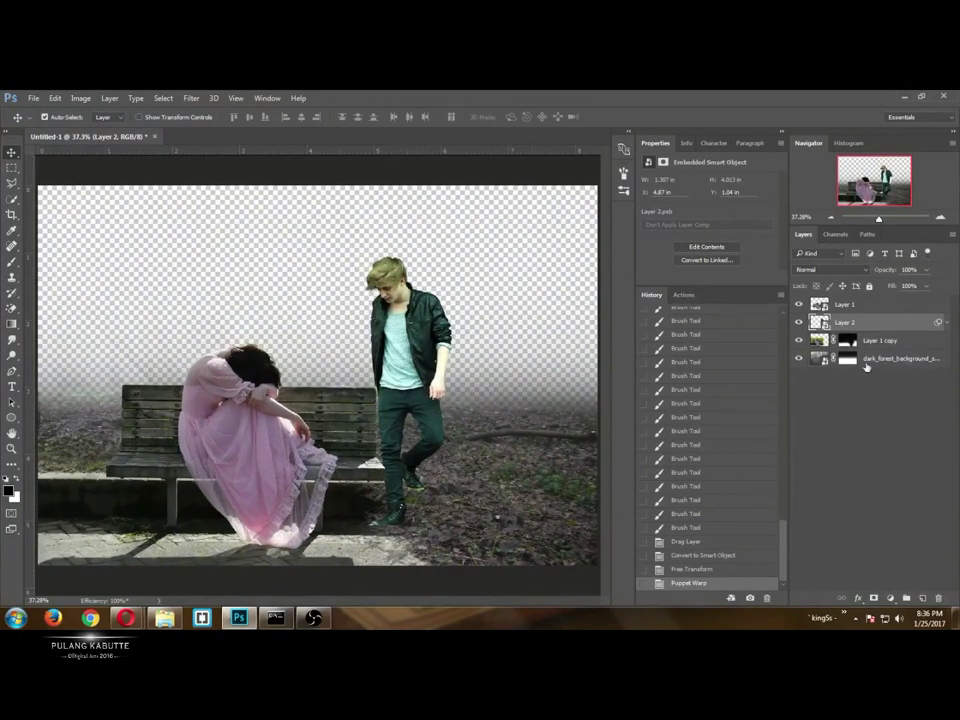
Place the stormy_sky_stock_004 image in the composition and send it behind all other layers.
left_click(239, 618)
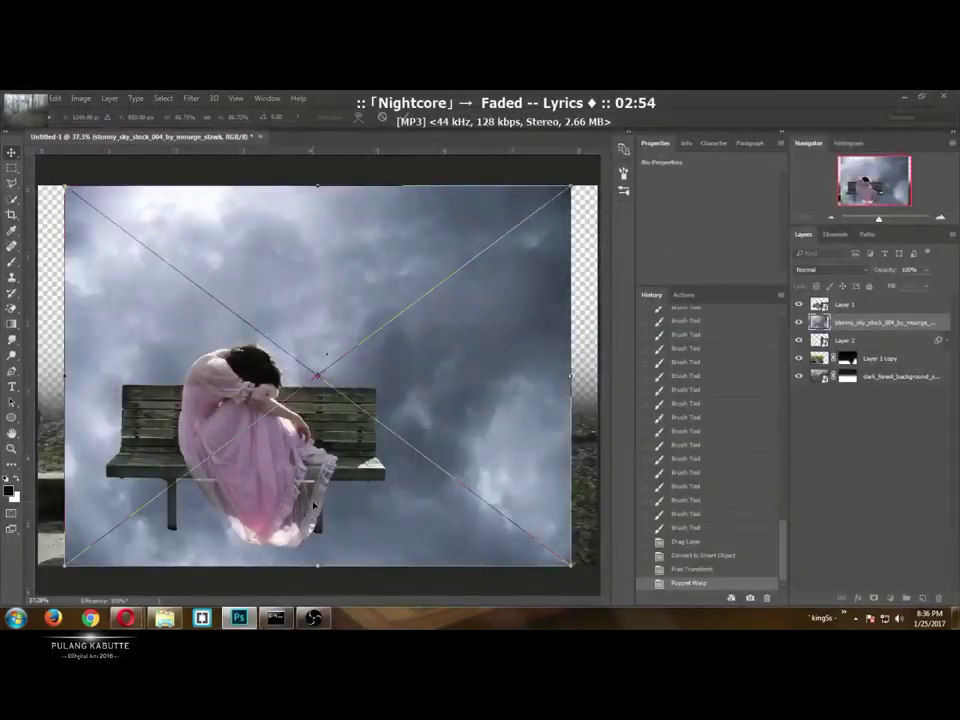
key("ctrl+bracketleft")
key("ctrl+bracketleft")
key("ctrl+bracketleft")
Flip the stormy sky horizontally and scale it to about 97.4% so that it covers the canvas width.
mouse_move(344, 475)
left_mouse_down()
mouse_move(313, 477)
mouse_move(349, 452)
left_mouse_up()
right_click(329, 468)
left_click(350, 444)
left_click_drag(485, 233, 531, 197)
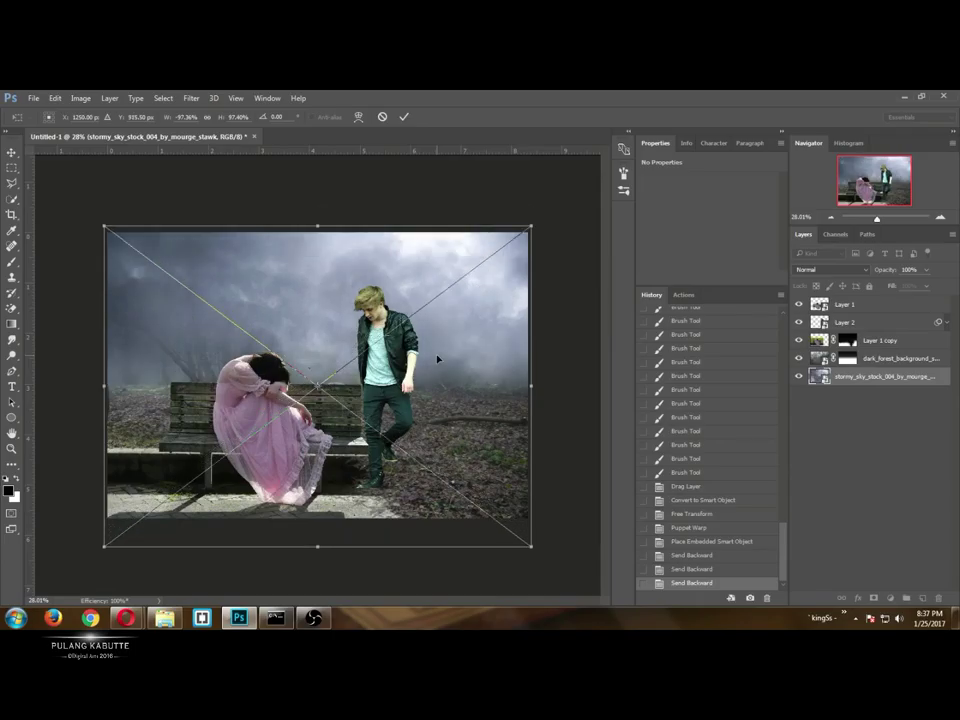
key("Return")
Set up a soft round brush without Scattering for painting on the dark forest layer's mask.
left_click(848, 359)
key("b")
key("F5")
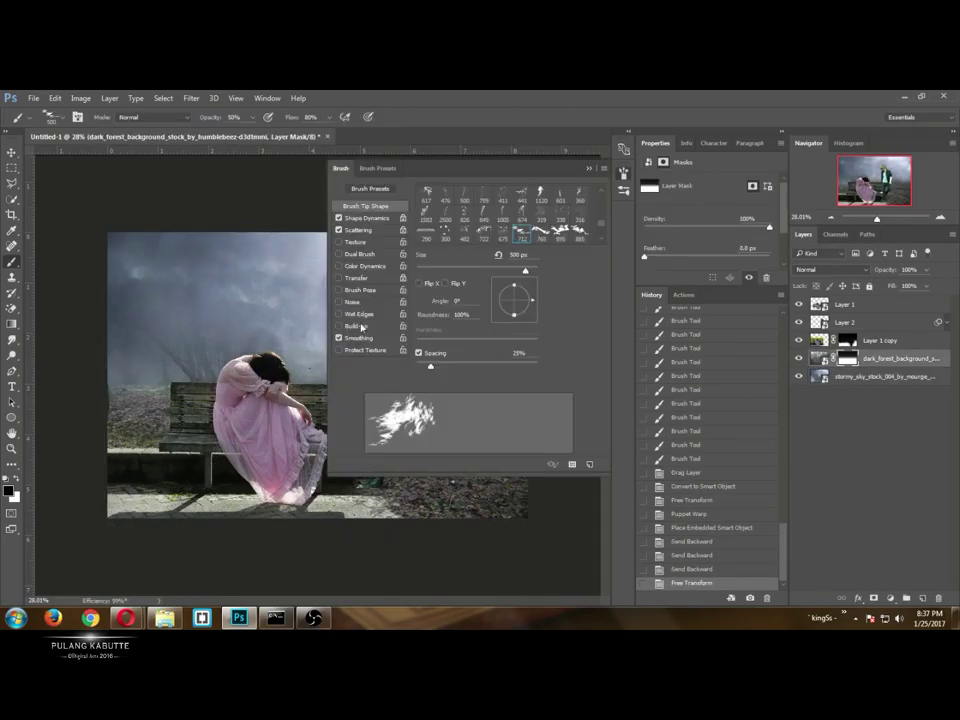
left_click(338, 229)
key("F5")
right_click(326, 365)
double_click(347, 380)
scroll(271, 343, "up", 2)
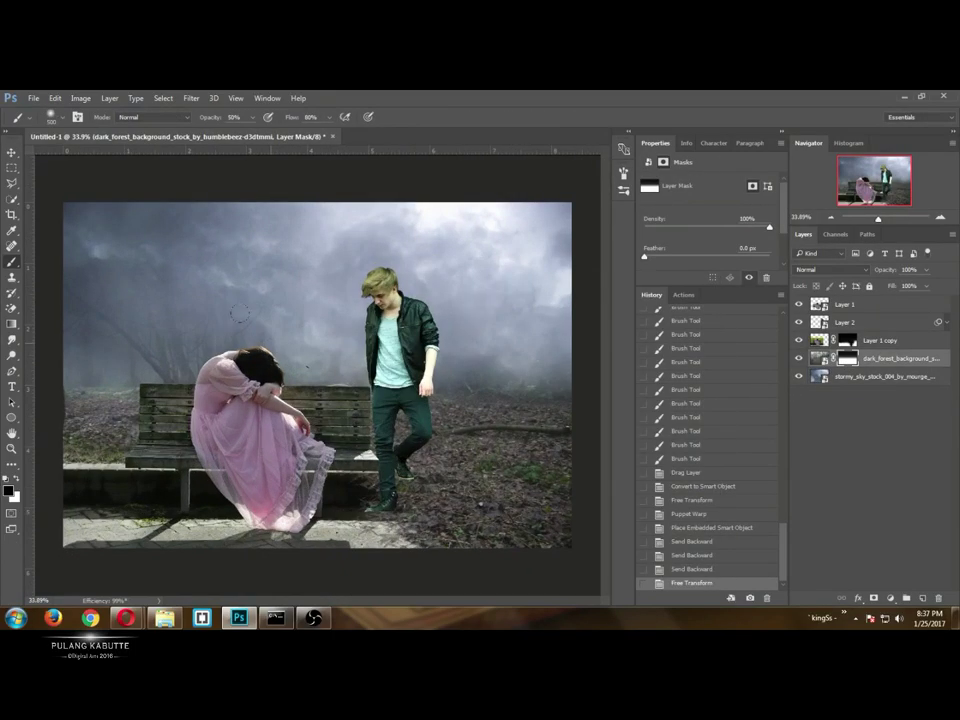
Paint black on the dark forest mask to fade the horizon beside the man and the trees above the woman into the sky.
left_click(455, 345)
left_click(500, 355)
left_click(540, 365)
left_click(510, 375)
left_click(470, 380)
left_click(520, 390)
left_click(548, 400)
left_click(490, 365)
left_click(482, 323)
left_click(300, 290)
left_click(250, 280)
left_click(240, 285)
left_click(215, 300)
Paint white on the dark forest mask to restore the leafy ground beside the man.
key("x")
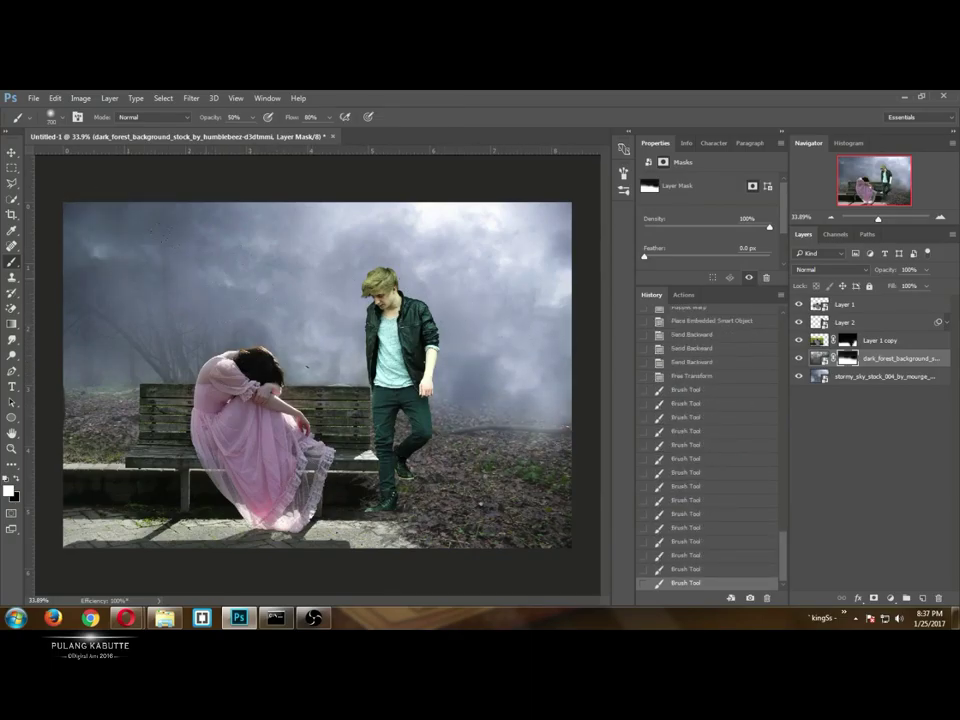
scroll(317, 375, "down", 1)
left_click(470, 465)
left_click(510, 470)
left_click(530, 460)
left_click(500, 460)
left_click(480, 455)
Paint black on the dark forest mask to fade out the remaining trees in the sky above the woman.
key("x")
left_click(200, 285)
left_click(240, 285)
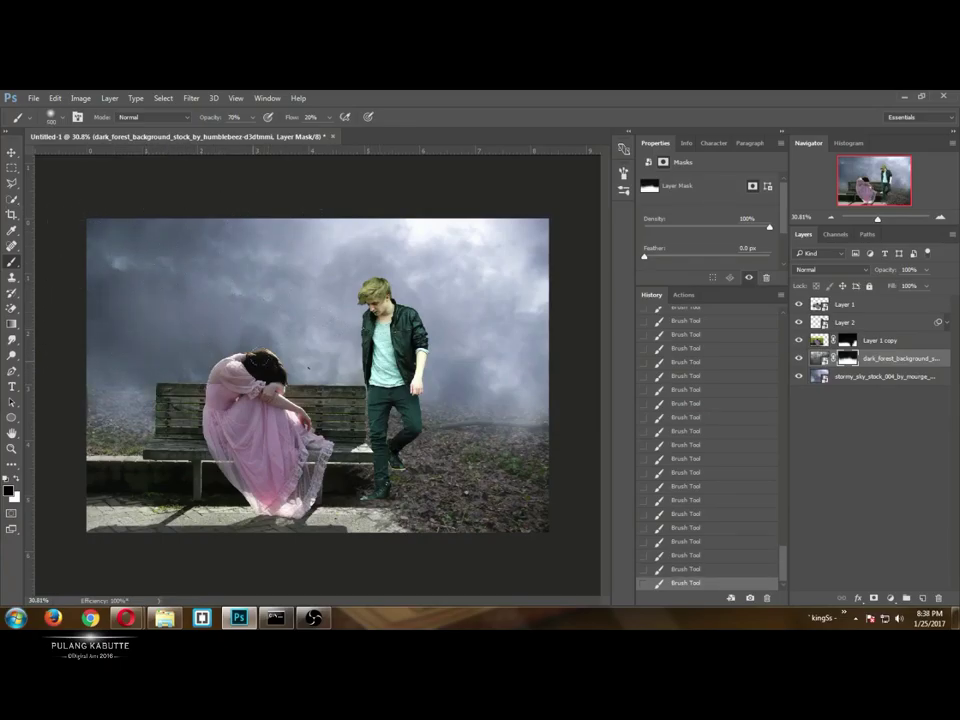
Refine the misty horizon beside the man on the dark forest mask with white and black strokes at 50% brush opacity.
key("x")
left_click(874, 380)
left_click(850, 361)
left_click(849, 343)
left_click(850, 361)
key("5")
mouse_move(520, 425)
left_mouse_down()
mouse_move(514, 403)
mouse_move(460, 390)
left_mouse_up()
key("x")
left_click(515, 393)
key("x")
key("x")
Target the Layer 1 copy mask and choose the 267 px splatter brush preset with its tip settings.
key("v")
scroll(447, 486, "down", 1)
scroll(447, 486, "up", 4)
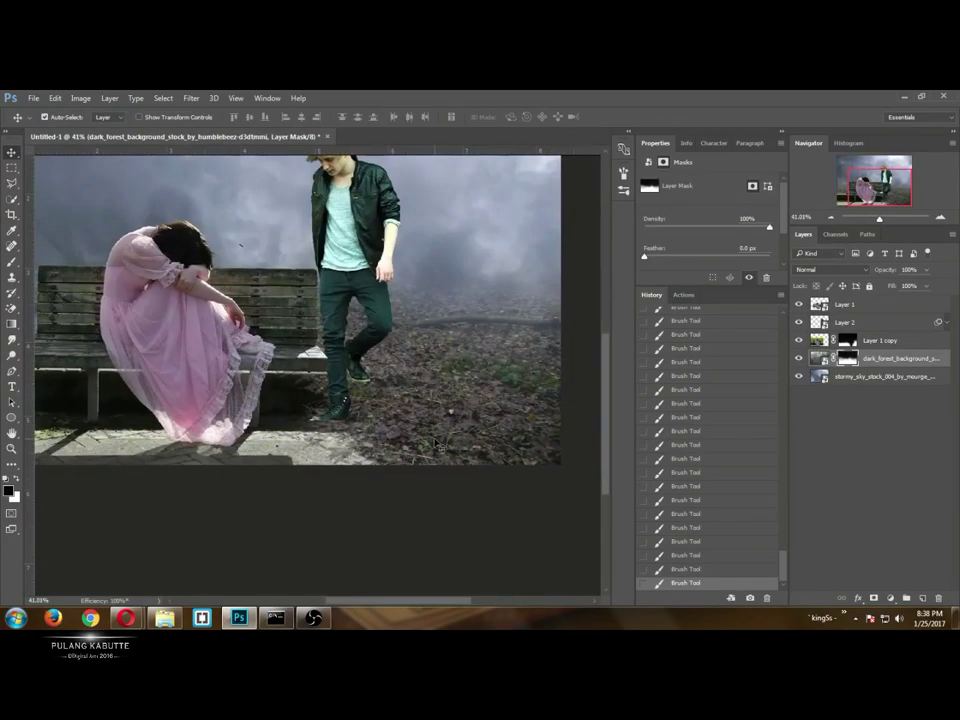
scroll(436, 445, "up", 2)
left_click(152, 156)
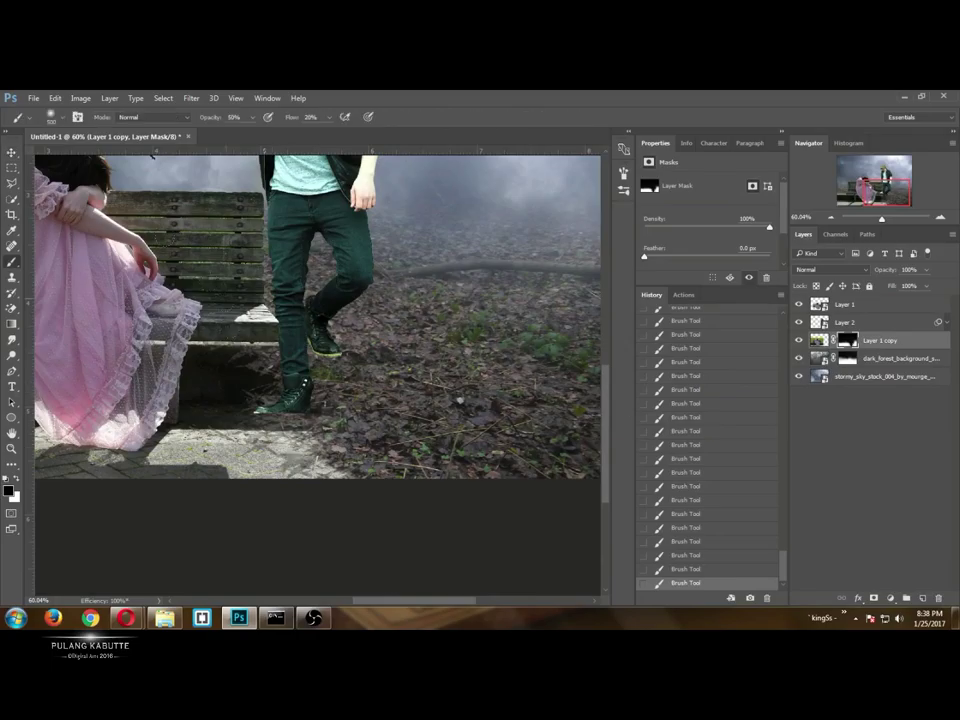
scroll(155, 165, "down", 1)
key("b")
right_click(133, 229)
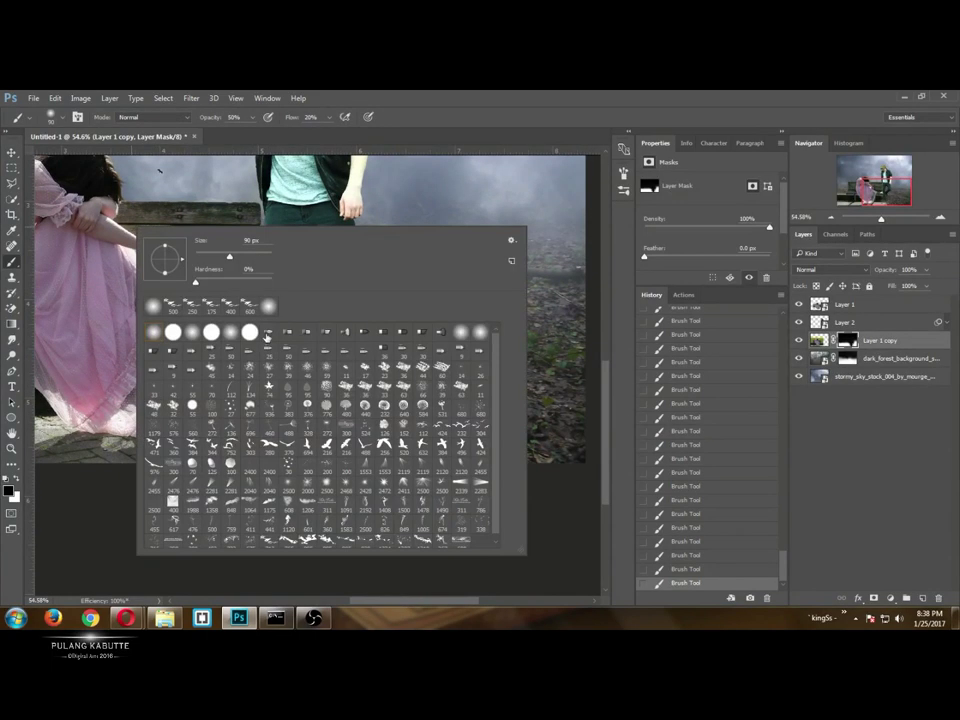
left_click(437, 532)
left_click(78, 421)
key("F5")
left_click(337, 218)
key("F5")
Paint black on the Layer 1 copy mask to break up the pavement edge below the man's front boot.
left_click(301, 430)
left_click_drag(285, 434, 320, 455)
left_click_drag(248, 360, 259, 328)
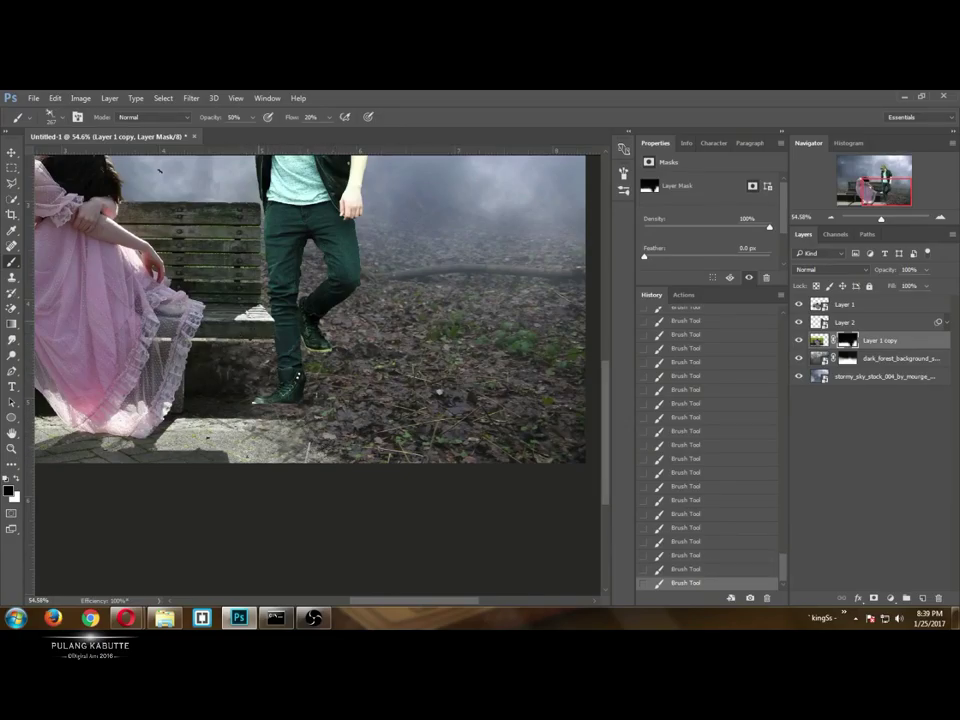
mouse_move(275, 434)
left_mouse_down()
mouse_move(314, 453)
mouse_move(284, 437)
left_mouse_up()
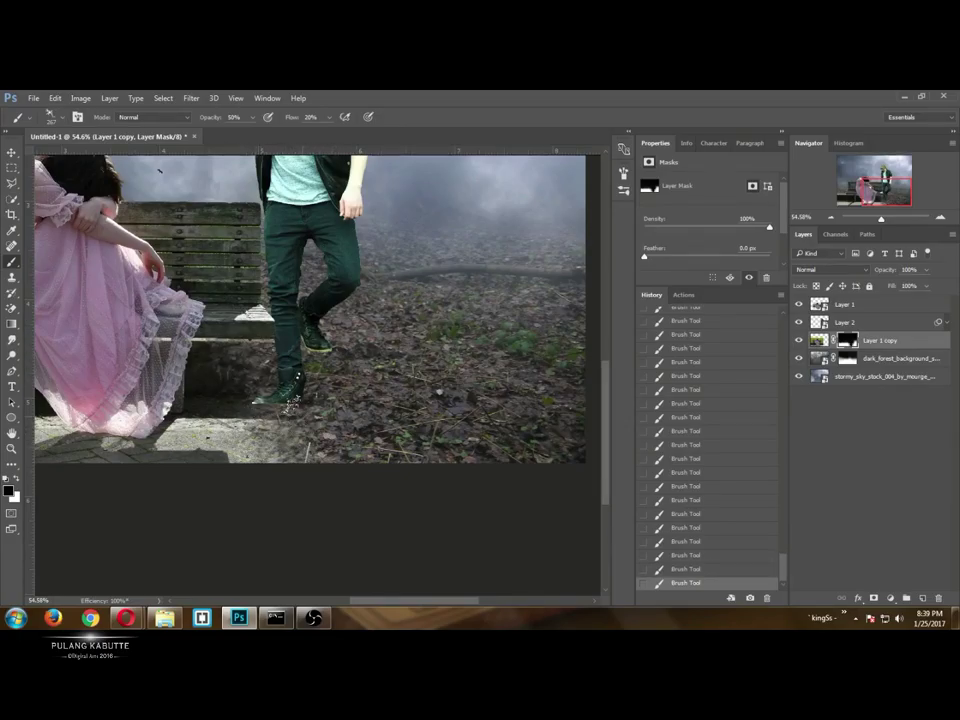
left_click_drag(272, 424, 282, 439)
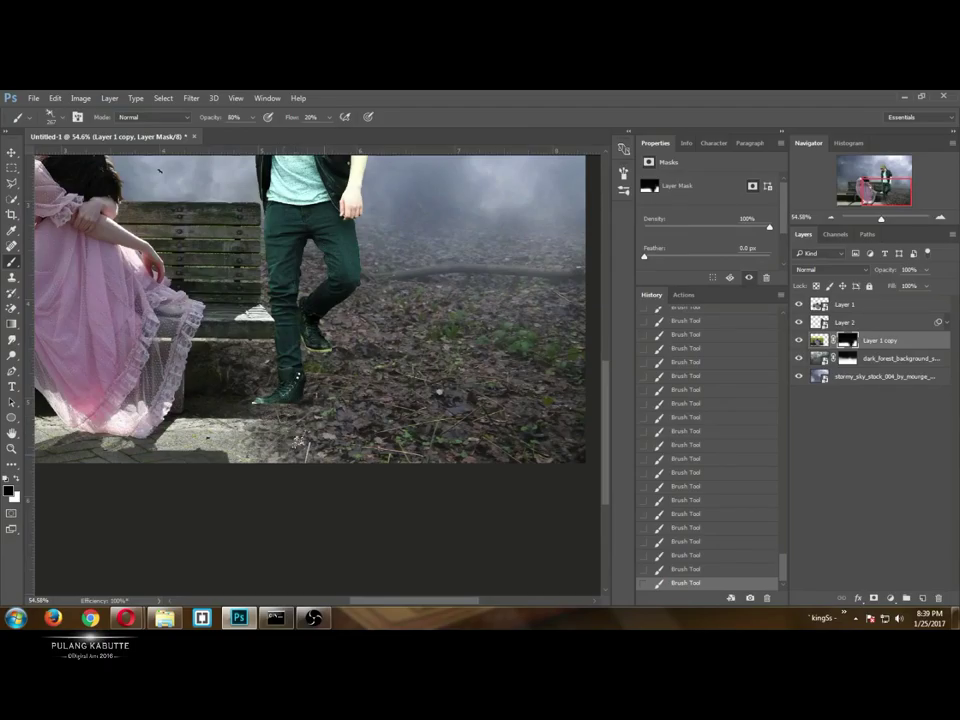
Add a layer mask to the man's layer, Layer 2.
scroll(348, 448, "down", 5)
scroll(88, 532, "up", 1)
scroll(88, 532, "down", 1)
scroll(441, 508, "up", 8)
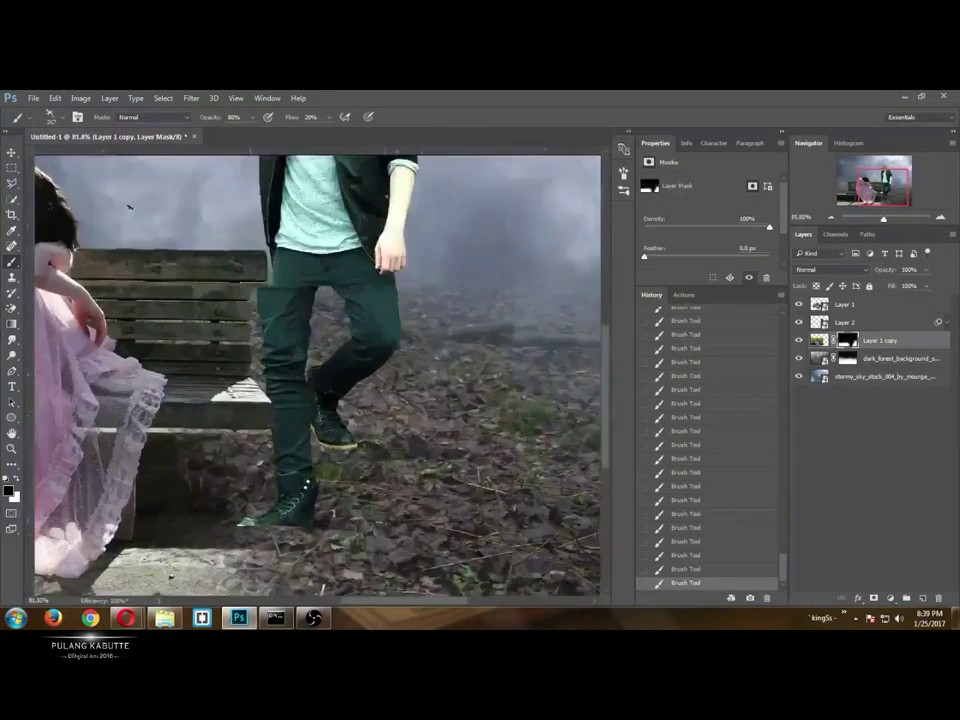
left_click(845, 322)
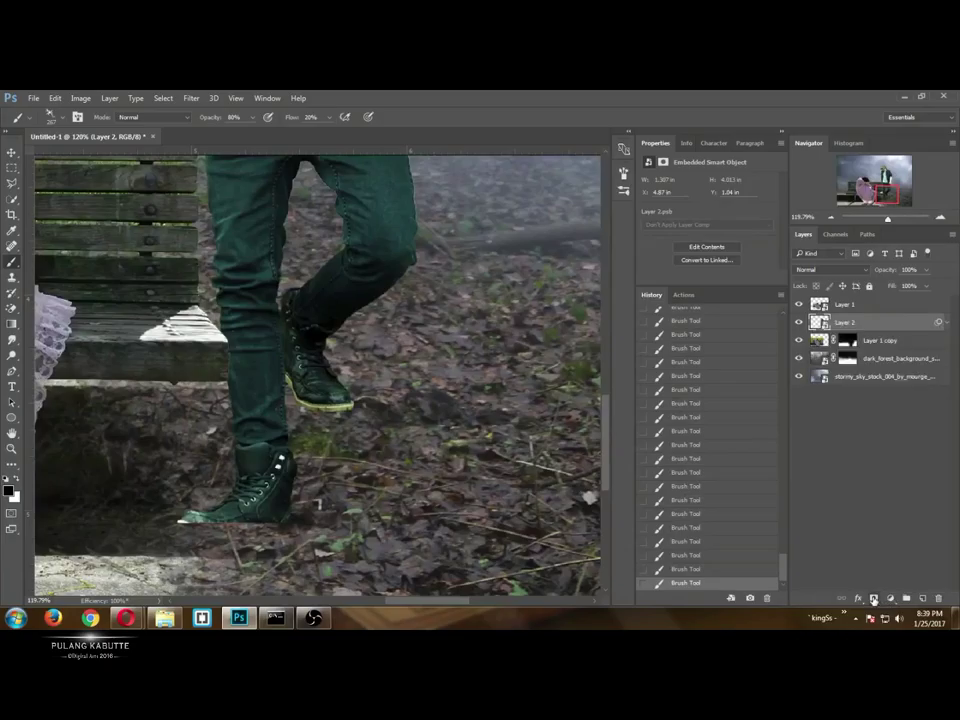
left_click(873, 598)
Paint black at 100% opacity and flow on the Layer 2 mask to blend the front boot's sole into the leaves.
scroll(210, 368, "up", 3)
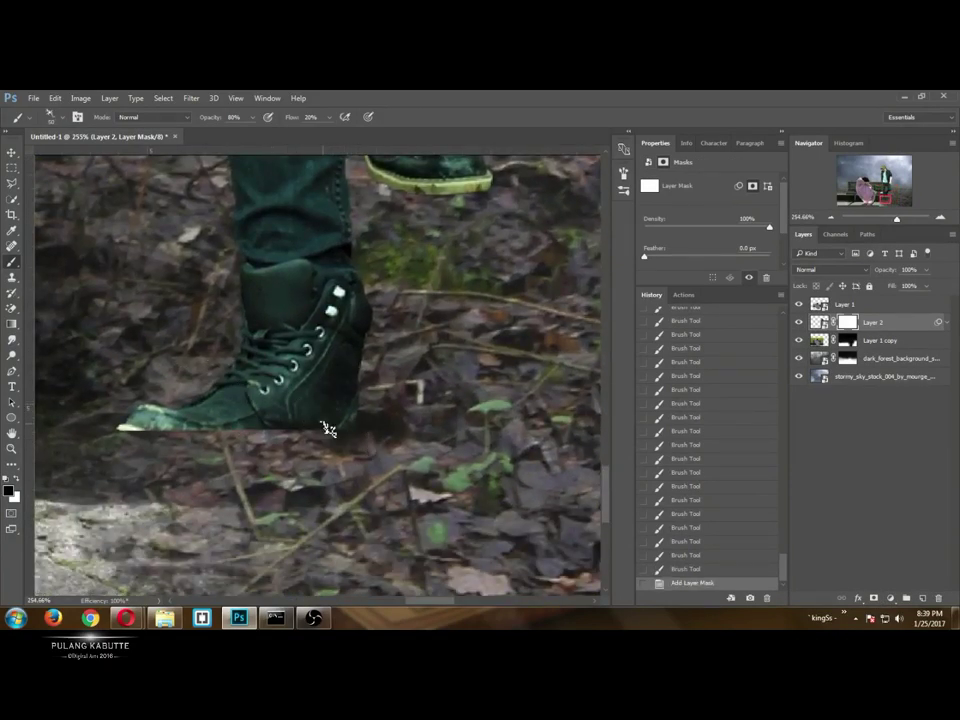
key("0")
key("shift+0")
left_click_drag(338, 428, 348, 424)
left_click(300, 436)
left_click(262, 439)
left_click(238, 437)
left_click(188, 436)
left_click(125, 430)
left_click(152, 433)
left_click(338, 418)
left_click(312, 412)
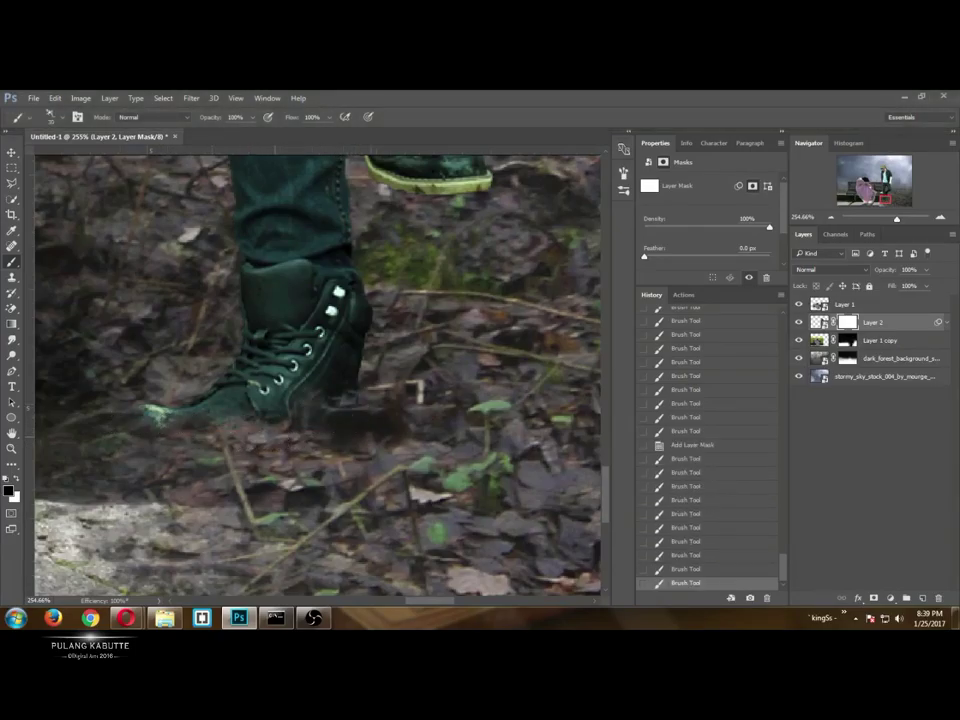
left_click(352, 425)
left_click(372, 424)
Paint black on the Layer 2 mask to roughen the sole of the man's raised rear boot.
scroll(374, 424, "down", 8)
scroll(424, 370, "up", 11)
left_click(366, 370)
left_click(328, 360)
left_click(392, 363)
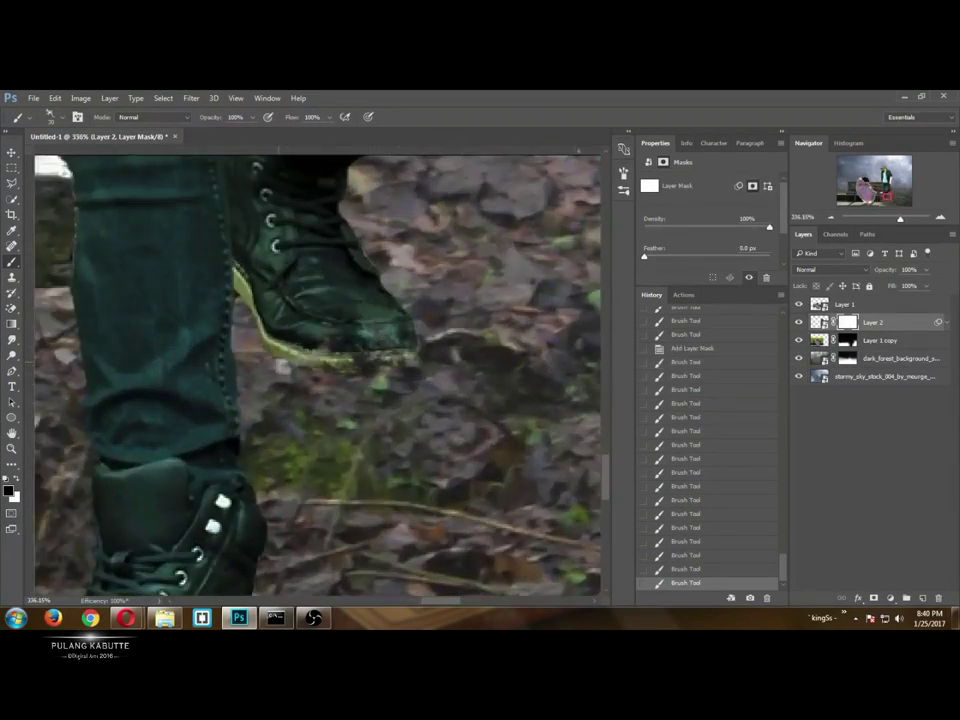
scroll(455, 495, "down", 5)
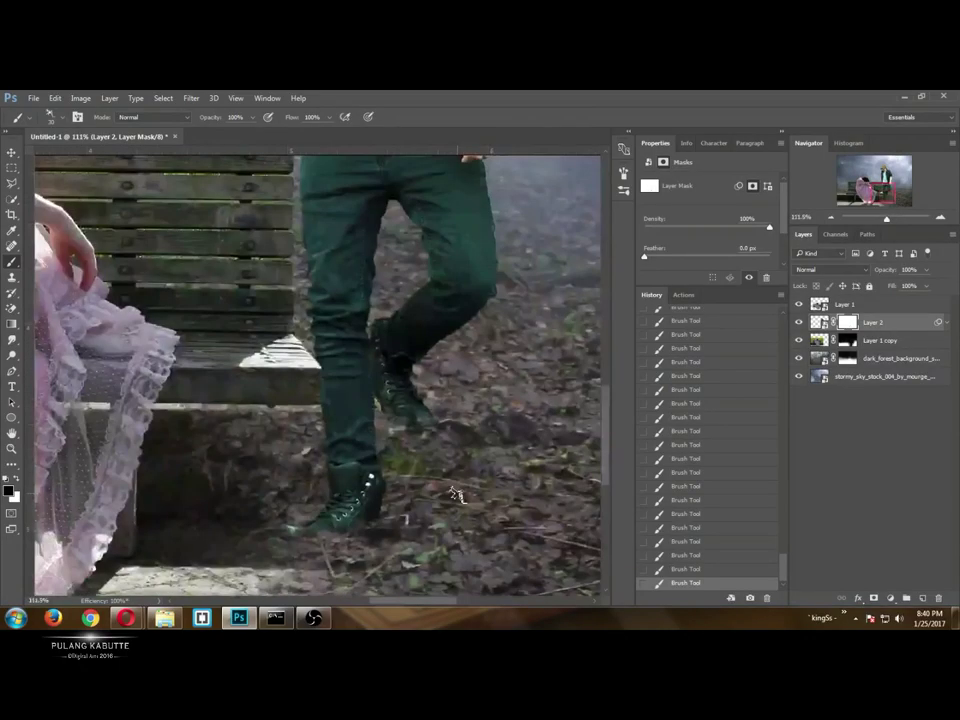
scroll(455, 495, "down", 5)
key("v")
scroll(440, 528, "up", 1)
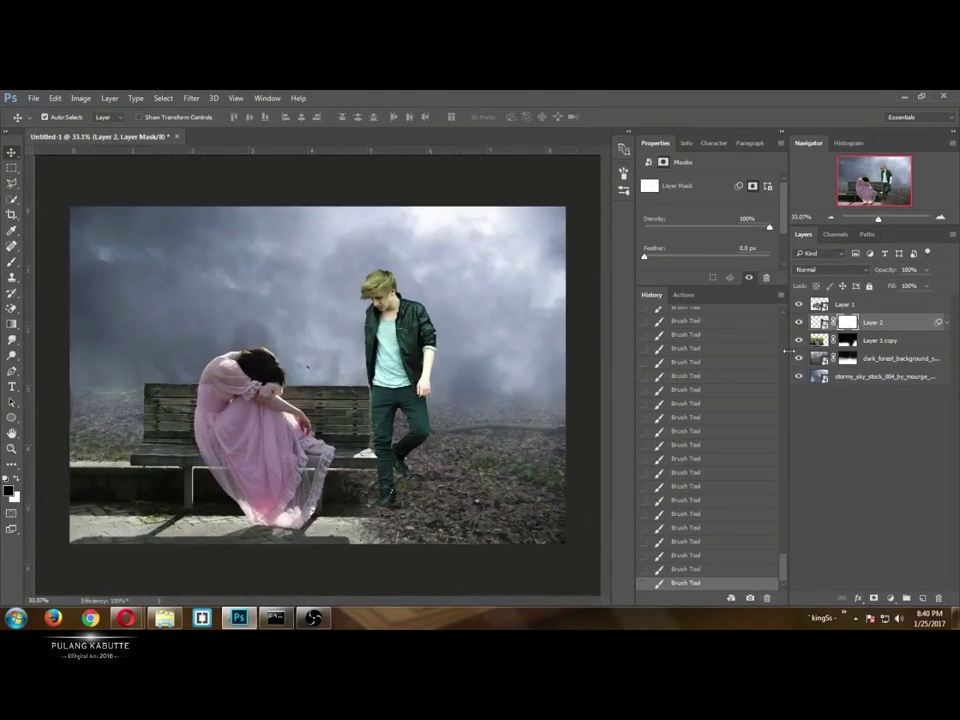
left_click(947, 323)
left_click(947, 323)
scroll(243, 451, "down", 1)
scroll(243, 451, "up", 1)
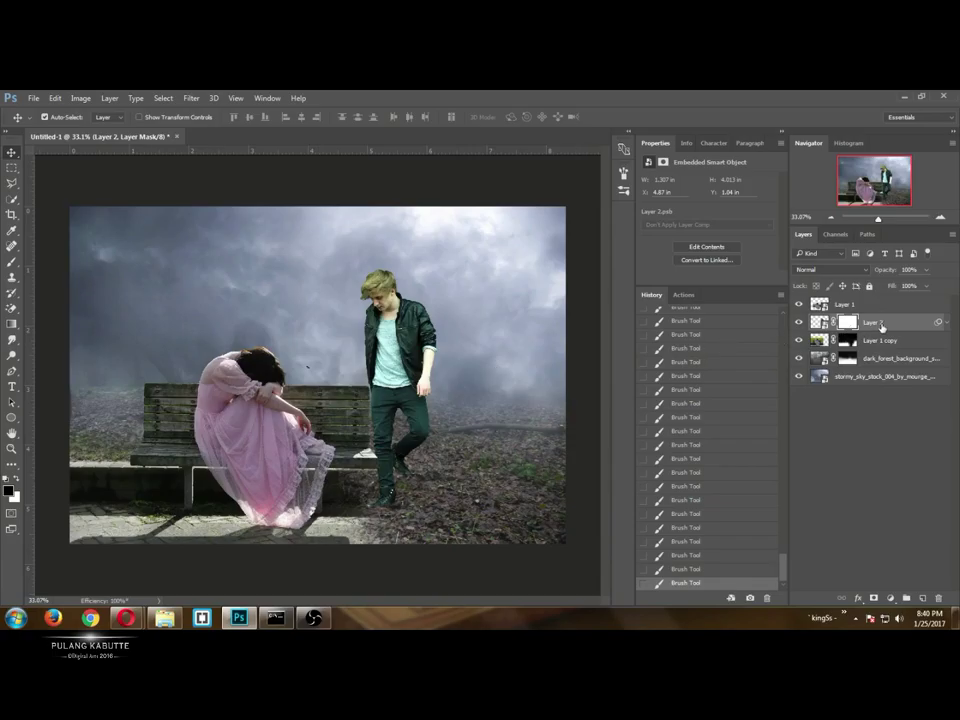
Duplicate Layer 2 and flatten the lower original by rasterizing it and applying its layer mask.
key("ctrl+j")
left_click(909, 341)
right_click(913, 341)
left_click(750, 398)
right_click(848, 341)
left_click(845, 380)
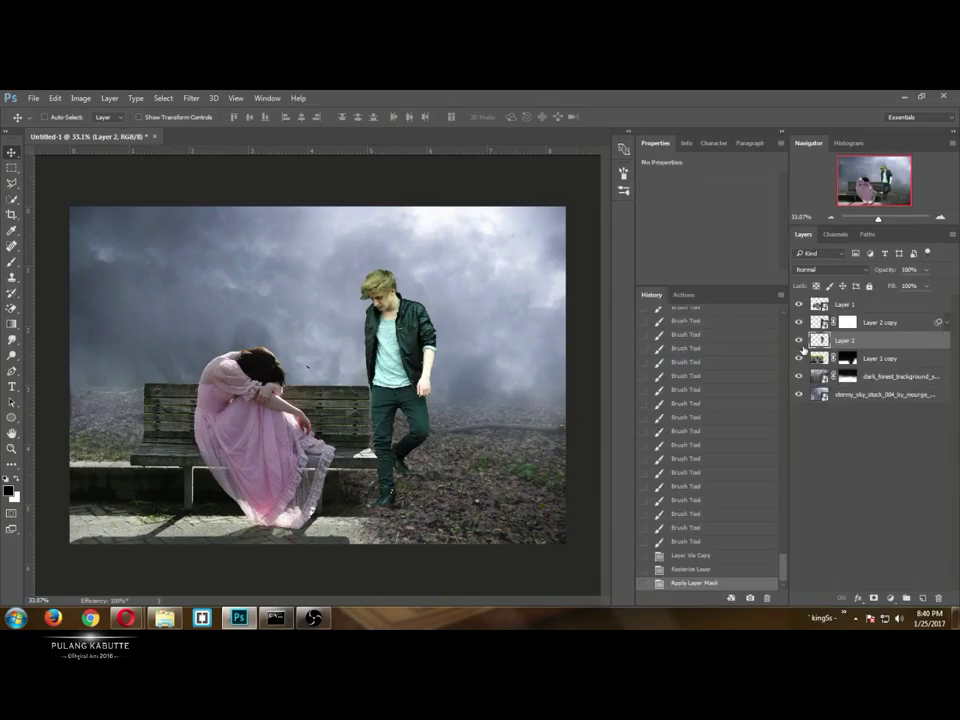
Open the Liquify filter on the rasterized Layer 2 and set the brush size to 400.
key("Print")
key("Escape")
left_click(190, 98)
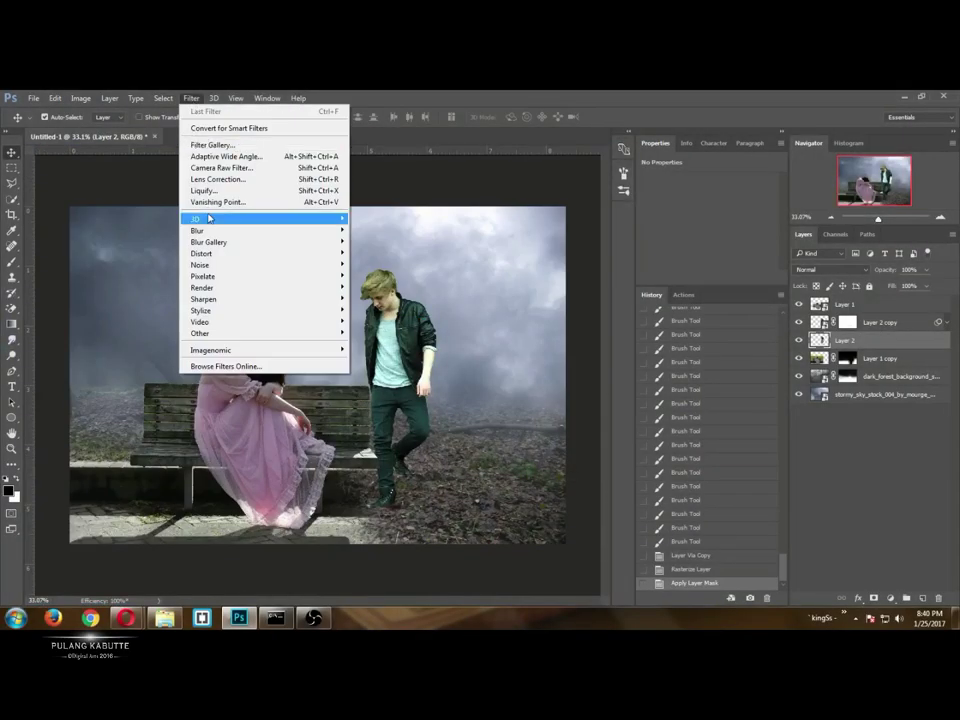
left_click(210, 206)
left_click(566, 316)
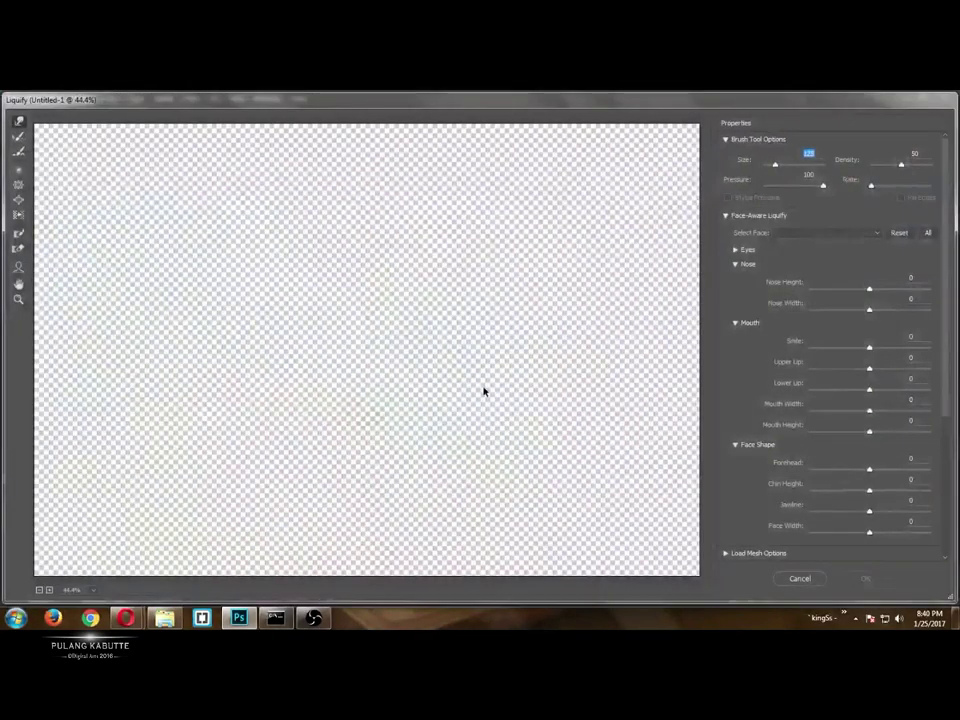
key("bracketleft")
key("bracketleft")
key("bracketleft")
key("bracketleft")
key("bracketleft")
key("bracketleft")
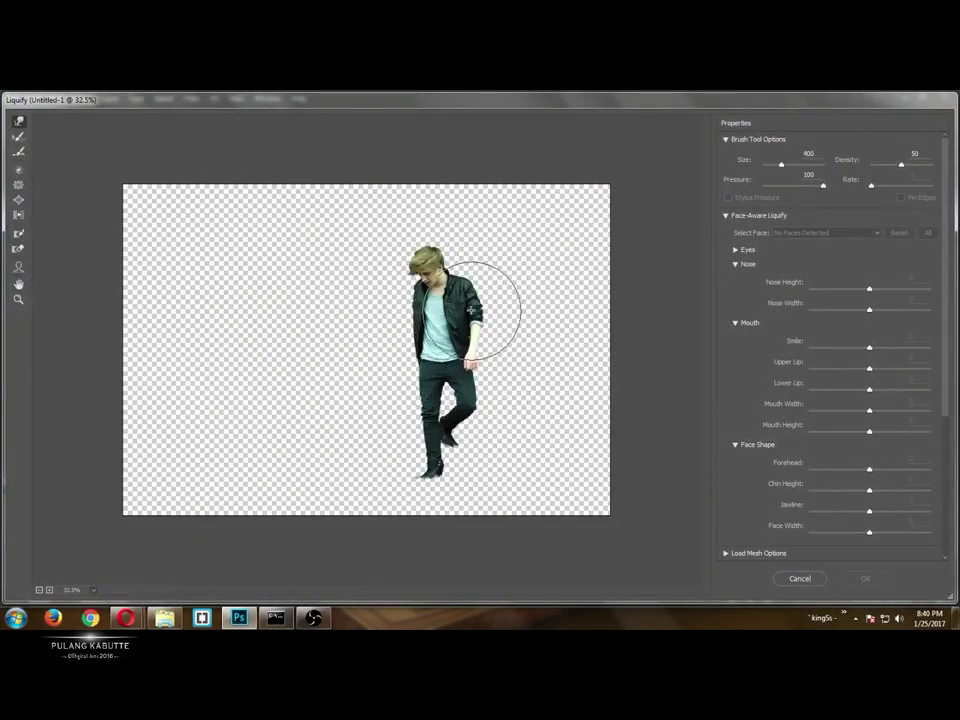
Smear the man's hair, jacket and trousers outward behind him with a 500-size Liquify warp brush and apply the filter.
mouse_move(462, 294)
left_mouse_down()
mouse_move(503, 285)
mouse_move(502, 272)
left_mouse_up()
key("ctrl+z")
key("bracketright")
left_click_drag(478, 317, 520, 300)
left_click_drag(470, 355, 508, 345)
left_click_drag(487, 400, 518, 375)
mouse_move(515, 335)
left_mouse_down()
mouse_move(555, 305)
mouse_move(461, 242)
mouse_move(606, 240)
mouse_move(534, 347)
mouse_move(543, 401)
left_mouse_up()
mouse_move(478, 262)
left_mouse_down()
mouse_move(535, 218)
mouse_move(584, 213)
mouse_move(594, 270)
mouse_move(591, 339)
left_mouse_up()
left_click_drag(530, 385, 548, 395)
mouse_move(593, 303)
left_mouse_down()
mouse_move(595, 225)
mouse_move(516, 345)
mouse_move(553, 399)
mouse_move(505, 458)
mouse_move(514, 343)
mouse_move(470, 205)
mouse_move(560, 250)
left_mouse_up()
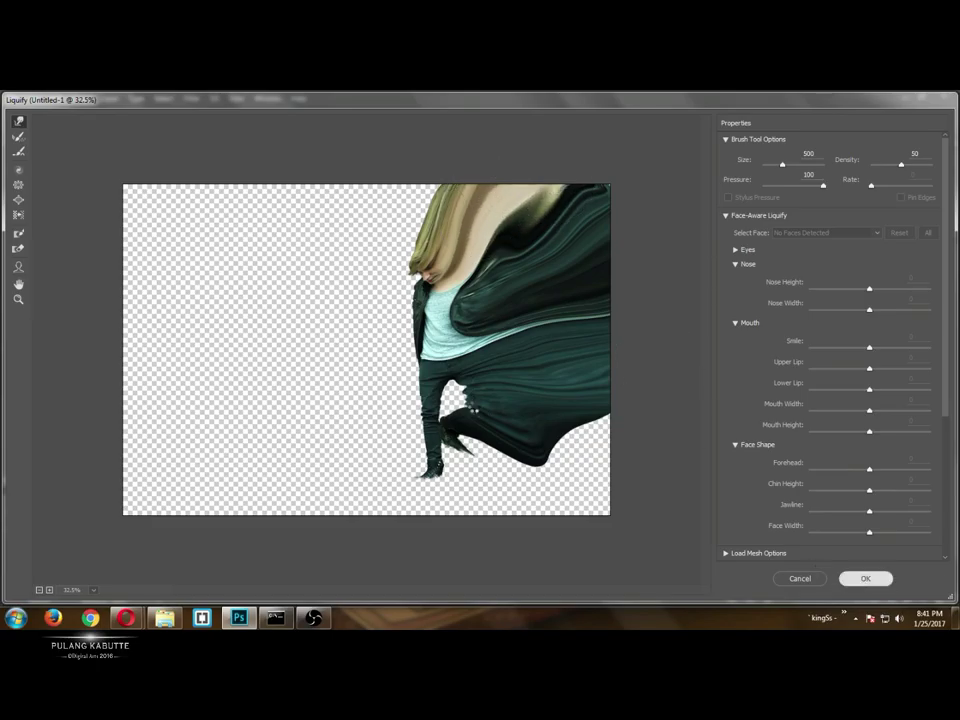
key("Return")
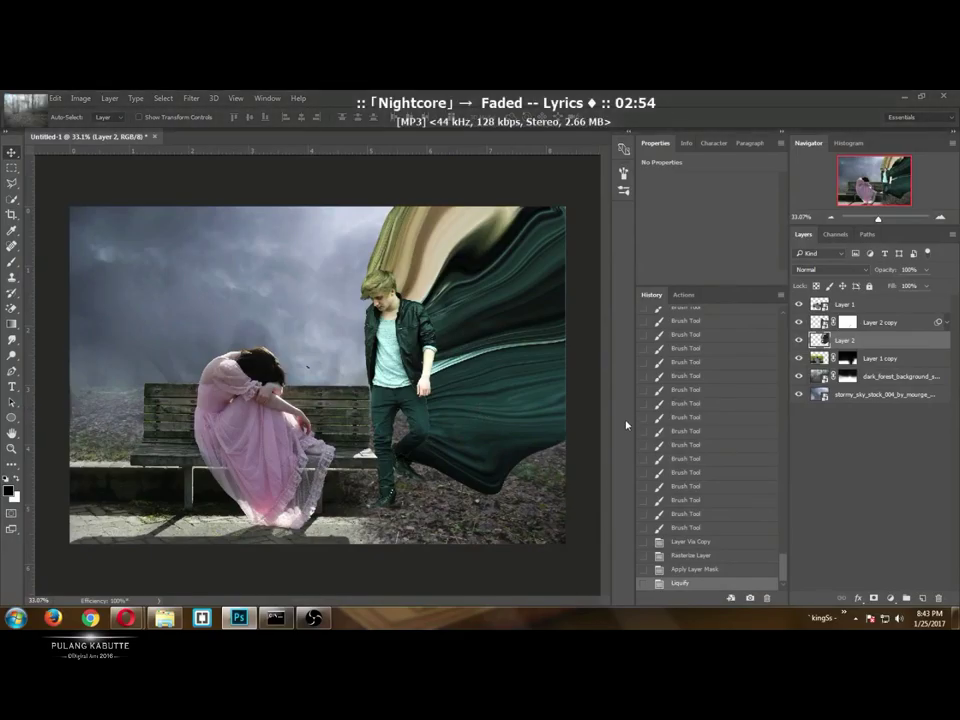
Add a black layer mask to Layer 2 to hide the stretched pixels.
left_click(875, 598, "alt")
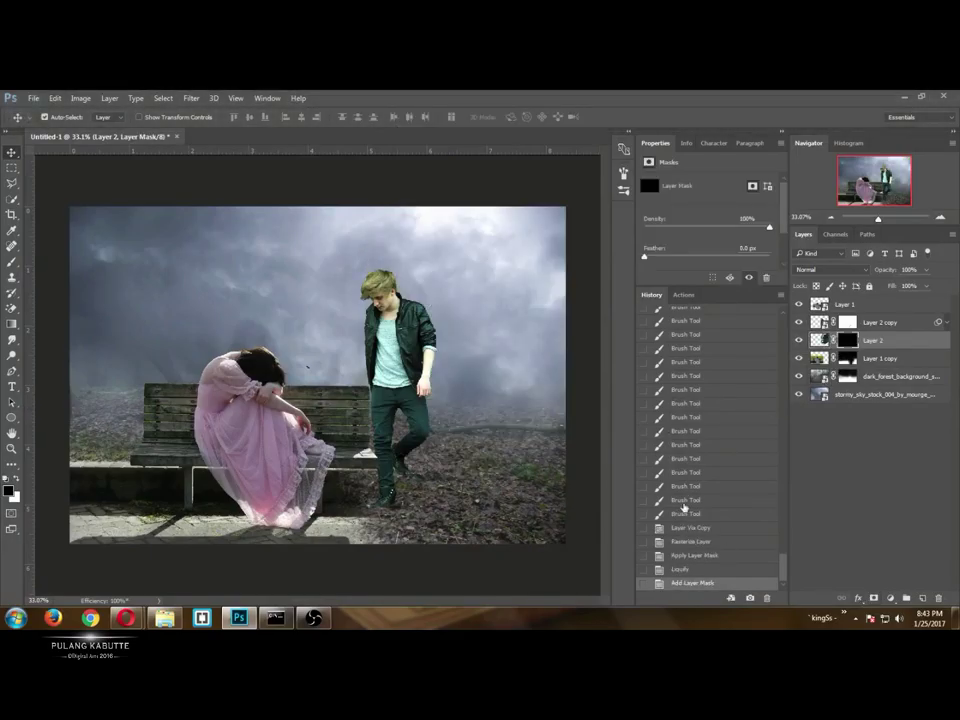
key("b")
left_click_drag(412, 357, 557, 283)
left_click_drag(557, 283, 435, 310)
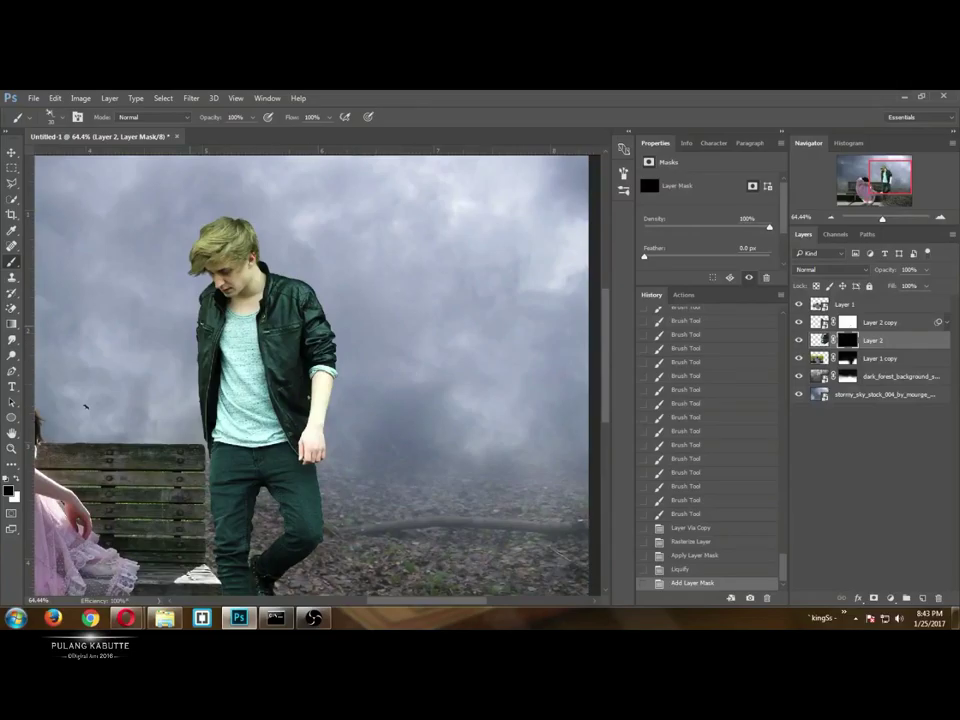
Choose a shard-shaped brush preset, reduce its size and make white the foreground color.
right_click(185, 322)
double_click(317, 588)
key("F5")
key("F5")
scroll(356, 388, "down", 2)
key("bracketleft")
key("bracketleft")
key("bracketleft")
key("x")
Paint white shards on the Layer 2 mask beside the man's jacket, hair and hand.
left_click(362, 391)
left_click(358, 388)
left_click(352, 350)
left_click(346, 318)
left_click(337, 275)
left_click(354, 308)
left_click(415, 287)
left_click(348, 385)
left_click(333, 425)
left_click(353, 405)
left_click(374, 348)
scroll(388, 330, "down", 2)
right_click(332, 320)
double_click(603, 591)
left_click(400, 245)
key("ctrl+z")
key("F5")
key("F5")
right_click(340, 325)
double_click(647, 591)
left_click(378, 321)
left_click(424, 250)
key("ctrl+z")
key("ctrl+z")
Choose the 675 px fragment brush preset and refill the Layer 2 mask with black.
right_click(155, 290)
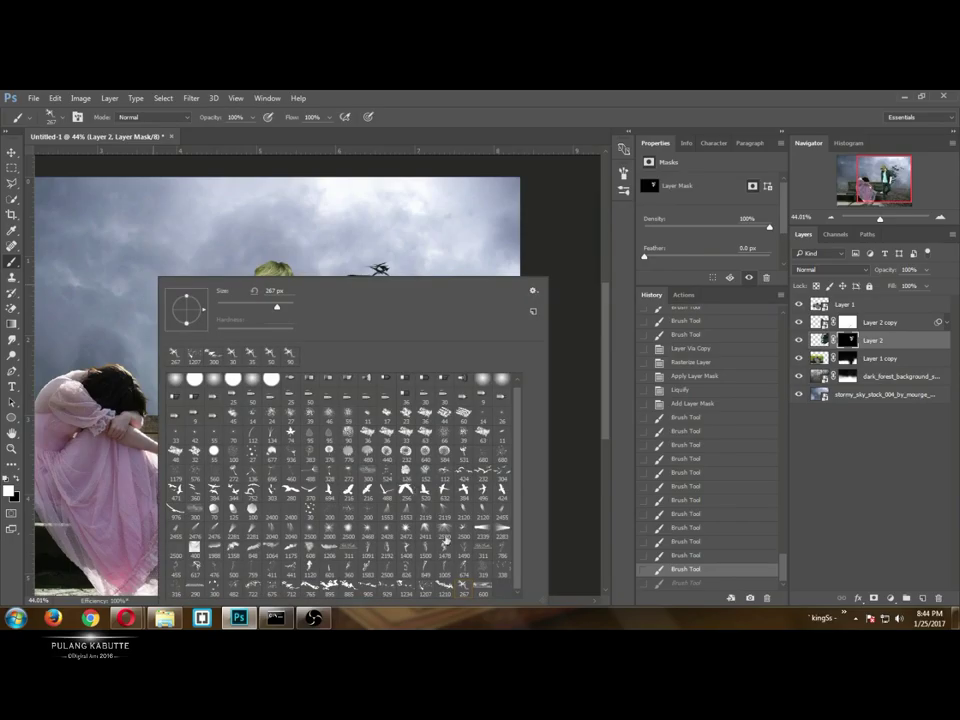
double_click(270, 588)
left_click(443, 320)
key("ctrl+z")
key("F5")
key("F5")
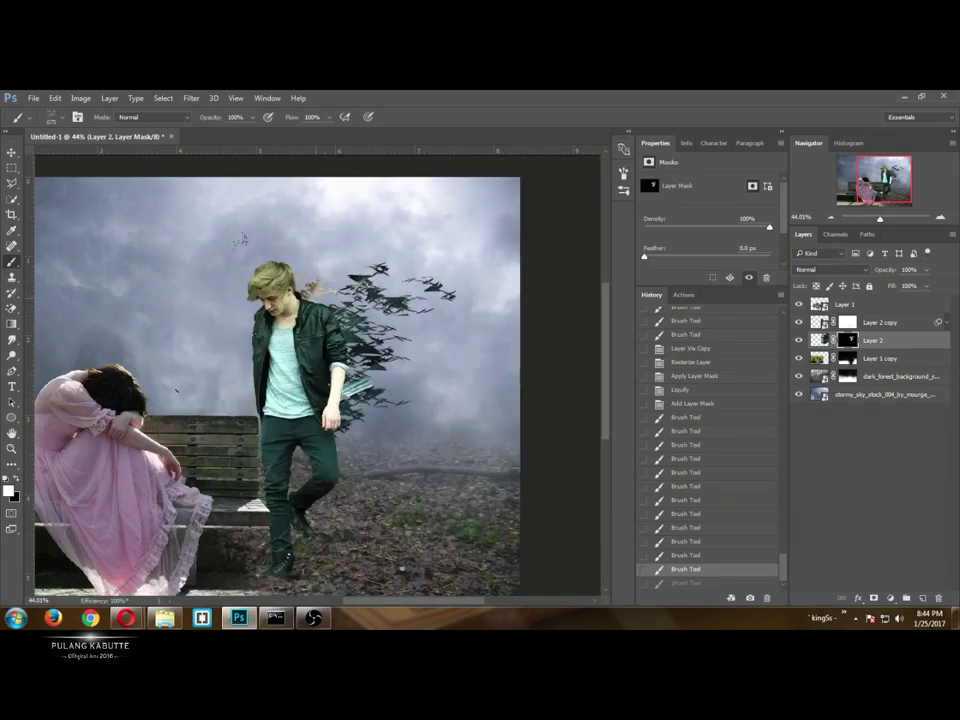
left_click(366, 282)
left_click(402, 388)
key("ctrl+BackSpace")
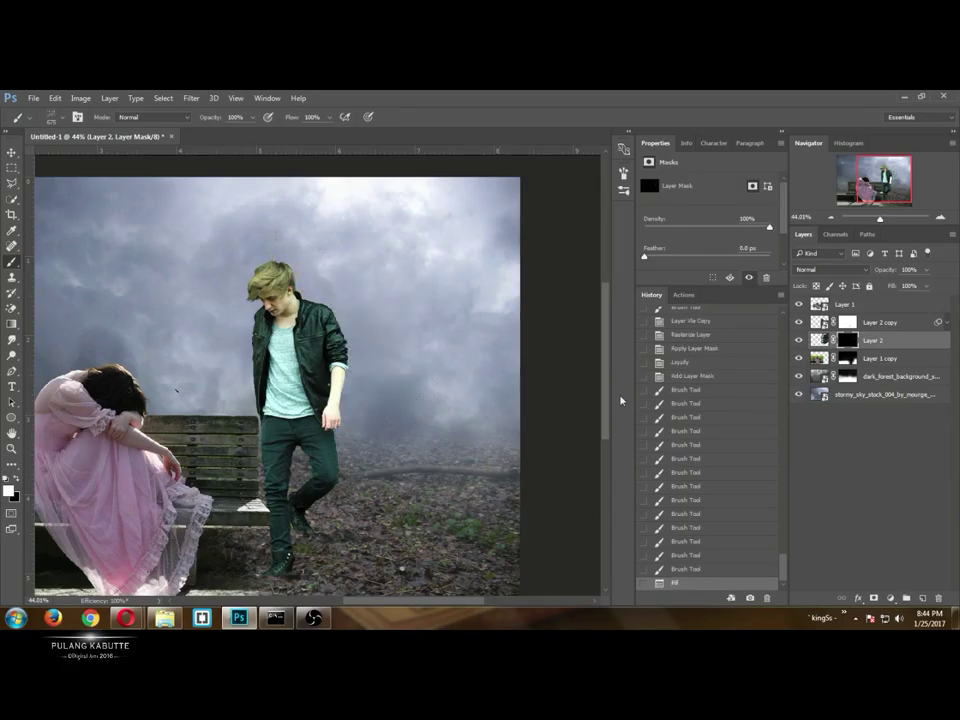
Stamp white fragments on the Layer 2 mask behind the man's shoulder with a 700 px brush.
key("F5")
key("F5")
key("]")
key("]")
key("]")
key("]")
left_click(324, 314)
left_click(350, 305)
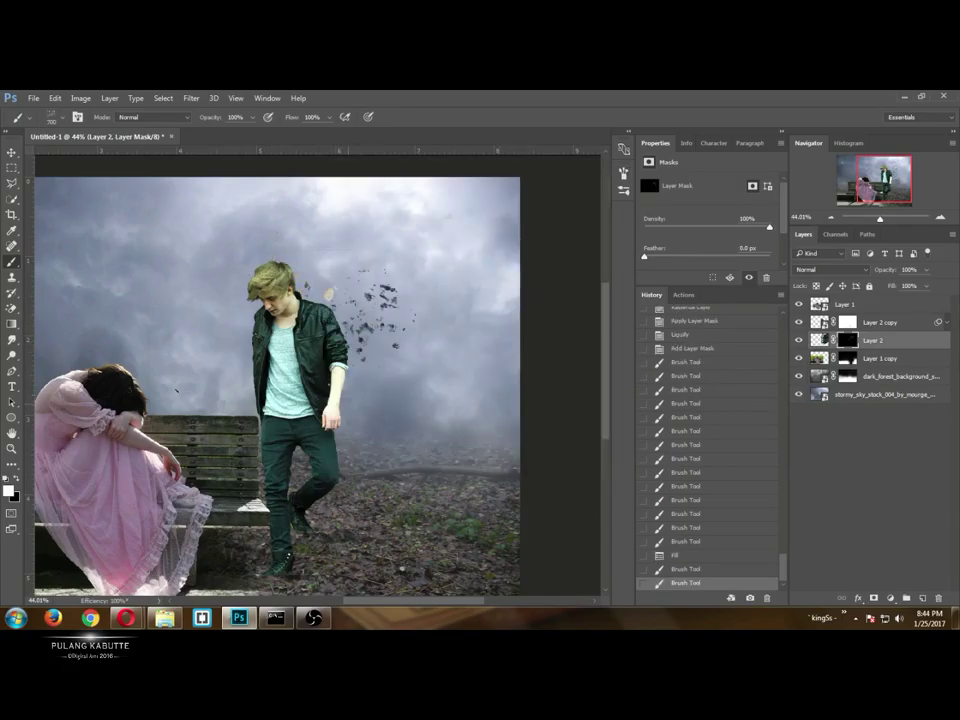
left_click(374, 308)
Stamp more white fragments higher behind the man's head and jacket with a larger brush, and undo the last stamp.
key("]")
key("]")
left_click(392, 276)
left_click(425, 242)
key("ctrl+z")
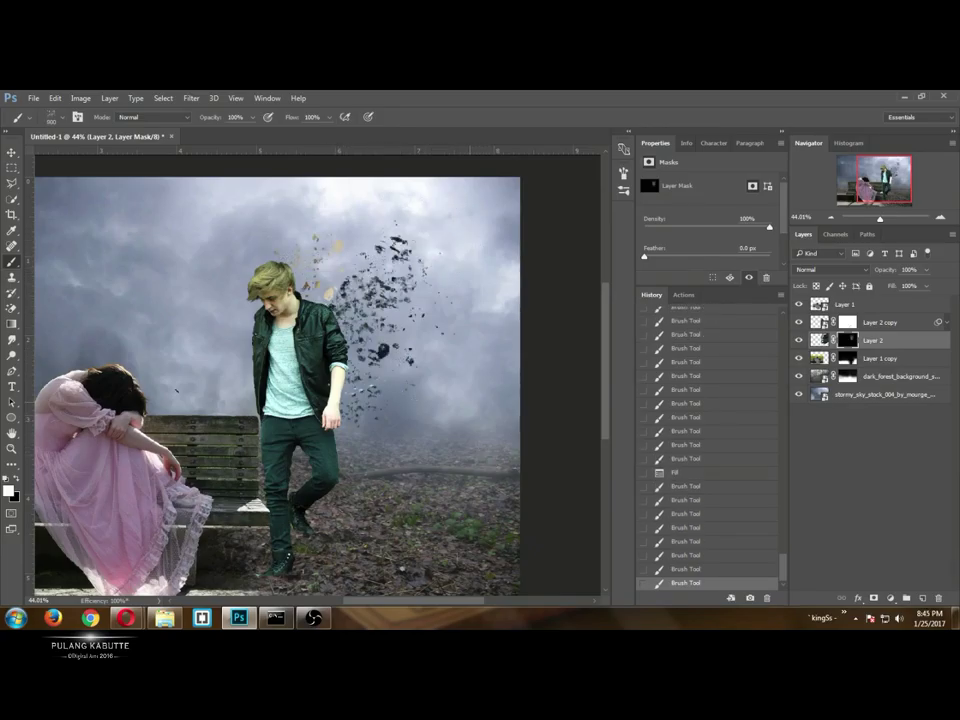
Extend the dispersion on the Layer 2 mask with white fragments farther into the sky, below his hand and near his hair.
key("[")
key("[")
key("[")
left_click(443, 251)
left_click(362, 408)
left_click(360, 414)
left_click(319, 284)
left_click(321, 278)
left_click(326, 270)
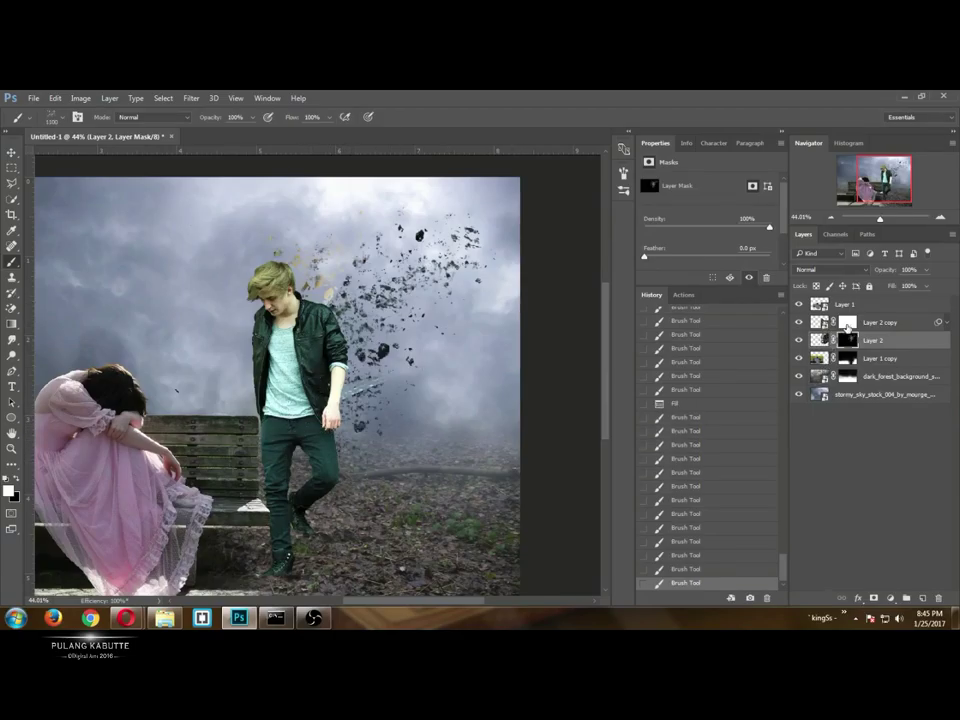
Put Layer 2 copy into a group and add a white layer mask to that group.
left_click(846, 327)
key("ctrl+g")
left_click(873, 598)
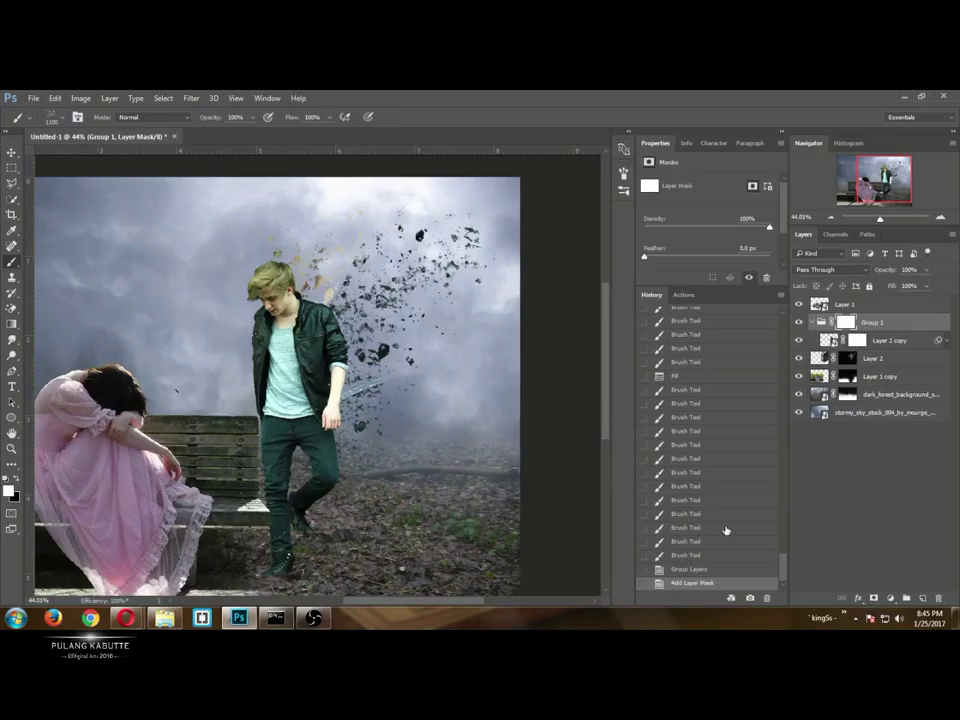
Stamp black fragments on the Group 1 mask down the man's neck, shoulder, sleeve and forearm, finishing with a 400 px brush.
key("x")
key("bracketleft")
key("bracketleft")
key("bracketleft")
left_click(294, 278)
left_click(298, 282)
left_click(304, 288)
left_click(310, 294)
left_click(316, 299)
left_click(320, 303)
left_click(324, 306)
left_click(327, 313)
left_click(330, 322)
left_click(333, 333)
key("bracketright")
left_click(336, 346)
left_click(338, 358)
left_click(340, 369)
left_click(341, 380)
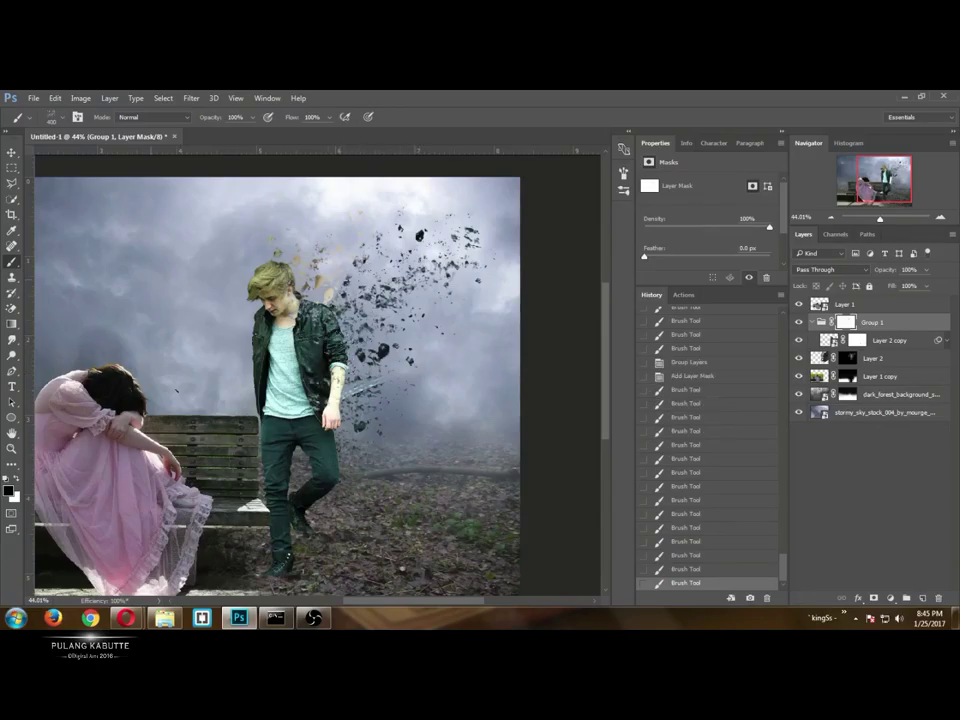
Switch to another fragment brush preset and stamp black over the neck, jacket shoulder and arm on the Group 1 mask.
right_click(152, 278)
double_click(405, 592)
scroll(333, 318, "up", 8)
key("bracketleft")
key("bracketleft")
key("bracketleft")
left_click(303, 311)
left_click(320, 338)
left_click(345, 382)
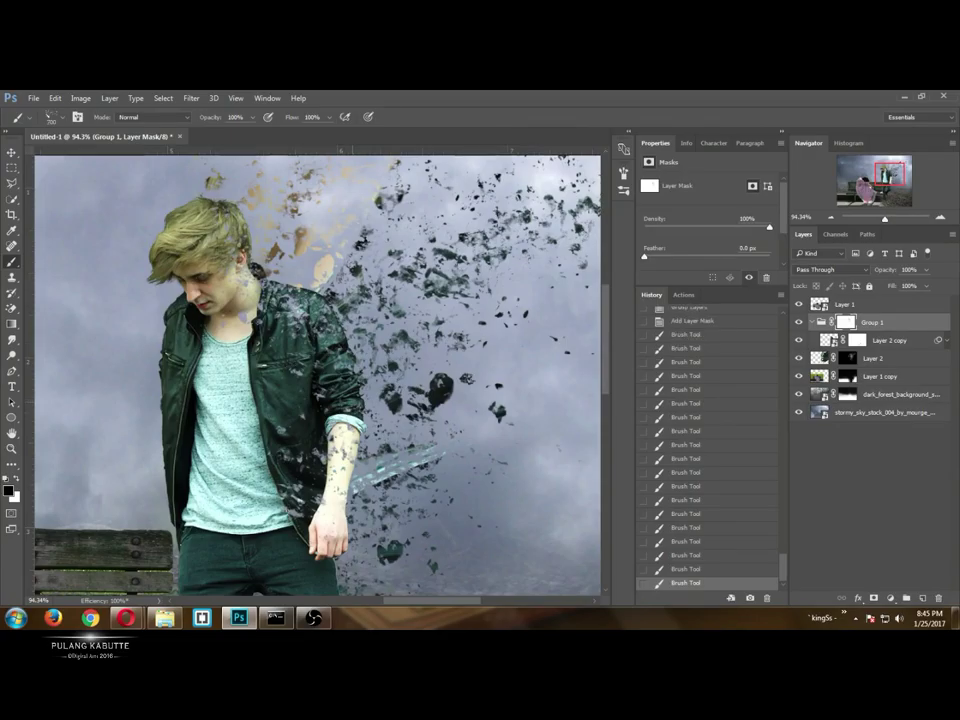
Stamp large shard gaps across the open jacket side with the 500 px brush, and undo the most recent stamps.
left_click(290, 412)
key("bracketright")
key("bracketright")
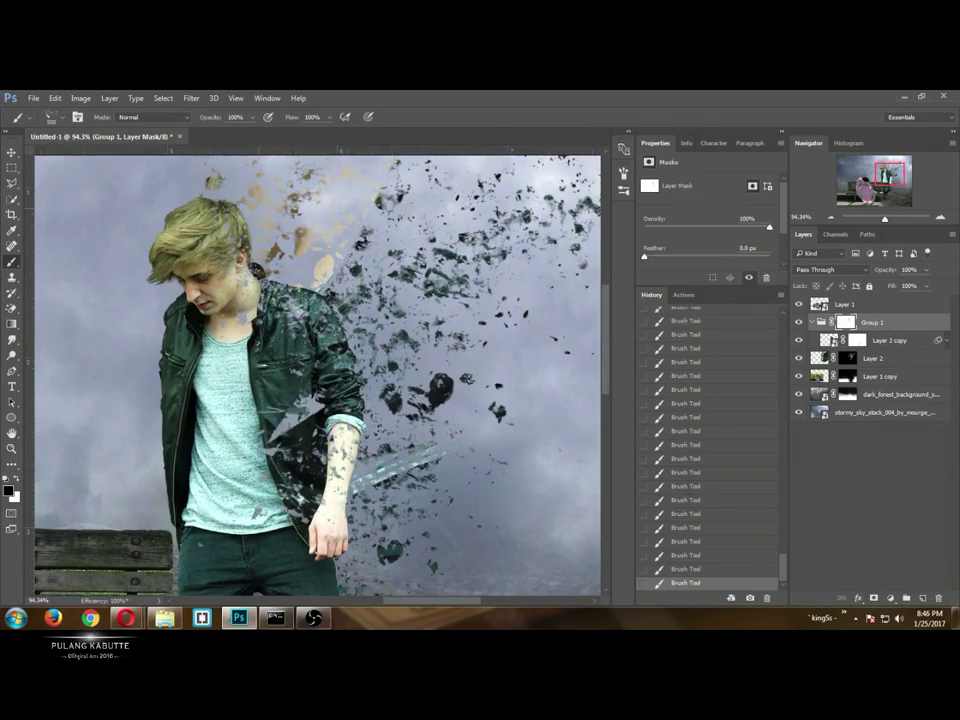
left_click(330, 410)
left_click_drag(413, 428, 348, 266)
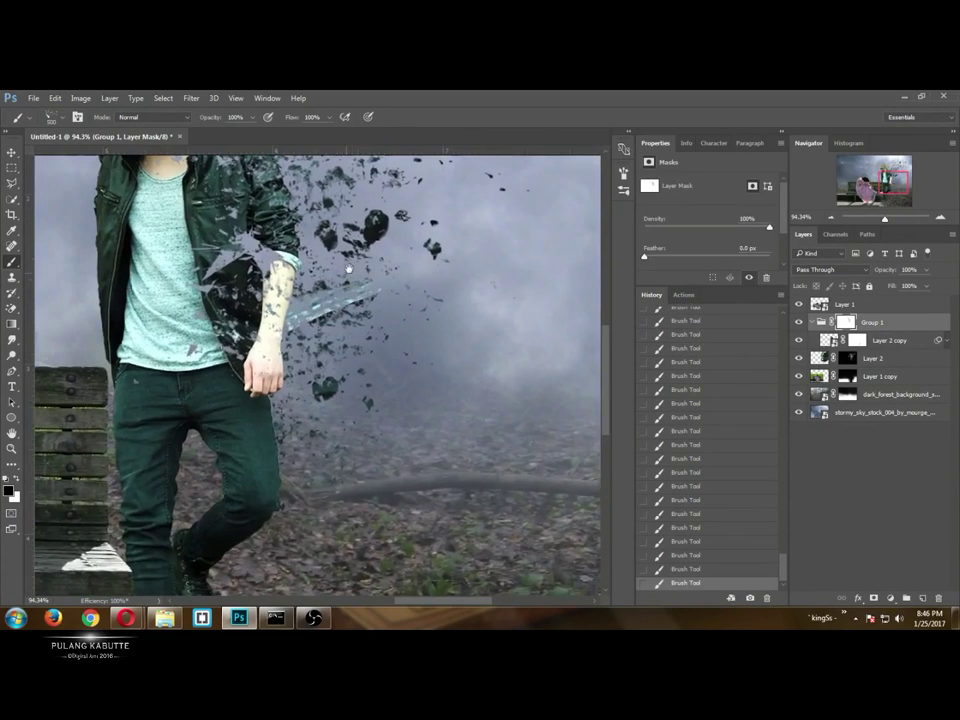
key("ctrl+z")
key("ctrl+alt+z")
key("ctrl+alt+z")
key("ctrl+alt+z")
key("ctrl+alt+z")
Choose the 1234 px fragment preset, reduce it to 175 px and break up the hand and thigh on the Group 1 mask.
right_click(338, 352)
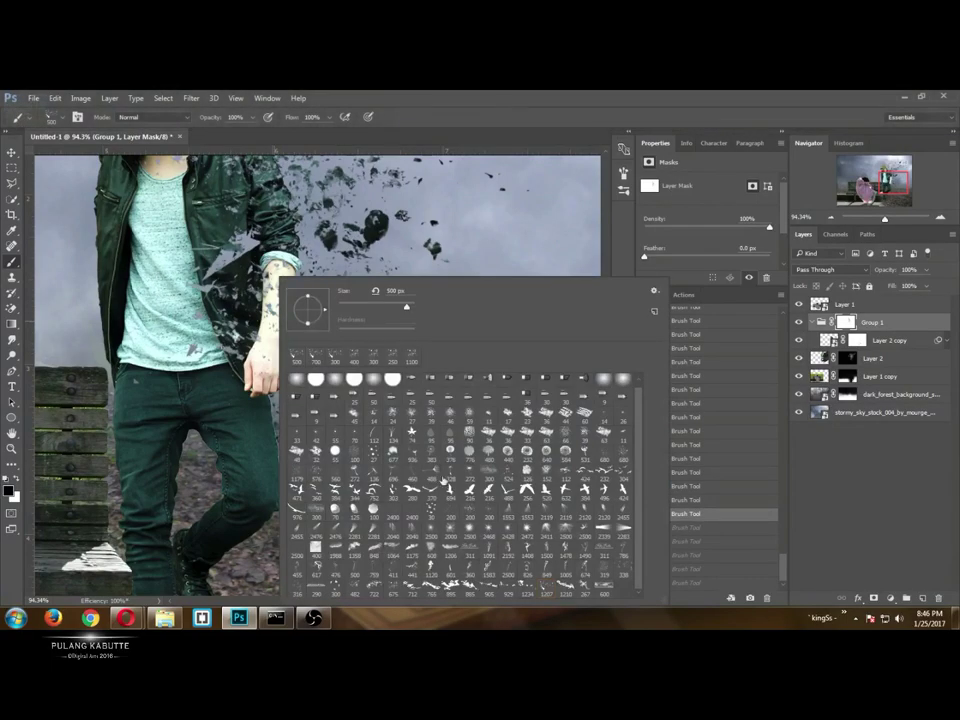
double_click(528, 591)
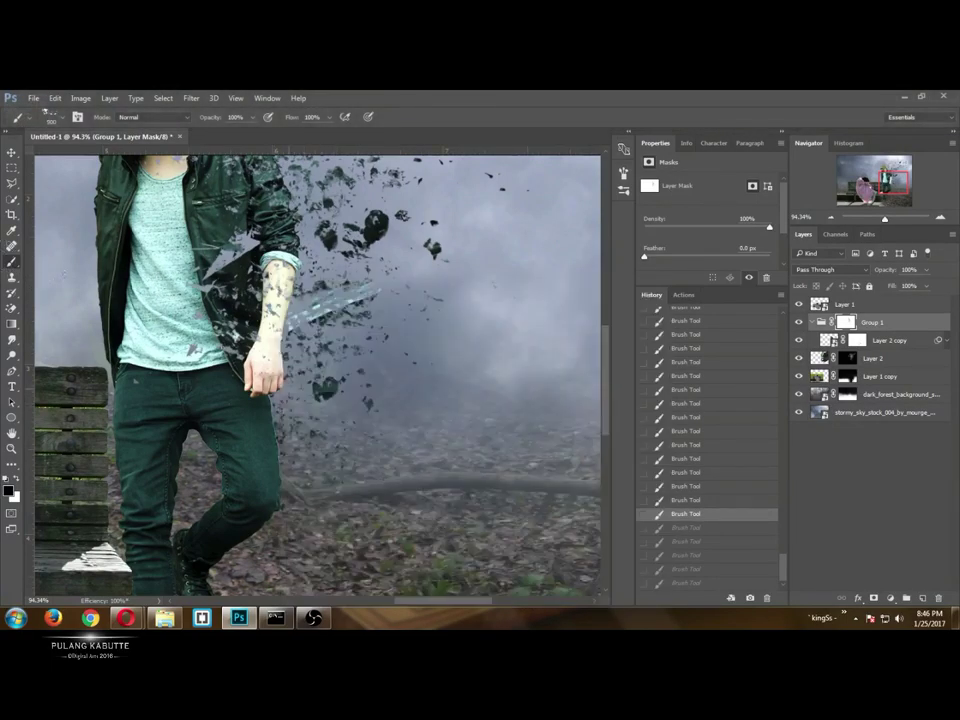
scroll(265, 378, "down", 3)
key("ctrl+shift+z")
key("ctrl+shift+z")
key("ctrl+shift+z")
key("ctrl+shift+z")
key("ctrl+shift+z")
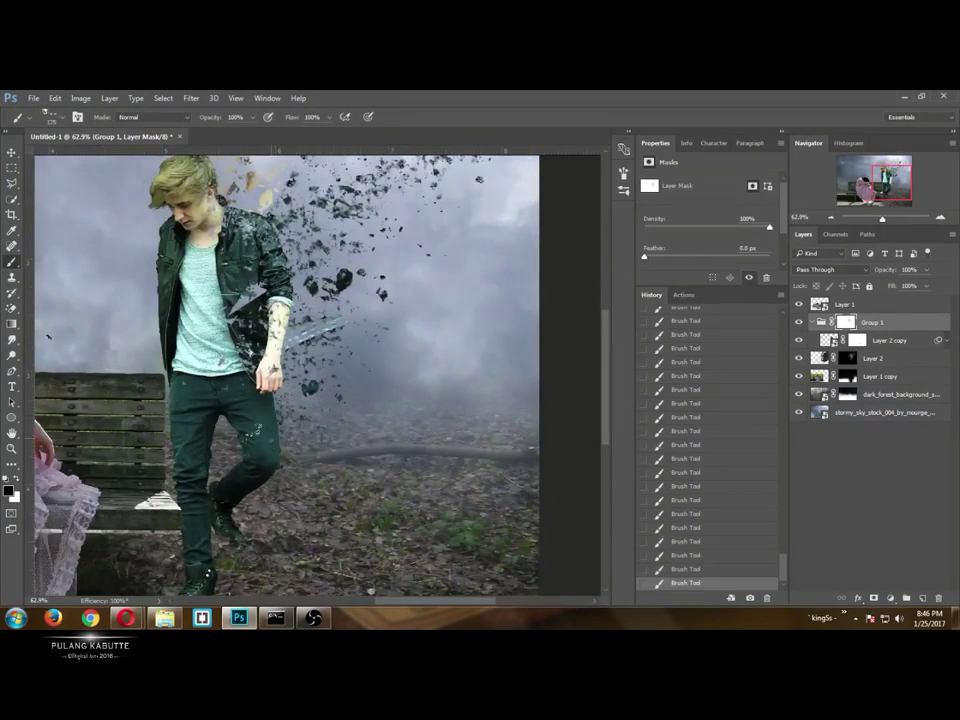
Pick a finer fragment brush preset and dissolve the man's hand and outer thigh on the Group 1 mask at 90 px.
right_click(273, 357)
double_click(374, 590)
key("F5")
key("F5")
scroll(253, 388, "up", 4)
left_click(297, 430)
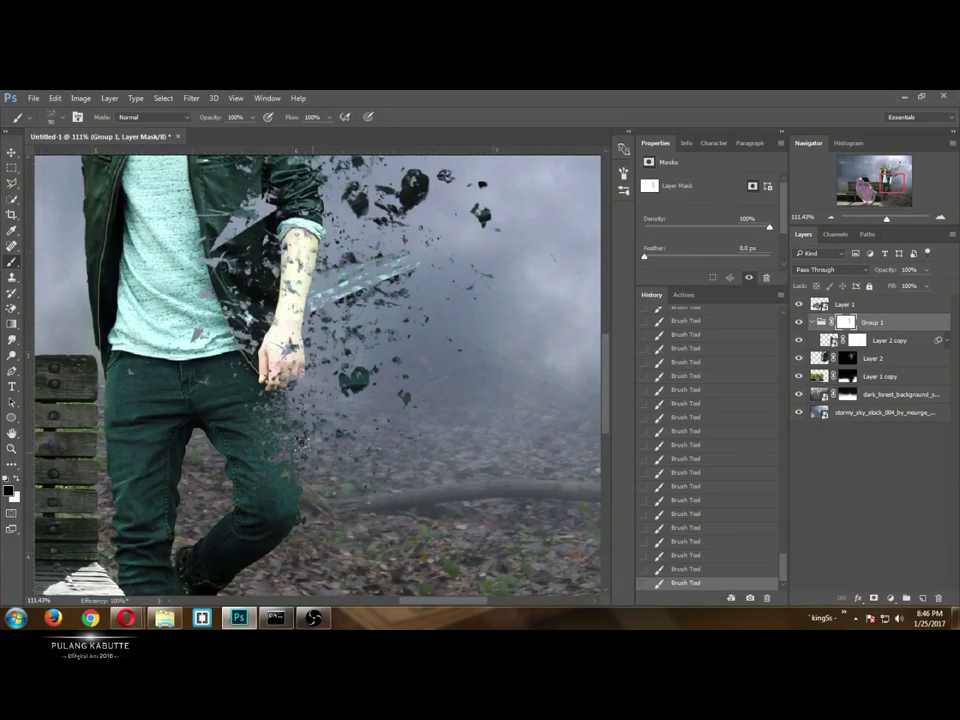
left_click_drag(293, 511, 278, 430)
left_click_drag(266, 231, 275, 435)
Dissolve the forearm, sleeve, back of the neck and hair edge on the Group 1 mask with a small fragment brush.
key("bracketleft")
key("bracketleft")
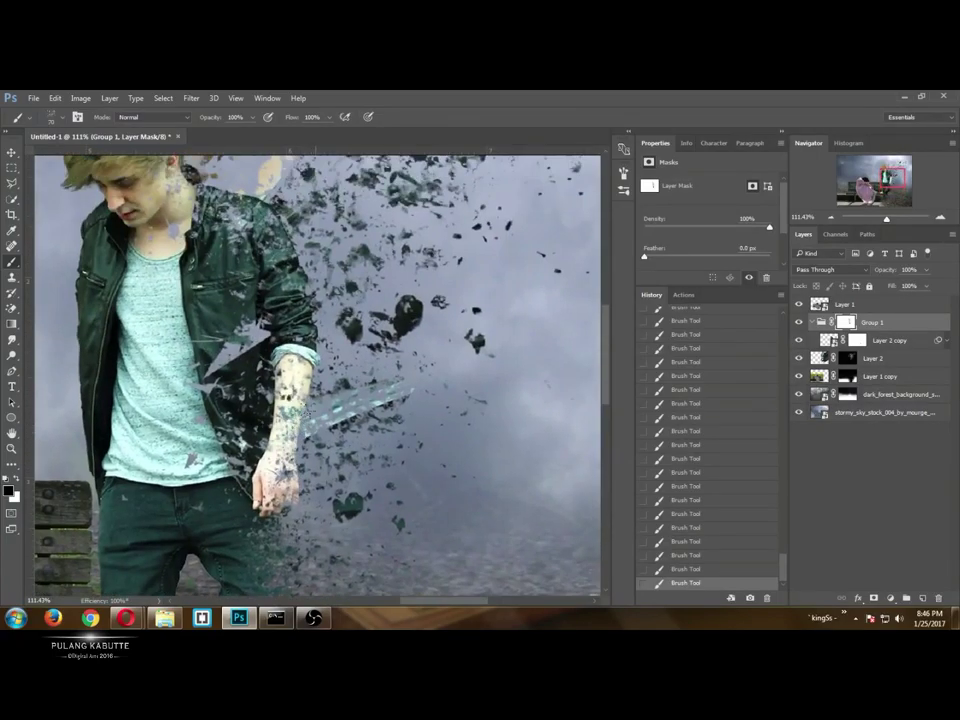
scroll(230, 300, "up", 2)
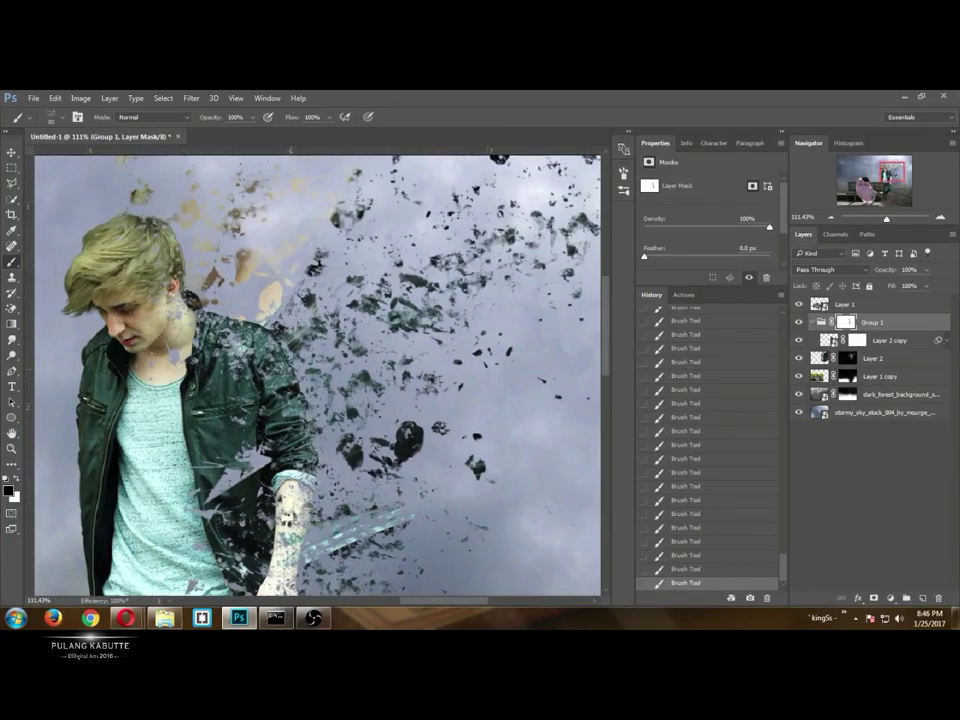
mouse_move(191, 327)
left_mouse_down()
mouse_move(140, 230)
mouse_move(130, 175)
mouse_move(180, 262)
left_mouse_up()
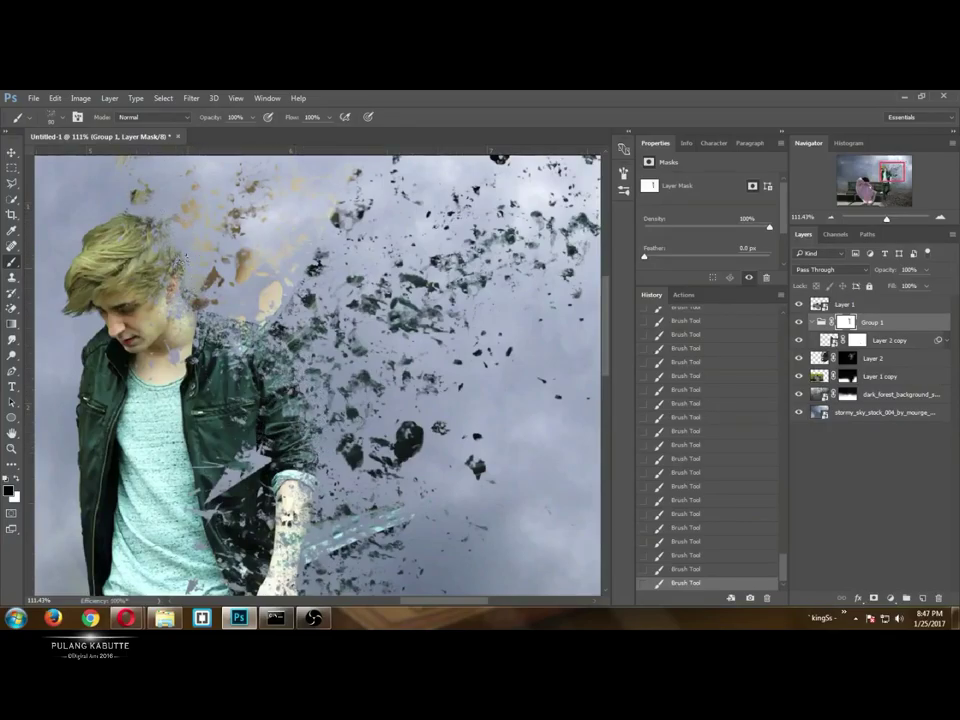
scroll(345, 428, "down", 8)
scroll(366, 462, "up", 1)
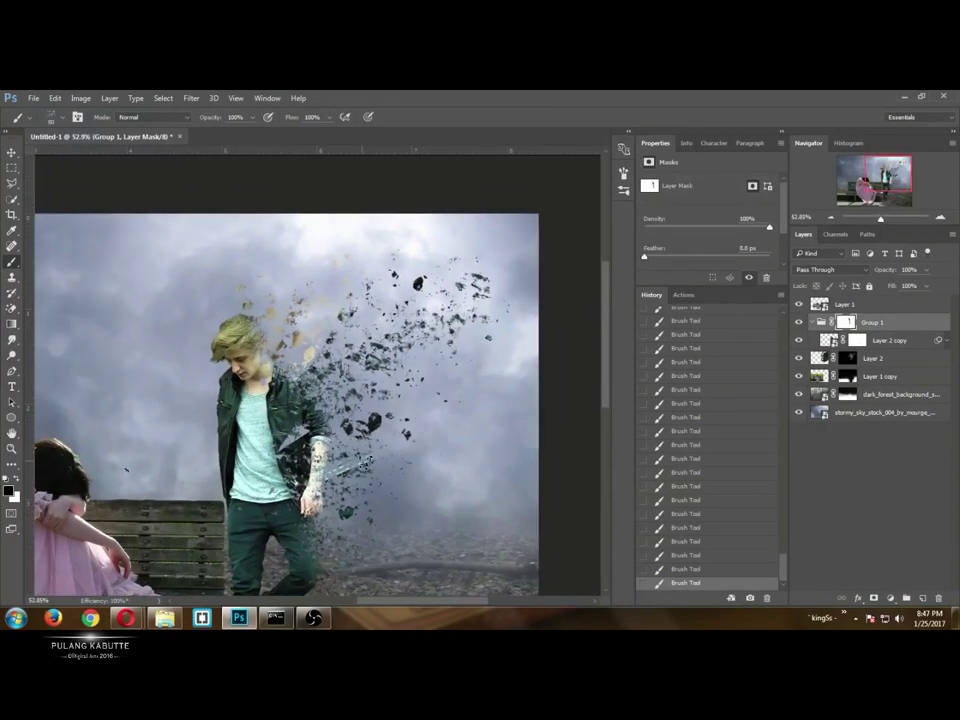
Break up the jacket's front shoulder edge with a 50 px brush and the inner thigh and knee with an 80 px brush.
scroll(230, 390, "up", 6, "alt")
left_click_drag(212, 322, 196, 436)
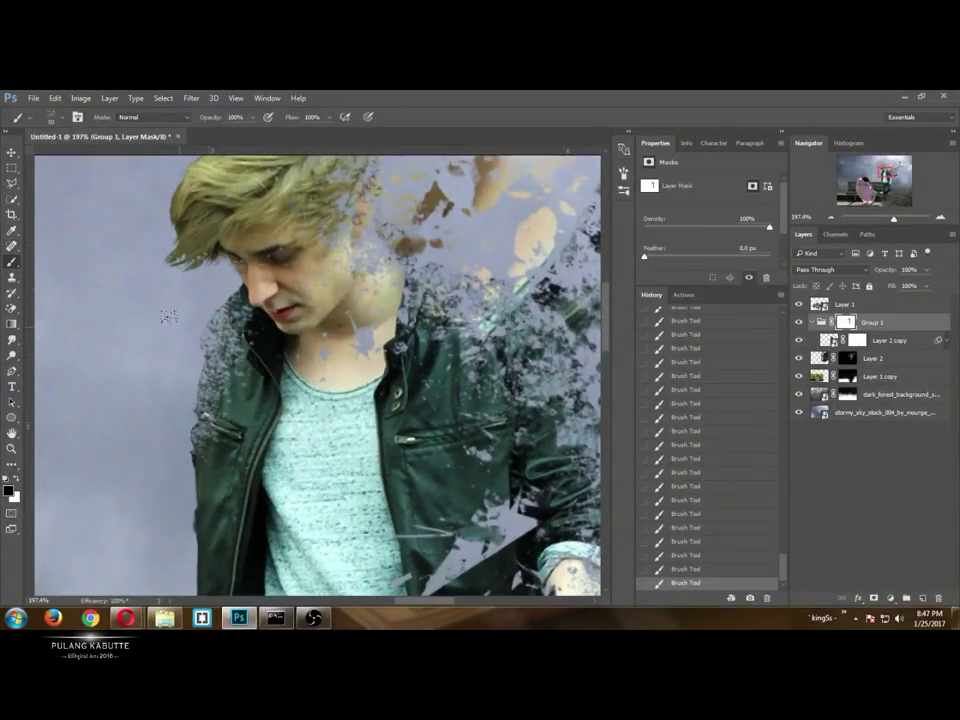
scroll(168, 316, "down", 5, "alt")
scroll(236, 508, "up", 4, "alt")
key("]")
key("]")
key("]")
mouse_move(117, 276)
left_mouse_down()
mouse_move(124, 301)
mouse_move(126, 263)
left_mouse_up()
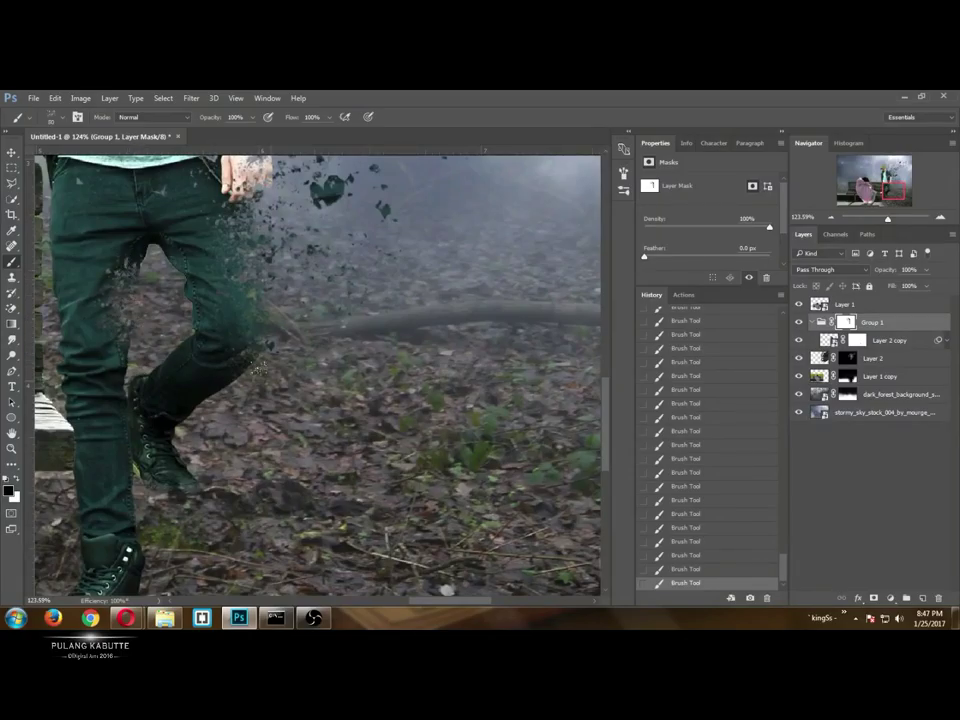
Target the Layer 2 mask and choose the 1234 px fragment brush preset.
scroll(262, 316, "down", 5, "alt")
scroll(265, 230, "up", 5, "alt")
left_click(848, 358)
left_click_drag(258, 300, 281, 353)
right_click(274, 280)
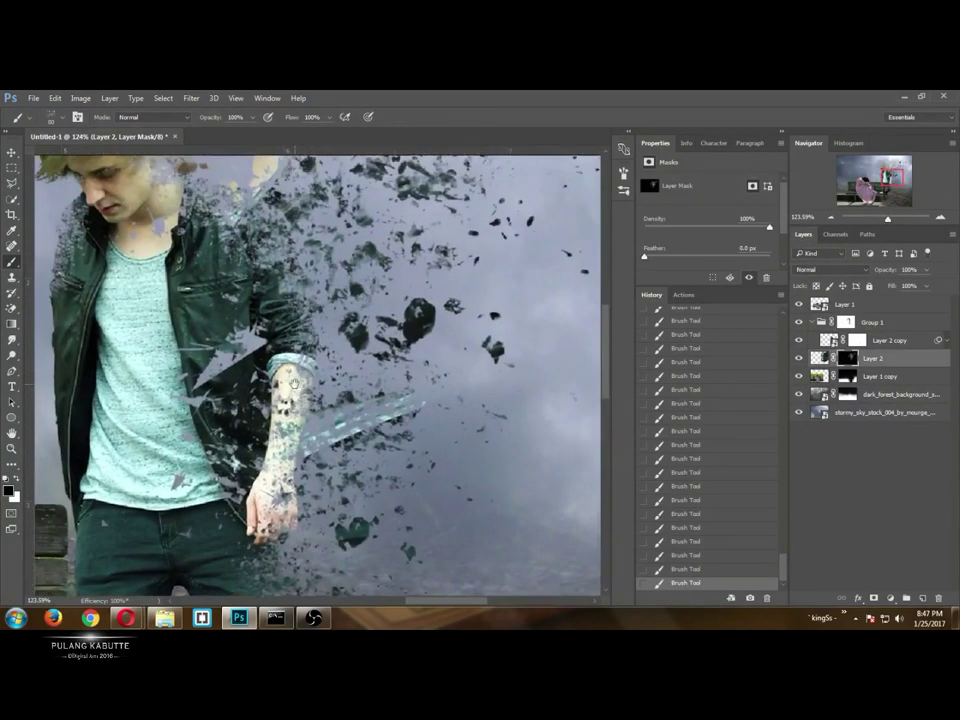
left_click(446, 589)
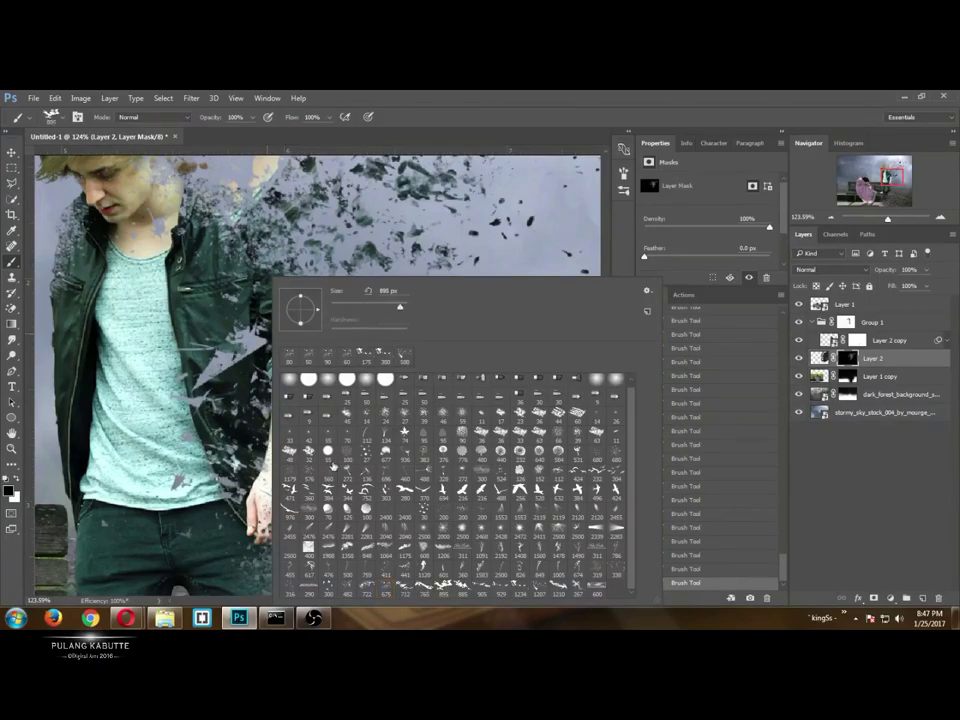
left_click(518, 588)
key("Escape")
Rotate the fragment brush tip to an angle of about -81°.
scroll(138, 350, "down", 5)
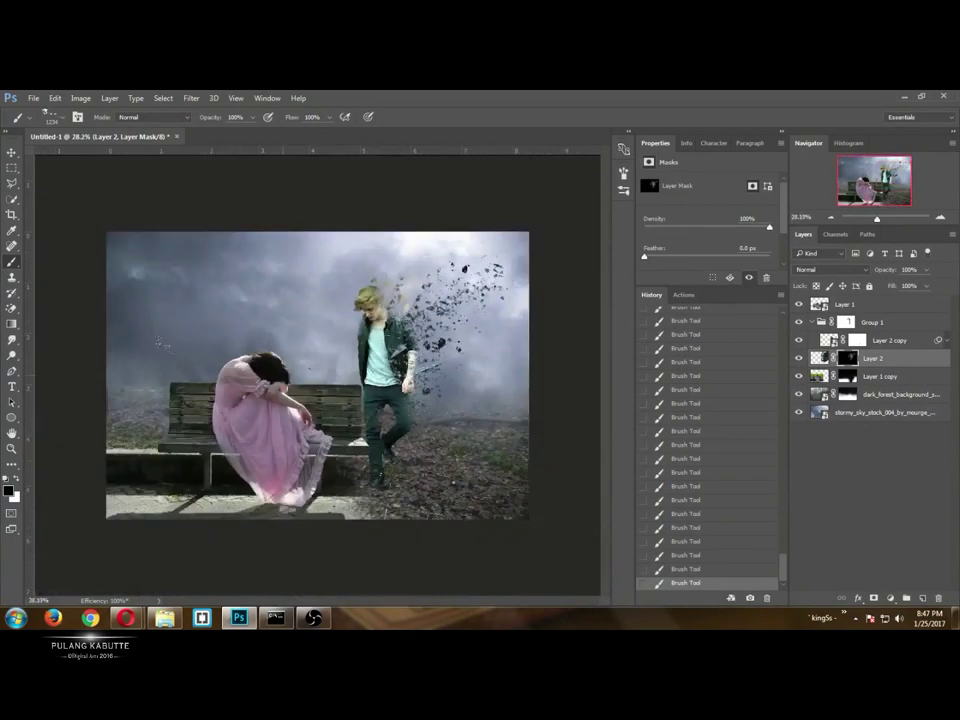
scroll(362, 360, "up", 5)
left_click(624, 173)
left_click_drag(518, 320, 519, 331)
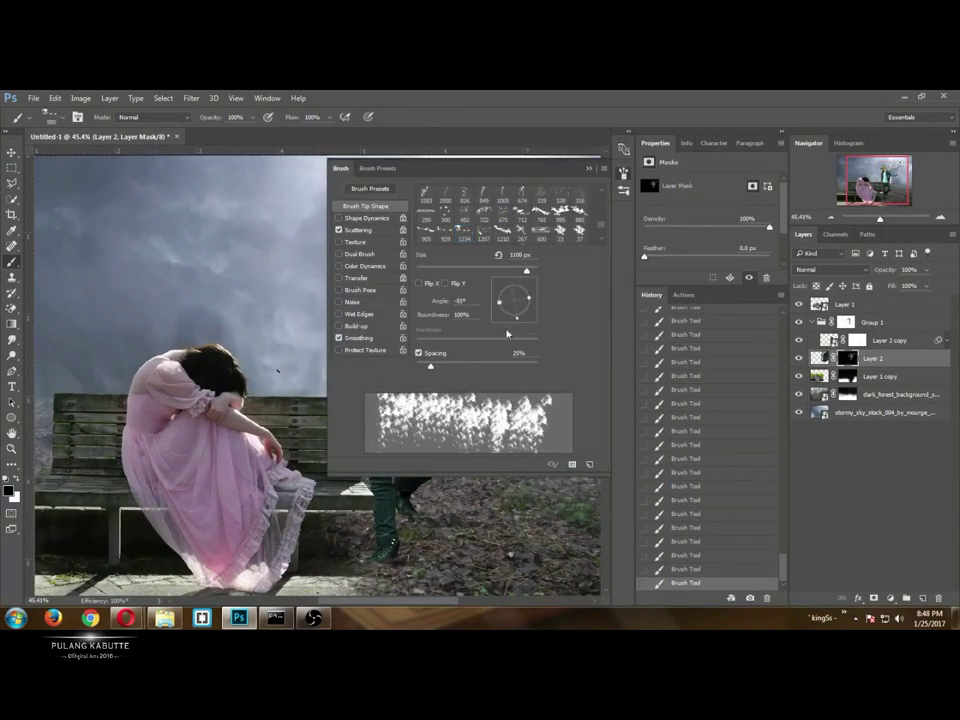
key("Return")
key("F5")
scroll(483, 393, "up", 1)
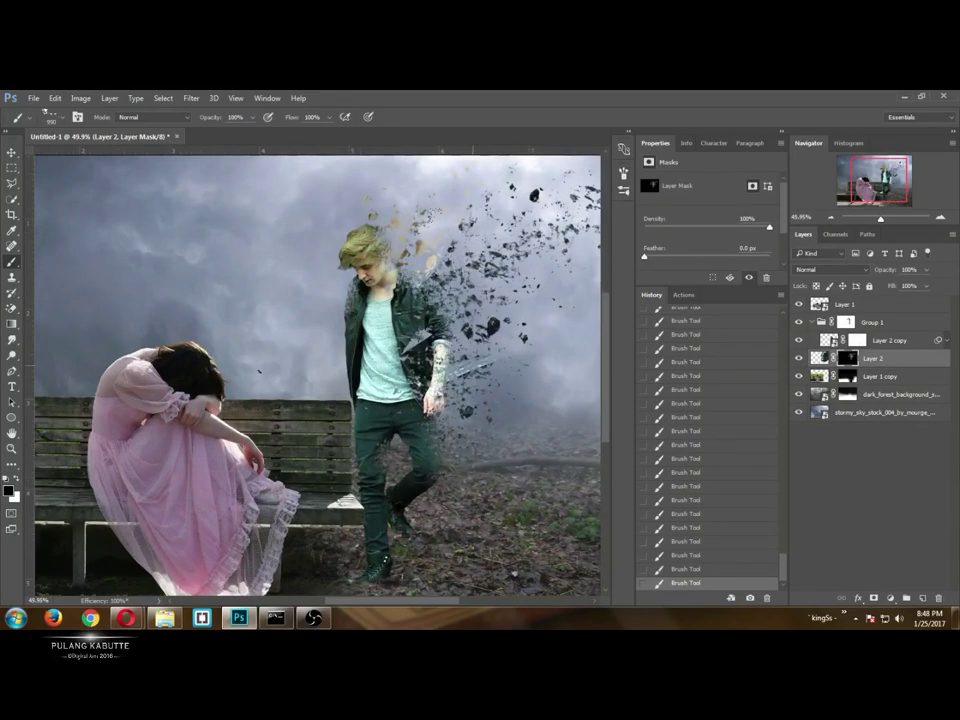
Try stamping white fragments on the Layer 2 mask above the man's head and beside his arm with a 300 px brush.
scroll(446, 350, "up", 6)
key("bracketright")
key("bracketright")
key("bracketright")
key("x")
left_click(480, 325)
scroll(473, 329, "down", 6)
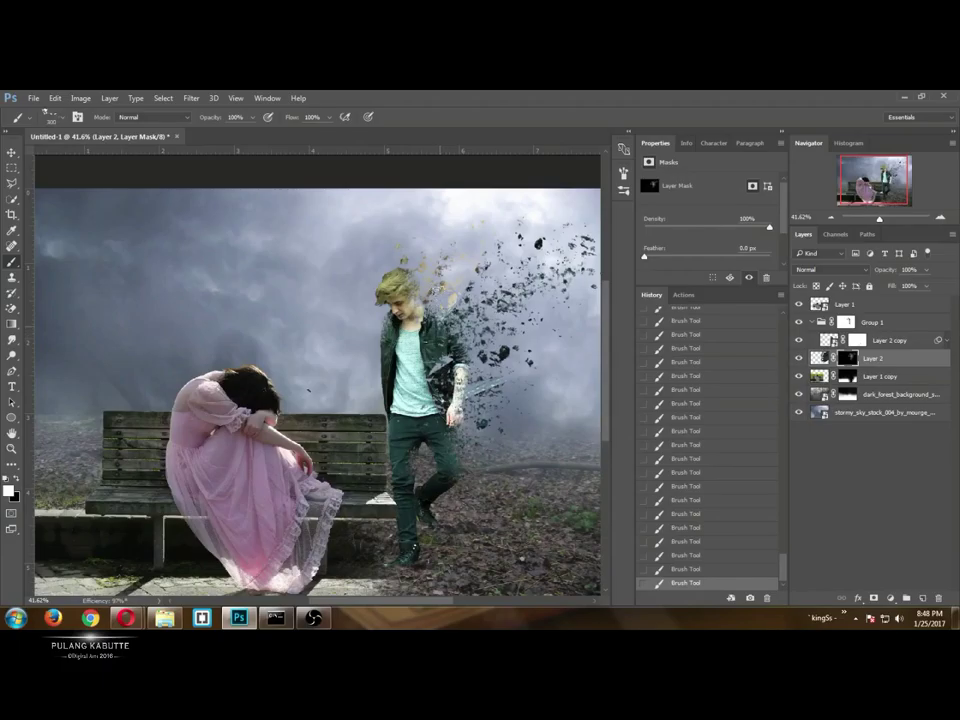
left_click(453, 262)
left_click(478, 365)
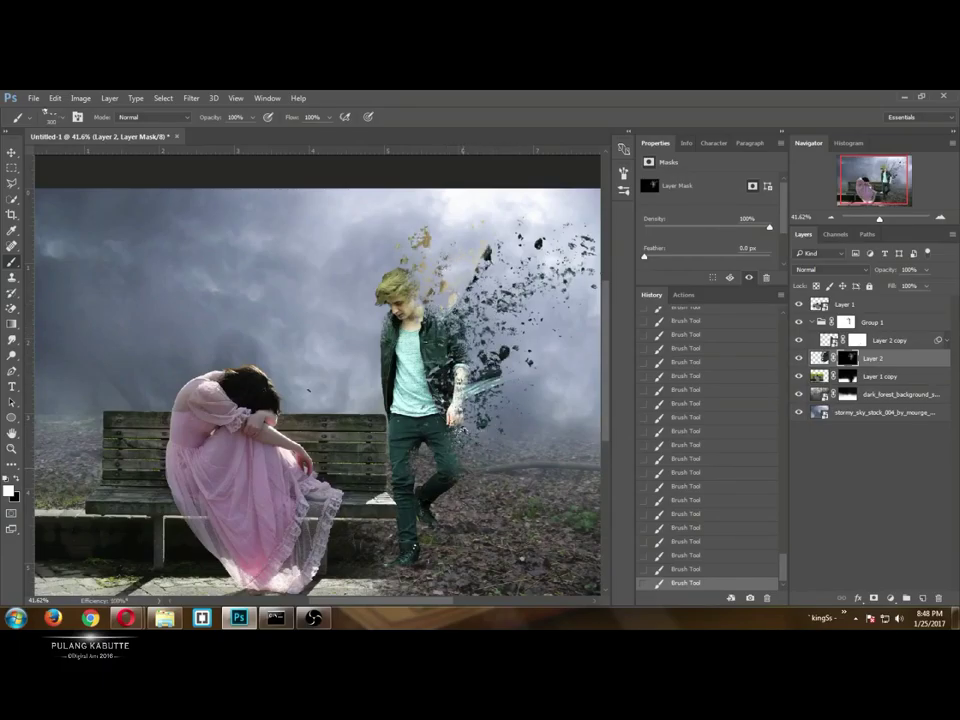
Undo the latest white fragment stamps on the Layer 2 mask.
scroll(478, 365, "down", 2)
scroll(505, 310, "up", 6)
key("ctrl+alt+z")
key("ctrl+alt+z")
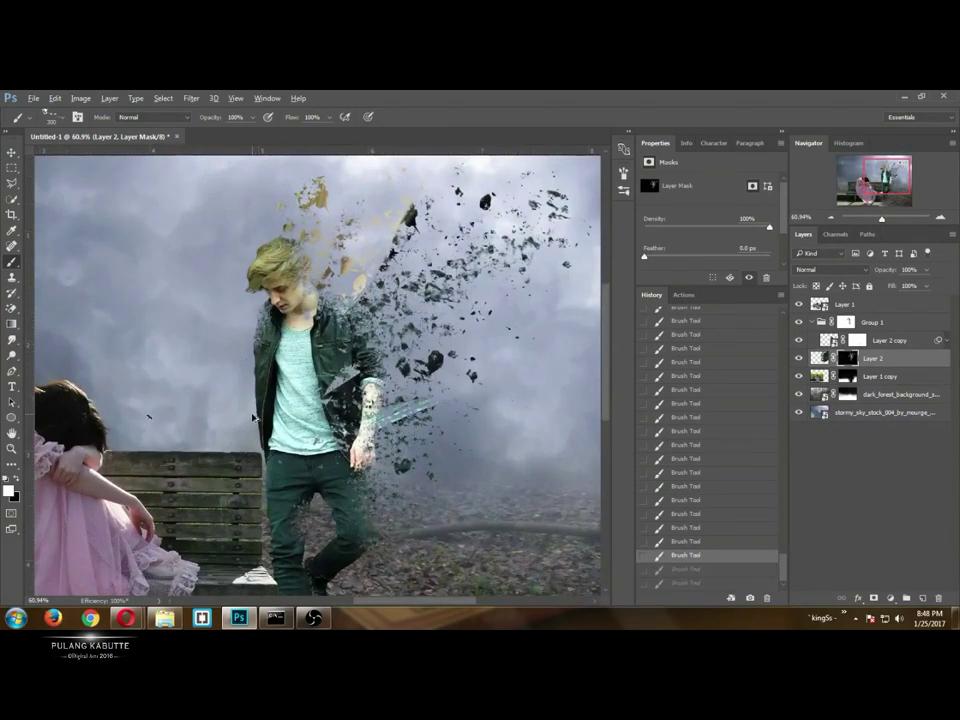
key("ctrl+alt+z")
key("ctrl+alt+z")
key("F5")
key("F5")
Choose the 675 px fragment preset and stamp white on the Layer 2 mask above the man's head and behind his shoulder.
right_click(310, 275)
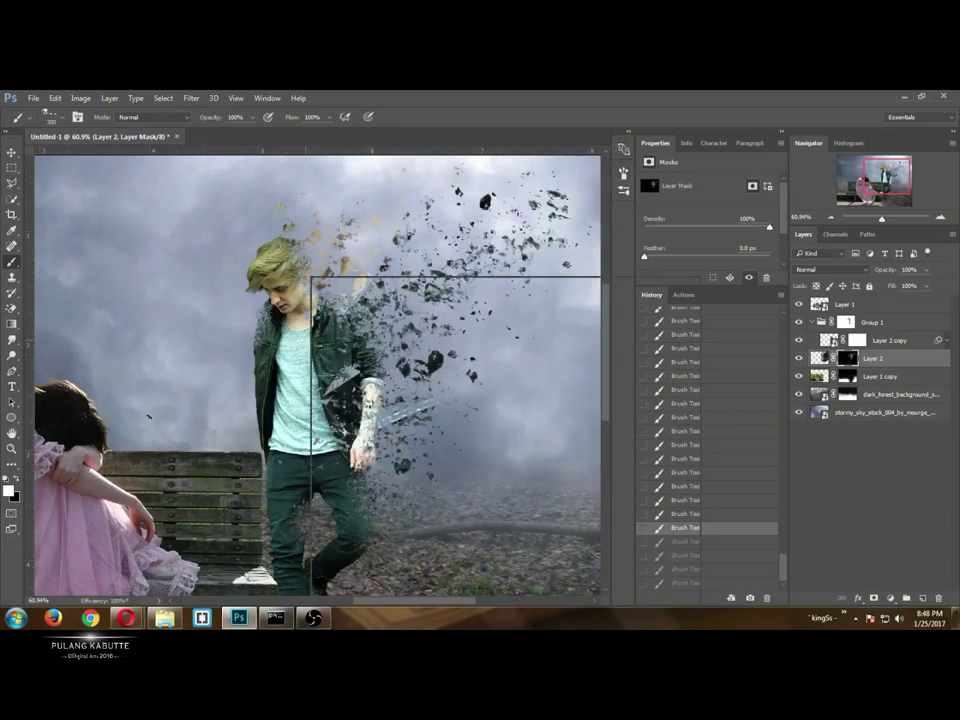
double_click(428, 595)
left_click(303, 200)
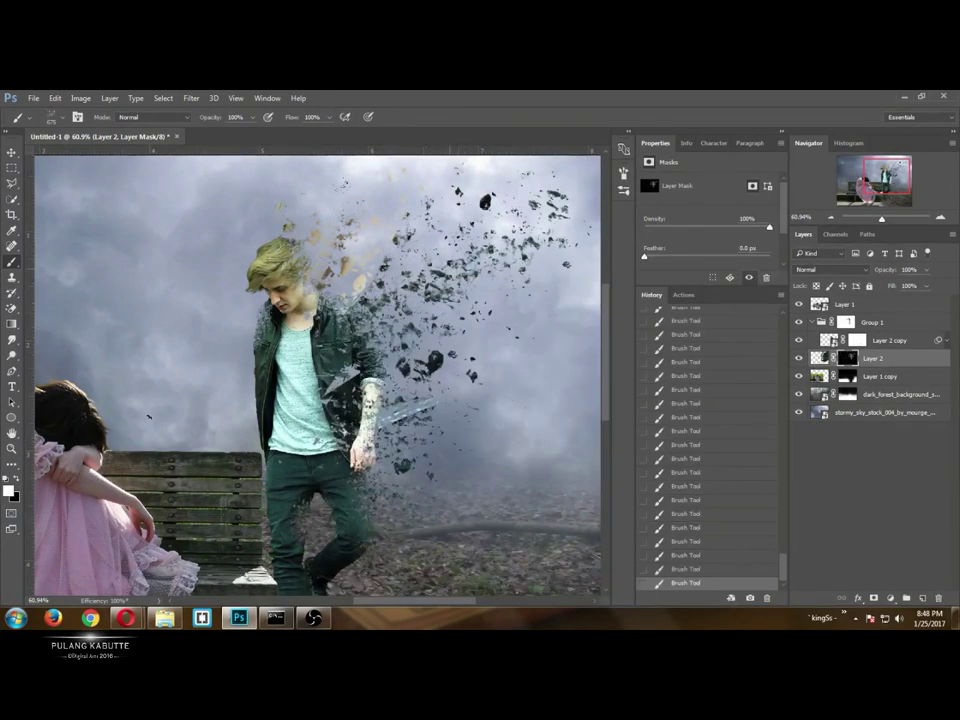
scroll(333, 252, "down", 2)
left_click(418, 352)
Fill the dispersion on the Layer 2 mask around the jacket gap, hand and knee with white fragments at 250 px.
key("bracketleft")
key("bracketleft")
key("bracketleft")
left_click(378, 370)
left_click(400, 436)
left_click(396, 484)
left_click(455, 432)
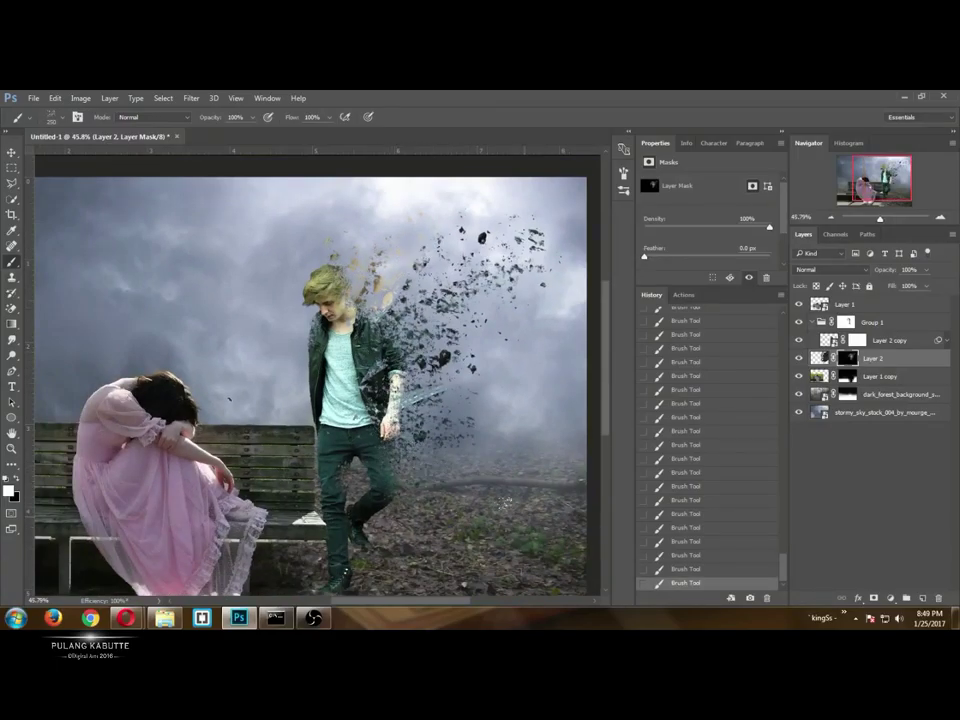
Stamp white fragments along the sky's upper edge on the Layer 2 mask, rotating the brush tip and reducing it to 150 px.
scroll(488, 412, "down", 3)
scroll(522, 294, "up", 5)
left_click_drag(517, 298, 485, 325)
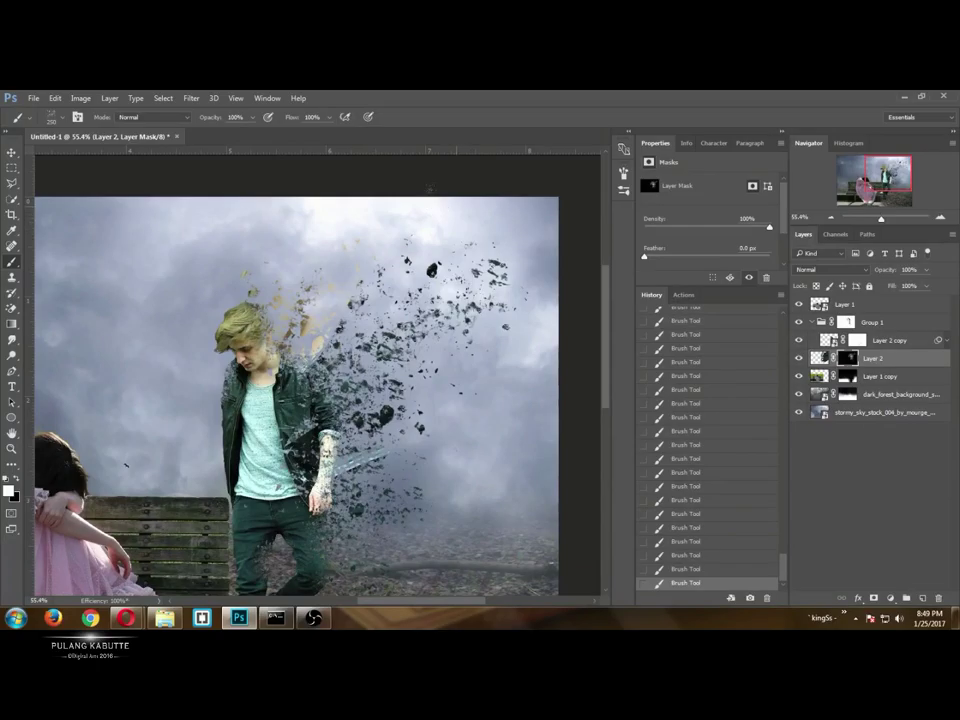
left_click(385, 178)
key("F5")
left_click_drag(533, 317, 537, 305)
key("F5")
key("bracketleft")
scroll(510, 428, "down", 1)
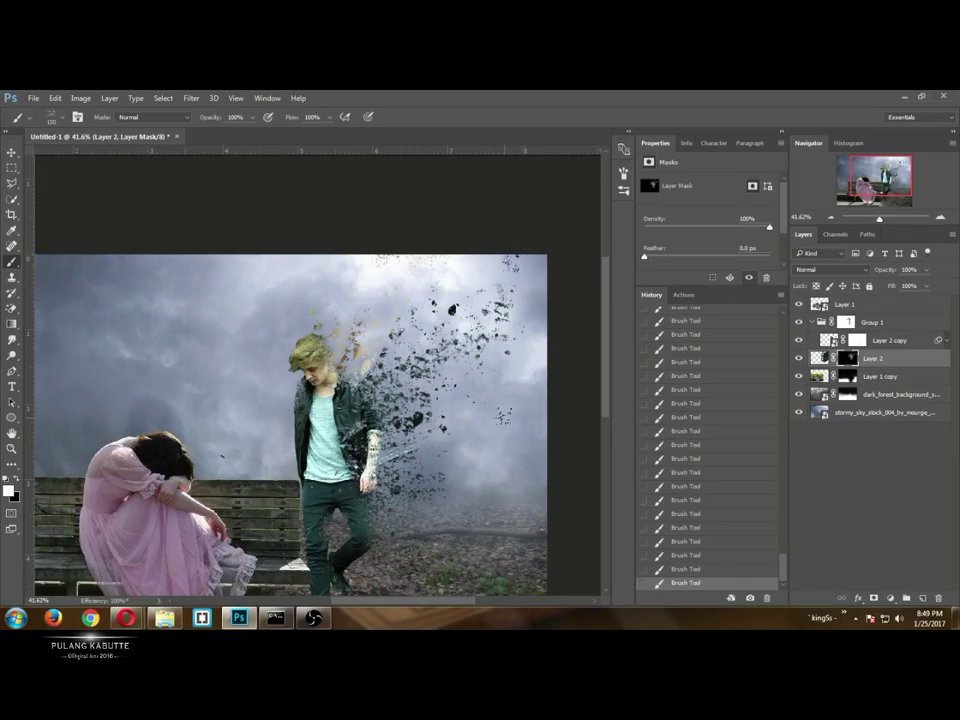
Try painting small white fragments along the inner thigh on the Layer 2 mask, and undo the stroke.
key("v")
scroll(505, 428, "down", 1)
scroll(483, 416, "up", 2)
scroll(436, 455, "up", 5)
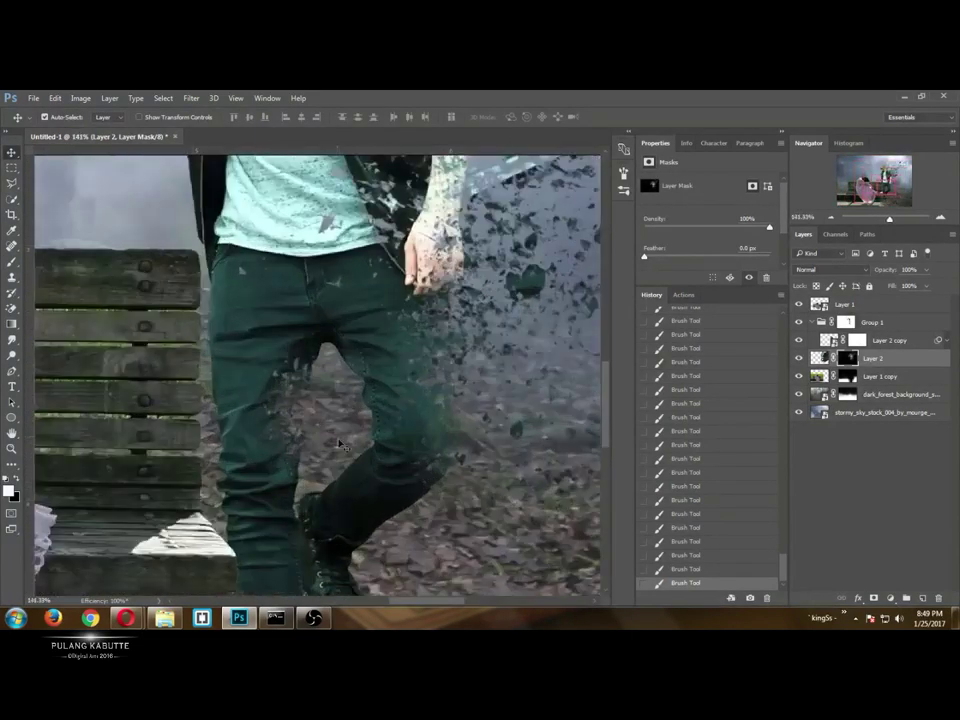
key("b")
key("ctrl+z")
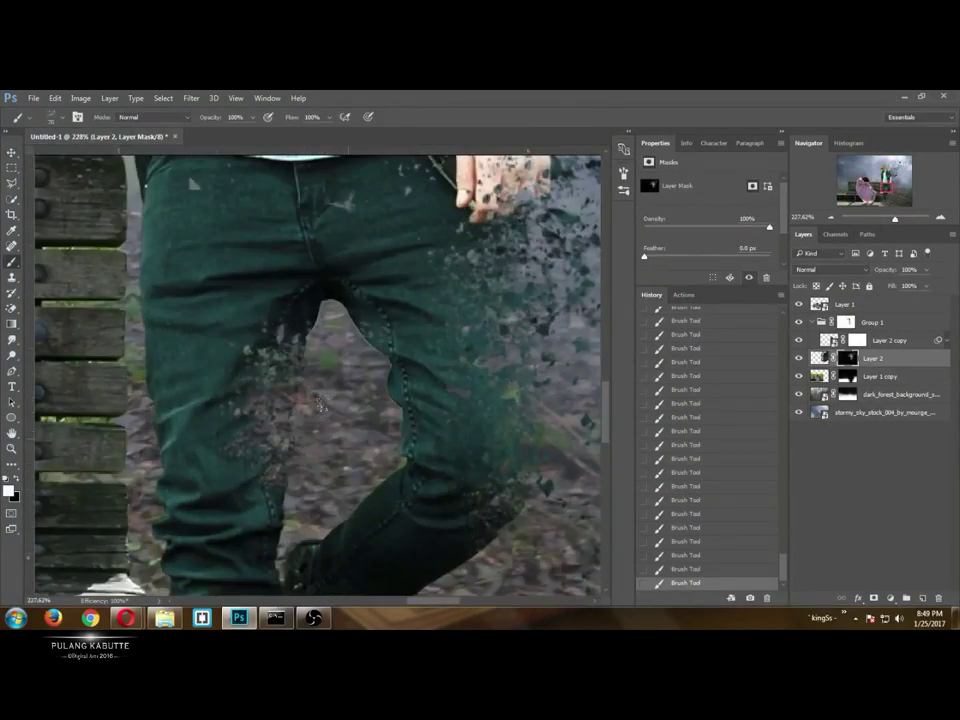
scroll(381, 461, "down", 6)
scroll(416, 267, "up", 5)
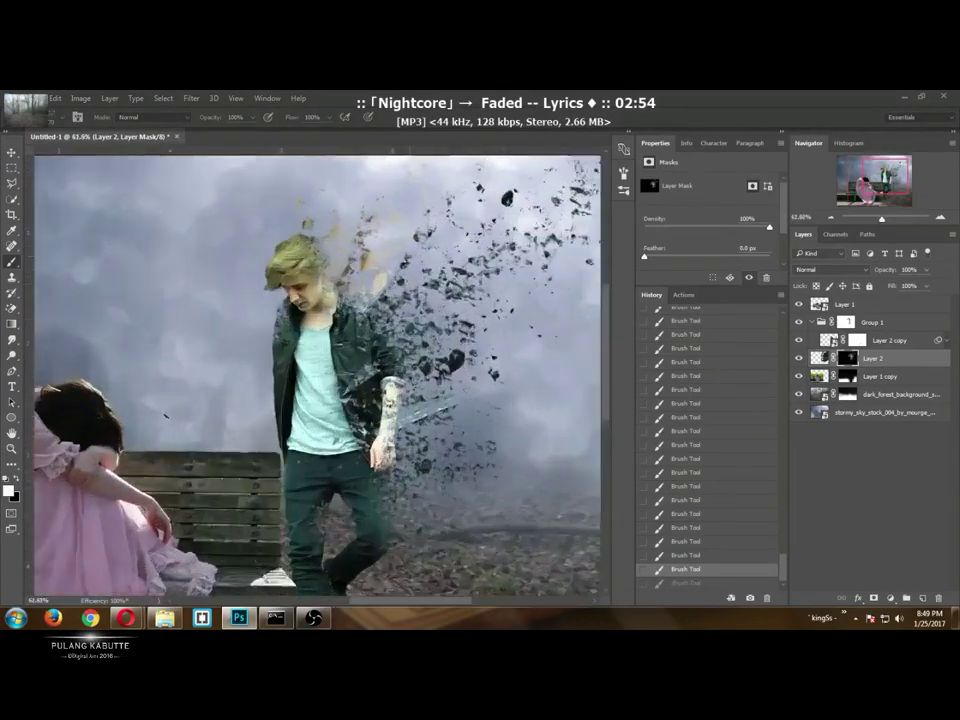
Add white fragments behind the man's hair and face on the Layer 2 mask with a 125 px brush reduced to 60 px.
left_click(258, 260)
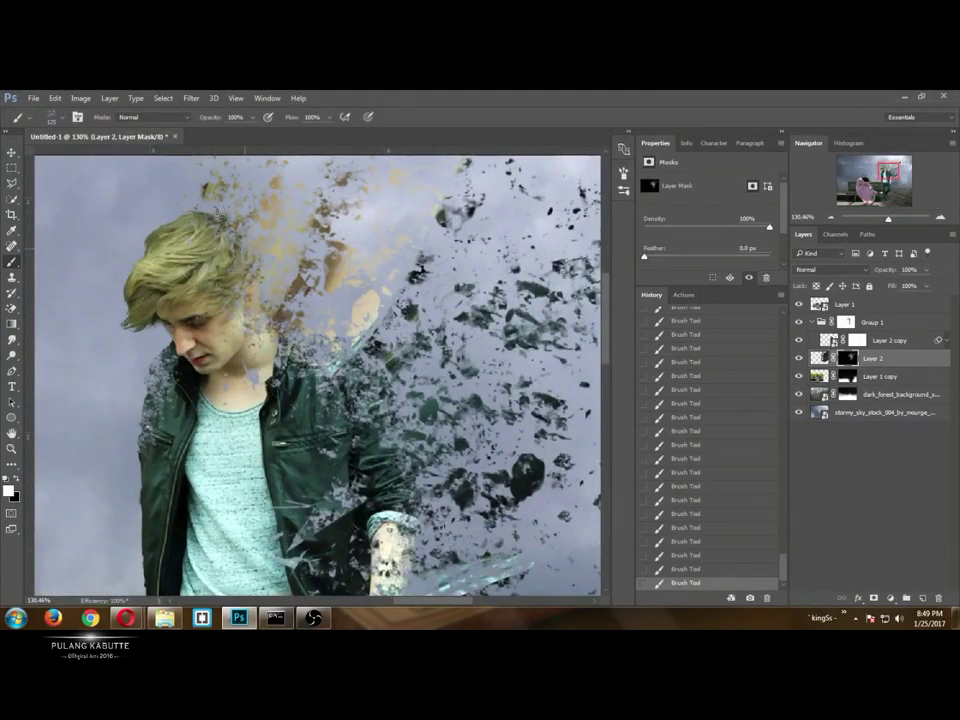
key("bracketleft")
key("bracketleft")
key("bracketleft")
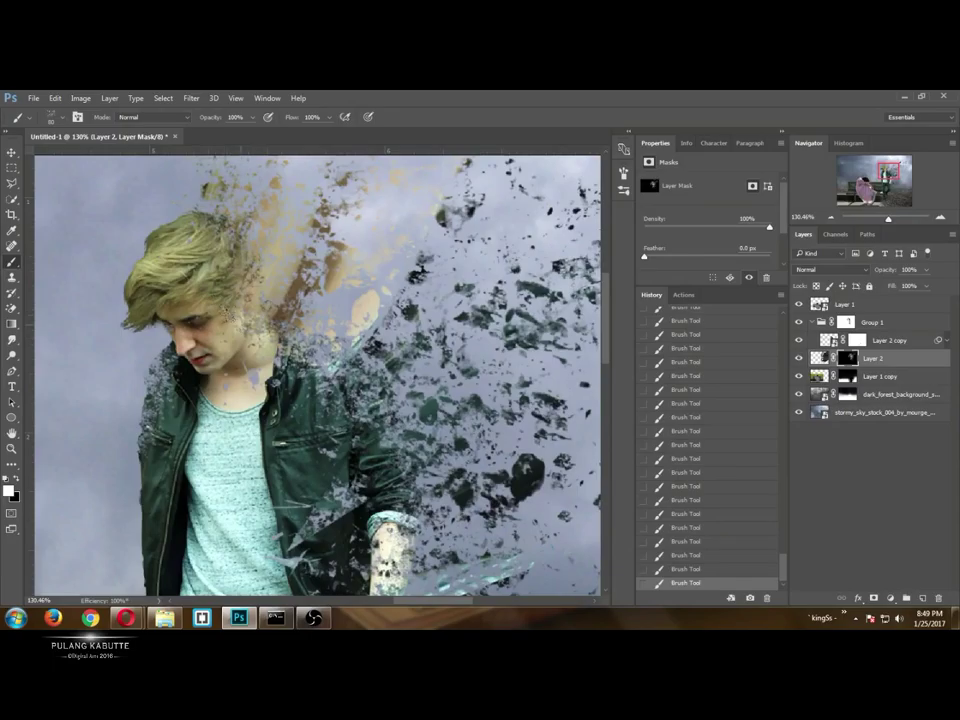
Extend the white fragments on the Layer 2 mask from his hair up into the sky, using brushes from 150 to 400 px.
scroll(238, 207, "down", 3)
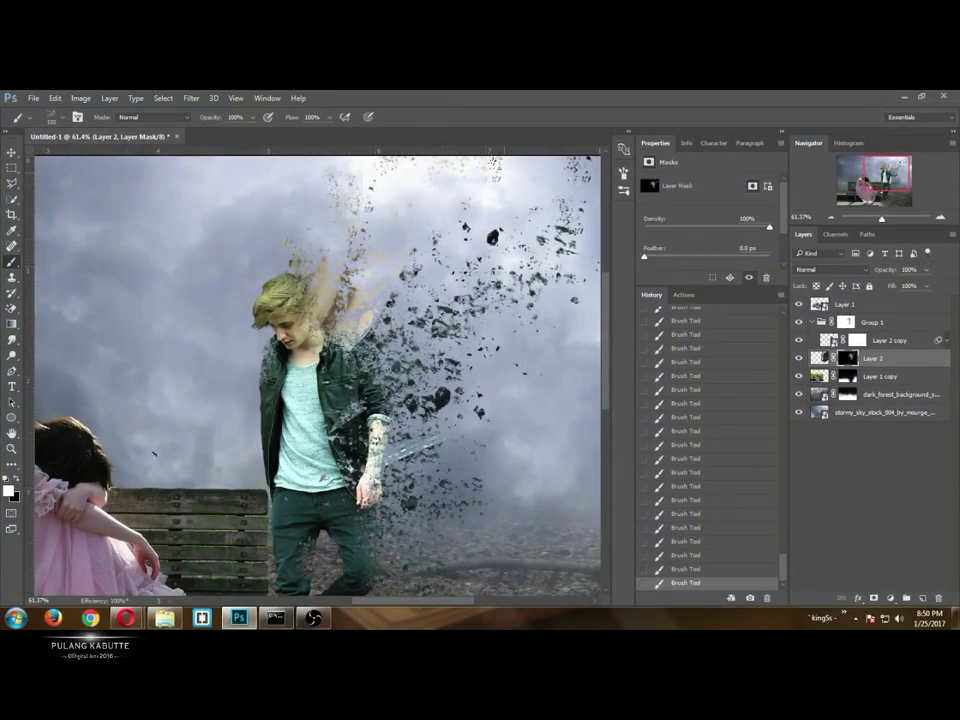
scroll(240, 325, "down", 1)
key("F5")
key("F5")
scroll(355, 215, "down", 1)
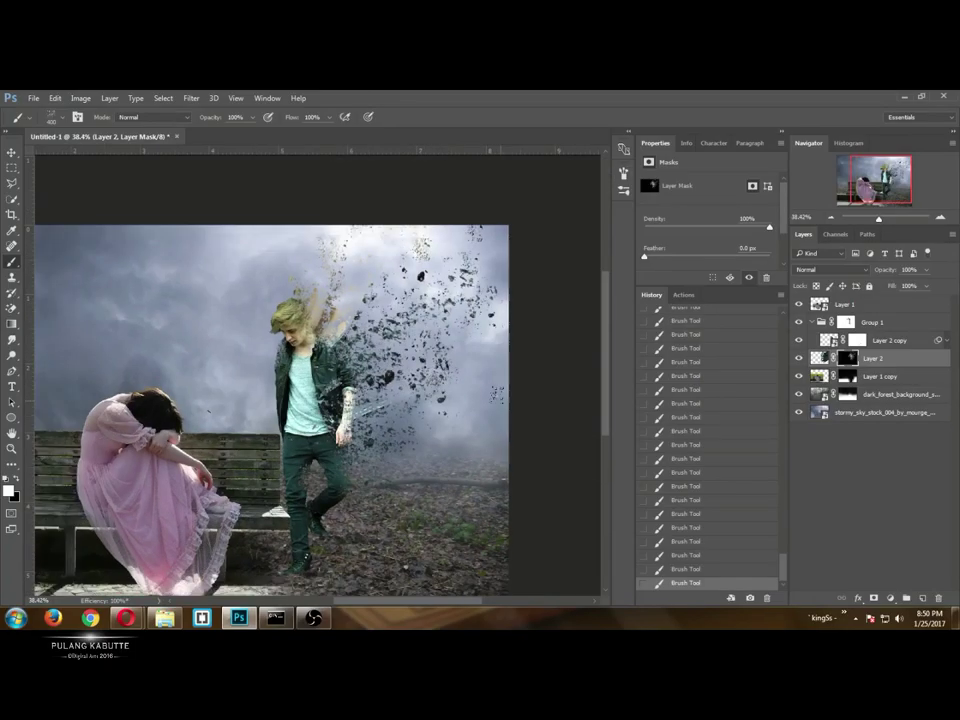
Try painting black fragments over the shirt on the Group 1 mask with a 600 px brush, and undo the stroke.
scroll(365, 300, "down", 3)
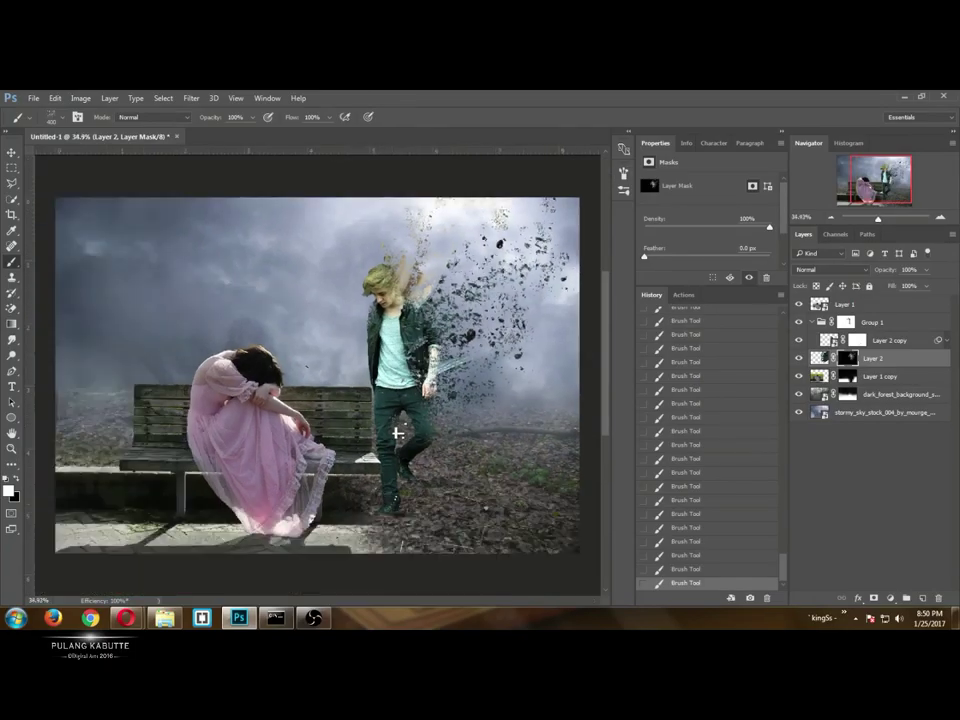
key("v")
scroll(388, 380, "up", 8)
left_click(847, 323)
scroll(483, 375, "up", 1)
key("b")
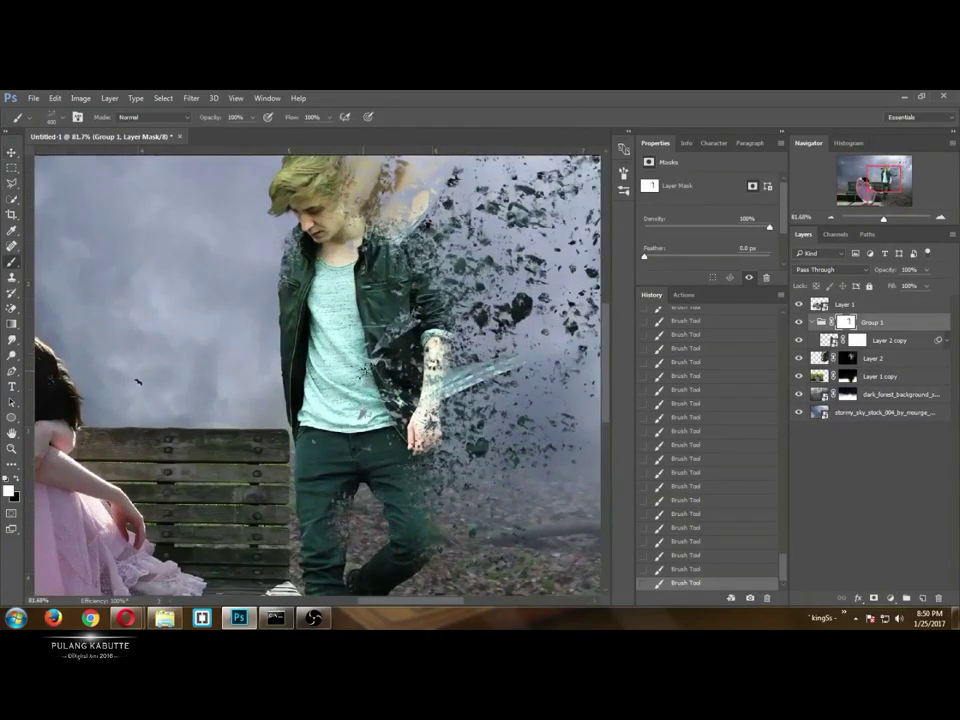
key("x")
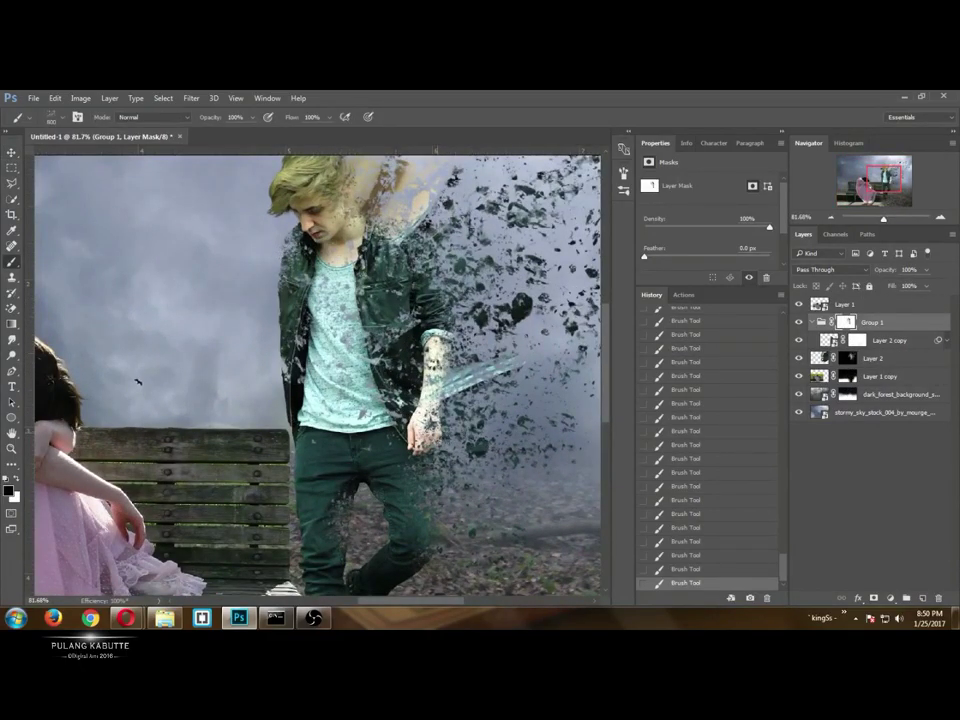
key("ctrl+z")
left_click(846, 322)
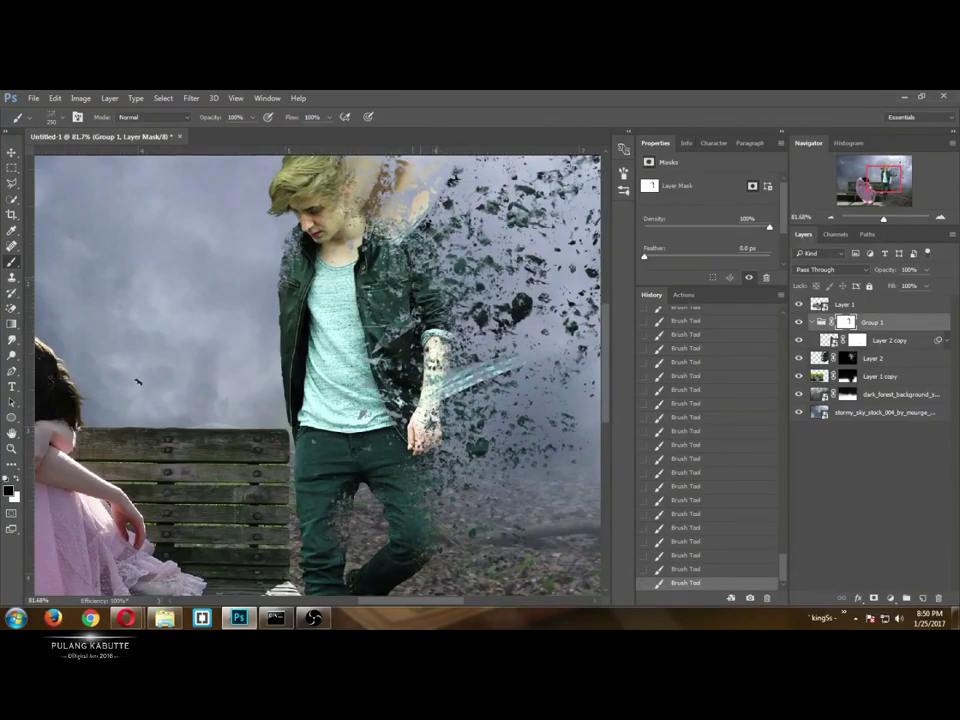
Paint black fragments over the man's shoes and raised calf on the Group 1 mask with a 90 px brush.
scroll(510, 318, "down", 1)
key("v")
scroll(438, 291, "down", 1)
scroll(438, 289, "up", 2)
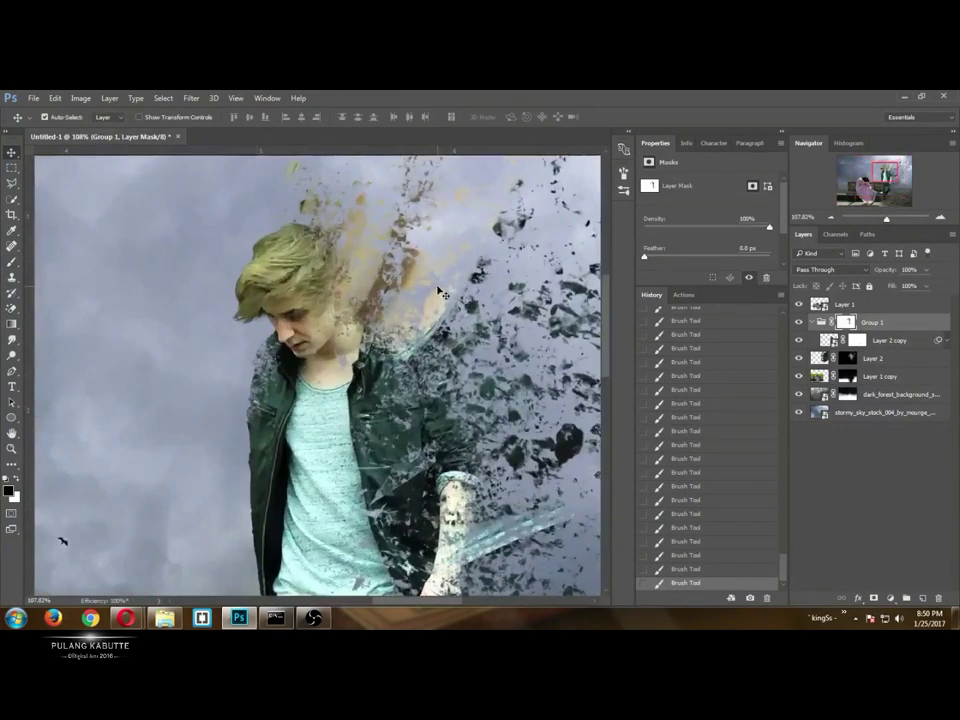
scroll(371, 287, "down", 1)
scroll(373, 289, "down", 4)
scroll(452, 430, "up", 1)
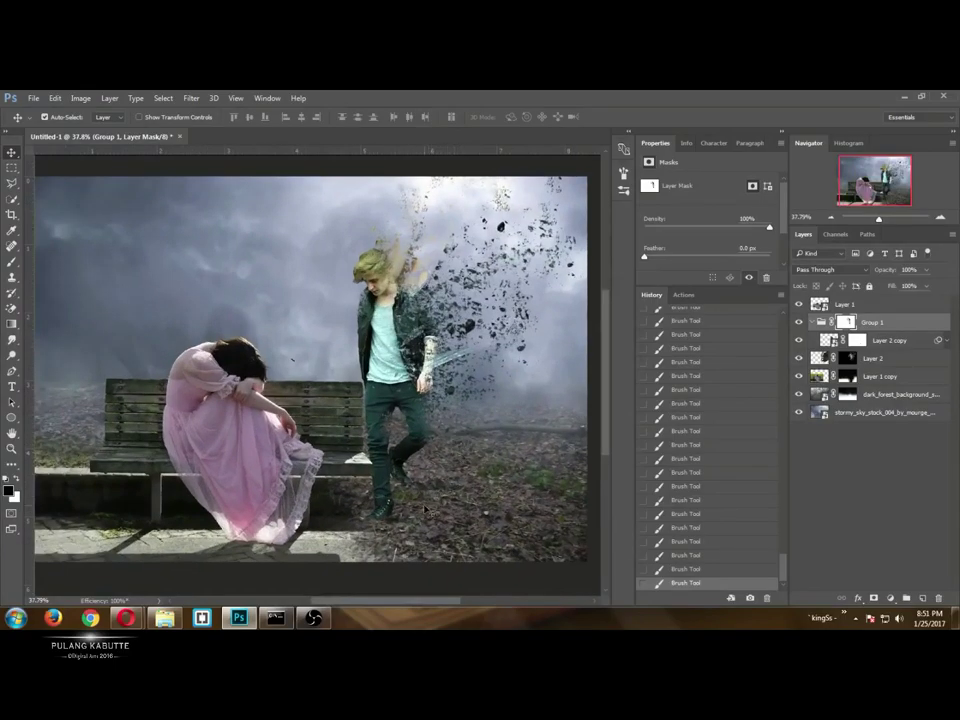
scroll(408, 512, "up", 4)
key("b")
scroll(404, 512, "up", 3)
key("bracketleft")
key("bracketleft")
key("bracketleft")
key("bracketleft")
key("bracketleft")
key("bracketleft")
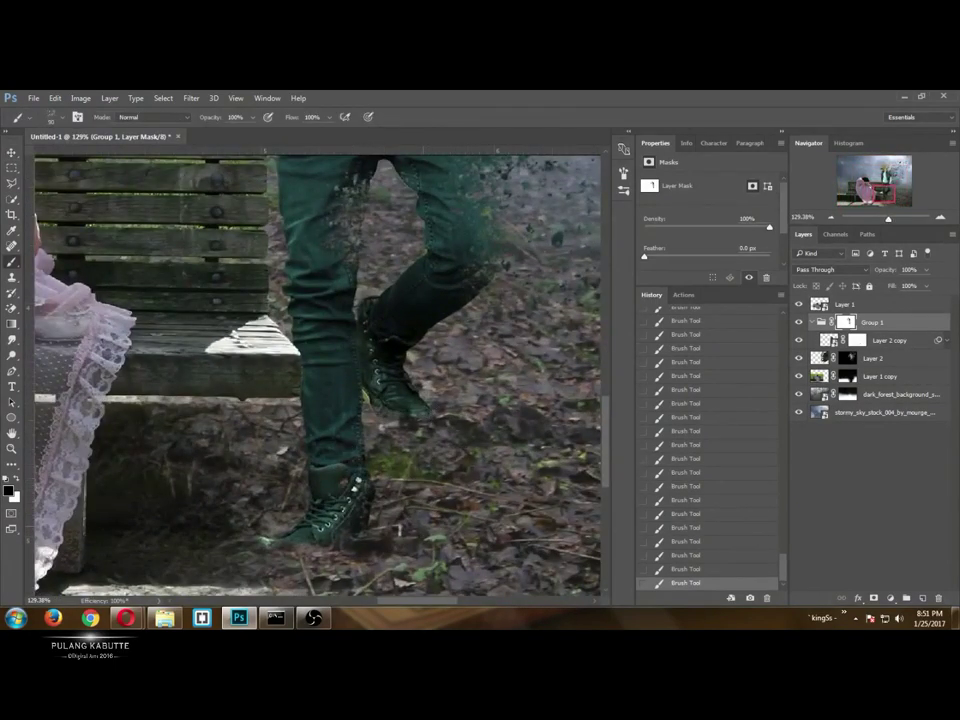
left_click(355, 507)
left_click(403, 382)
left_click(449, 300)
key("bracketleft")
key("bracketleft")
left_click(407, 404)
key("v")
scroll(436, 487, "down", 5)
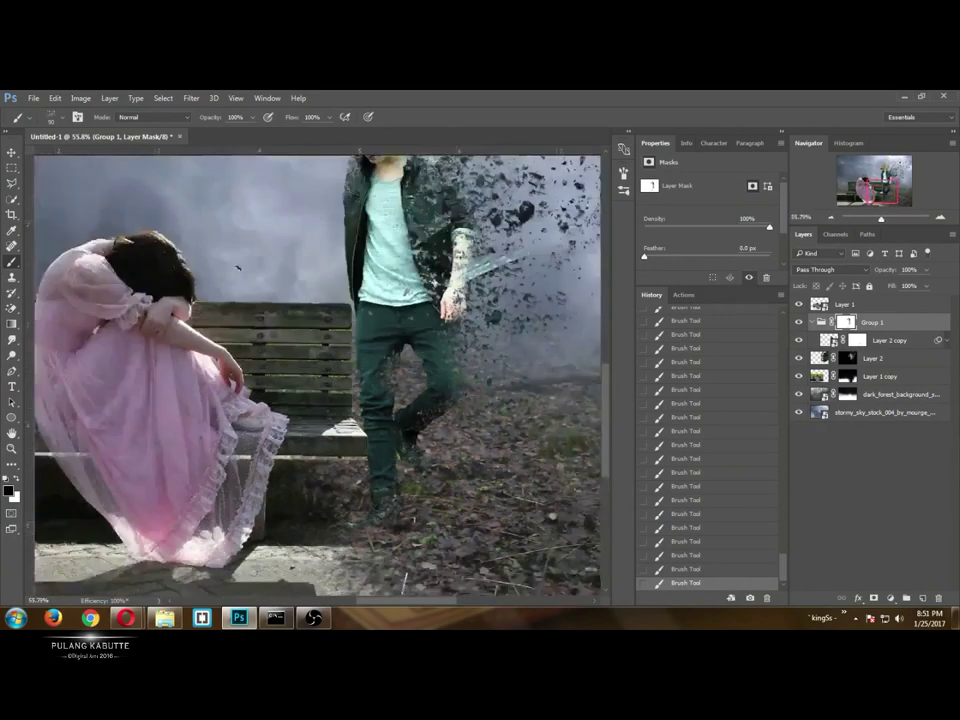
Group Group 1 together with Layer 2 and move the new group above Layer 1.
scroll(427, 477, "up", 3)
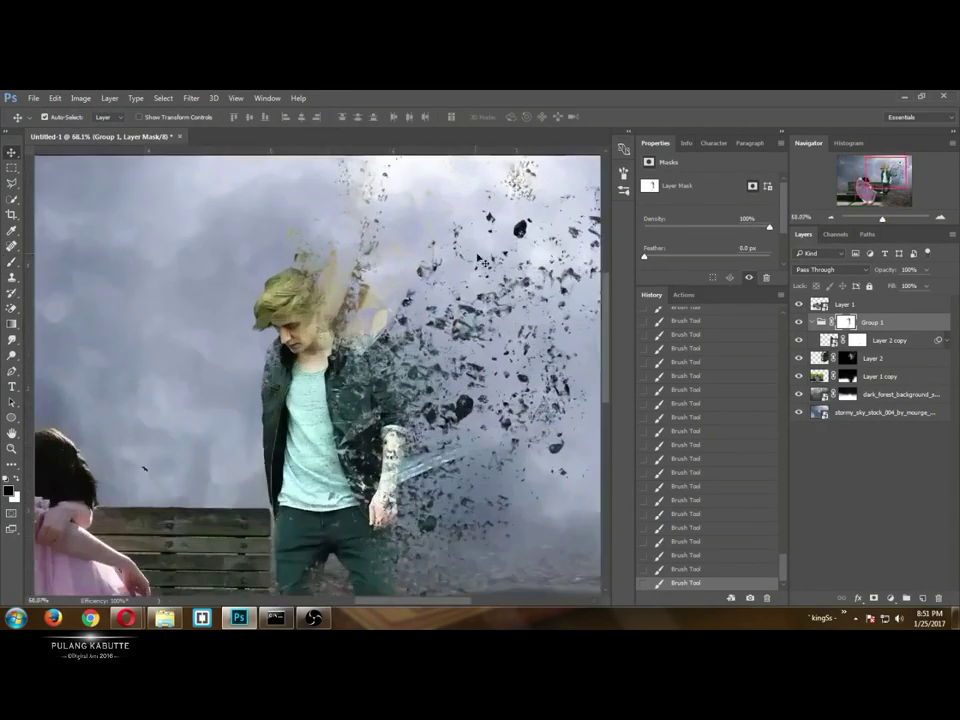
scroll(401, 381, "down", 2)
scroll(487, 411, "down", 1)
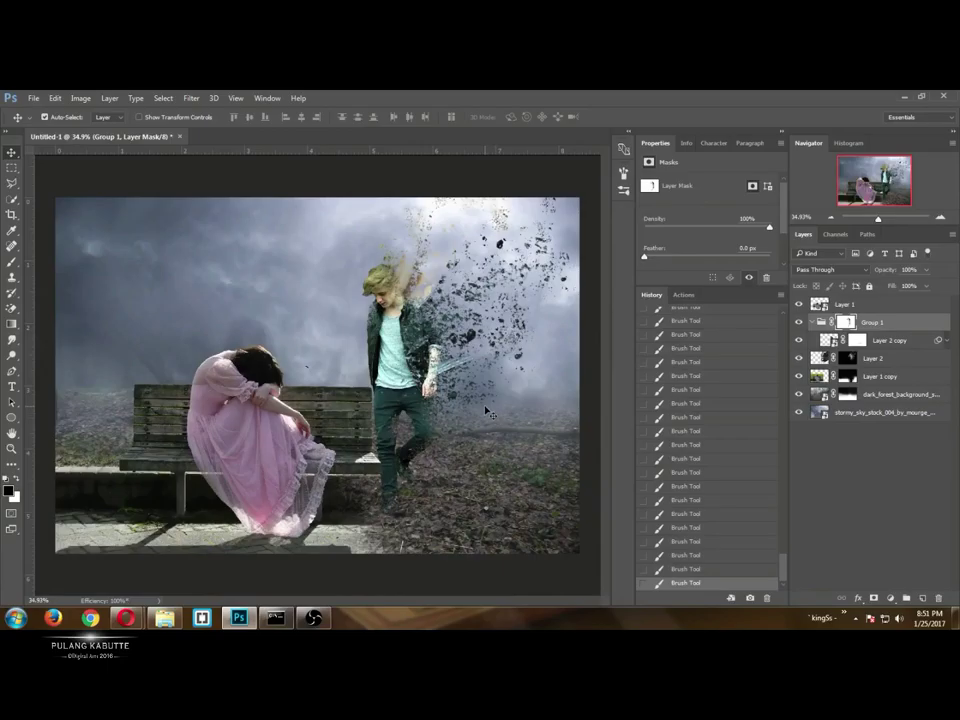
left_click(875, 361, "shift")
key("ctrl+g")
scroll(520, 380, "down", 1)
scroll(520, 380, "up", 1)
left_click(799, 321)
left_click(799, 321)
key("ctrl+bracketright")
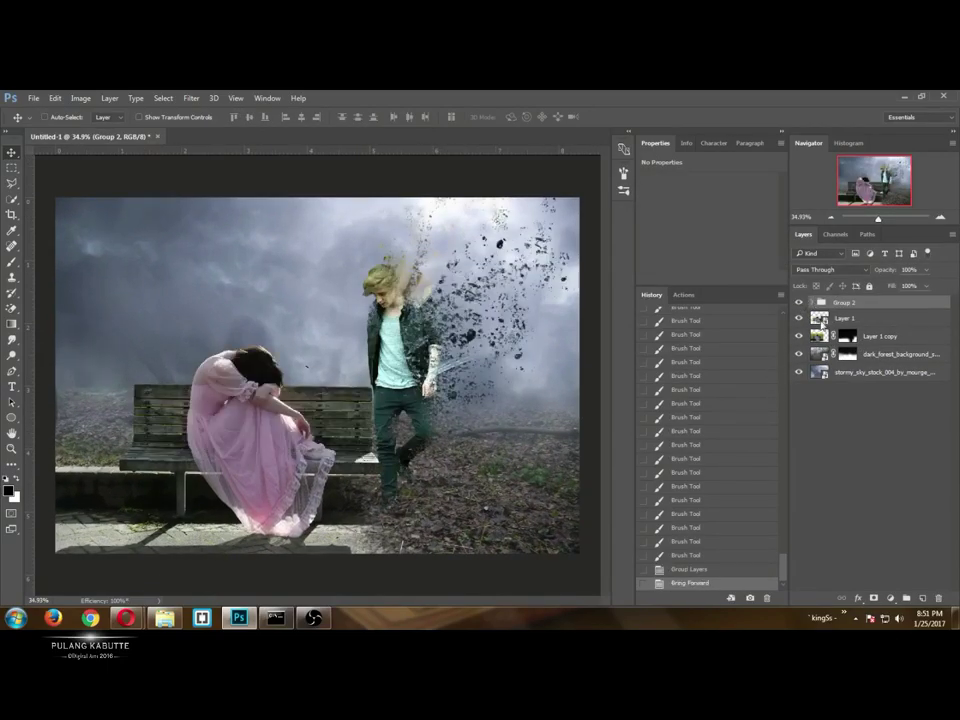
Group Layer 1 with Layer 1 copy, and group the dark forest layer with the stormy sky layer.
left_click(866, 338)
left_click(872, 319, "shift")
key("ctrl+g")
left_click(870, 334)
left_click(868, 349, "shift")
key("ctrl+g")
Rename the forest and sky group BG, the woman's group Girl and the man's group Boy.
double_click(847, 331)
type("BG")
double_click(844, 316)
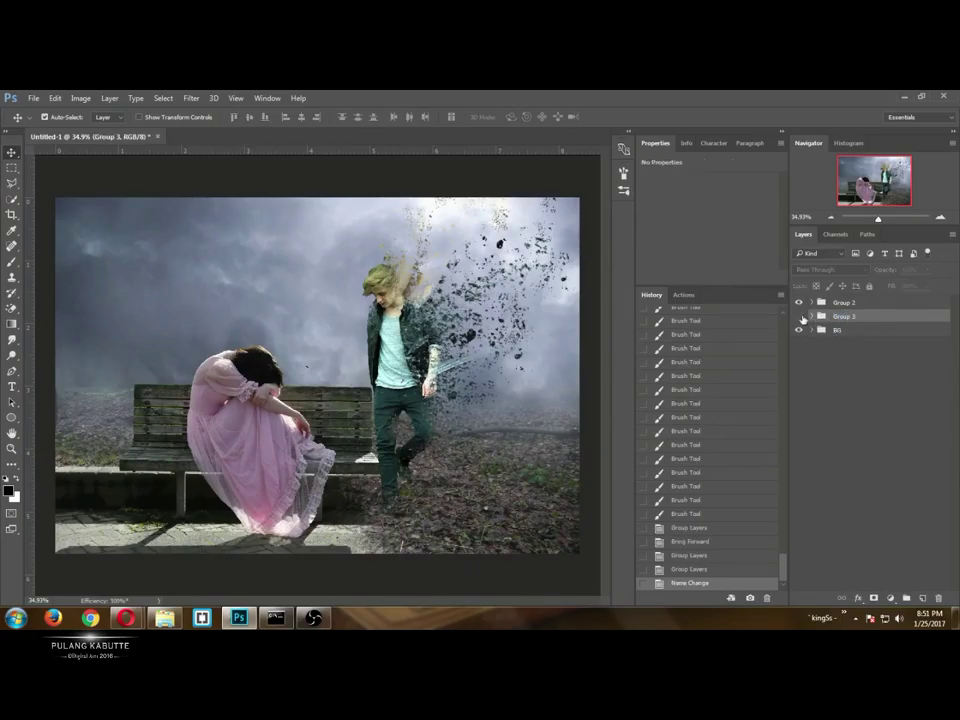
type("Girl")
double_click(845, 302)
type("Boy")
key("Return")
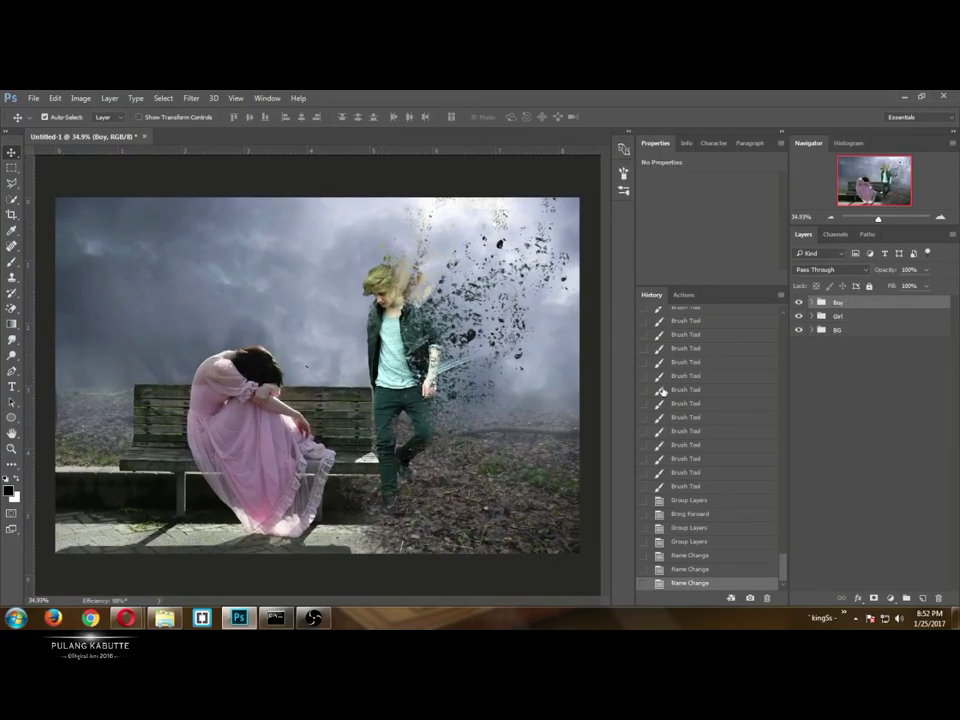
Group Group 1 and Layer 2 inside the Boy group and add a new empty layer beneath that group.
left_click(811, 302)
left_click(879, 318)
left_click(878, 358, "shift")
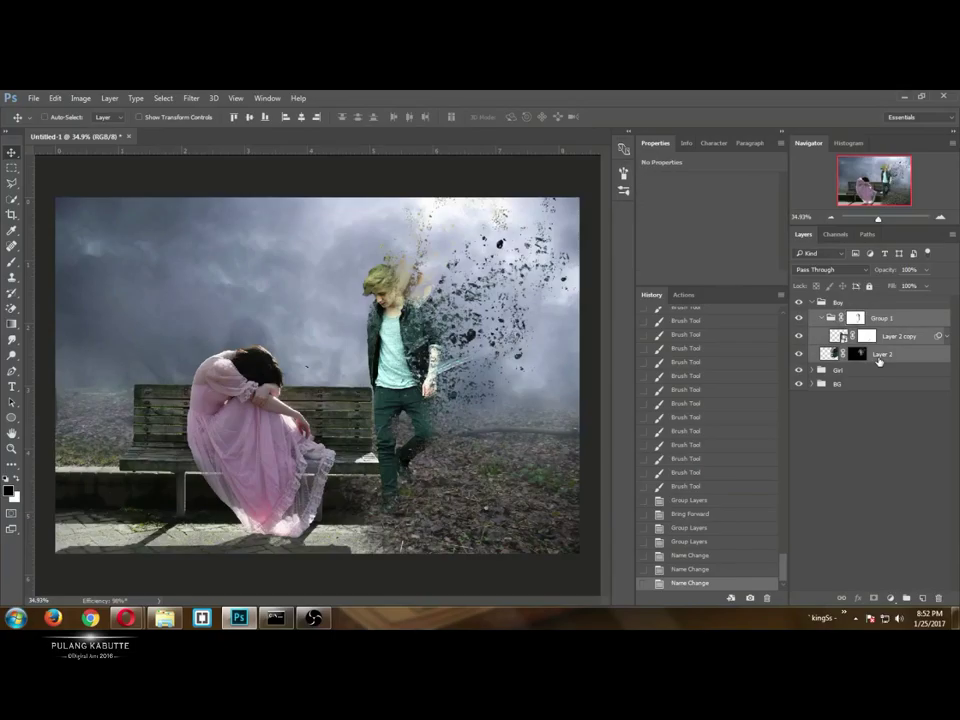
key("ctrl+g")
left_click(922, 598, "ctrl")
Try stamping the 1356 px cloud brush in a sampled jacket colour behind the man on Layer 3, and undo it.
key("b")
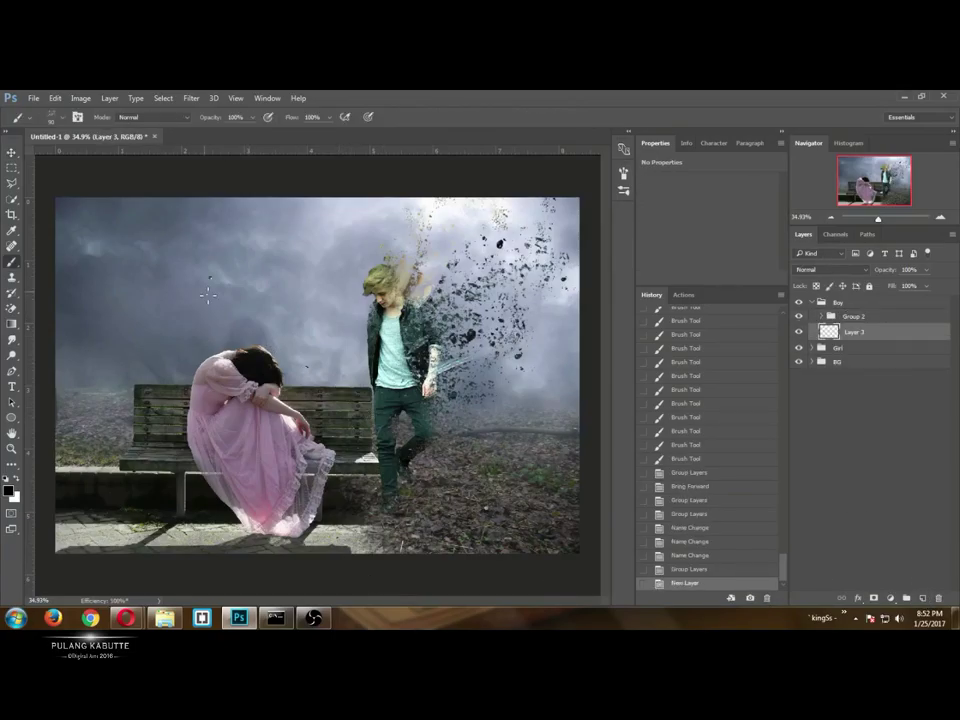
right_click(342, 565)
double_click(279, 565)
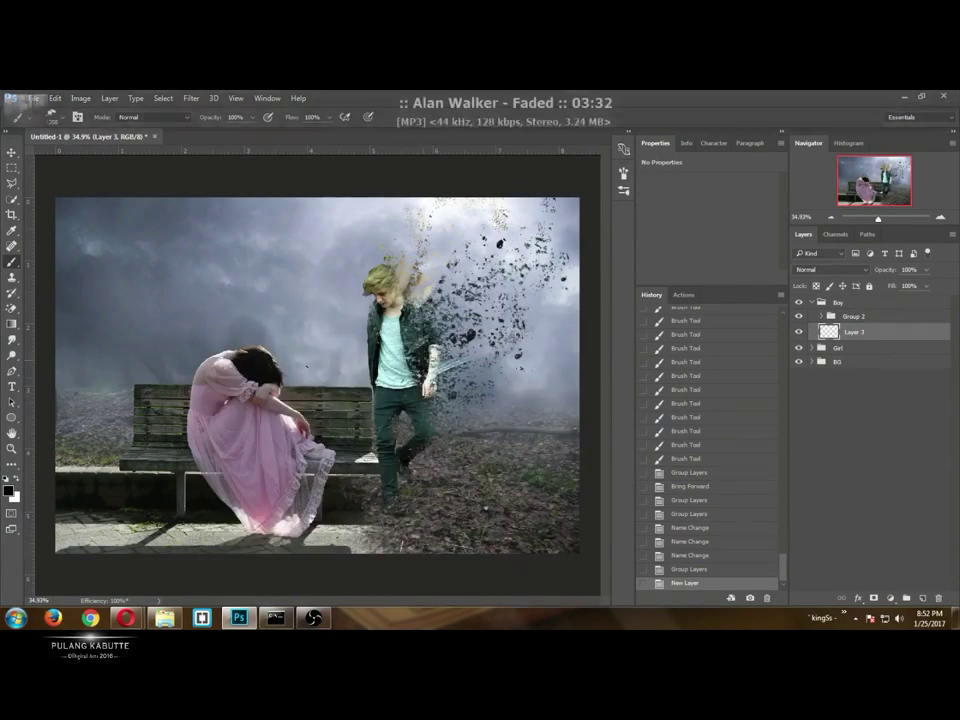
left_click(418, 328, "alt")
left_click(451, 332)
key("ctrl+z")
Toggle the Shape Dynamics and Scattering options of the cloud brush.
scroll(480, 335, "up", 1)
left_click(623, 173)
left_click(339, 230)
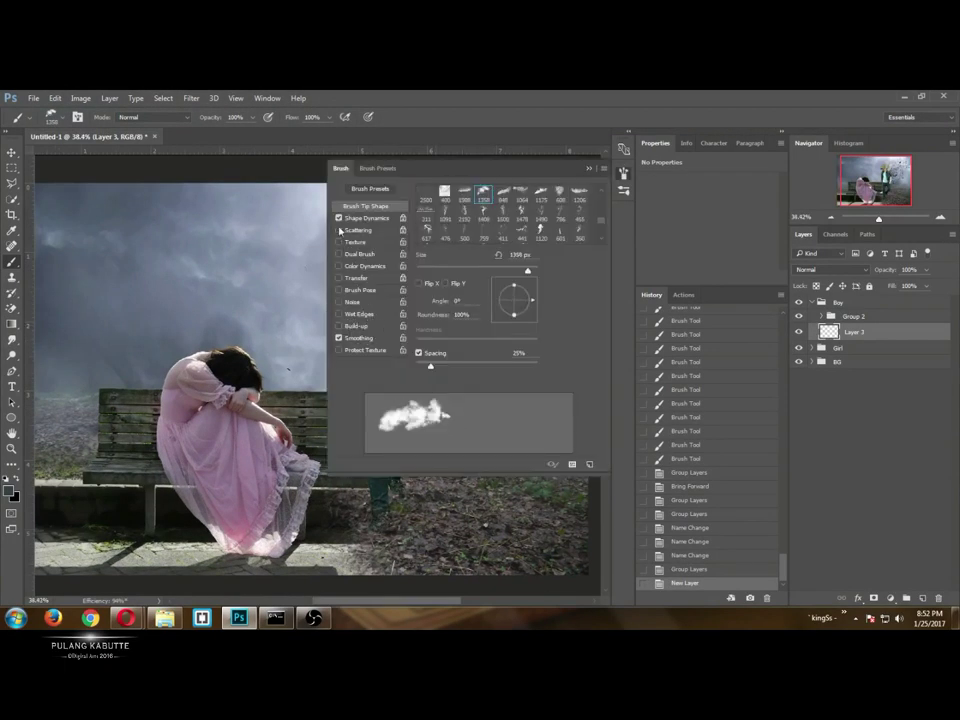
left_click(339, 218)
left_click(339, 230)
left_click(589, 168)
Try stamping a much smaller cloud brush around the man's head and the fragments on Layer 3, and undo the stamps.
key("bracketleft")
key("bracketleft")
key("bracketleft")
key("bracketleft")
key("bracketleft")
key("bracketleft")
key("bracketleft")
key("bracketleft")
key("bracketleft")
key("bracketleft")
key("bracketleft")
key("bracketleft")
key("bracketleft")
key("bracketleft")
key("bracketleft")
key("bracketleft")
scroll(414, 285, "up", 3)
left_click(386, 242)
key("ctrl+z")
left_click(406, 317)
left_click(456, 324)
key("ctrl+z")
key("ctrl+alt+z")
Switch to the 441 px splatter brush and stamp a dark splash among the fragments behind the jacket on Layer 3.
key("F5")
key("F5")
right_click(107, 243)
left_click(281, 520)
left_click(244, 544)
key("Return")
left_click(446, 292)
key("ctrl+z")
key("ctrl+z")
scroll(318, 375, "down", 1)
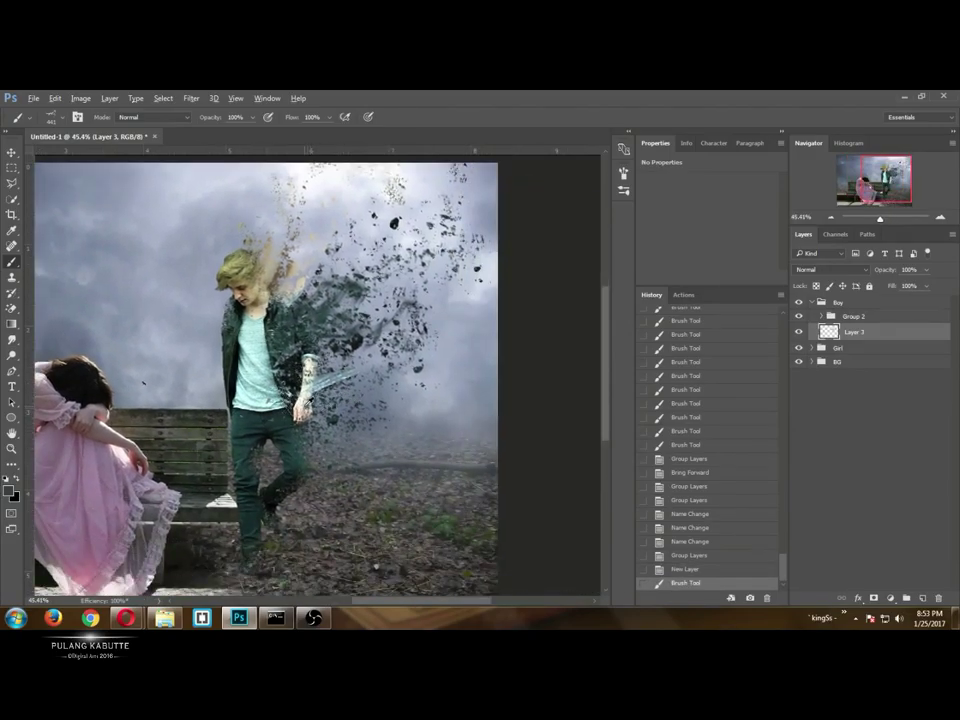
Stamp sampled fragment colour beside the hand and hair colour around the head on Layer 3, toggling the brush's Scattering option.
left_click(352, 402, "alt")
left_click(370, 412)
key("F5")
left_click(338, 230)
key("F5")
left_click(264, 267)
left_click(518, 368)
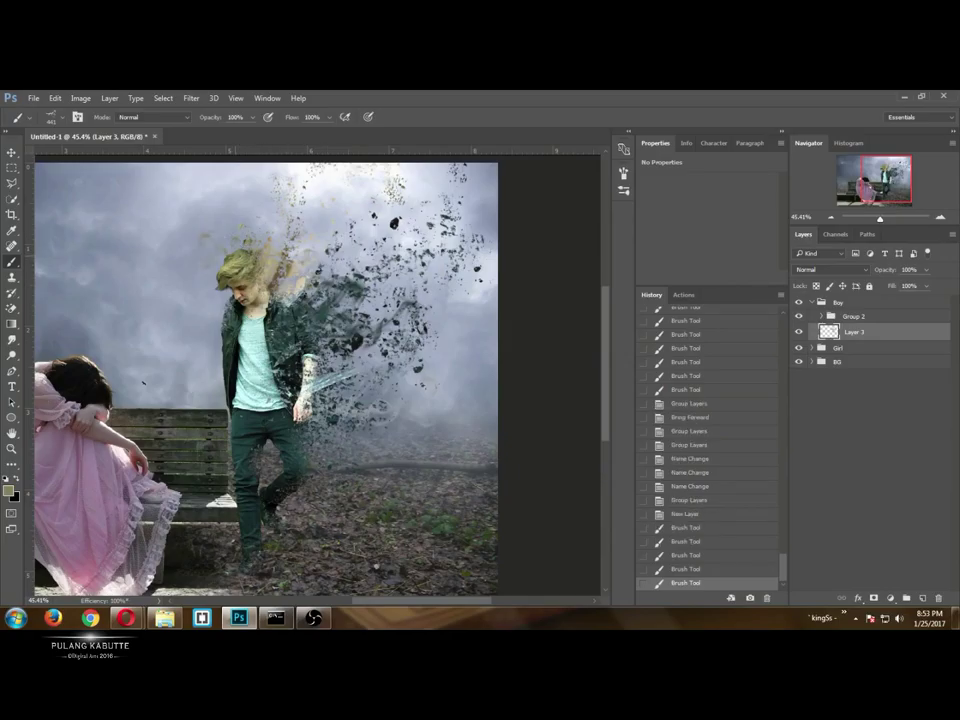
Stamp more sampled-colour splashes on Layer 3 beside the forearm and thigh and among the upper fragments.
left_click(321, 340, "alt")
left_click(343, 379)
left_click(335, 443)
left_click(287, 429)
left_click(387, 265)
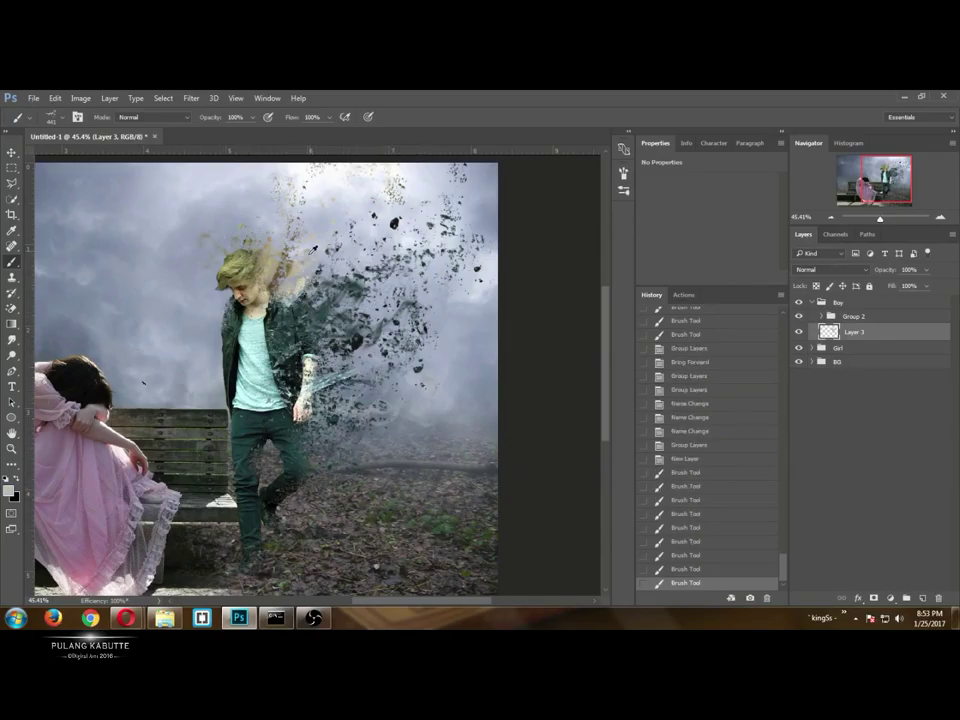
key("ctrl+minus")
key("ctrl+0")
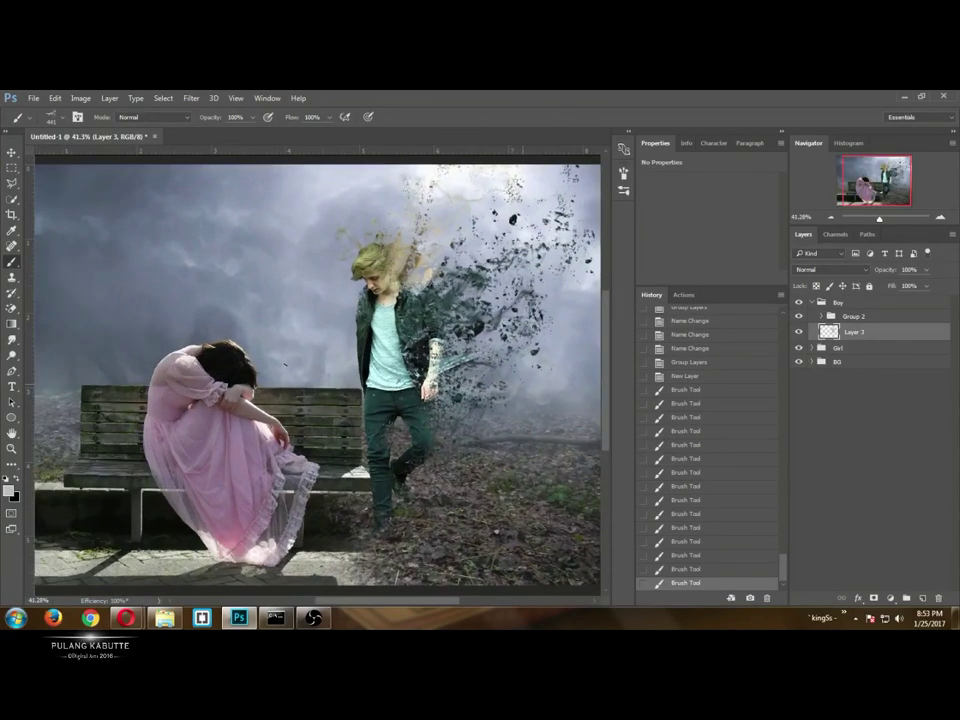
Stamp a splash of sampled skin colour beside the forearm and one of sampled shirt colour at the shirt on Layer 3.
scroll(508, 377, "up", 6)
left_click(379, 330, "alt")
left_click(434, 372)
scroll(458, 438, "down", 3)
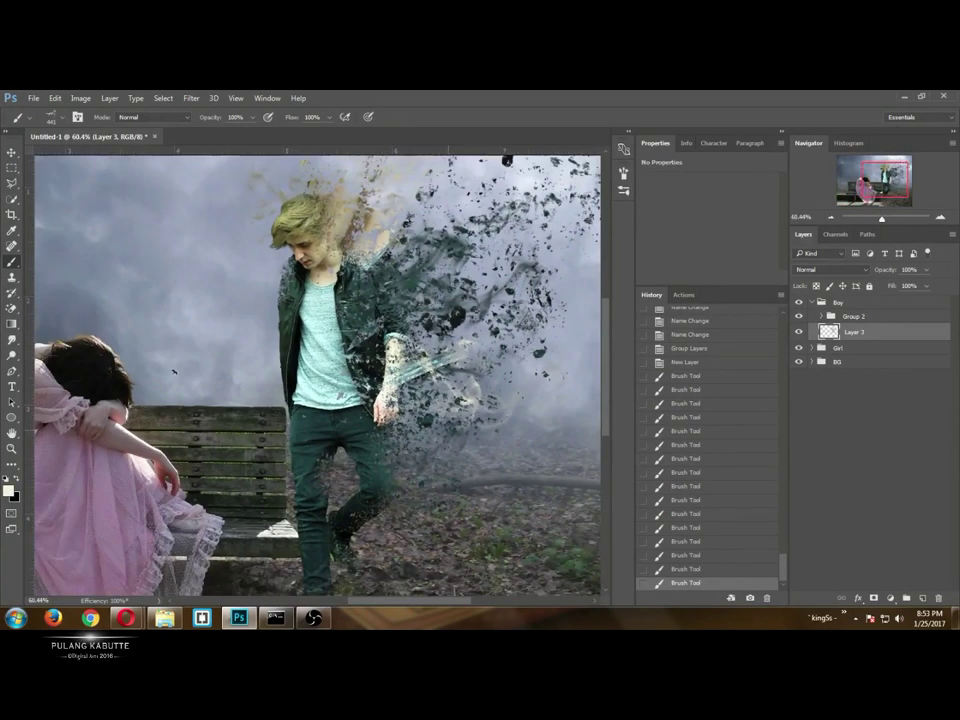
left_click(342, 372, "alt")
left_click(315, 396)
Add a new layer above Group 2 and stamp light shirt-coloured streaks across the shirt.
left_click(854, 317)
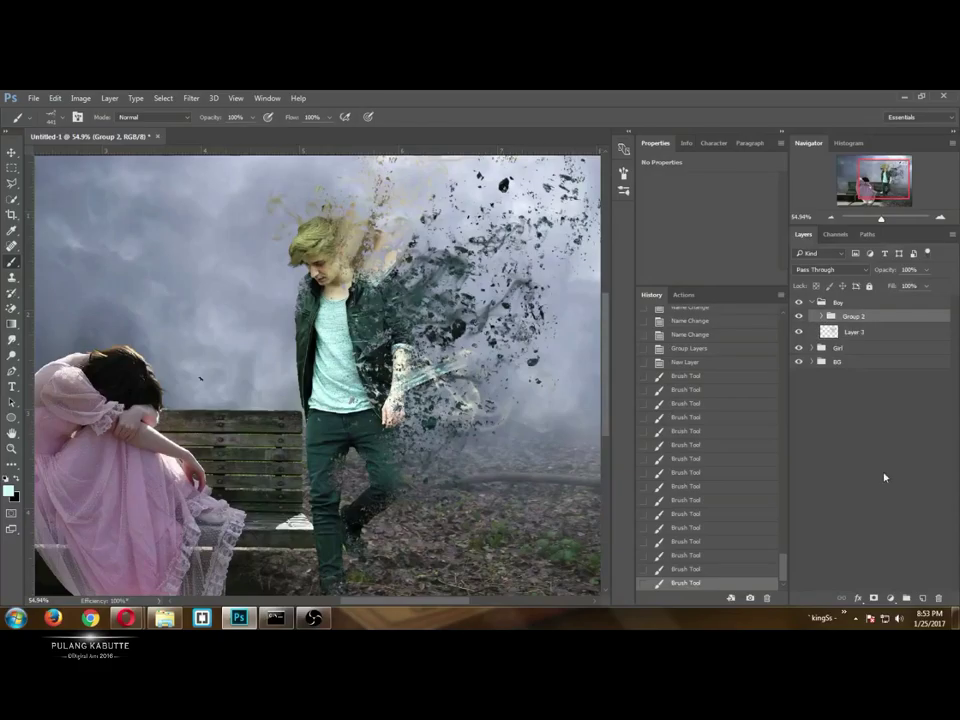
left_click(922, 598)
left_click(332, 370)
key("ctrl+z")
left_click(336, 372)
left_click(345, 355)
Sample the man's skin tone at the neck and stamp splashes around his face and neck on Layer 4.
left_click(335, 288, "alt")
left_click(323, 284)
left_click(320, 284)
Stamp dark green splashes around the man's legs on Layer 4.
scroll(210, 362, "down", 3)
left_click(291, 469)
left_click(276, 459)
left_click(264, 450)
left_click(366, 462)
left_click(354, 474)
left_click(352, 491)
scroll(386, 506, "down", 2)
key("v")
scroll(477, 341, "up", 3)
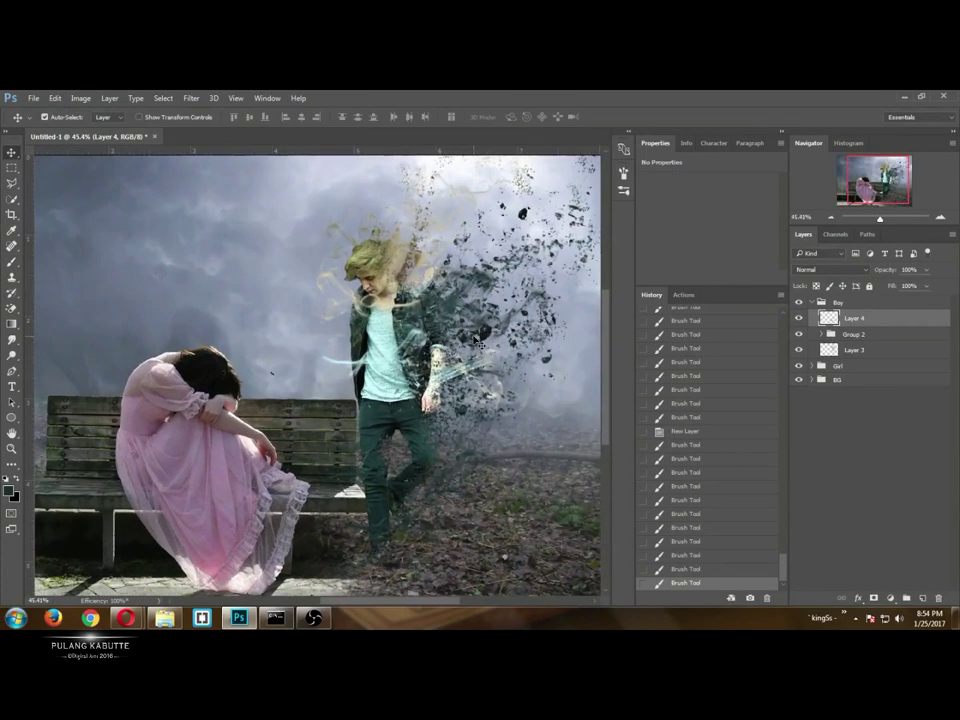
Set Layer 4's blend mode to Soft Light and duplicate the layer.
scroll(478, 340, "down", 1)
left_click(830, 269)
left_click(810, 398)
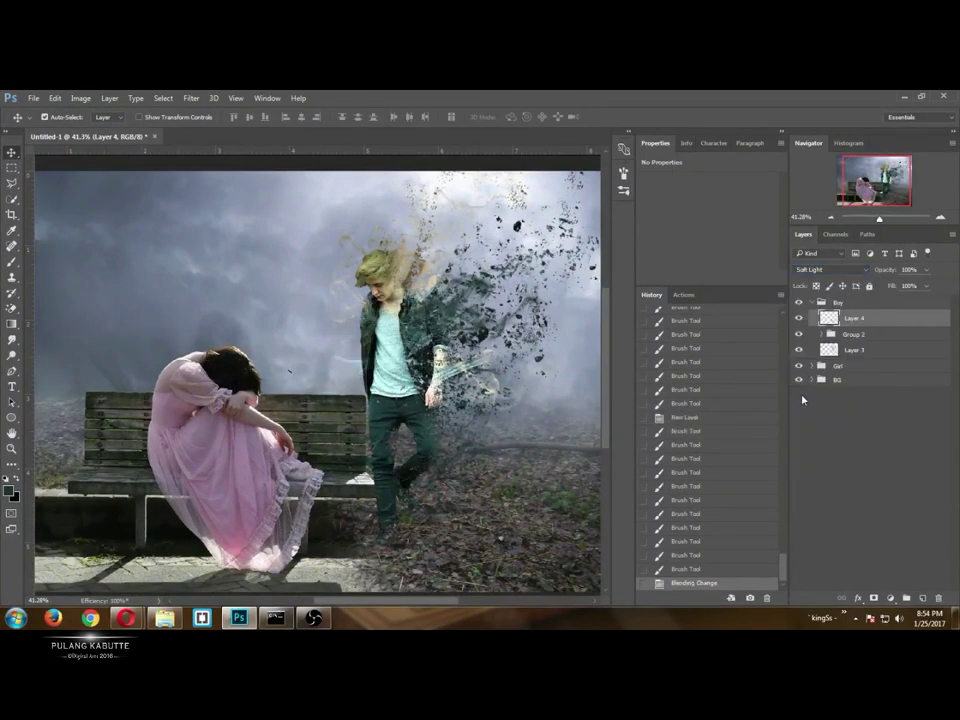
key("ctrl+j")
Set the original Layer 4 to Normal blending with 50% fill.
left_click(854, 336)
left_click(830, 269)
left_click(815, 280)
left_click_drag(918, 286, 866, 289)
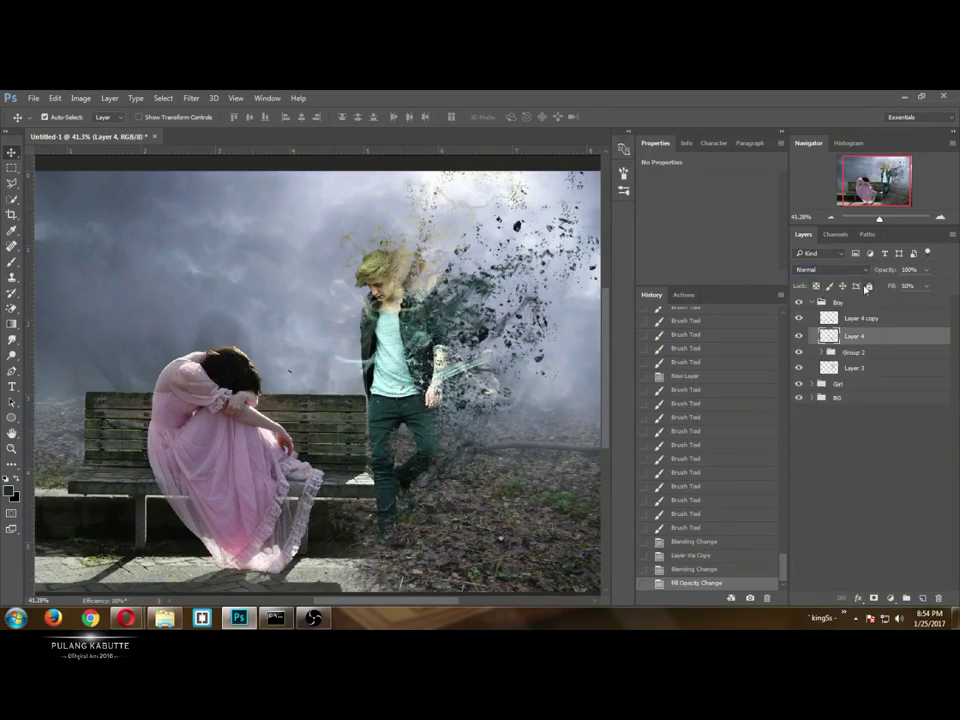
Duplicate Layer 4 again and set the original's fill to 100%.
left_click(830, 318)
left_click(832, 338)
key("ctrl+j")
left_click(830, 354)
type("100")
key("Return")
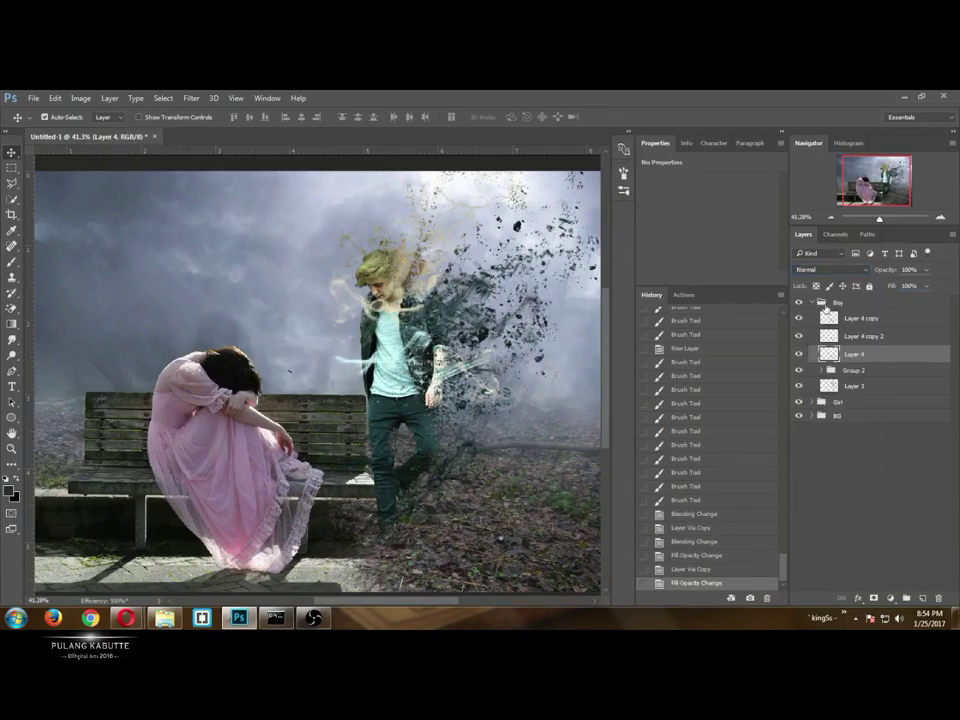
Try a 50-pixel Gaussian Blur on Layer 4, undo it, and apply the filter to the layer again.
left_click(362, 289)
left_click_drag(643, 437, 594, 437)
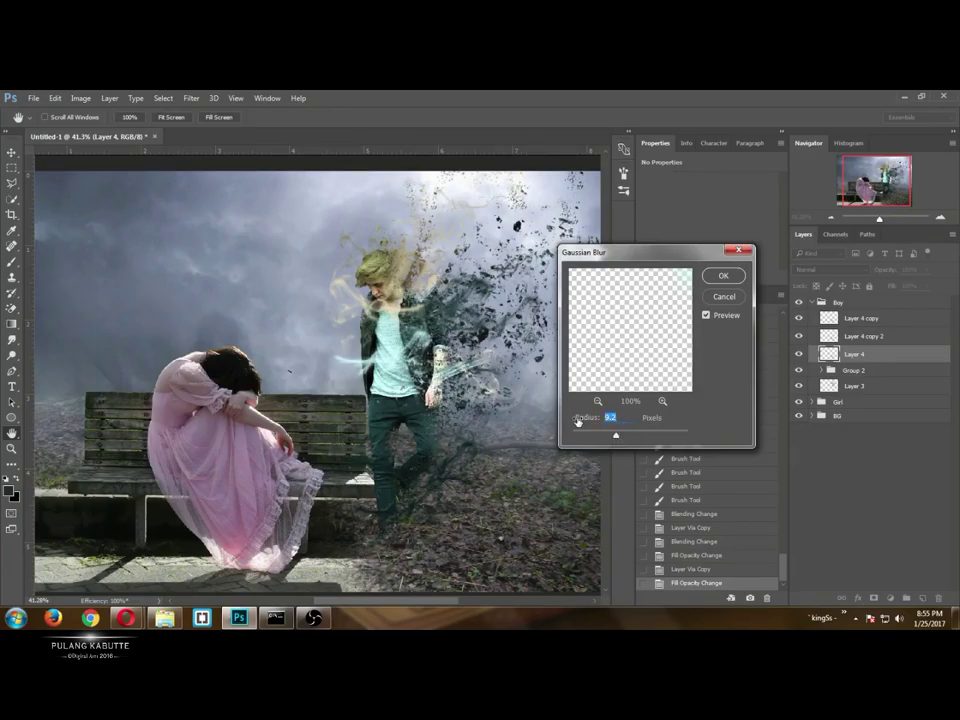
type("50")
key("Return")
key("ctrl+z")
key("ctrl+alt+f")
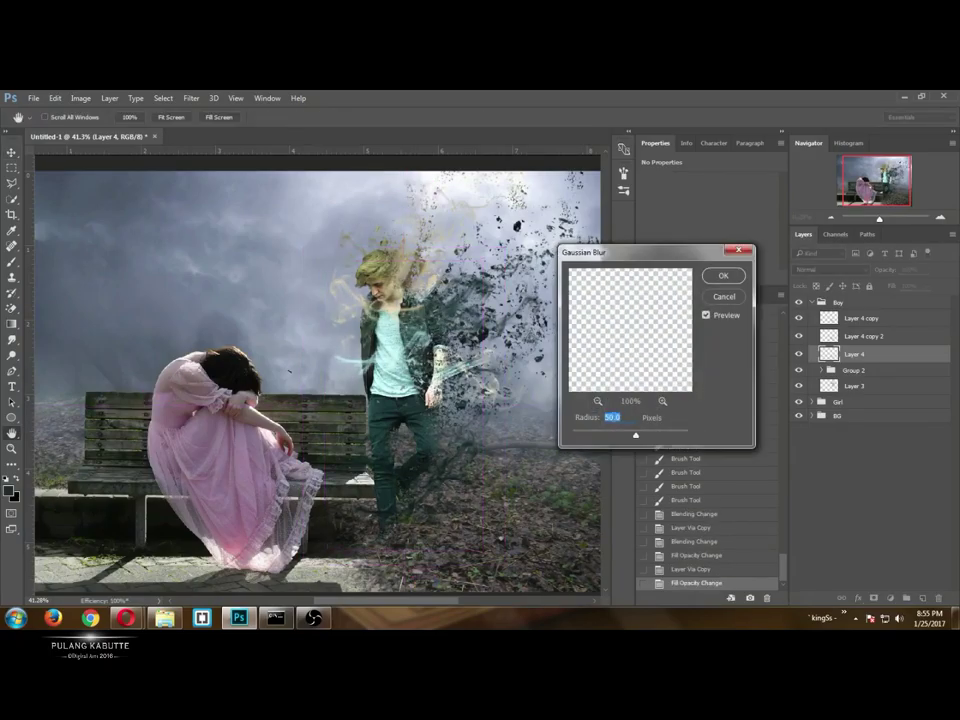
key("Return")
Transform Layer 4 to about 123% width with a rotation of about -4.8° and set its blend mode to Screen.
key("ctrl+t")
left_click_drag(489, 261, 510, 220)
key("ctrl+z")
left_click_drag(320, 407, 302, 406)
mouse_move(542, 258)
left_mouse_down()
mouse_move(523, 239)
mouse_move(533, 247)
left_mouse_up()
left_click_drag(290, 269, 314, 284)
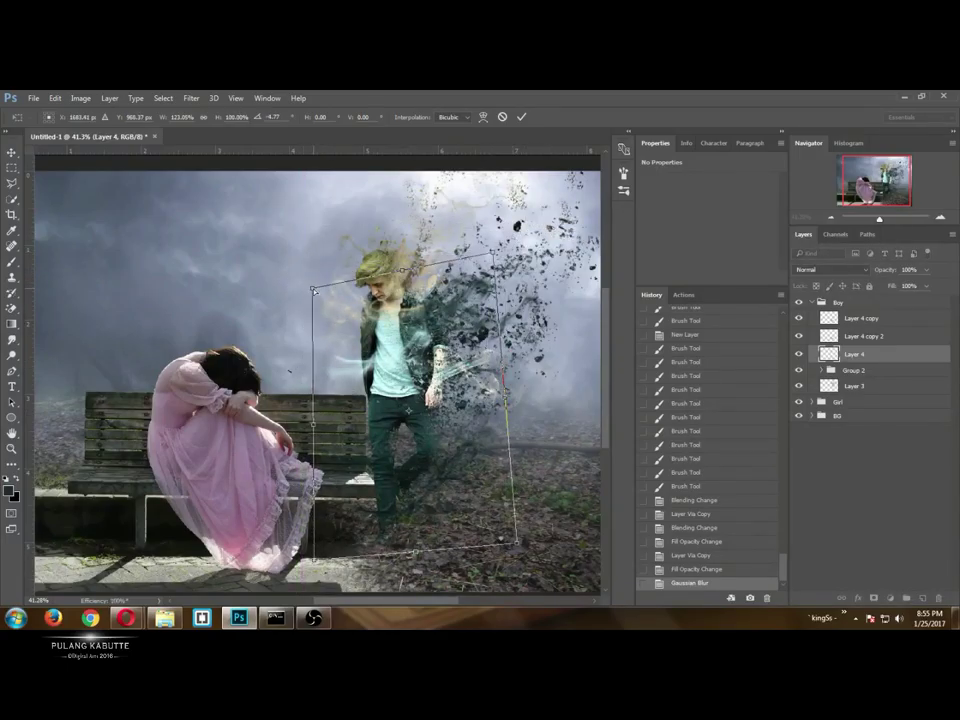
key("Return")
left_click(830, 270)
left_click(845, 354)
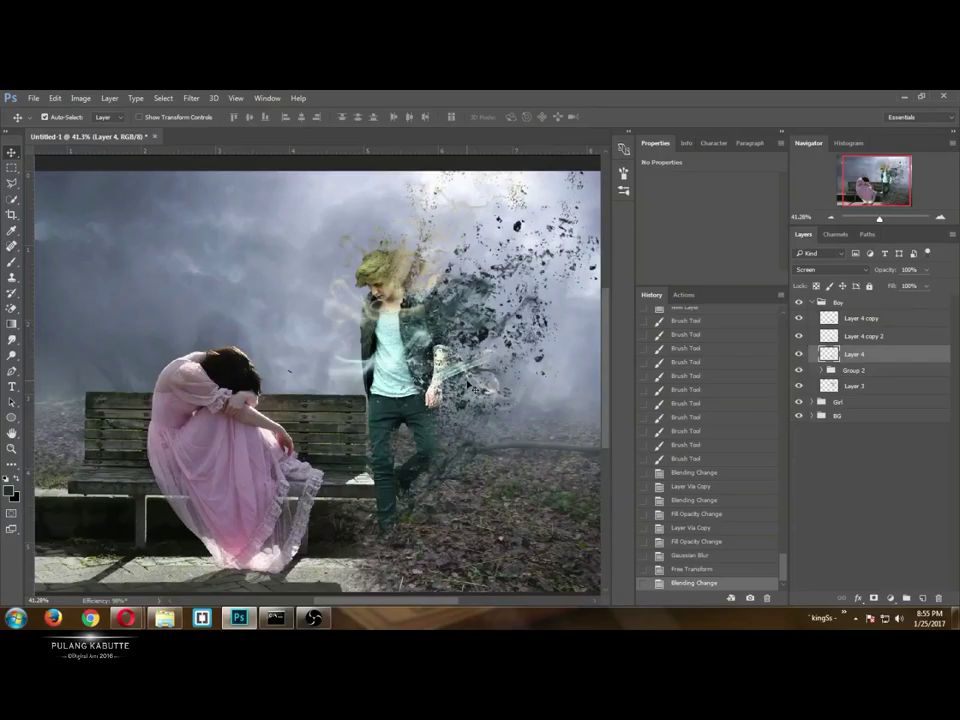
Duplicate Layer 3, set the copy's blend mode to Screen and reduce the original's fill to 50%.
key("ctrl+j")
left_click(884, 410)
key("ctrl+j")
left_click(830, 270)
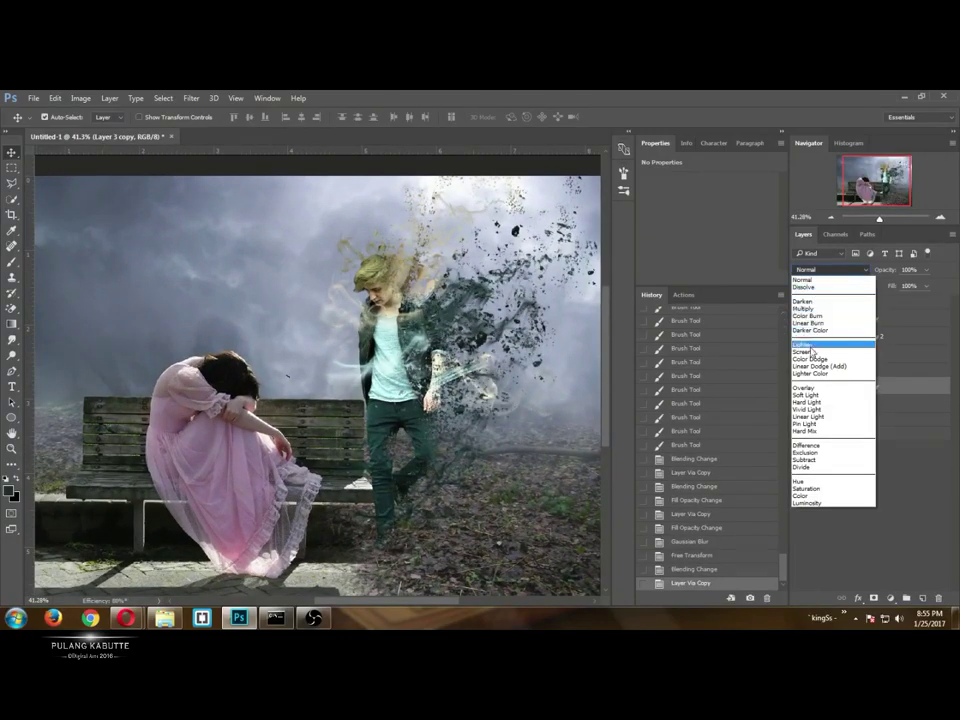
left_click(811, 352)
left_click(852, 404)
key("shift+5")
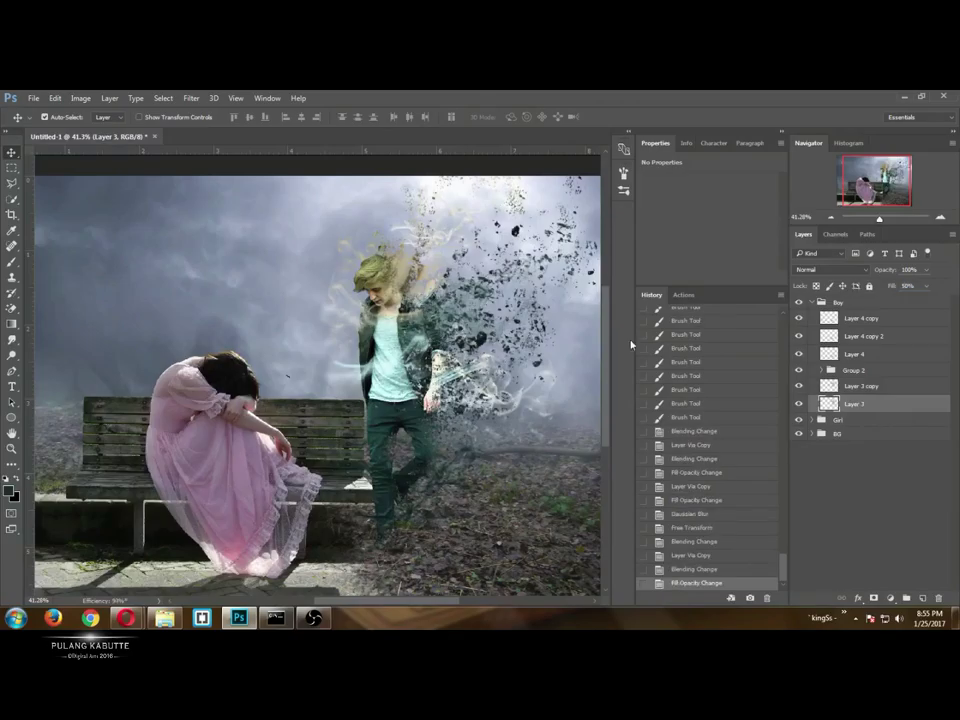
scroll(556, 382, "down", 3)
scroll(556, 382, "up", 3)
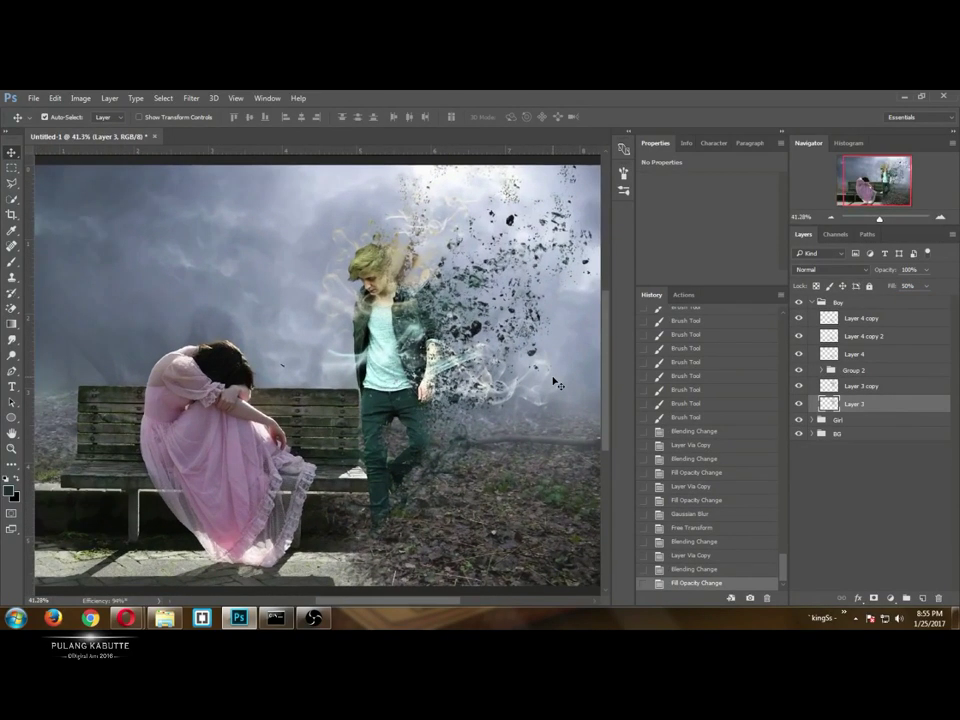
scroll(484, 387, "down", 2)
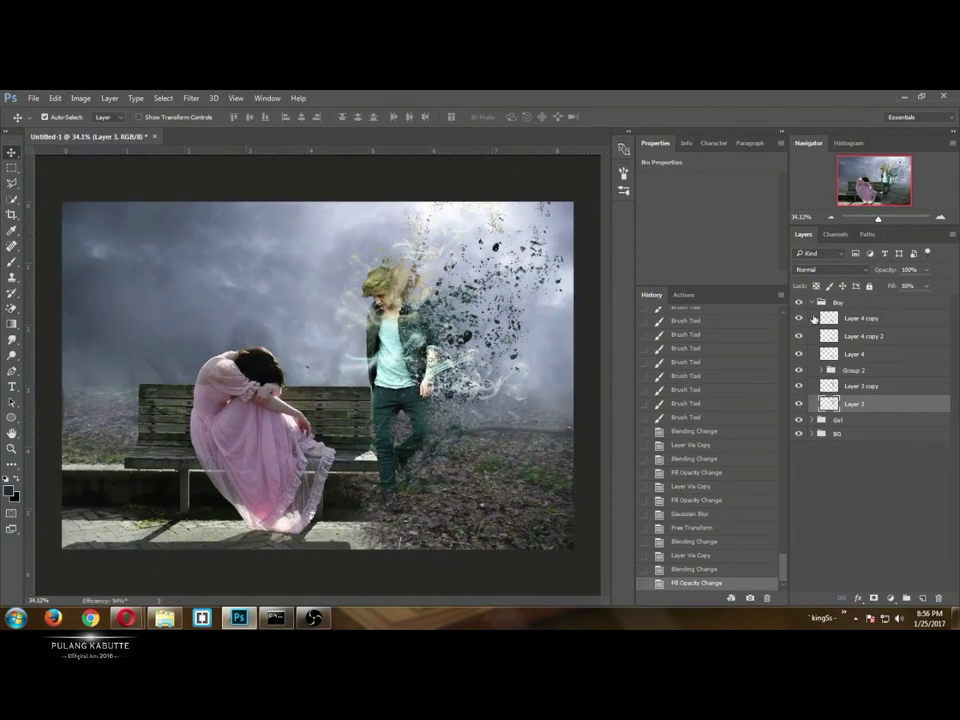
Add a new layer directly above the stormy sky layer in the BG group.
left_click(812, 302)
scroll(285, 364, "up", 5)
left_click(360, 418, "ctrl")
left_click(924, 598)
Clone clean sky over the dark speck between the girl and the man, and collapse the BG group.
key("s")
left_click(344, 349, "alt")
left_click(325, 390)
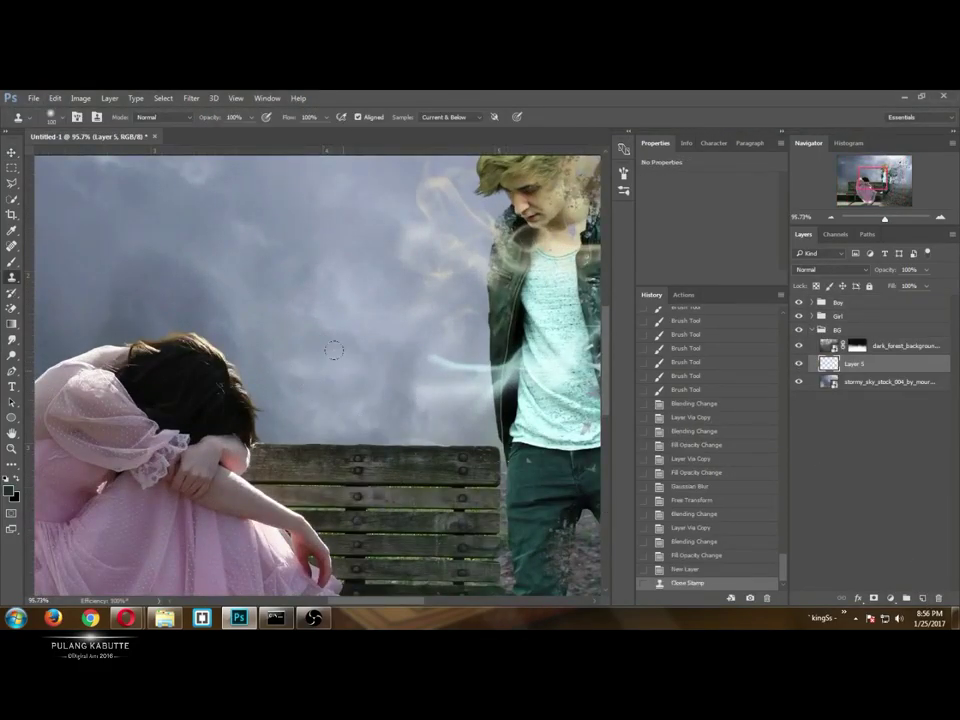
left_click(318, 330)
left_click(312, 314)
left_click(318, 315)
left_click(319, 315)
left_click(812, 330)
key("v")
scroll(475, 355, "down", 10)
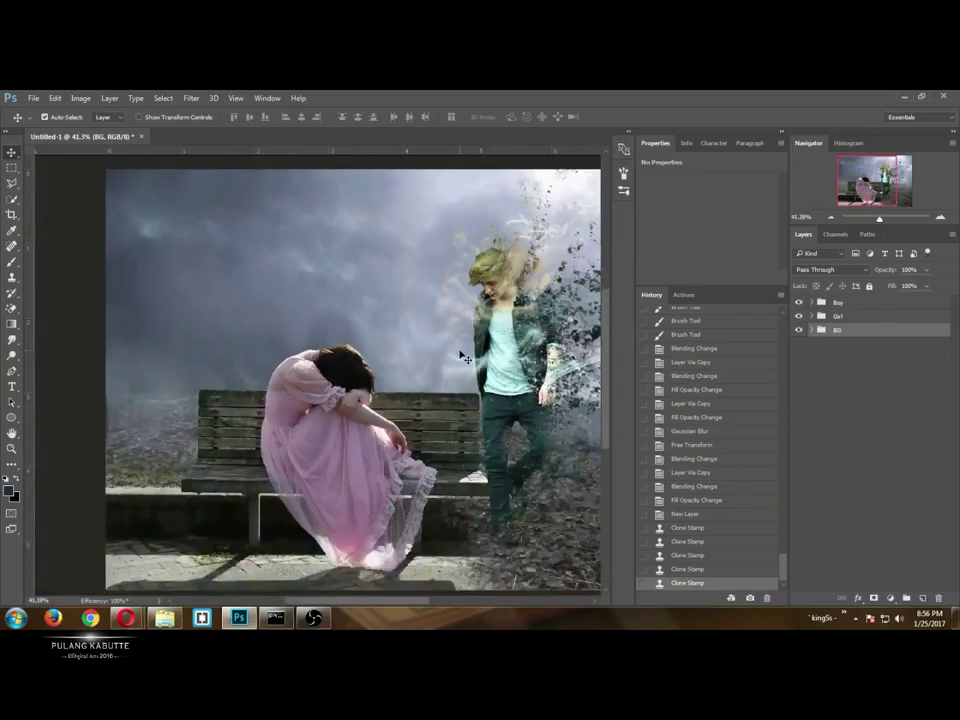
Add a new layer above Layer 4 copy in the Boy group.
scroll(413, 520, "up", 10)
scroll(409, 518, "down", 3)
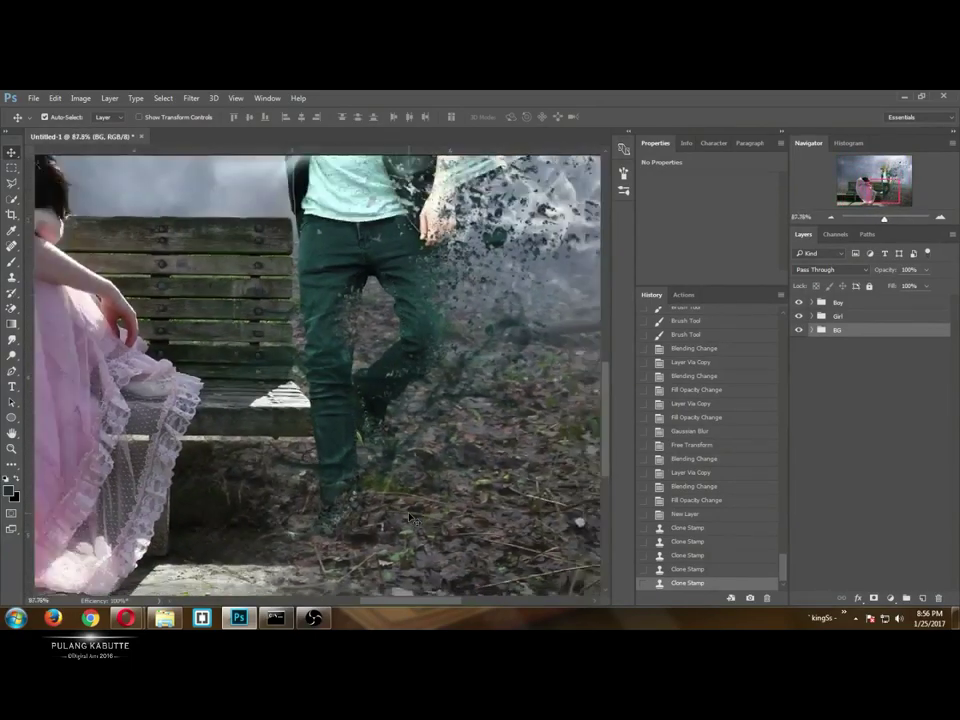
scroll(381, 190, "up", 4)
left_click(812, 303)
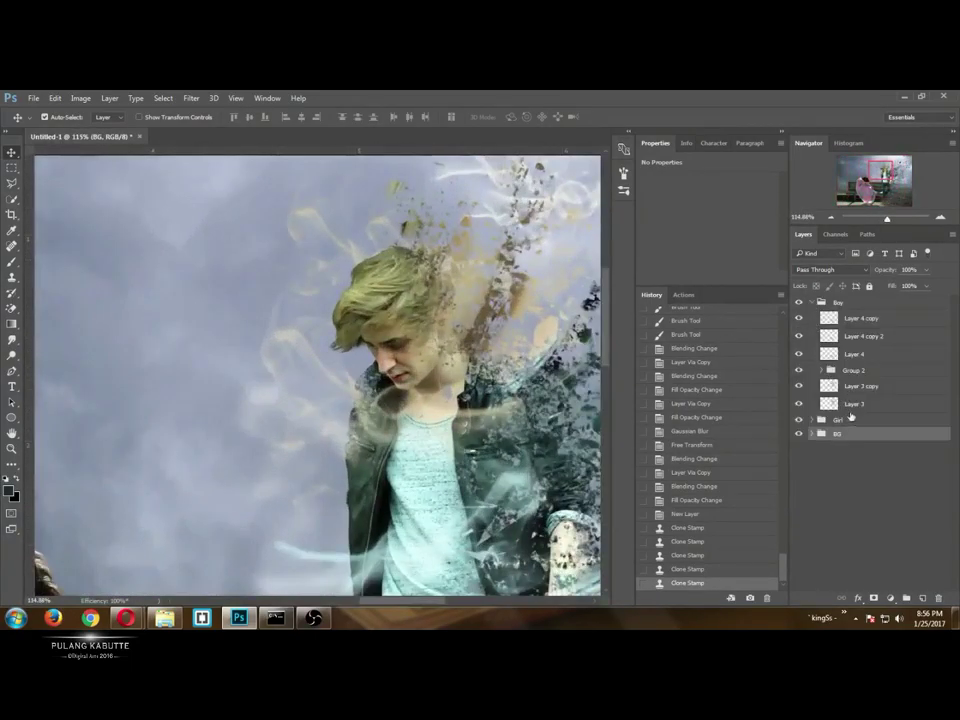
left_click(851, 319)
left_click(922, 598)
Paint pale beige strokes over the man's hair on Layer 6 with a different preset brush.
key("b")
right_click(364, 590)
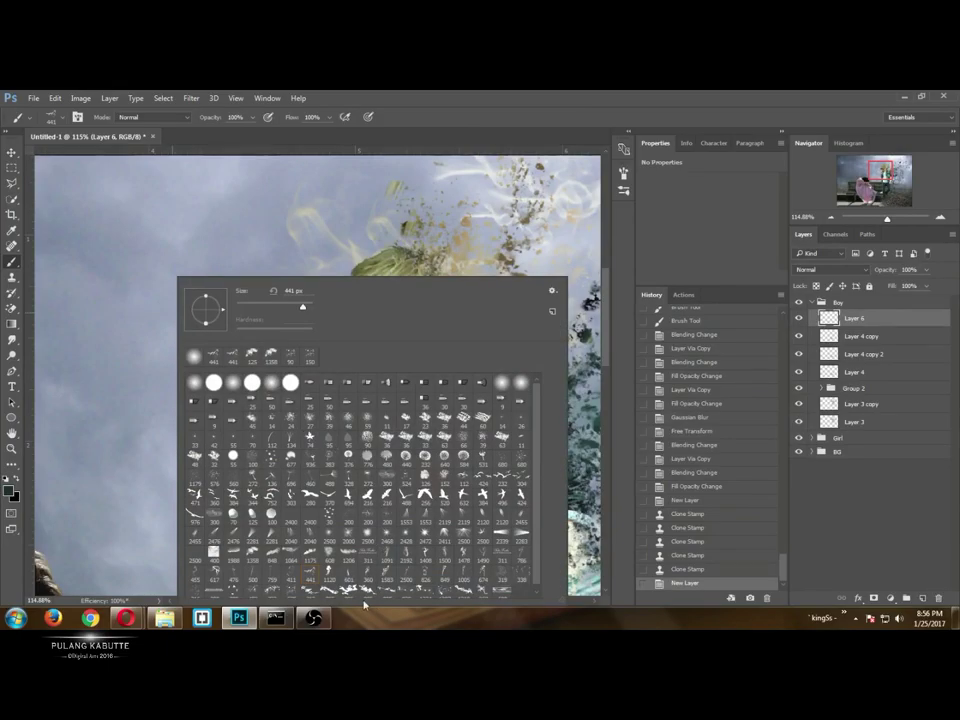
left_click(385, 575)
key("Return")
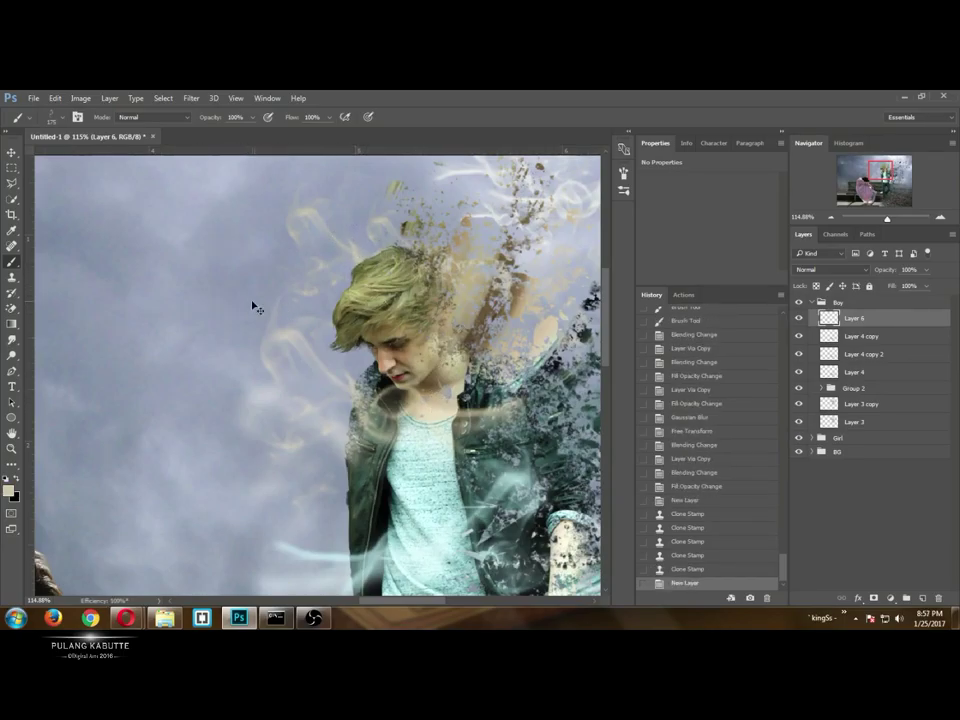
key("F5")
key("F5")
left_click(378, 304)
left_click(376, 265)
left_click(381, 265)
left_click(389, 256)
left_click(381, 245)
scroll(310, 274, "down", 4)
key("bracketleft")
key("bracketleft")
key("bracketleft")
key("bracketleft")
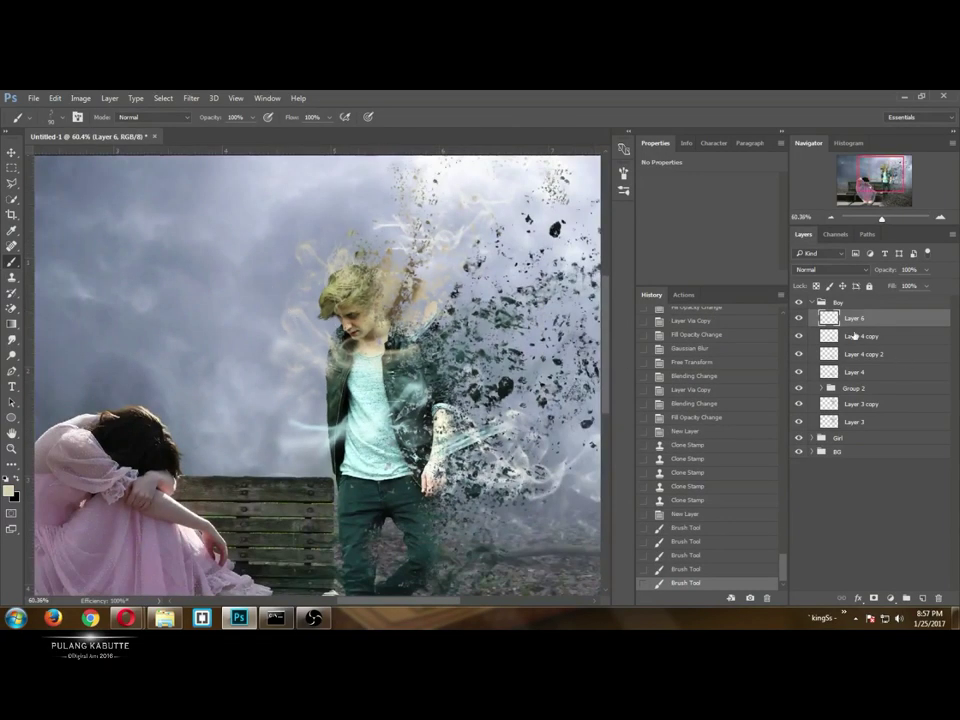
Apply a 5-pixel Gaussian Blur to Layer 6 and set its blend mode to Color Dodge.
key("ctrl+alt+f")
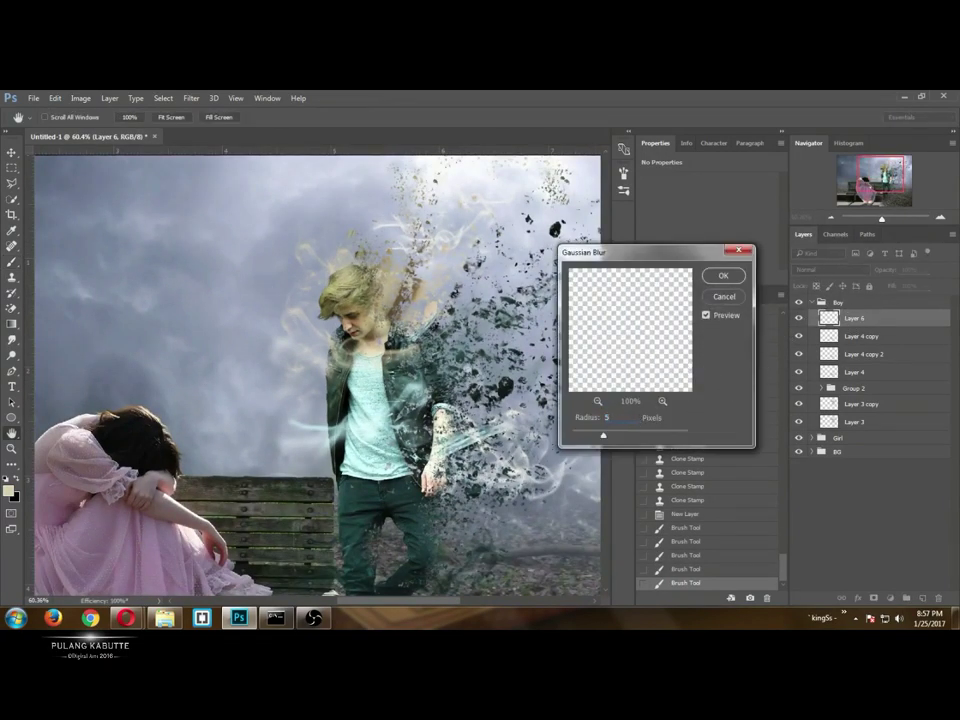
key("Return")
left_click(807, 270)
left_click(807, 360)
key("v")
scroll(426, 366, "down", 4)
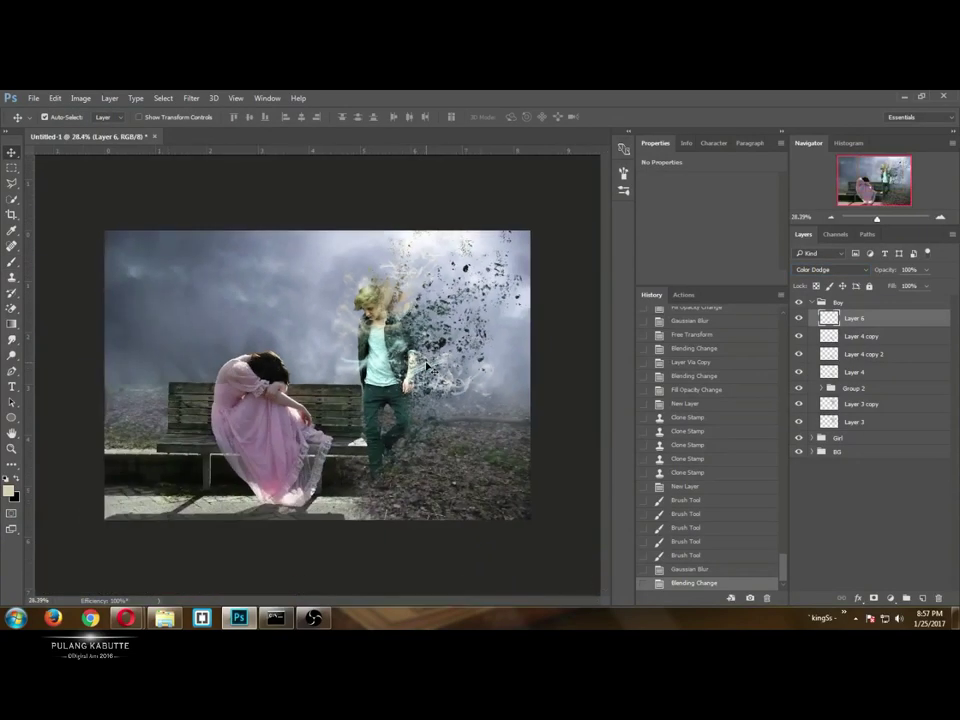
scroll(404, 335, "up", 7)
scroll(400, 338, "down", 6)
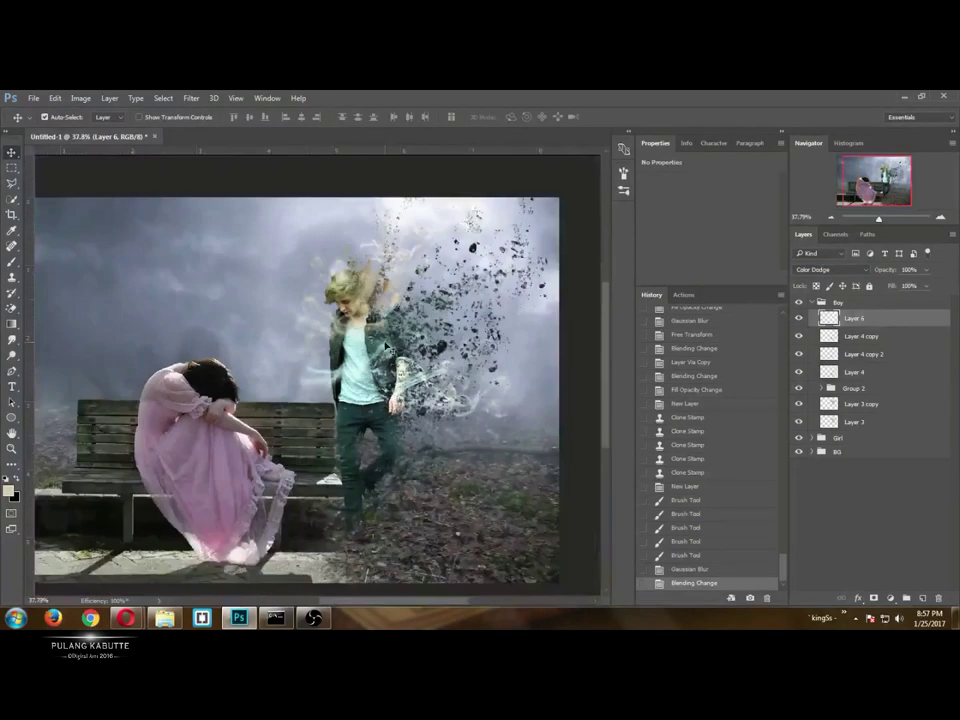
scroll(386, 343, "up", 1)
Group Layer 6, both Layer 4 copies and Layer 4, and name the group "Effects".
left_click(811, 303)
left_click(854, 375)
left_click(853, 320, "shift")
key("ctrl+g")
double_click(849, 317)
type("Effects")
key("Return")
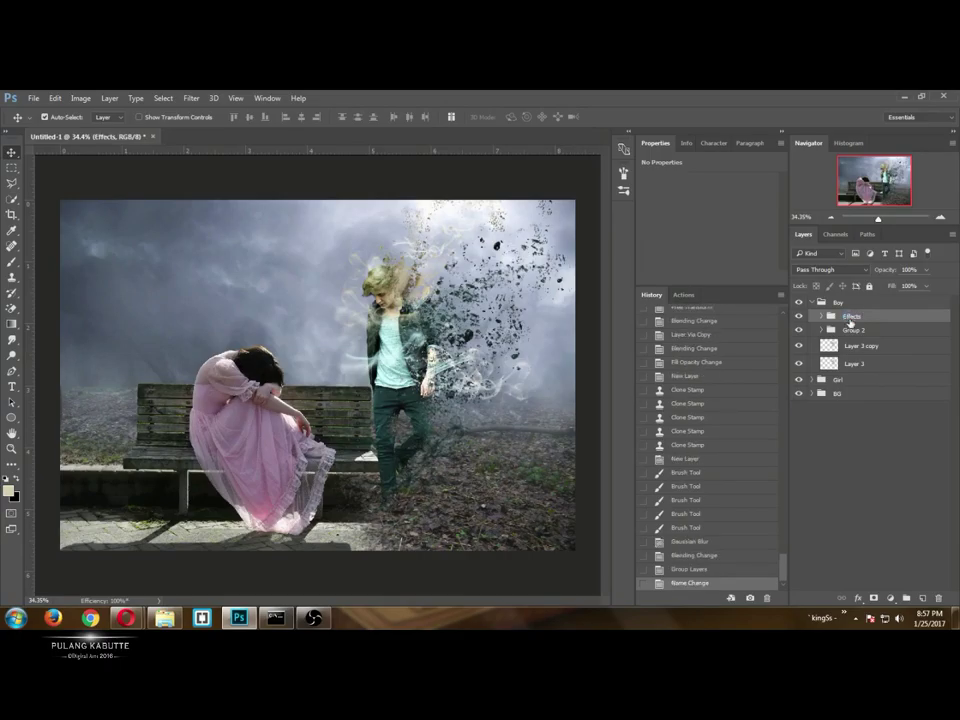
Group Layer 3 and Layer 3 copy, and name the group "Effects B".
left_click(853, 347)
left_click(853, 364, "shift")
key("ctrl+g")
double_click(857, 345)
type("Effects 8")
key("Return")
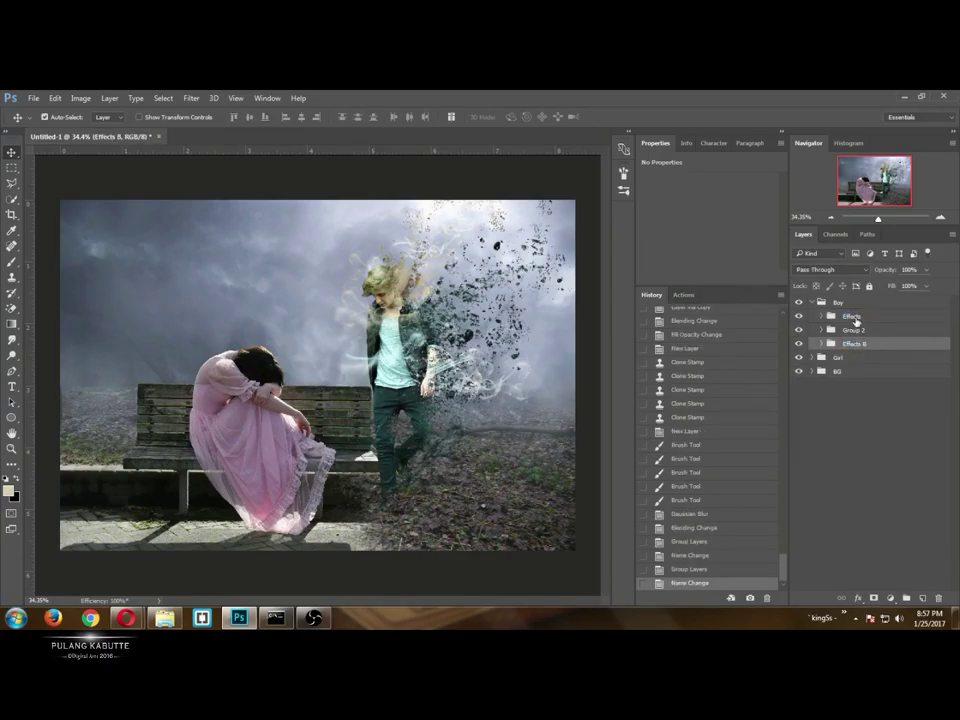
Rename the Effects group as "Effects F" and collapse the Boy group.
double_click(854, 317)
key("Right")
type("F")
key("Return")
left_click(812, 302)
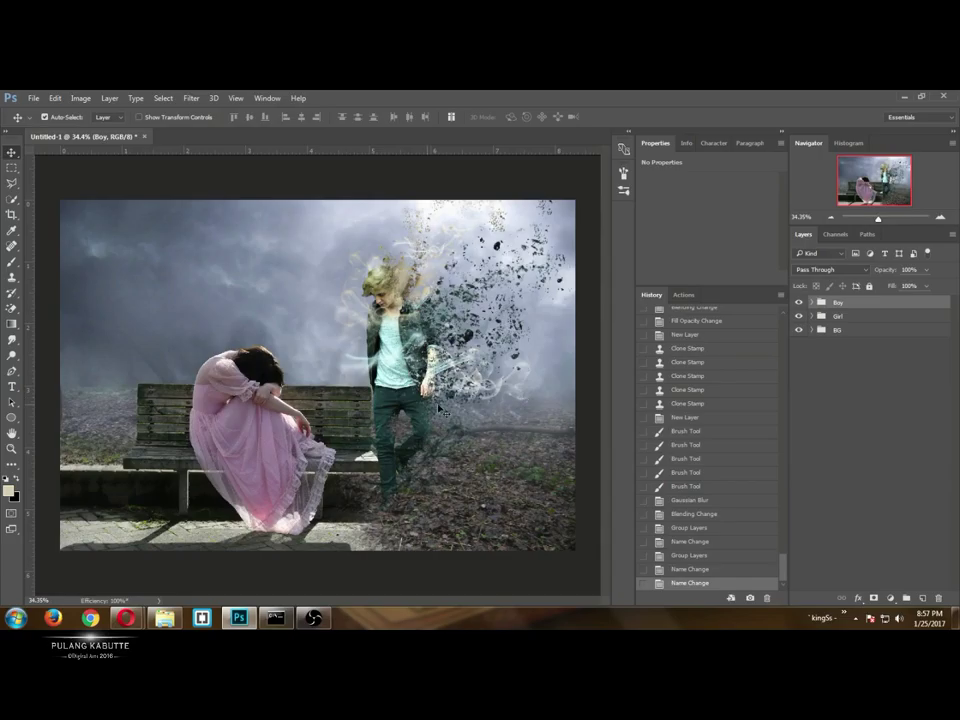
scroll(412, 409, "down", 1)
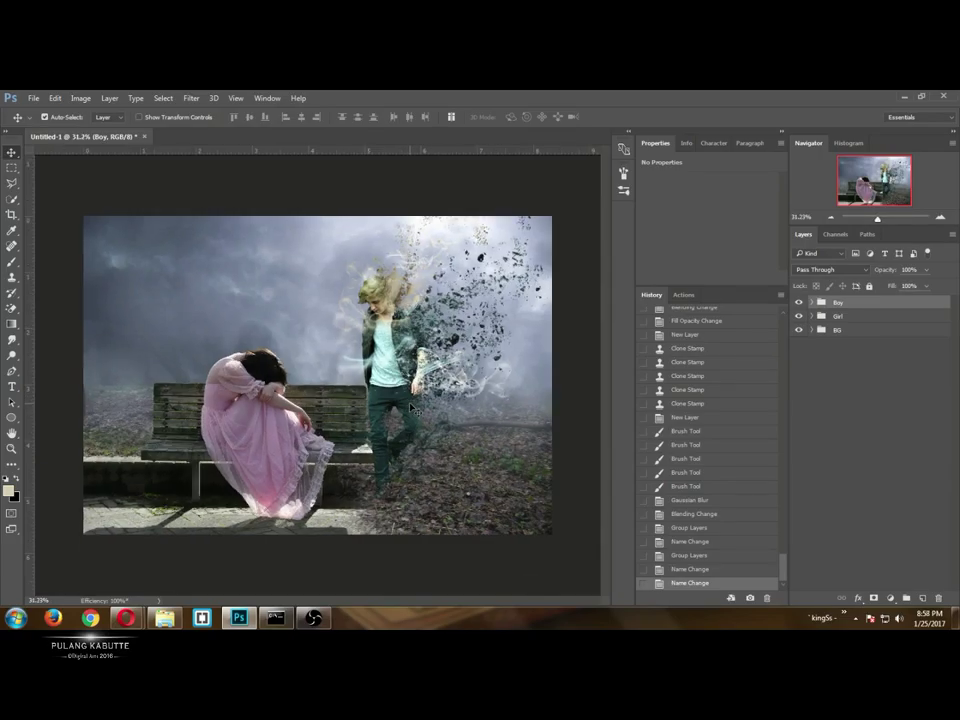
Add a new layer at the bottom of the Boy group and try to dab it with a 1600-pixel soft brush.
left_click(811, 302)
key("ctrl+shift+alt+n")
key("b")
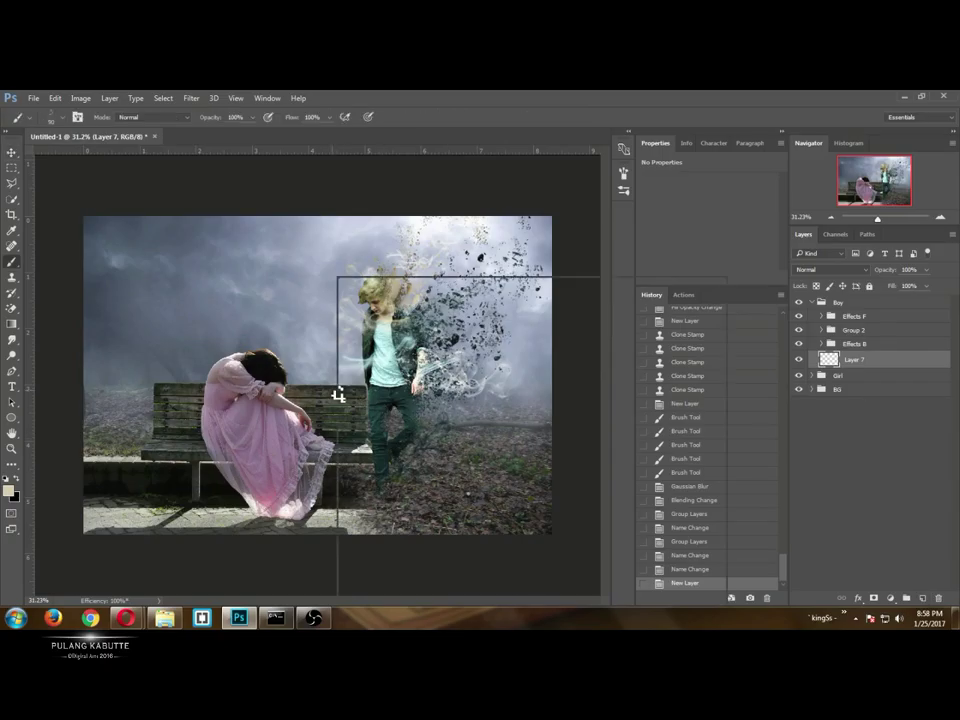
left_click(397, 352)
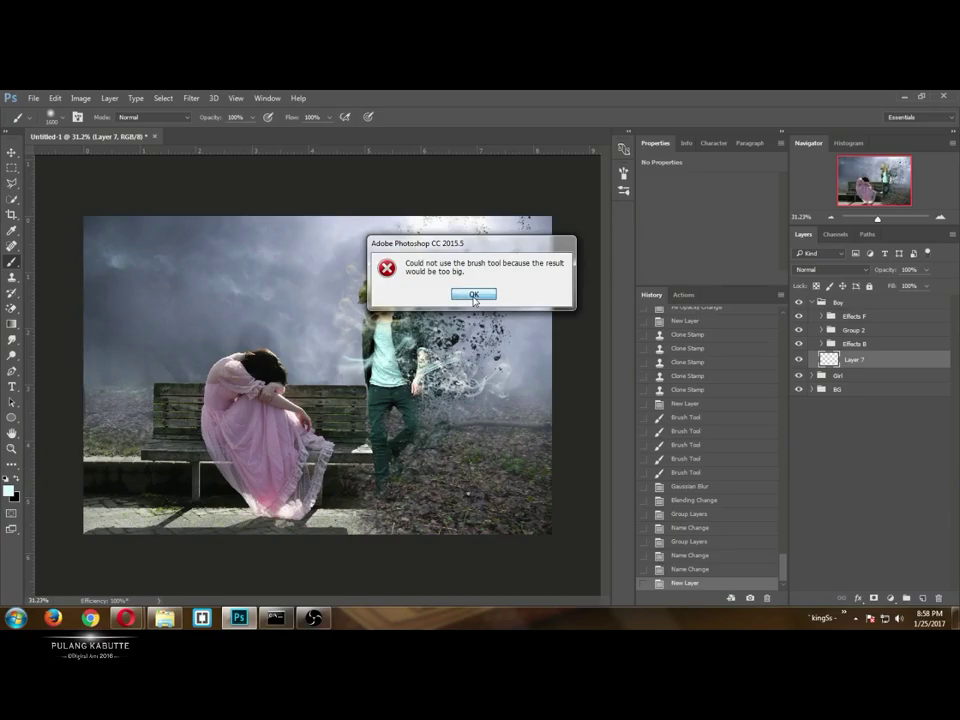
left_click(474, 295)
Reduce the soft brush to 500 pixels and adjust its brush settings after undoing a test dab.
key("bracketleft")
key("bracketleft")
key("bracketleft")
key("bracketleft")
key("bracketleft")
key("bracketleft")
key("bracketleft")
key("bracketleft")
left_click(264, 323)
key("ctrl+z")
key("F5")
left_click(340, 228)
key("F5")
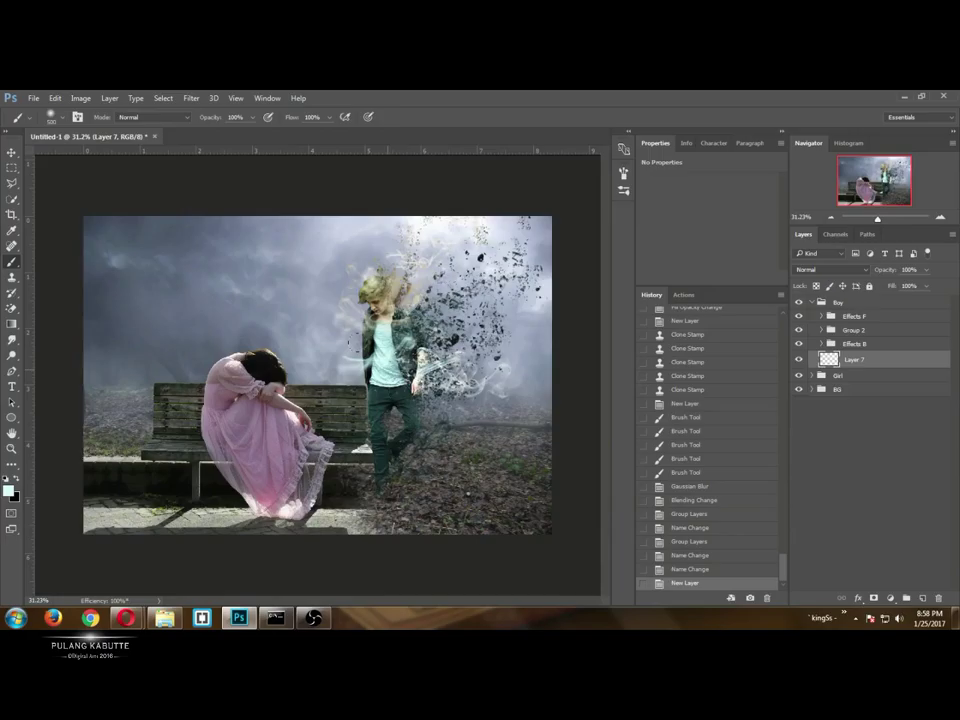
Dab a pale glow behind the man on Layer 7 with a 700-pixel soft brush.
key("bracketright")
key("bracketright")
key("bracketright")
key("bracketright")
left_click(397, 357)
key("v")
key("ctrl+t")
key("Escape")
key("b")
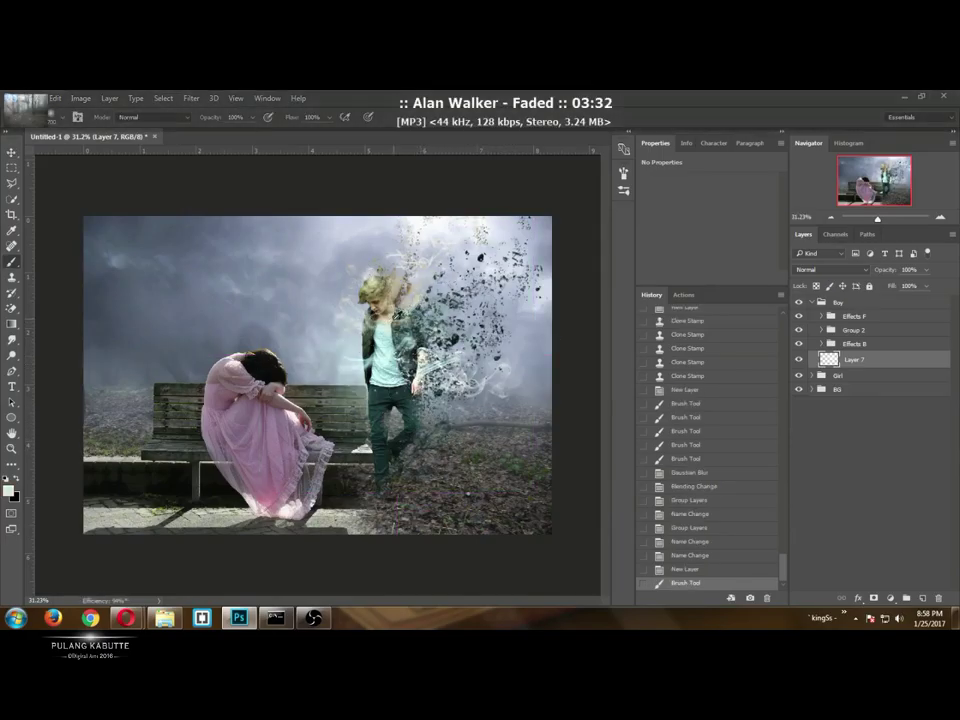
Add a new layer above Layer 7 and paint a soft warm yellow glow behind the man's head.
left_click(8, 490)
left_click(895, 354)
left_click(922, 598)
key("i")
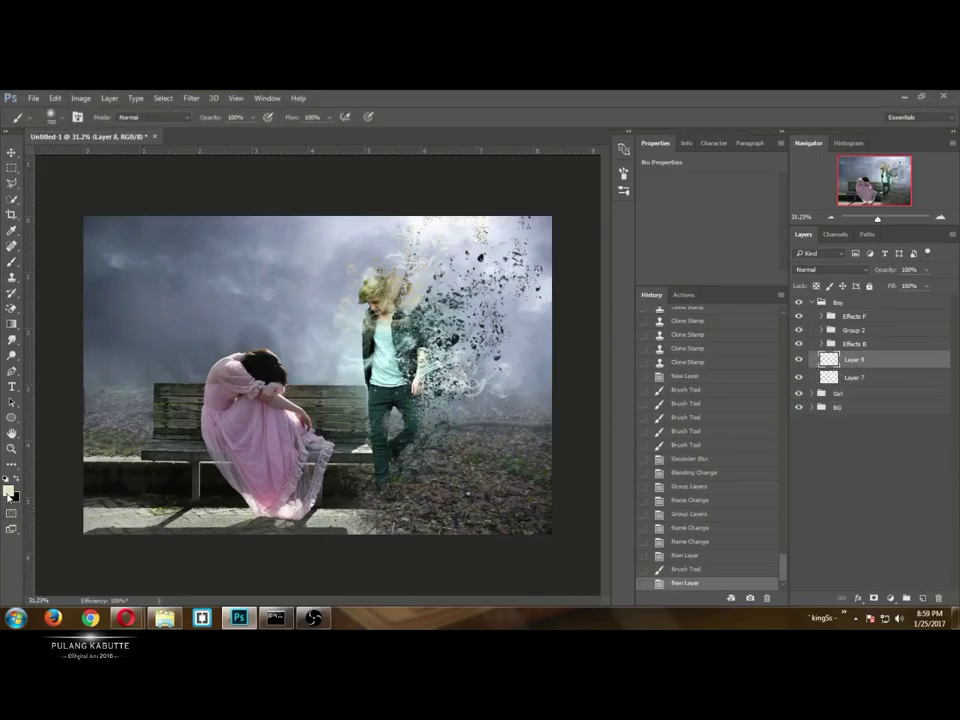
left_click(8, 490)
left_click(677, 360)
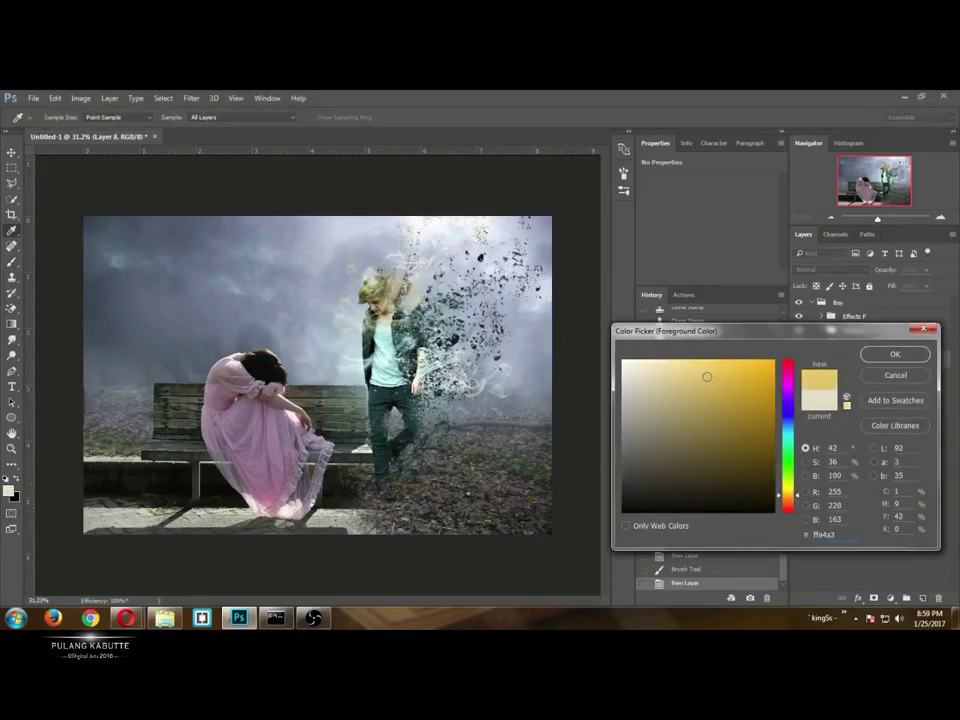
left_click(895, 354)
key("b")
left_click(393, 281)
Paint a soft bright cyan glow behind the man's torso on Layer 7.
left_click(831, 380)
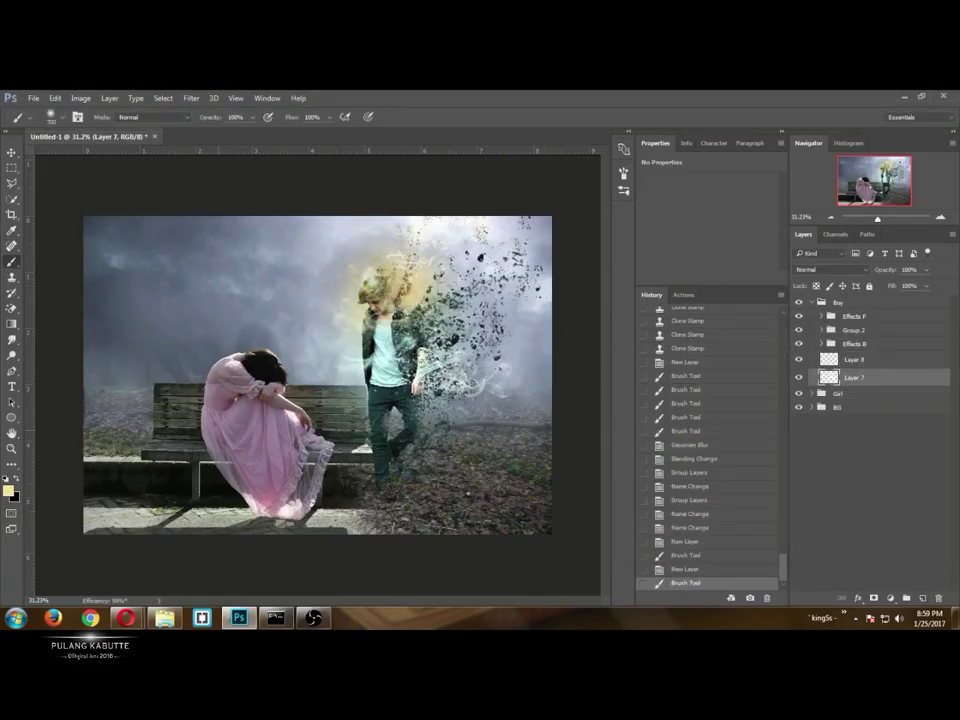
left_click(8, 491)
left_click(726, 361)
left_click(895, 354)
left_click(393, 386)
key("v")
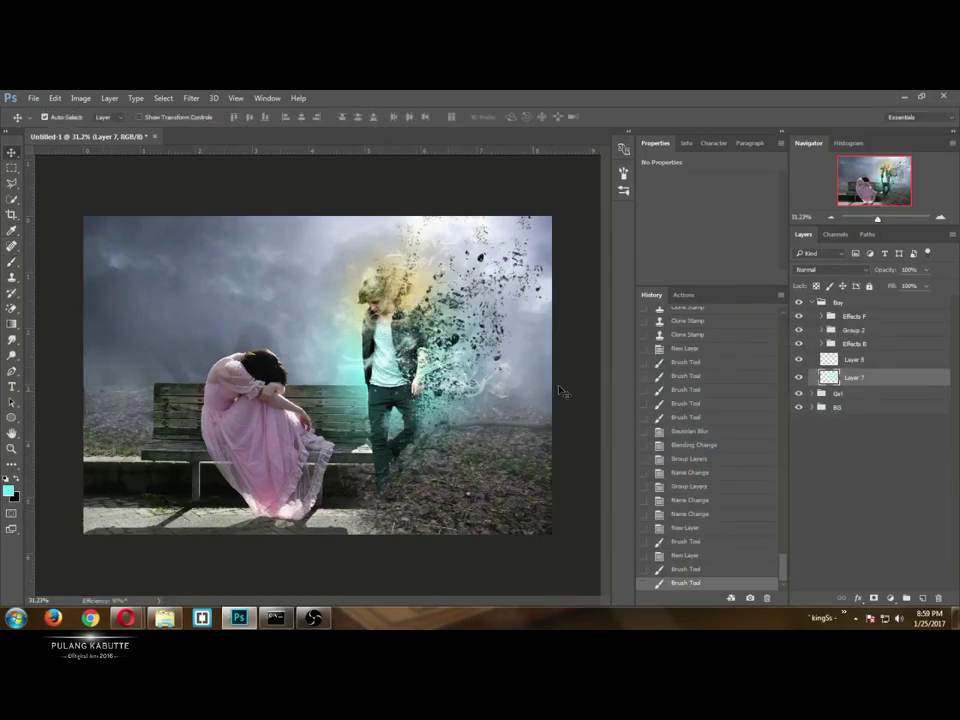
Shorten and rotate the glow on Layer 7 to fit behind the man's dispersing fragments.
key("ctrl+t")
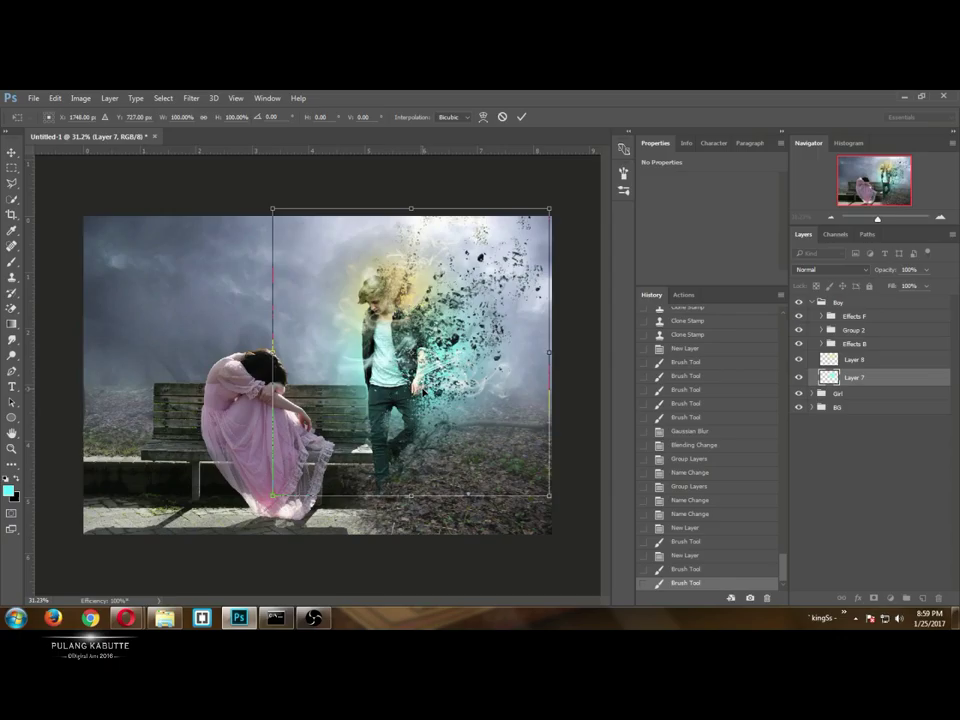
left_click_drag(411, 494, 411, 467)
left_click_drag(573, 236, 539, 208)
key("Return")
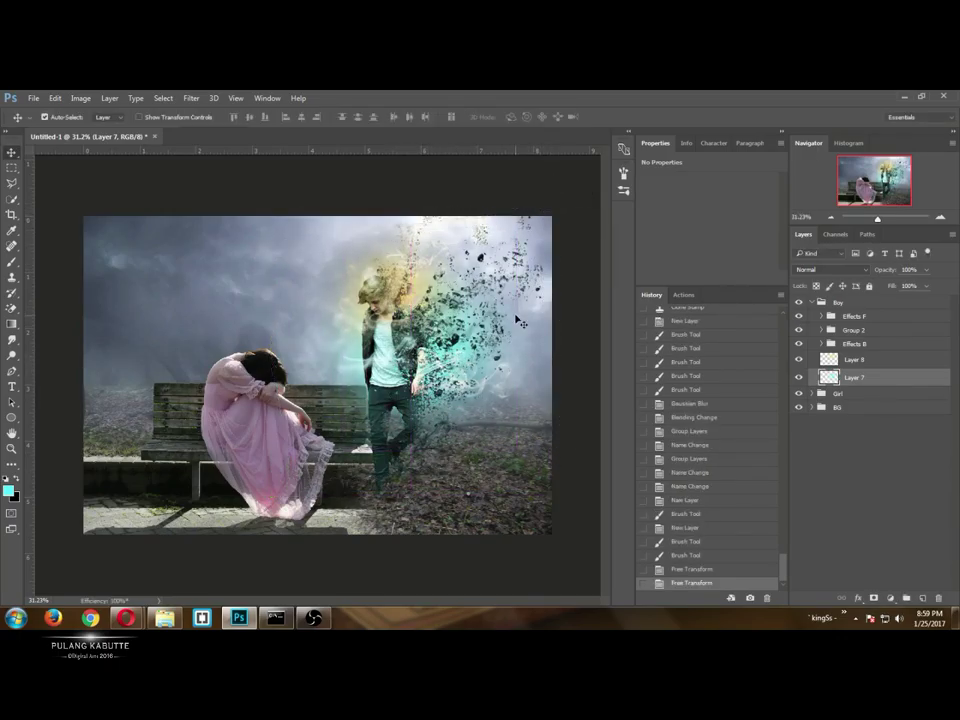
Set the blend mode of Layer 7 and Layer 8 to Screen.
left_click(861, 360, "shift")
left_click(830, 269)
left_click(820, 354)
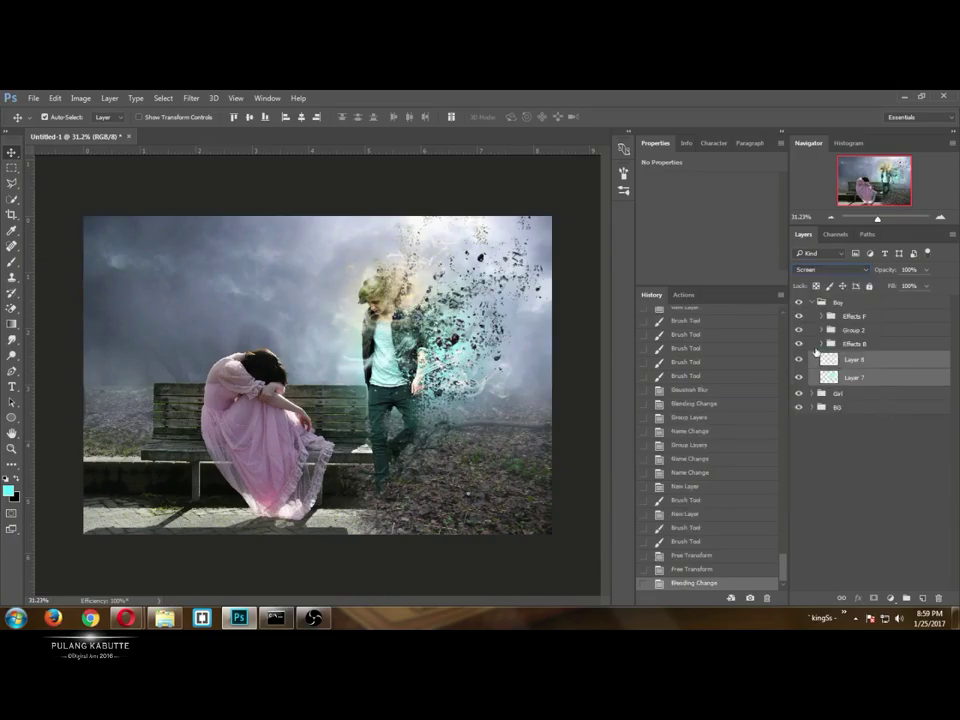
scroll(549, 426, "up", 3)
scroll(547, 419, "down", 4)
Group Layers 7 and 8, name the group "Effects" and collapse the Boy group.
key("ctrl+g")
type("fects")
key("Return")
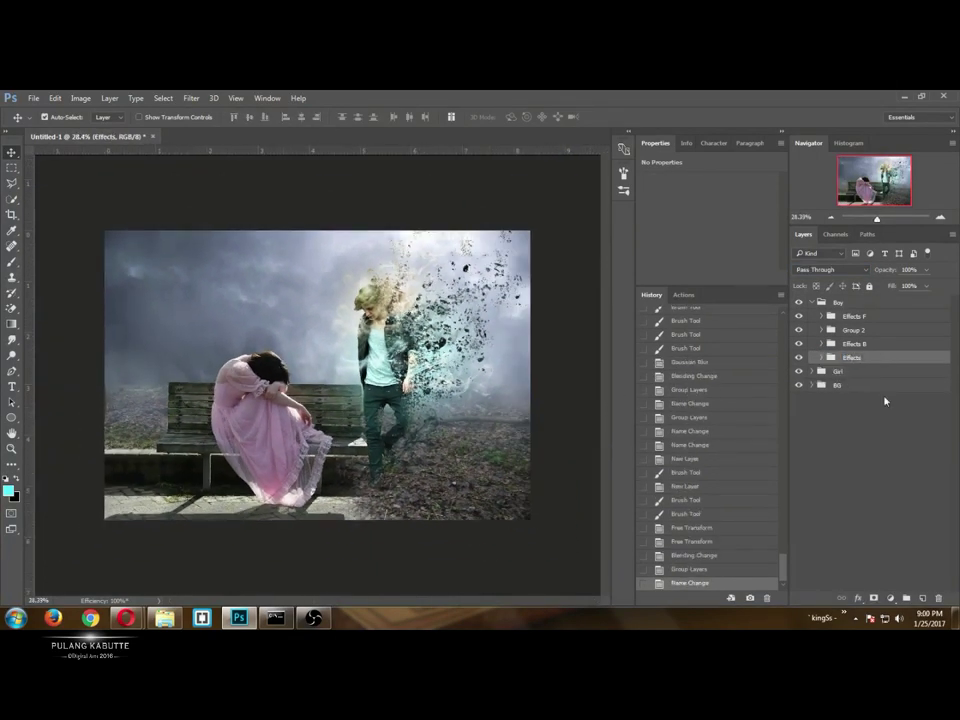
left_click(814, 302)
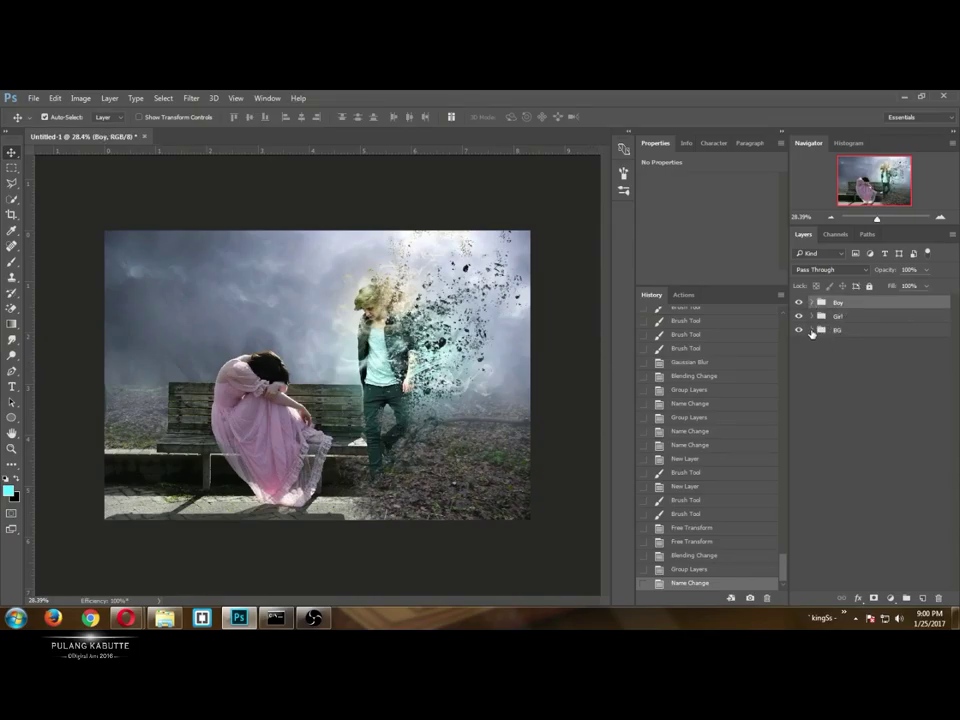
Add a new layer above the Boy group and paint one large soft white glow near the image center.
left_click(922, 598)
key("b")
key("d")
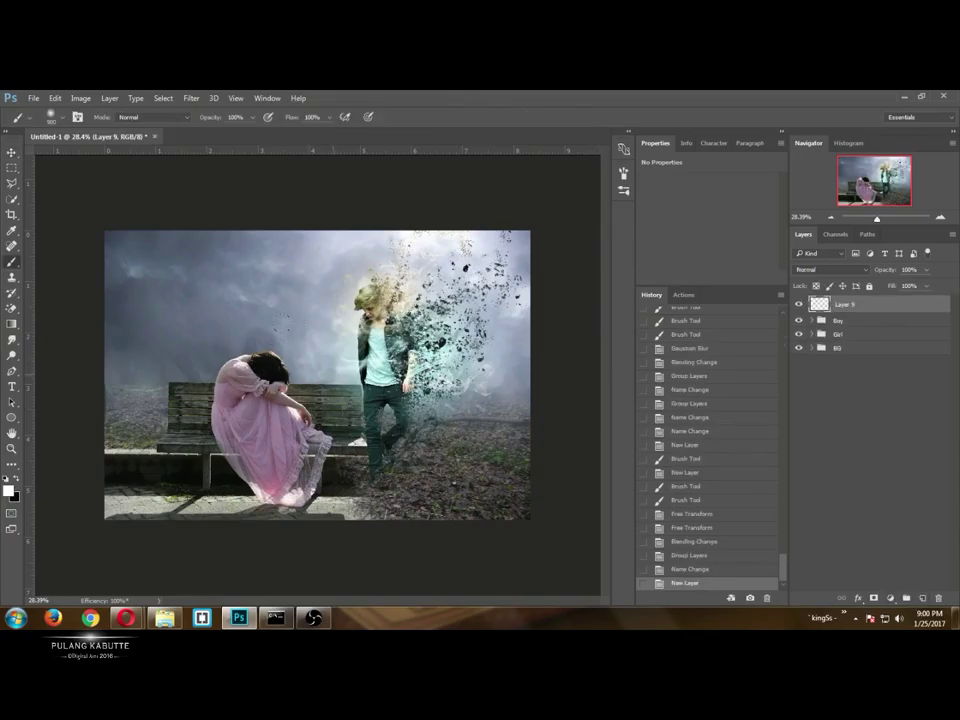
left_click(324, 372)
Enlarge the white glow on Layer 9 and move it over the upper-right sky behind the man.
key("ctrl+t")
scroll(343, 403, "down", 2)
mouse_move(343, 403)
left_mouse_down()
mouse_move(507, 284)
mouse_move(513, 290)
left_mouse_up()
left_click_drag(366, 382, 289, 456)
left_click_drag(441, 369, 424, 364)
scroll(427, 365, "down", 2)
left_click_drag(449, 439, 450, 507)
key("Return")
Shift the enlarged Layer 9 glow slightly upward around the bright corner of the sky.
key("v")
scroll(514, 403, "up", 4)
key("ctrl+t")
scroll(512, 400, "down", 5)
left_click_drag(443, 330, 440, 319)
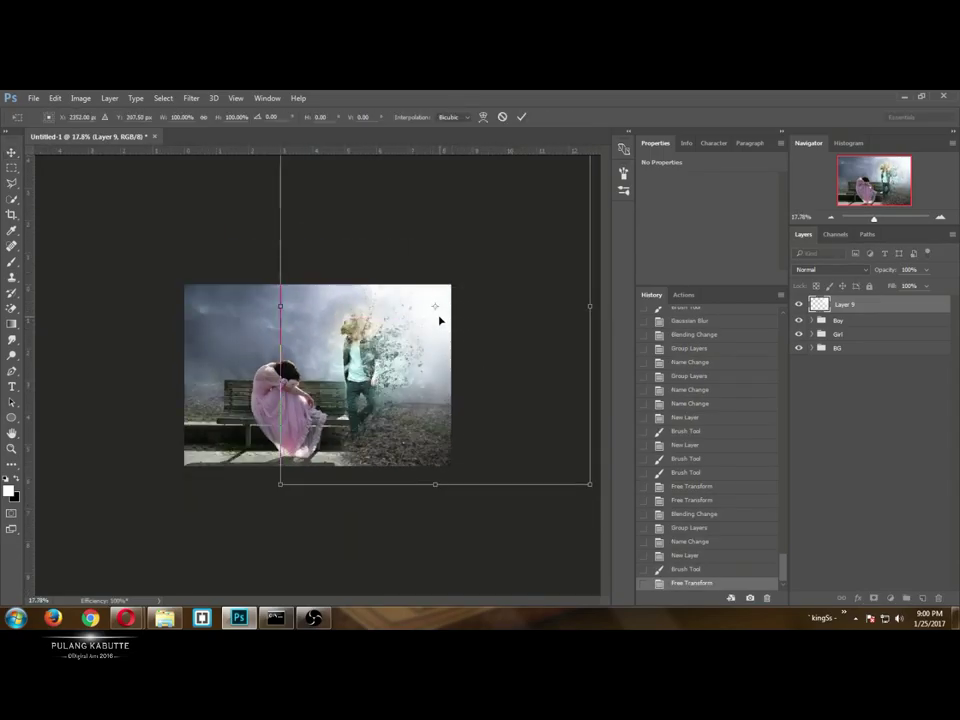
key("Return")
scroll(487, 312, "up", 2)
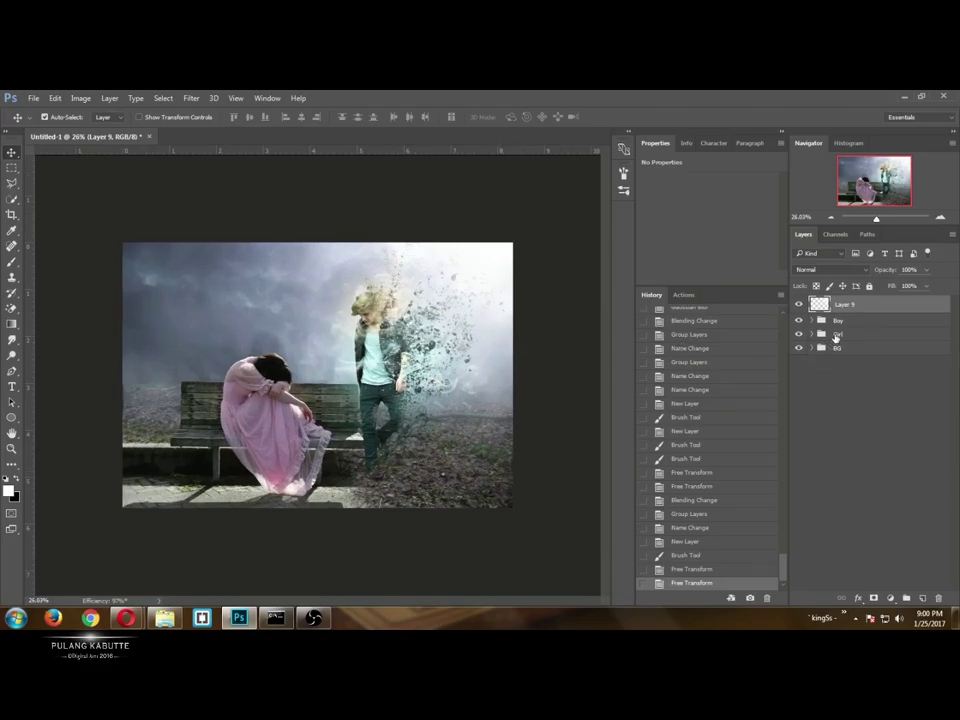
Duplicate Layer 9 and scale the copied glow down over the upper-right sky.
key("ctrl+j")
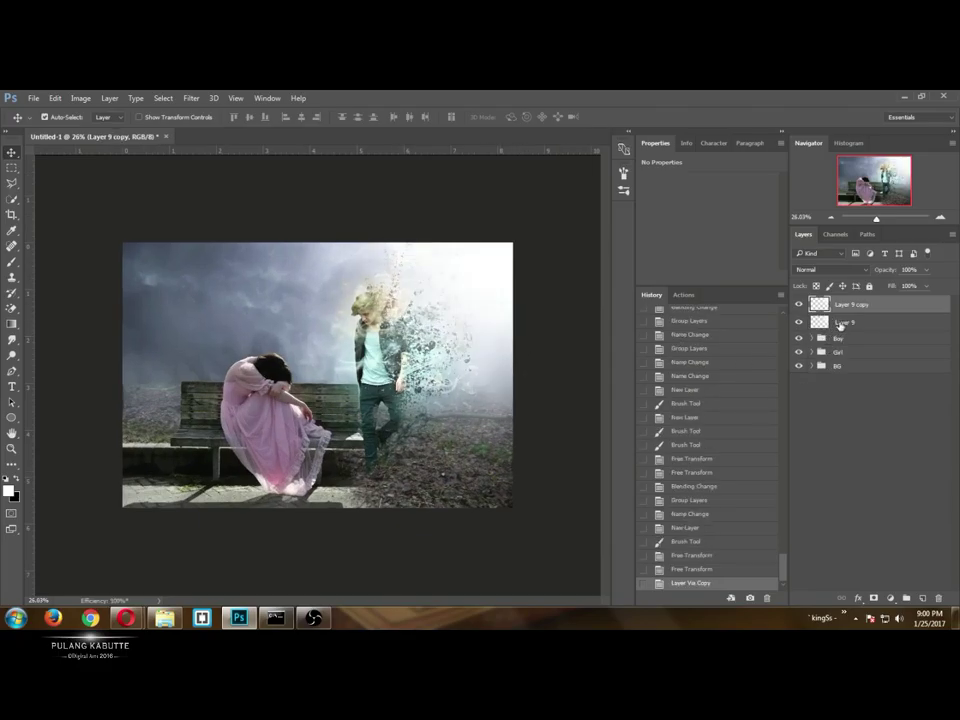
scroll(328, 210, "down", 3)
key("ctrl+t")
left_click_drag(287, 156, 318, 241)
key("Return")
scroll(318, 241, "up", 3)
Set Layer 9 copy to Color Dodge blending with Transparency Shapes Layer off, and lower its fill to 3%.
double_click(821, 304)
left_click(715, 231)
left_click(730, 326)
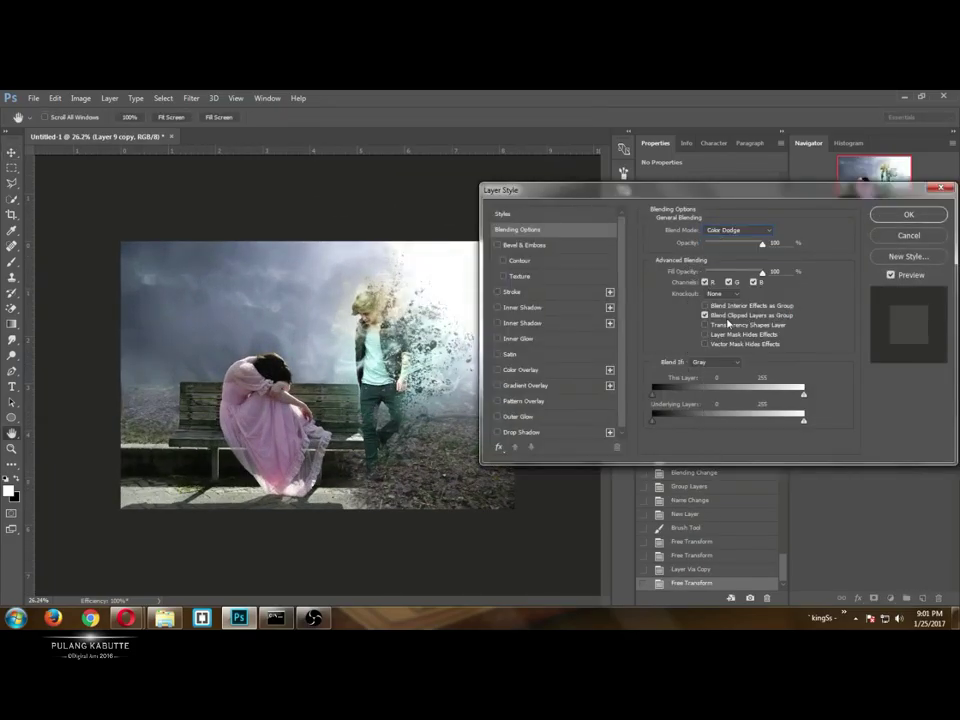
left_click(738, 230)
left_click(731, 314)
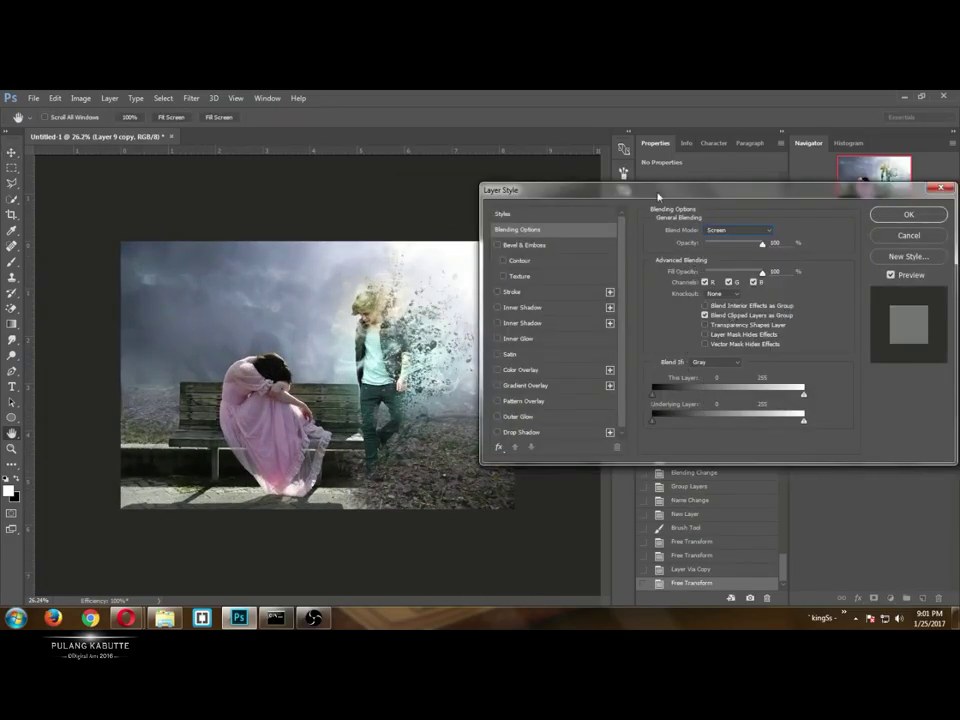
left_click_drag(560, 190, 631, 193)
left_click(808, 233)
left_click(810, 321)
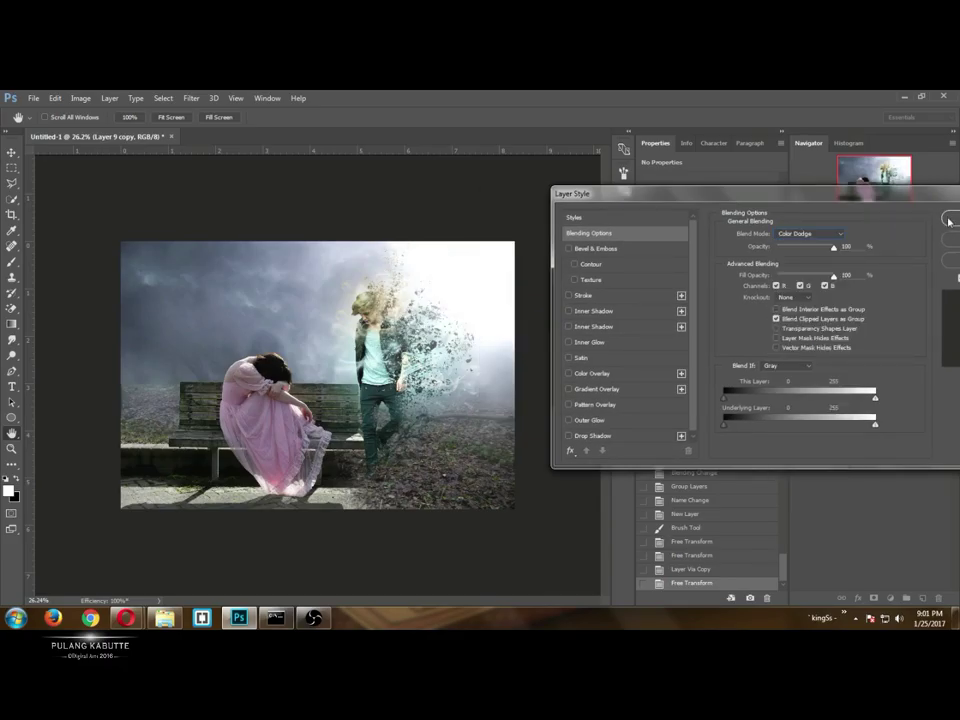
left_click(955, 220)
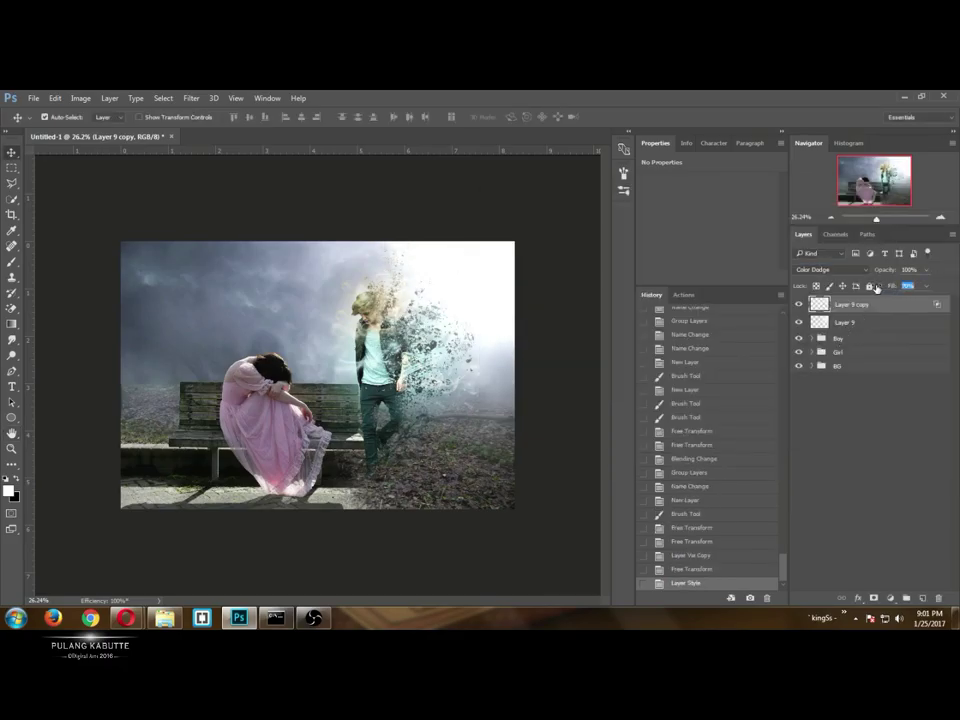
type("3")
key("Return")
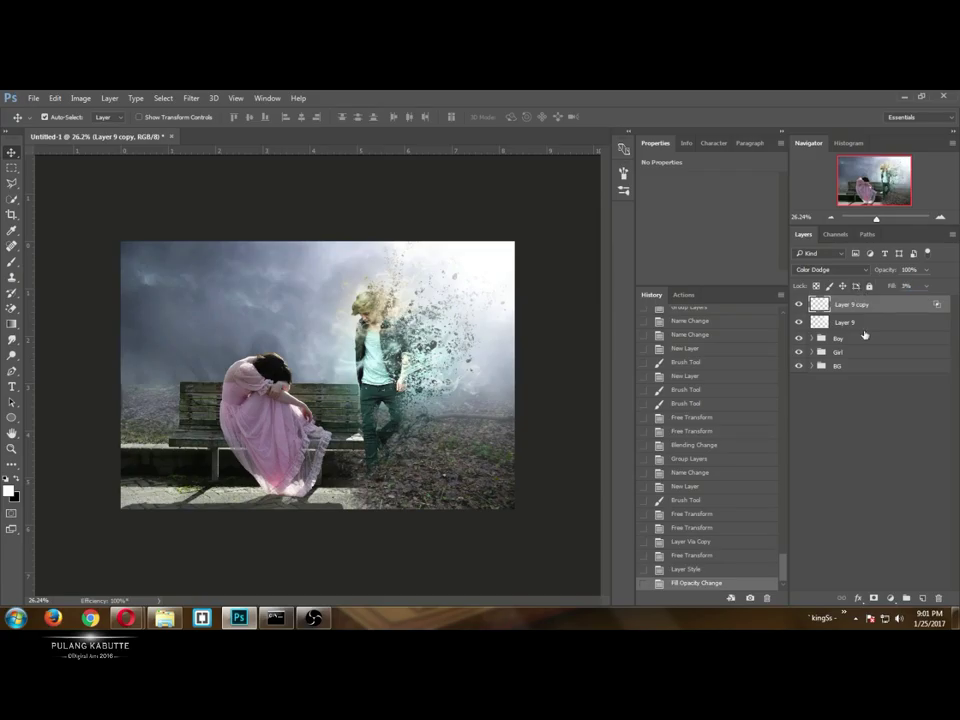
Change the blend mode of Layer 9 and set the fill of Layer 9 copy to 5%.
left_click(862, 325)
left_click(824, 270)
left_click(811, 351)
left_click(874, 307)
left_click(907, 287)
type("5")
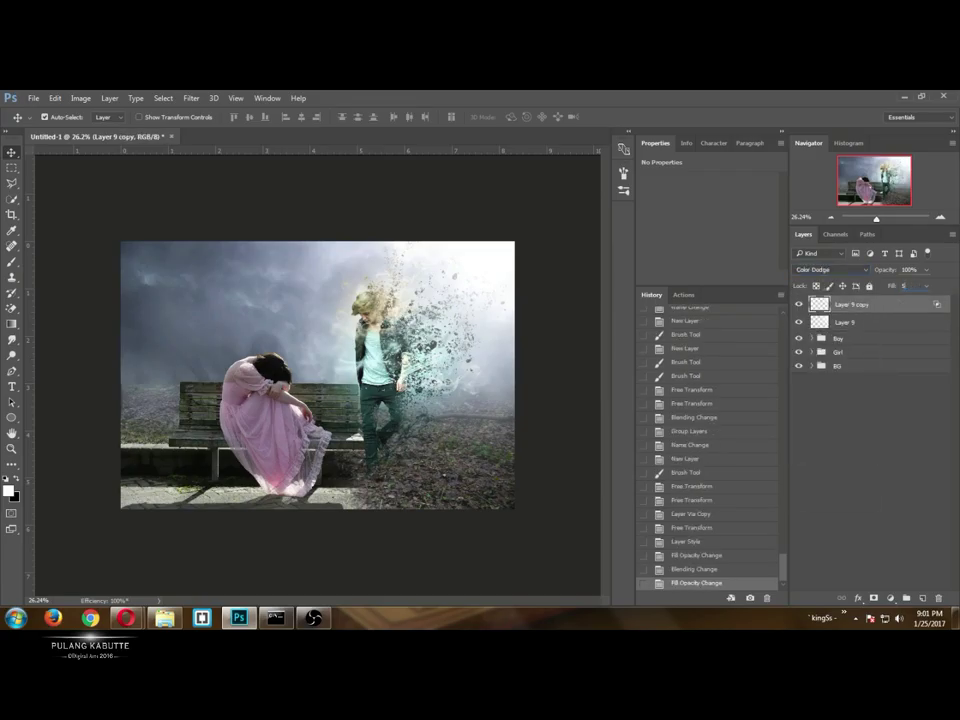
scroll(588, 390, "up", 2)
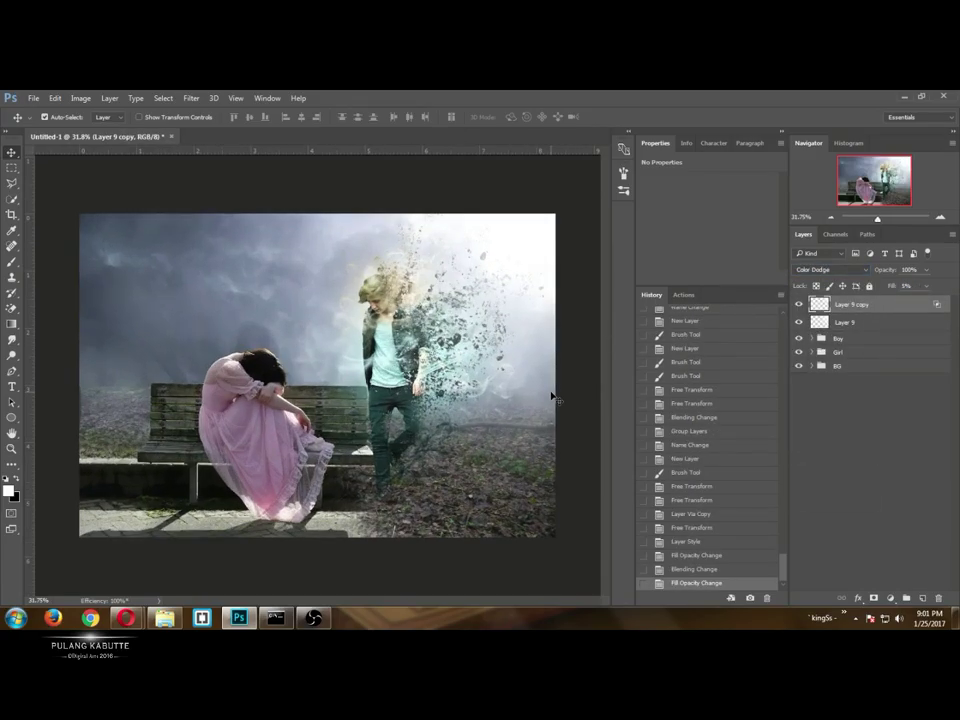
Group Layer 9 and Layer 9 copy and name the group "Light".
left_click(839, 323, "shift")
key("ctrl+g")
double_click(839, 303)
type("Light")
key("Return")
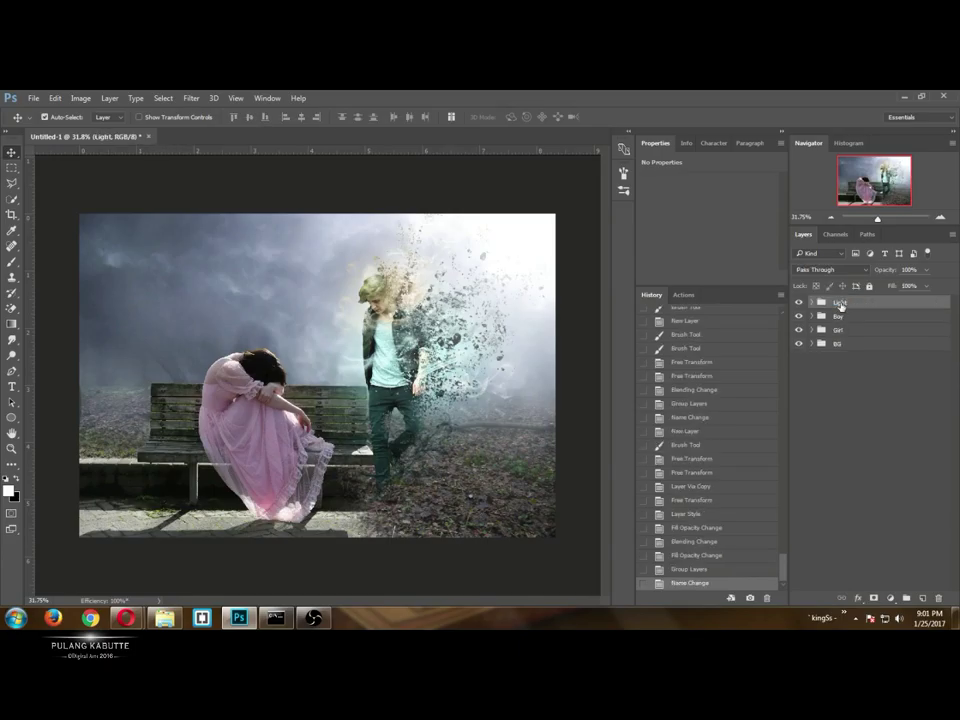
Add a new layer directly above the BG group and choose the 677 px cloud-textured brush.
left_click(840, 345)
key("ctrl+shift+alt+n")
key("b")
right_click(261, 277)
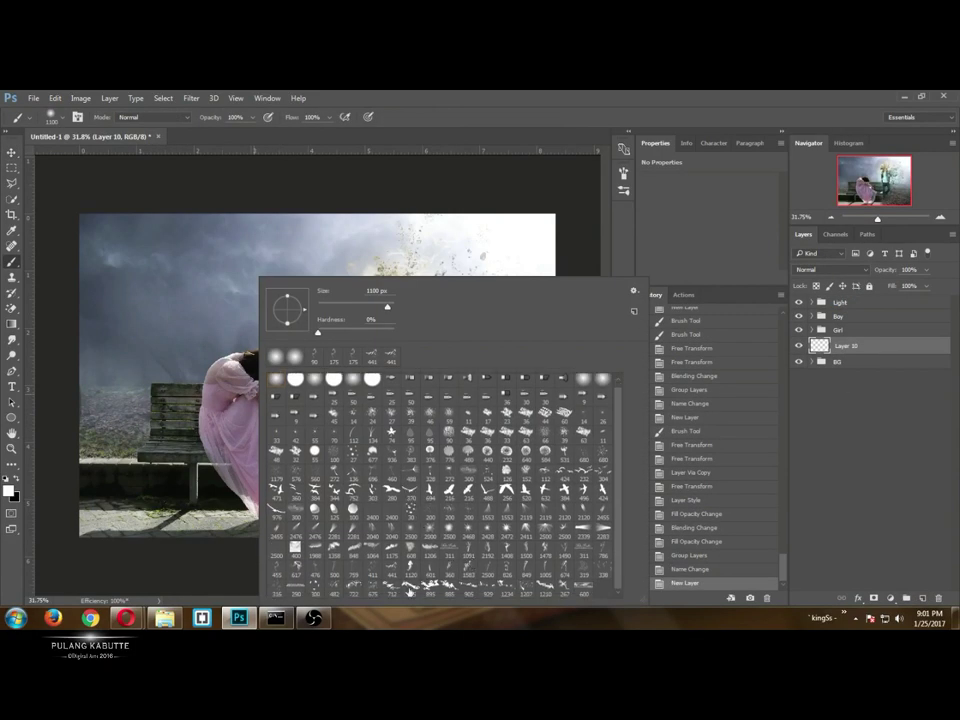
double_click(376, 454)
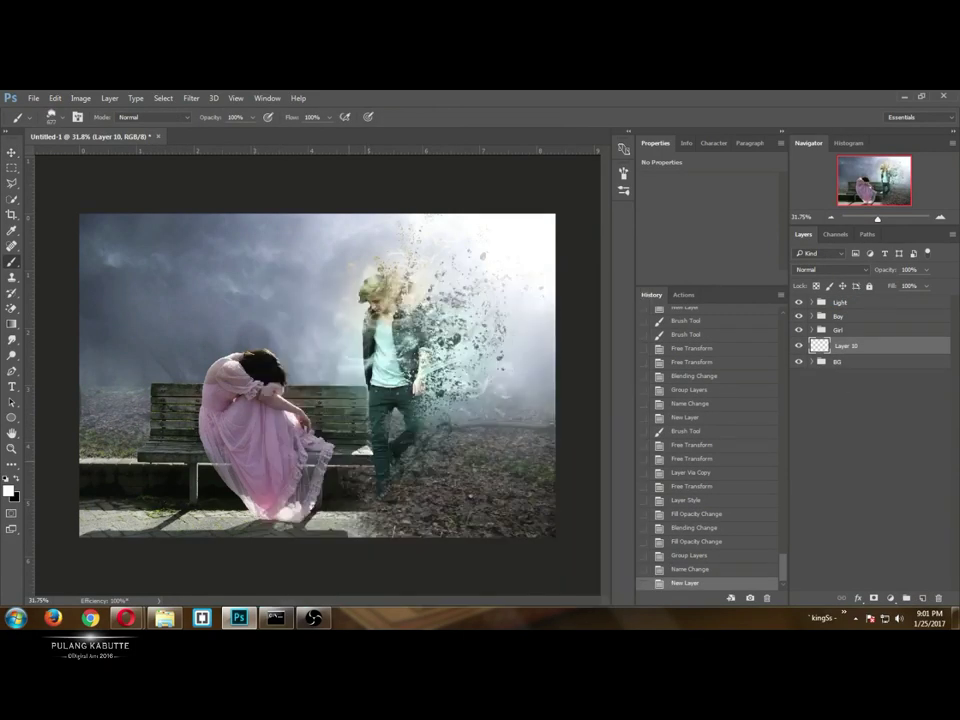
Adjust the cloud brush settings to 175 px, 50% opacity and 20% flow, and choose a grey foreground color.
key("F5")
left_click(340, 230)
left_click(339, 219)
left_click(339, 278)
key("F5")
left_click(9, 491)
left_click(895, 354)
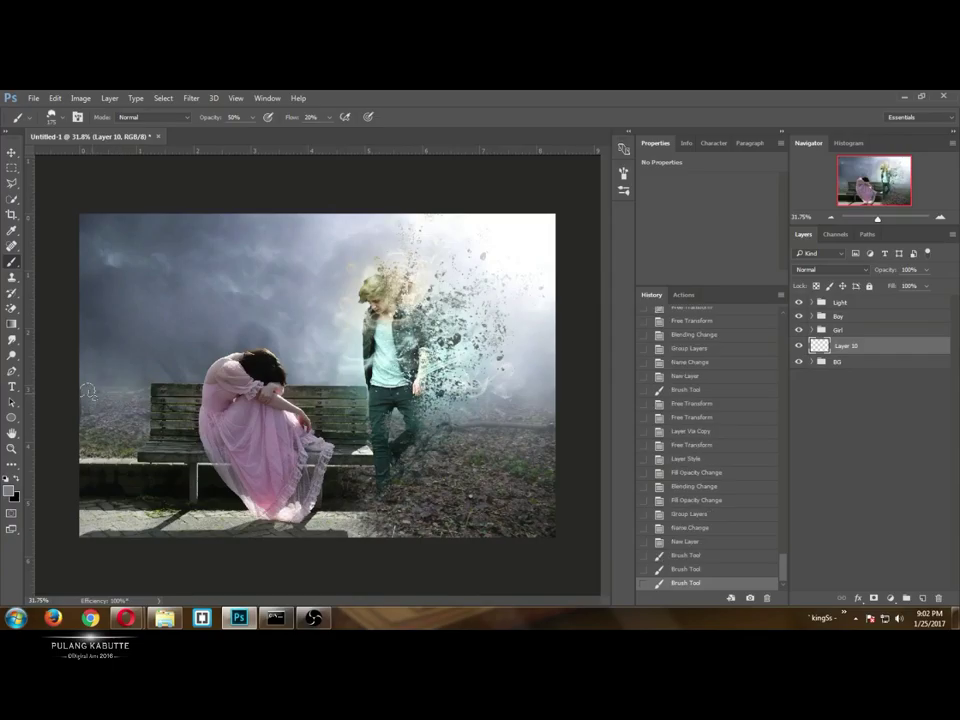
Sample a lighter sky color and paint fog on Layer 10 along the horizon beside the bench's left end.
left_click(314, 362, "alt")
left_click(88, 400)
left_click(111, 401)
left_click(149, 397)
left_click(141, 391)
left_click(122, 396)
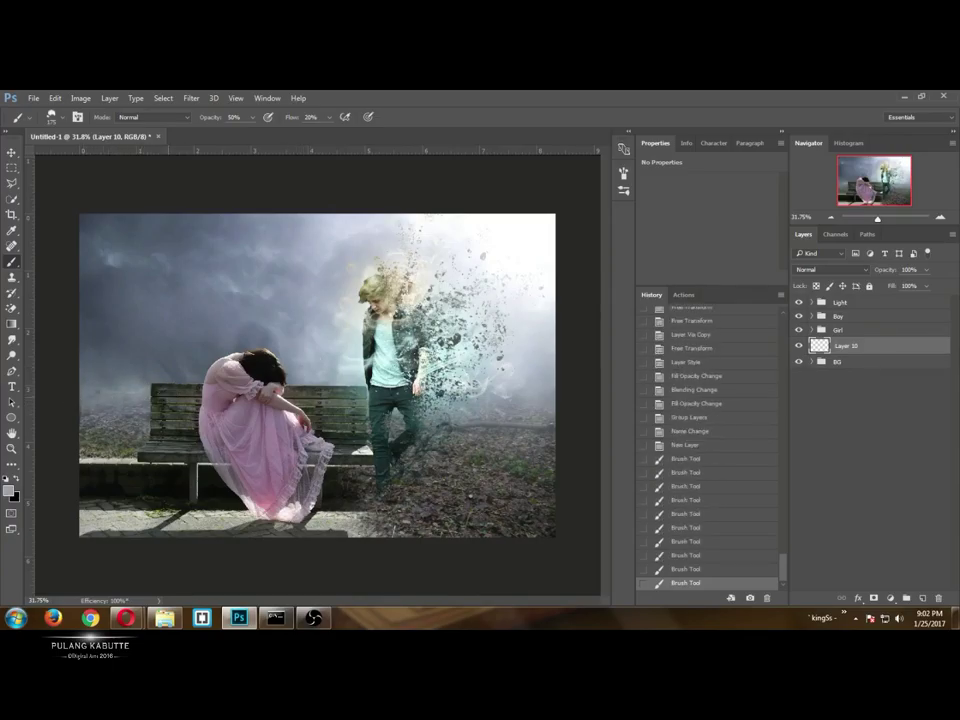
left_click(98, 414)
left_click(92, 398)
left_click(164, 384)
left_click(186, 379)
Extend the fog on Layer 10 behind the bench and over the right horizon, enlarging the brush.
left_click(332, 402)
left_click(484, 444)
left_click(529, 431)
key("bracketright")
key("bracketright")
key("bracketright")
left_click(536, 424)
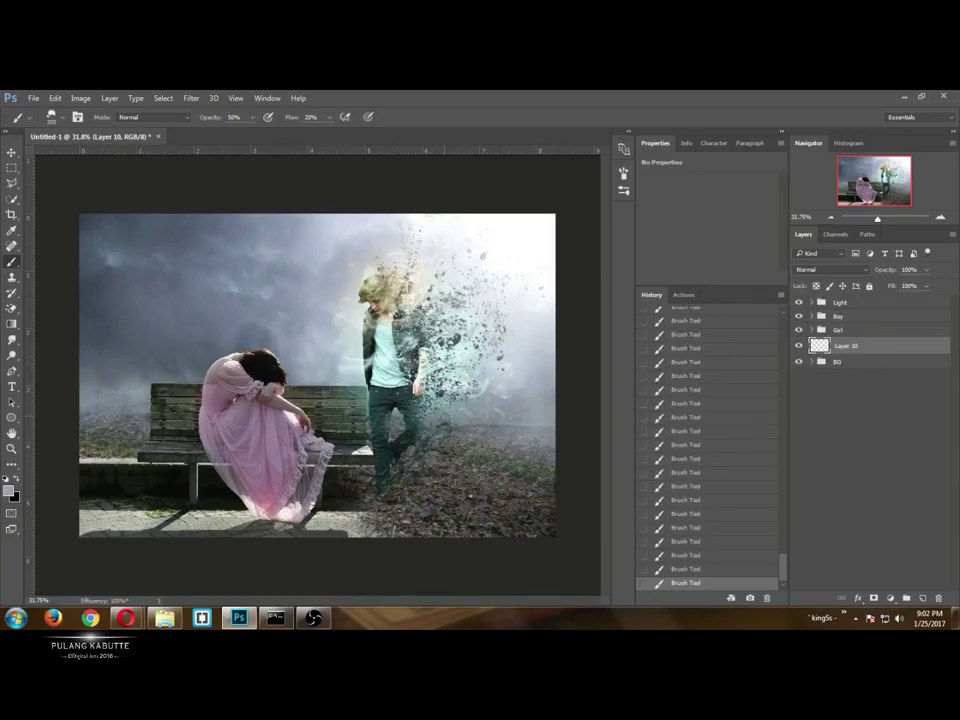
Sample the bright sky on the right and paint fog over the leafy ground beside the man on Layer 10.
left_click(534, 374, "alt")
left_click(510, 418)
left_click(462, 417)
left_click(520, 435)
left_click(520, 472)
left_click(524, 506)
left_click(415, 528)
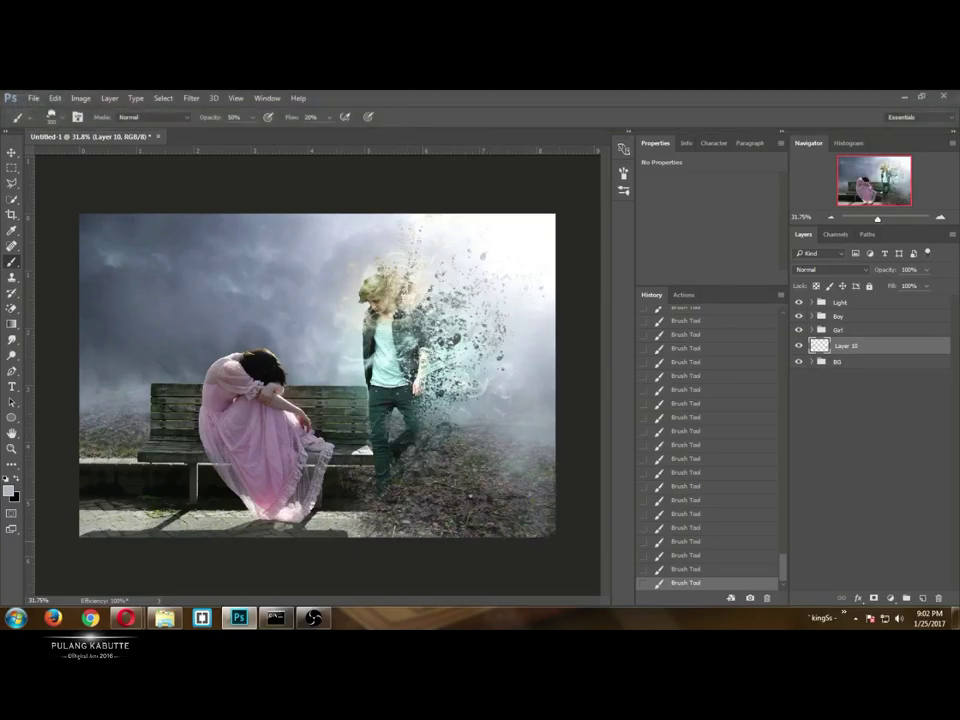
Thicken the fog on Layer 10 over the lower-right leaves and around the man's feet.
left_click(508, 532)
left_click(506, 503)
left_click(544, 462)
left_click(448, 447)
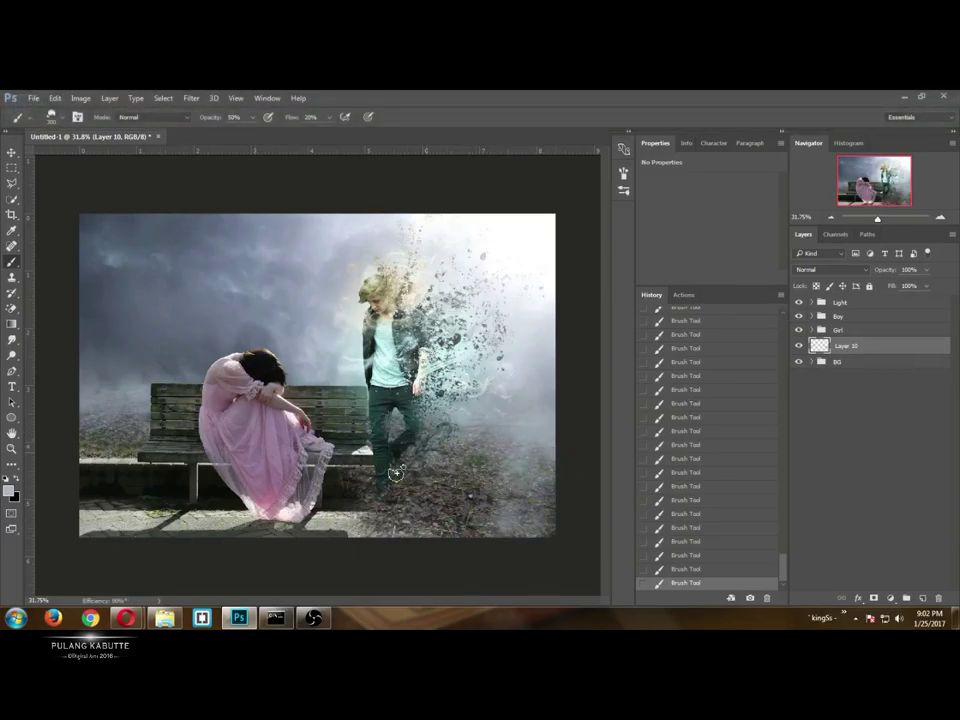
left_click(412, 465)
left_click(440, 487)
left_click(467, 467)
left_click(505, 409)
Paint fog over the far-left horizon on Layer 10 and sample the darker sky color there.
left_click(156, 362)
left_click(98, 376)
left_click(82, 361)
left_click(84, 332, "alt")
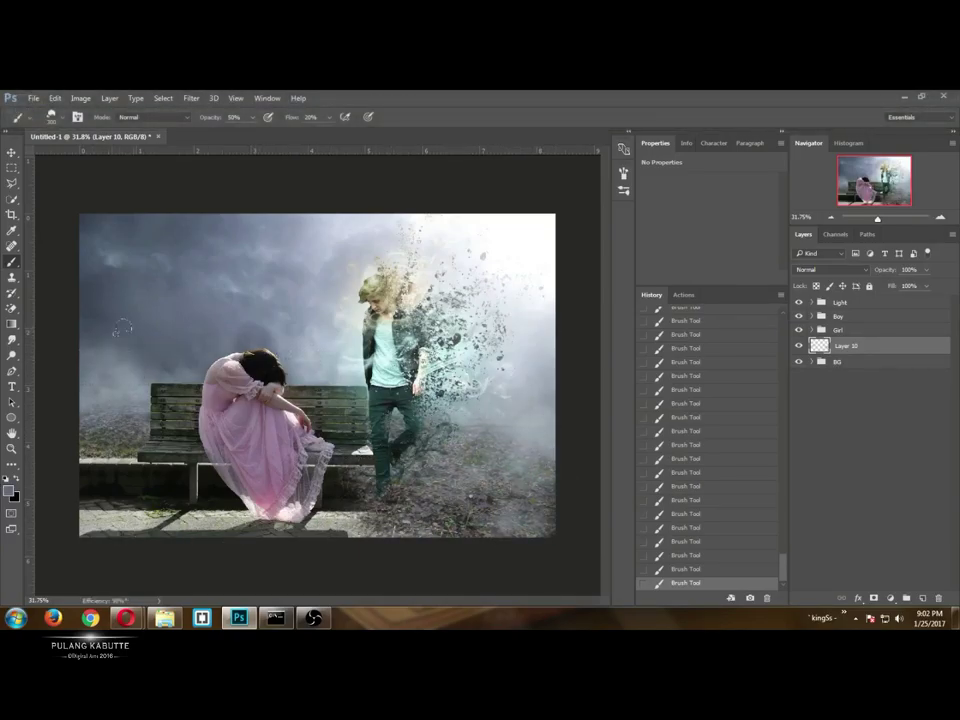
Paint near-white fog over the ground and horizon to the right of the man on Layer 10.
scroll(465, 447, "down", 2)
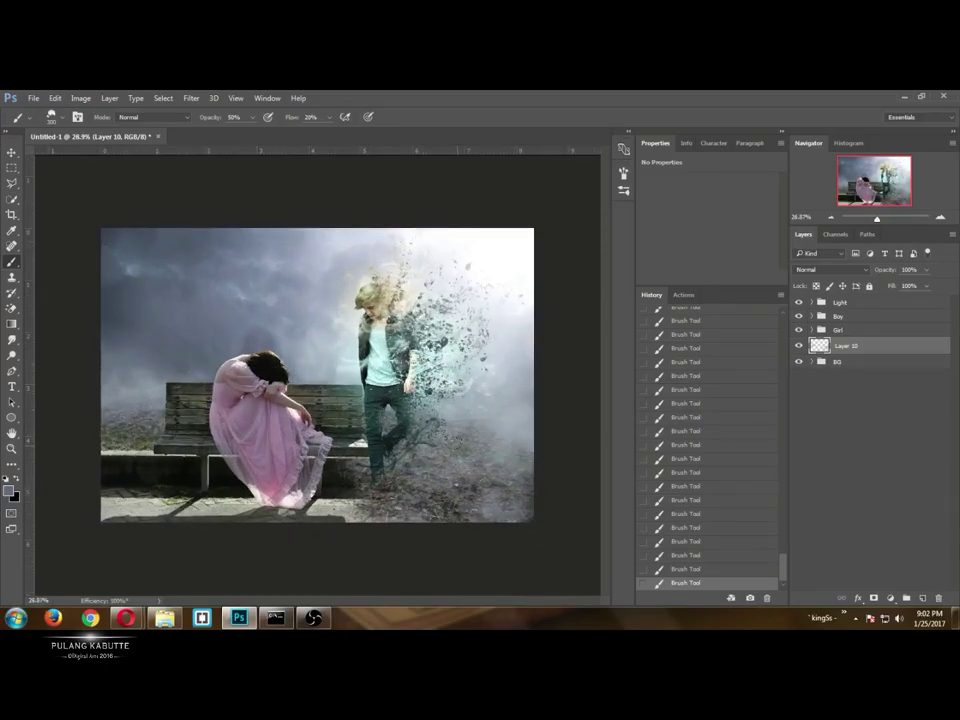
left_click(433, 434)
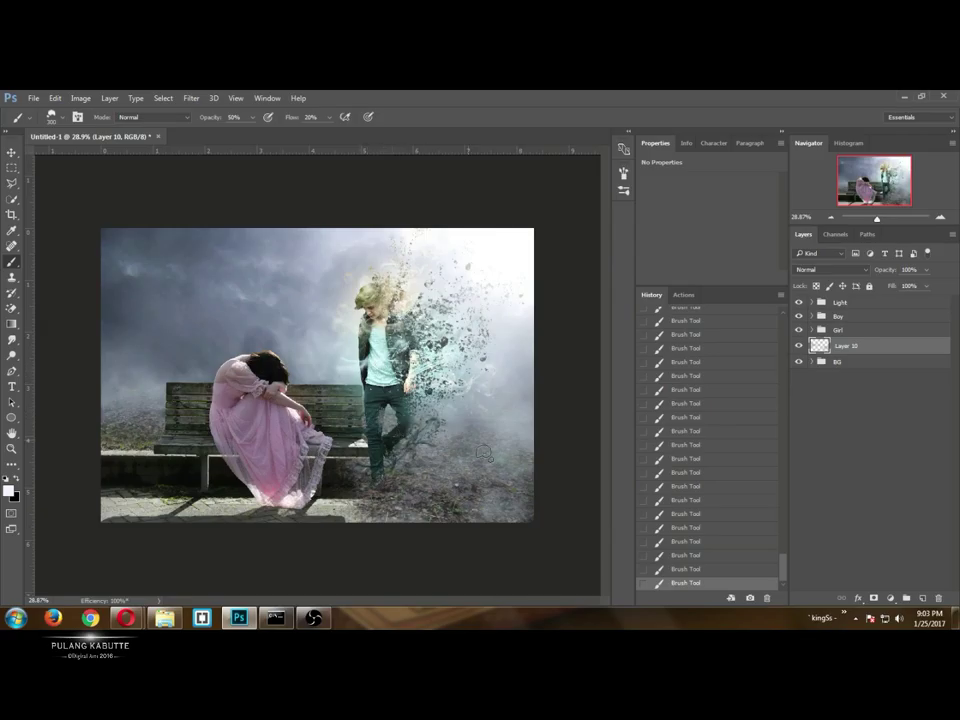
left_click(485, 434)
left_click(507, 437)
left_click(457, 416)
left_click(457, 490)
left_click(505, 504)
left_click(538, 427)
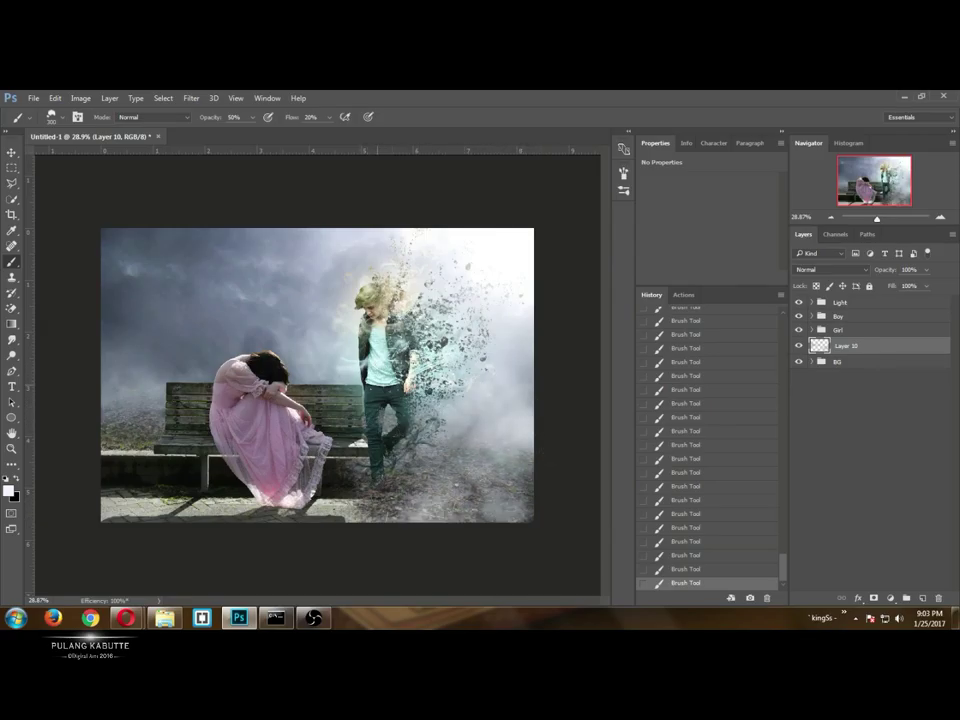
Add a new layer above the Girl group and paint light fog over the pavement and shadow at lower left.
key("v")
left_click(840, 330)
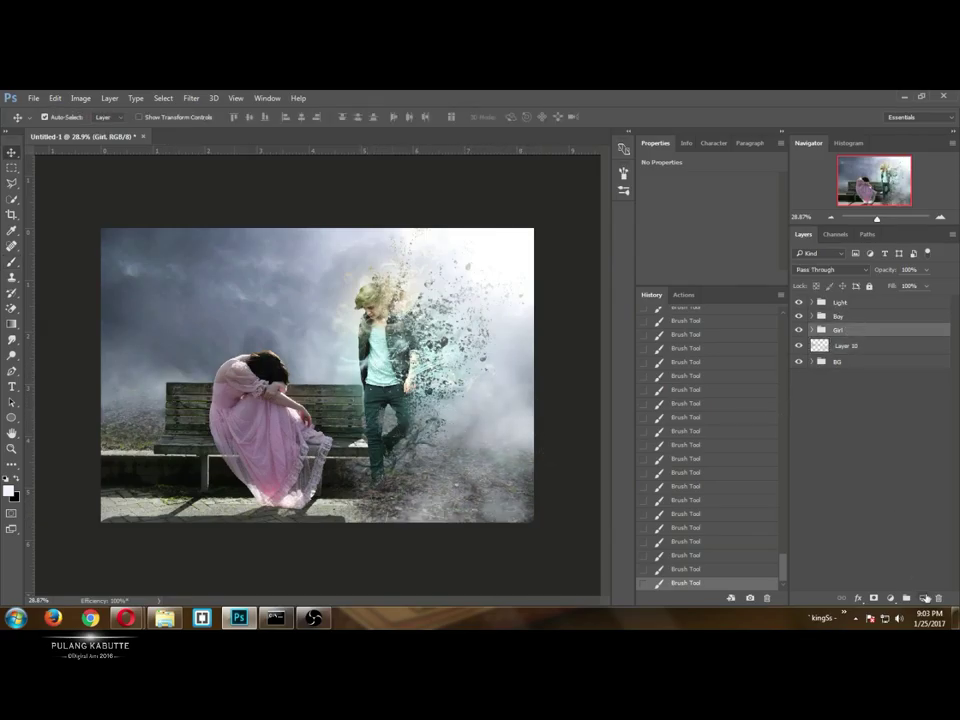
key("ctrl+shift+alt+n")
key("b")
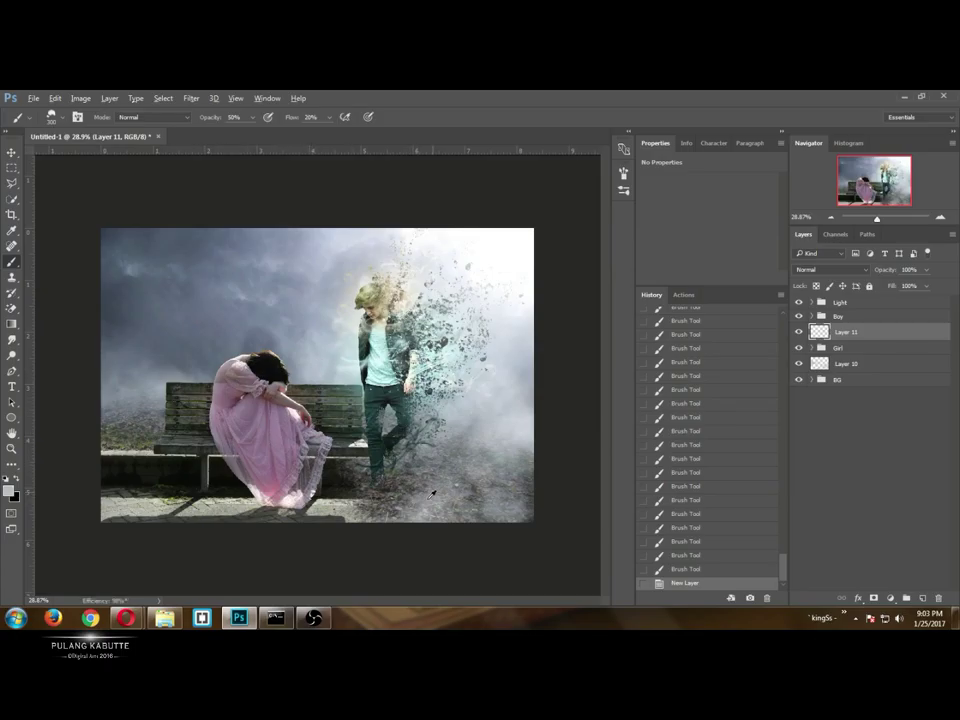
left_click(295, 520)
left_click(210, 520)
left_click(120, 498)
left_click(122, 470)
left_click(127, 466)
left_click(162, 478)
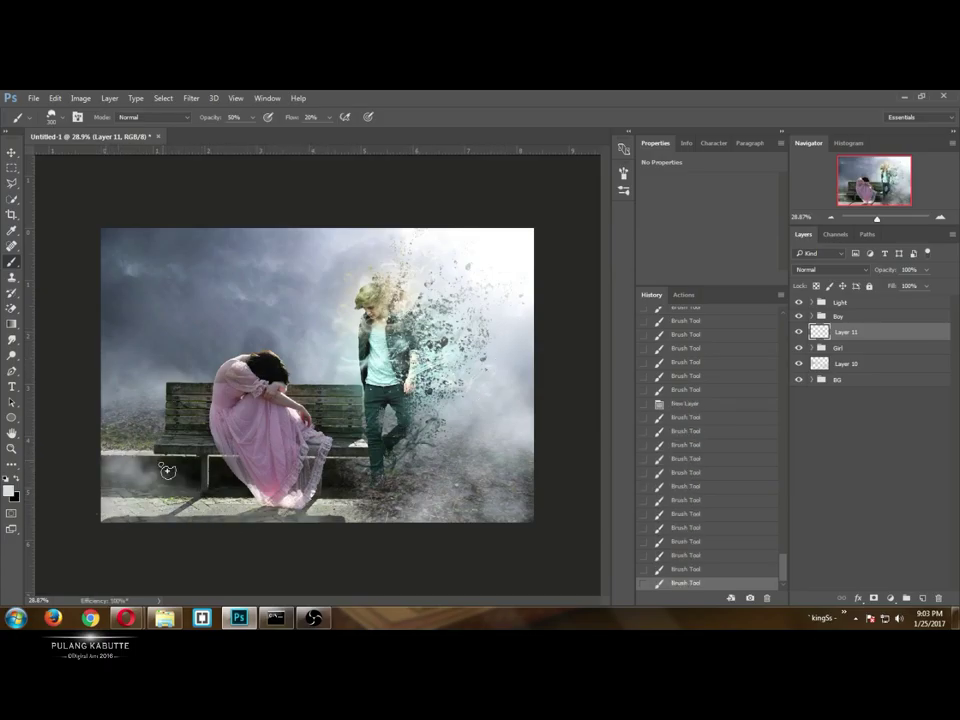
Paint fog on Layer 11 beneath the bench and across the lower part of the woman's dress.
left_click(166, 467)
left_click(120, 468)
left_click(170, 495)
left_click(266, 488)
left_click(250, 472)
left_click(243, 453)
left_click(230, 444)
left_click(206, 438)
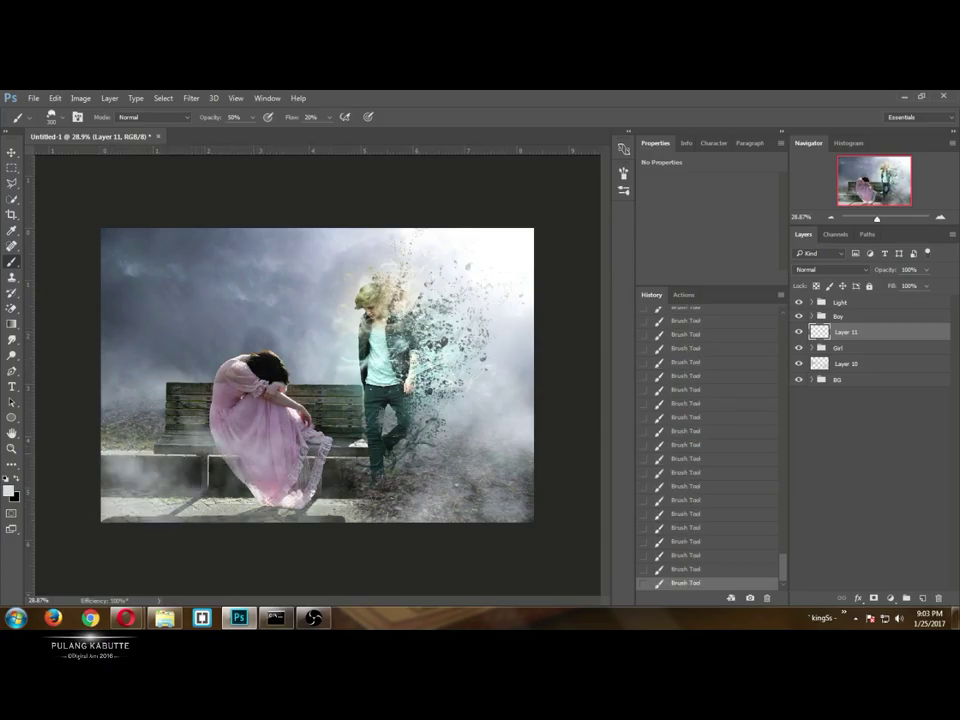
Spread the fog on Layer 11 around the dress hem and along the pavement in front of the bench.
left_click(235, 474)
left_click(308, 480)
left_click(367, 512)
left_click(285, 498)
left_click(229, 504)
left_click(128, 502)
left_click(108, 491)
left_click(280, 497)
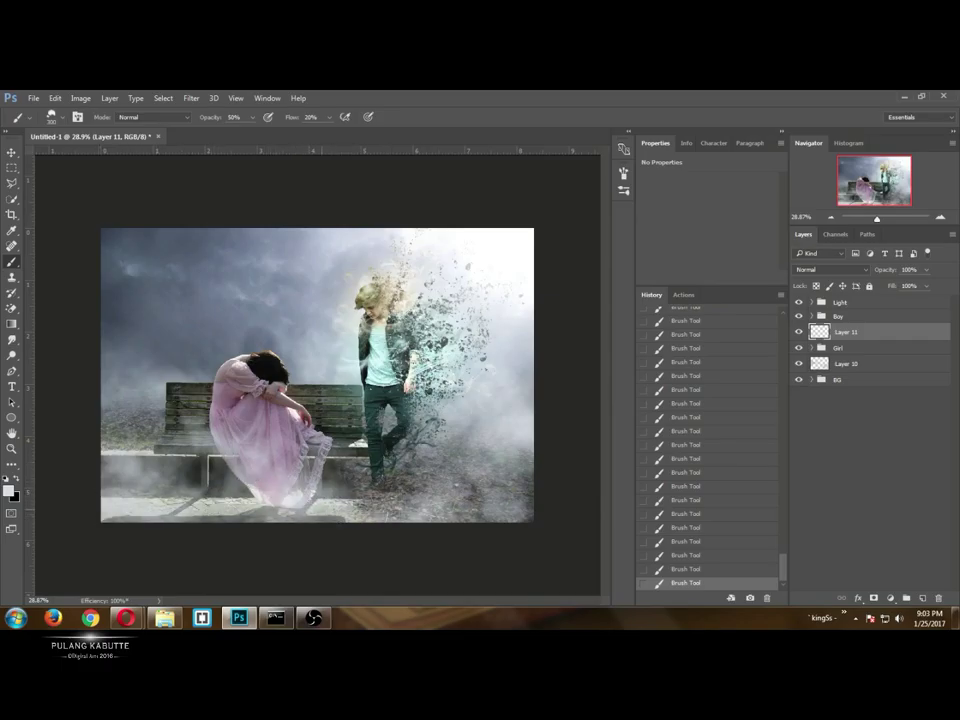
Continue the Layer 11 fog across the whole foreground, from the leafy ground at right to the pavement at left.
left_click(380, 514)
left_click(422, 514)
left_click(432, 502)
left_click(503, 490)
left_click(504, 480)
left_click(410, 490)
left_click(245, 517)
left_click(180, 516)
left_click(115, 485)
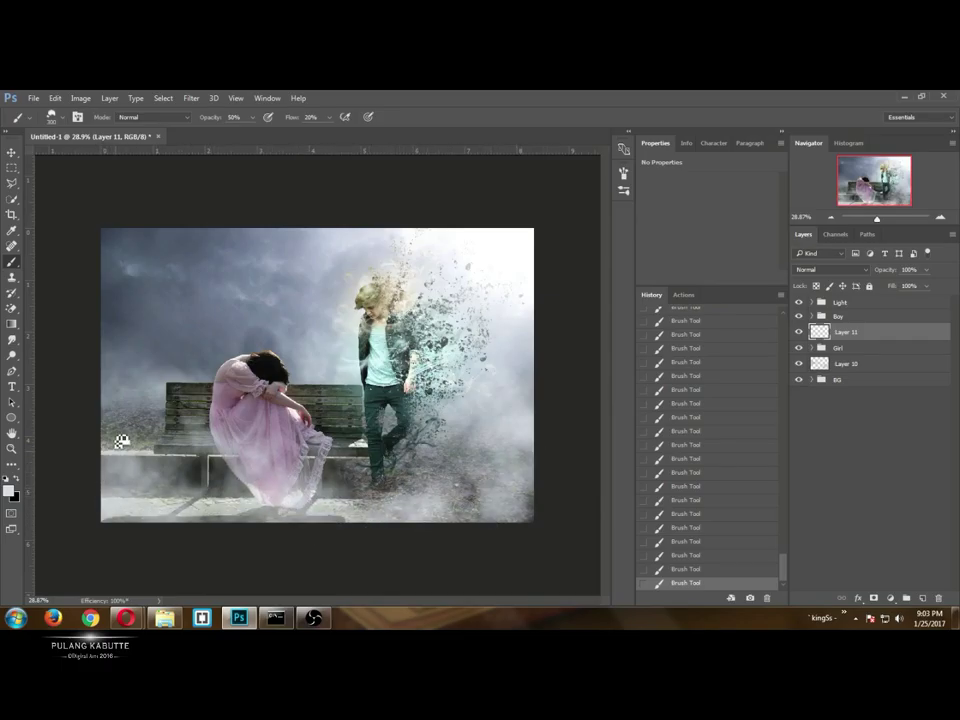
Add more Layer 11 fog beside the bench, over the dress and behind the man's feet.
left_click(120, 441)
left_click(283, 462)
left_click(304, 461)
left_click(335, 497)
left_click(379, 487)
left_click(386, 472)
left_click(209, 484)
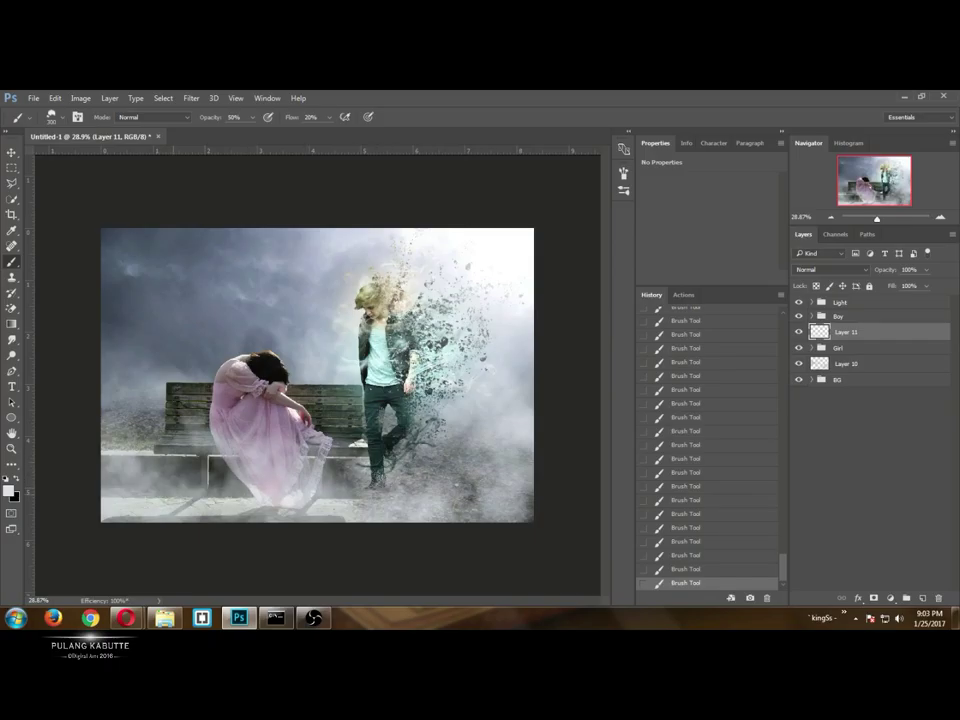
Move Layer 11 above the Boy group and paint fog over the man's lower legs and the dress hem.
left_click(841, 317)
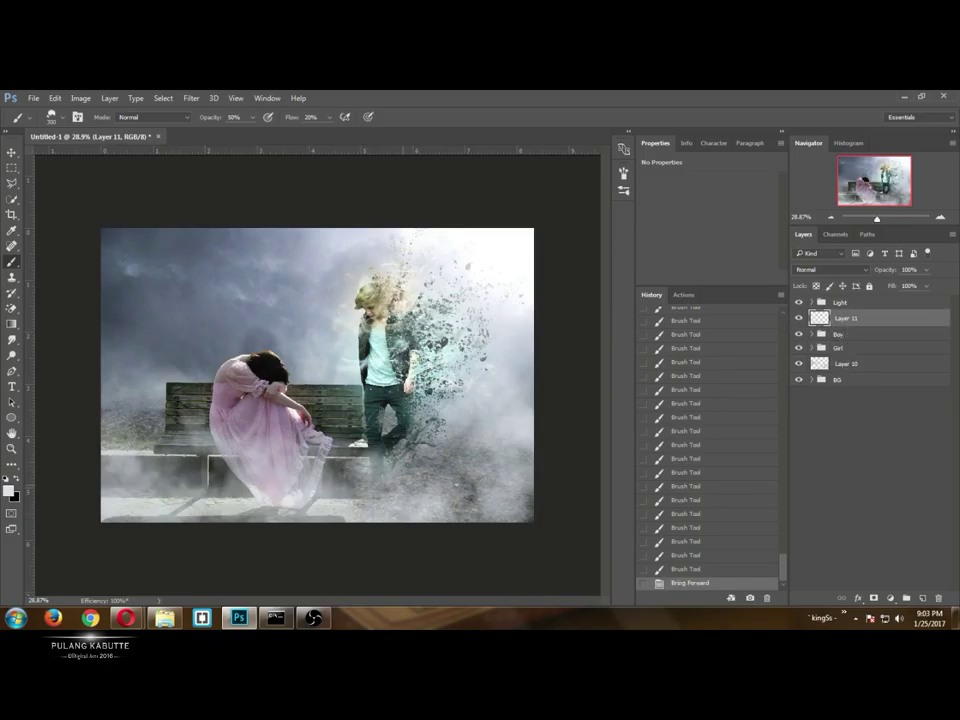
left_click(378, 484)
left_click(390, 474)
left_click(372, 480)
left_click(385, 466)
left_click(396, 458)
left_click(376, 470)
left_click(388, 460)
left_click(400, 450)
left_click(298, 475)
left_click(290, 467)
left_click(281, 460)
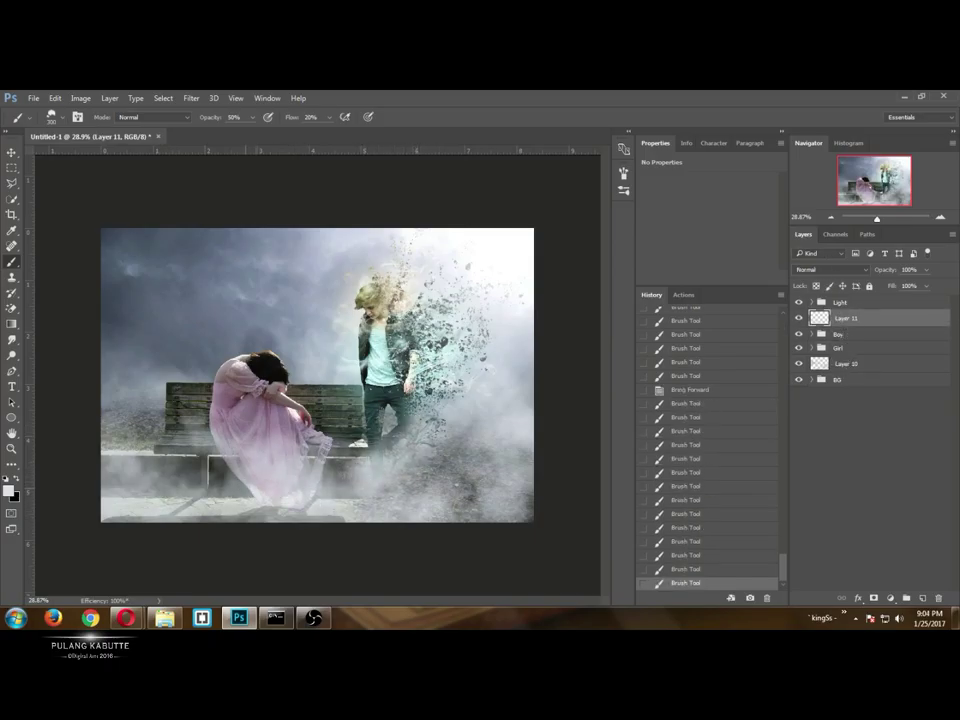
Put Layer 11 into a new group and name the group Mist F.
key("v")
key("ctrl+g")
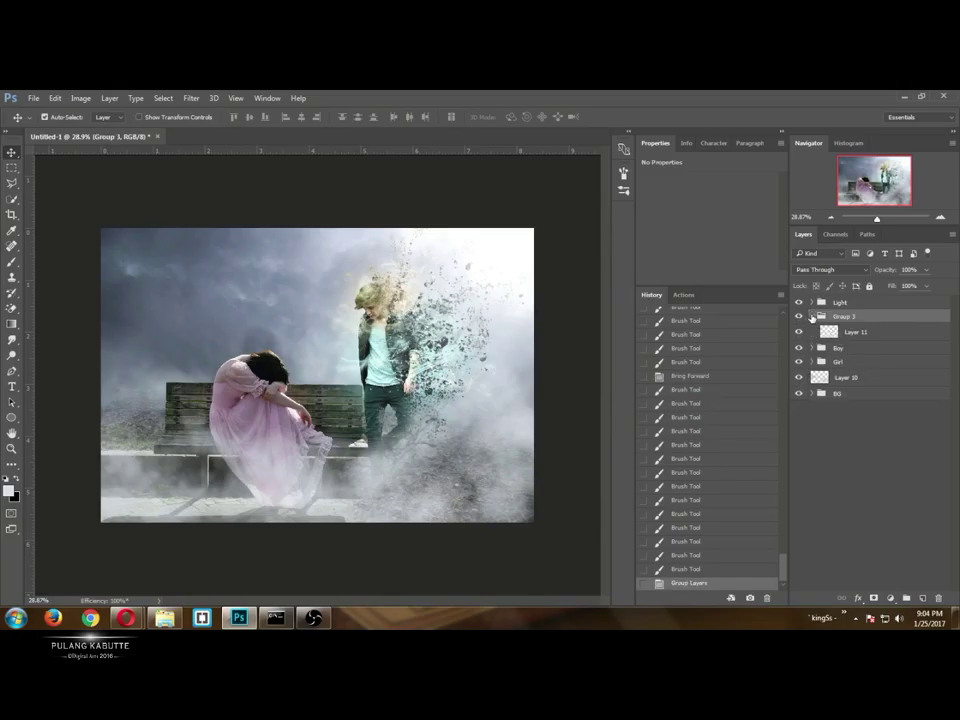
left_click(812, 316)
double_click(843, 316)
type("Hast F")
key("Return")
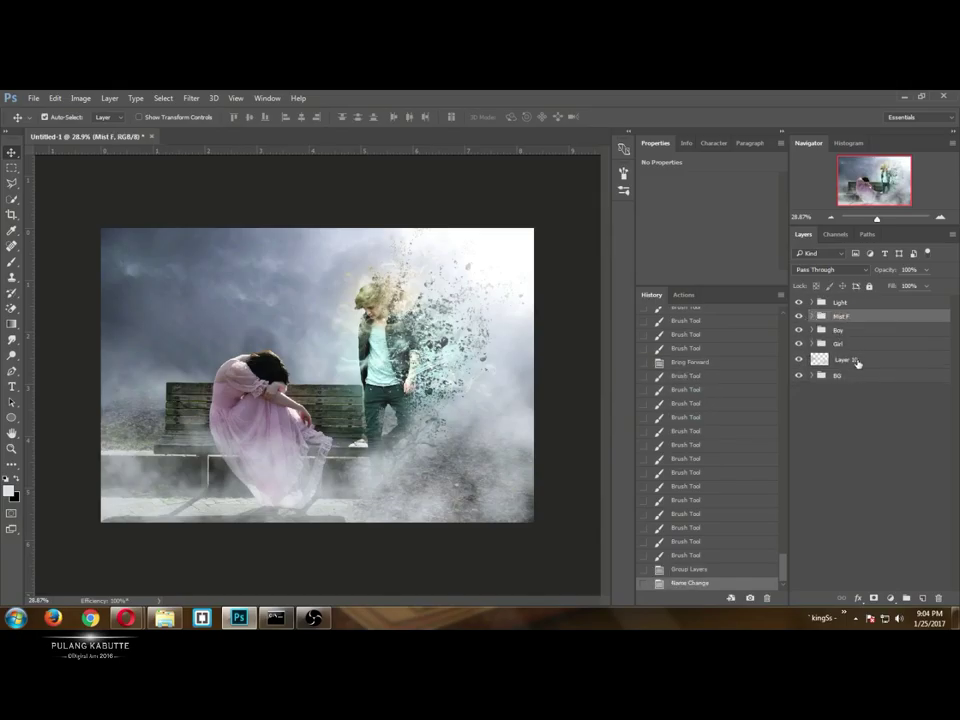
Put Layer 10 into a new group named Mist B and collapse the group.
left_click(856, 361)
key("ctrl+g")
double_click(843, 358)
type("Mist B")
key("Return")
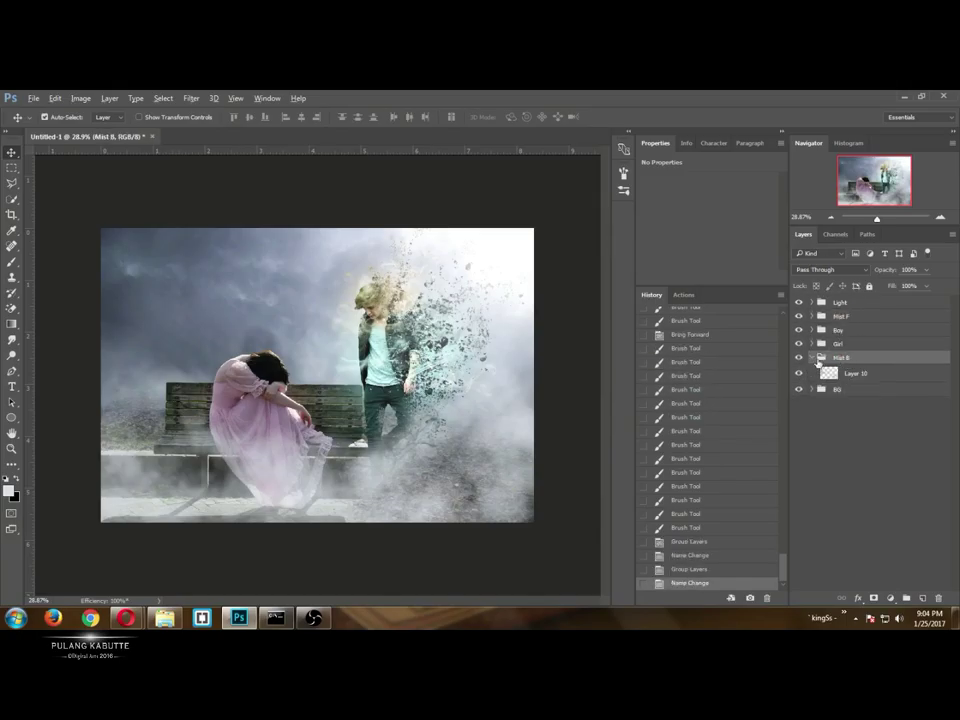
left_click(812, 358)
Try grouping everything inside the Boy group and desaturating it with a clipped, maskless Hue/Saturation adjustment at saturation -55.
left_click(812, 330)
left_click(851, 343)
left_click(857, 385, "shift")
key("ctrl+g")
left_click(890, 598)
left_click(866, 456)
key("ctrl+alt+g")
right_click(865, 345)
left_click(860, 372)
left_click_drag(707, 245, 673, 247)
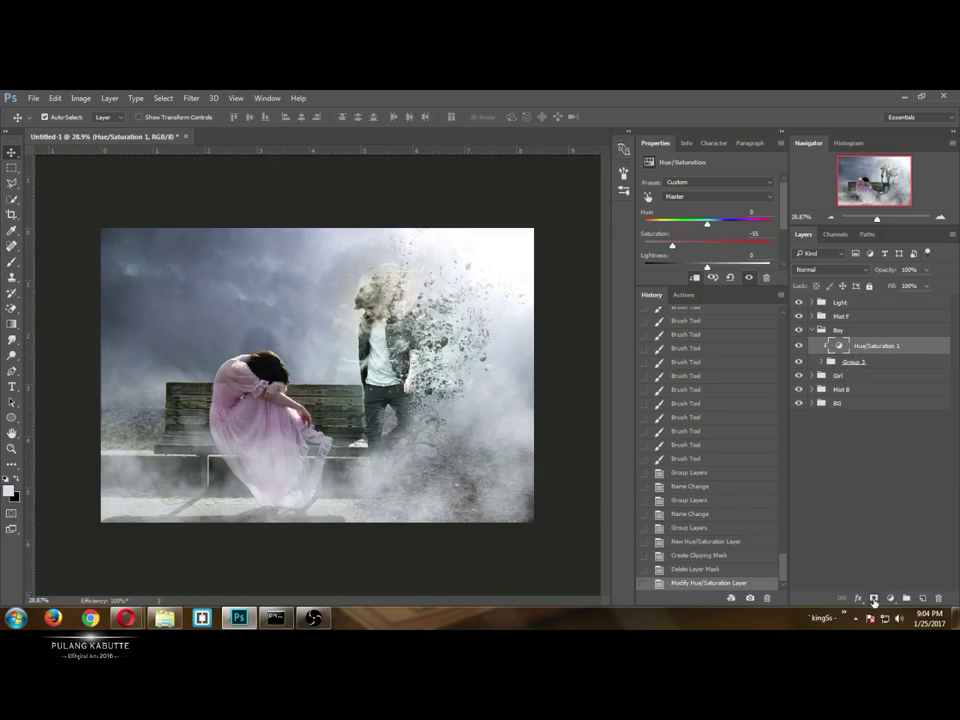
Delete the Hue/Saturation adjustment in the Boy group and ungroup Group 3.
key("Delete")
left_click(822, 345)
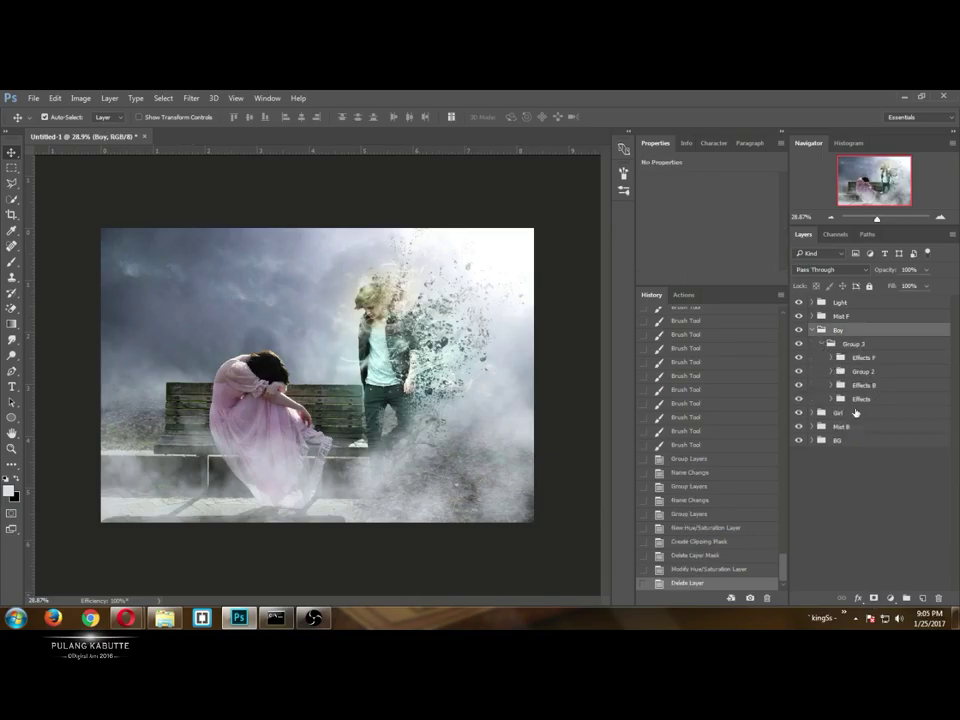
left_click(853, 345)
right_click(853, 345)
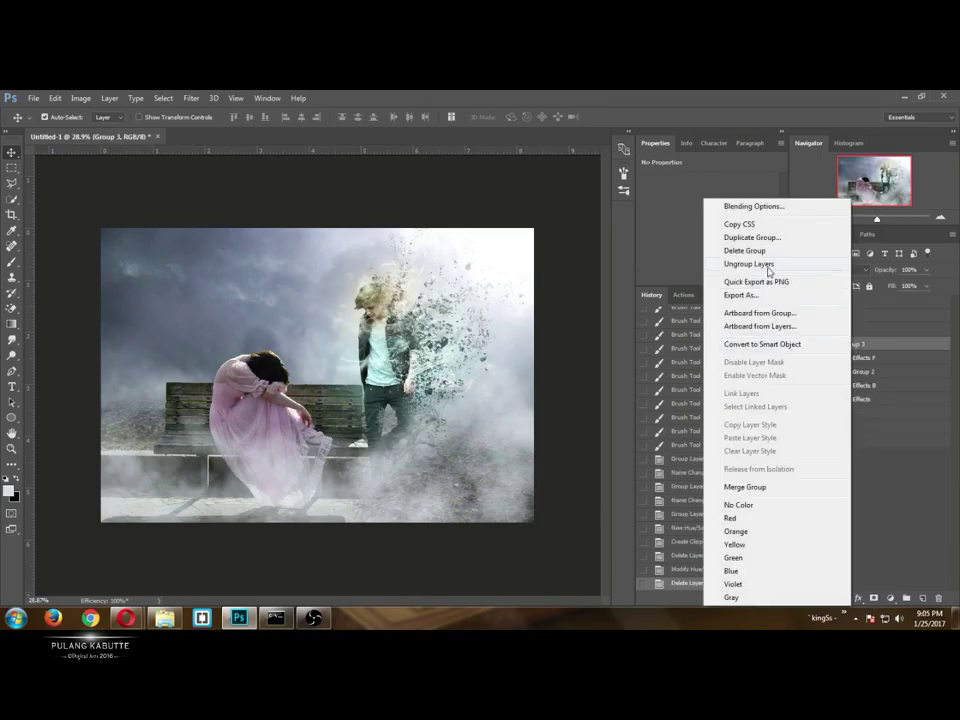
left_click(776, 268)
Add a Hue/Saturation adjustment clipped to Group 2, delete its mask and set the saturation to -62.
left_click(853, 358)
left_click(890, 598)
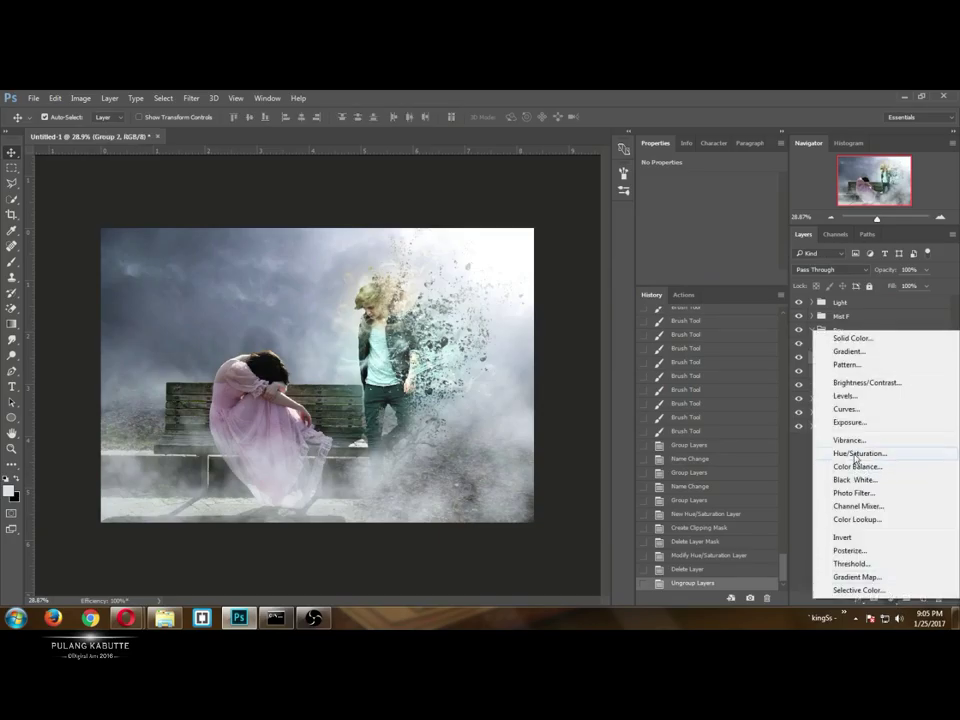
left_click(850, 453)
left_click(694, 278)
right_click(858, 358)
left_click(855, 385)
left_click_drag(707, 245, 669, 247)
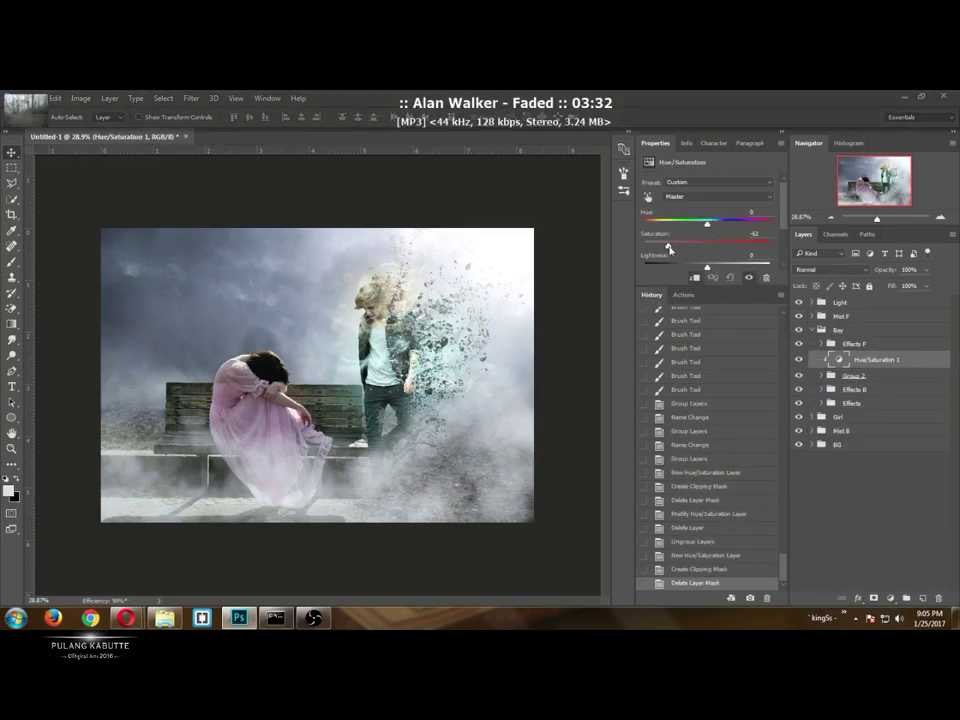
Add a clipped, maskless Color Balance above the man's Hue/Saturation, with midtones -17, +4 and +13, and collapse the Boy group.
left_click(890, 598)
left_click(838, 466)
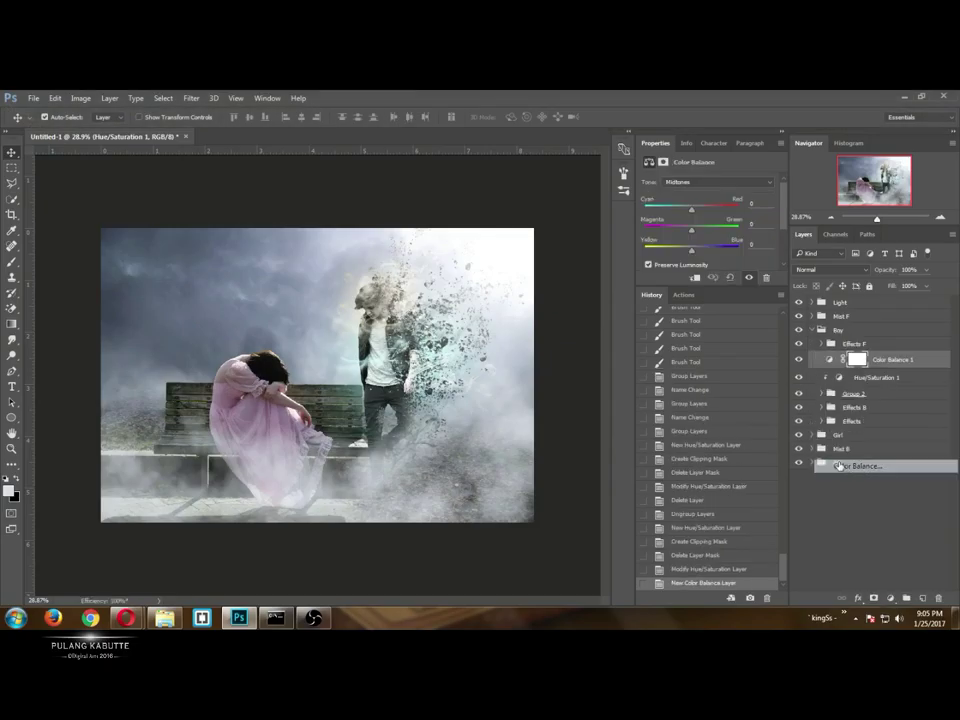
left_click(694, 278)
left_click_drag(683, 287, 682, 300)
right_click(862, 364)
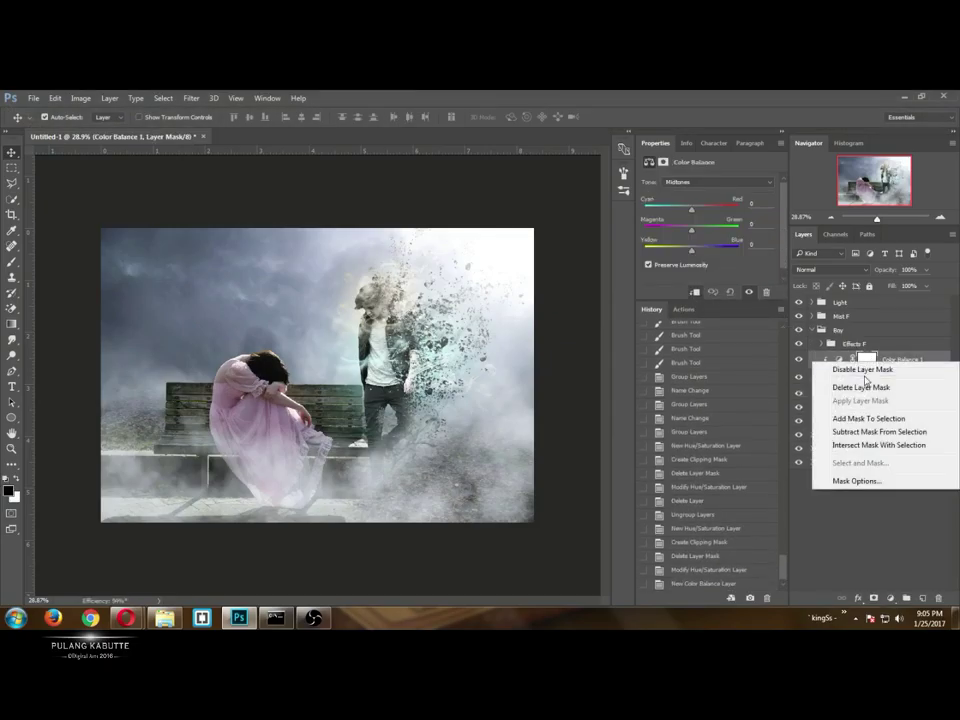
left_click(855, 385)
left_click_drag(691, 210, 697, 253)
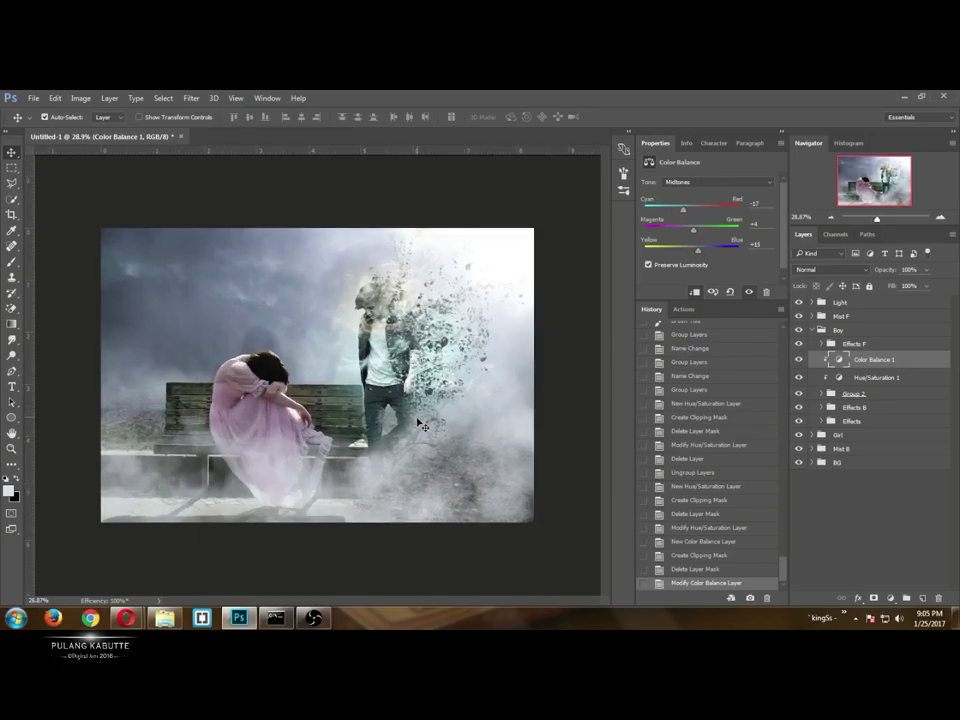
left_click(811, 330)
scroll(584, 375, "down", 1)
scroll(567, 384, "up", 2)
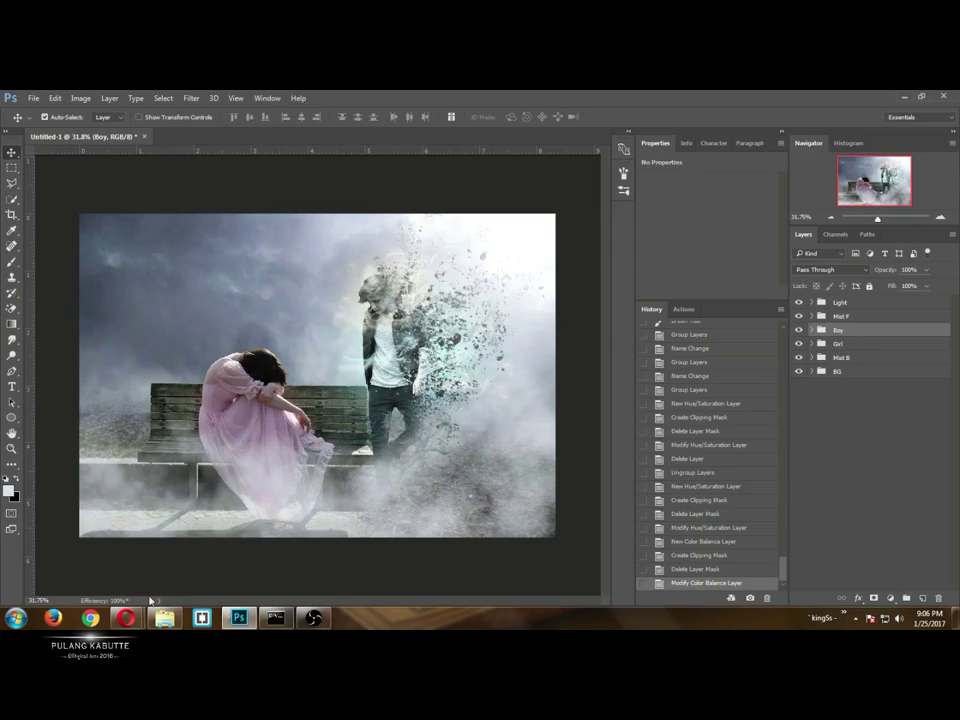
Switch to the file explorer and place the clock_1_by_azurylipfesstock image from the Stocks folder's Other Elements subfolder into the composition.
left_click(16, 618)
left_click(222, 377)
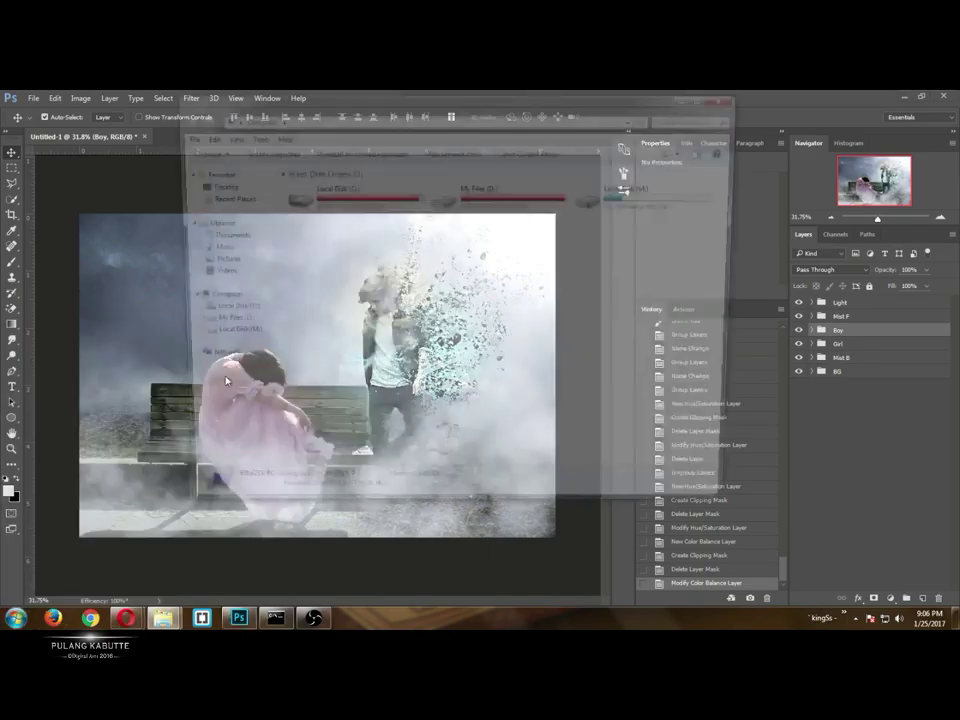
double_click(611, 206)
double_click(313, 188)
double_click(312, 301)
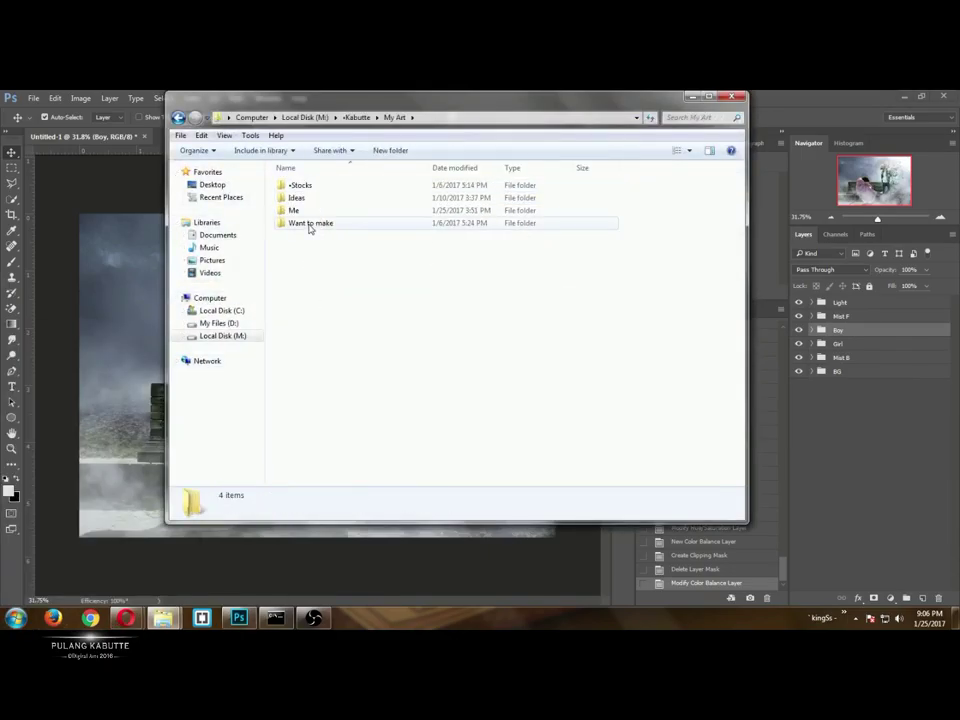
double_click(310, 223)
double_click(306, 313)
scroll(474, 369, "down", 10)
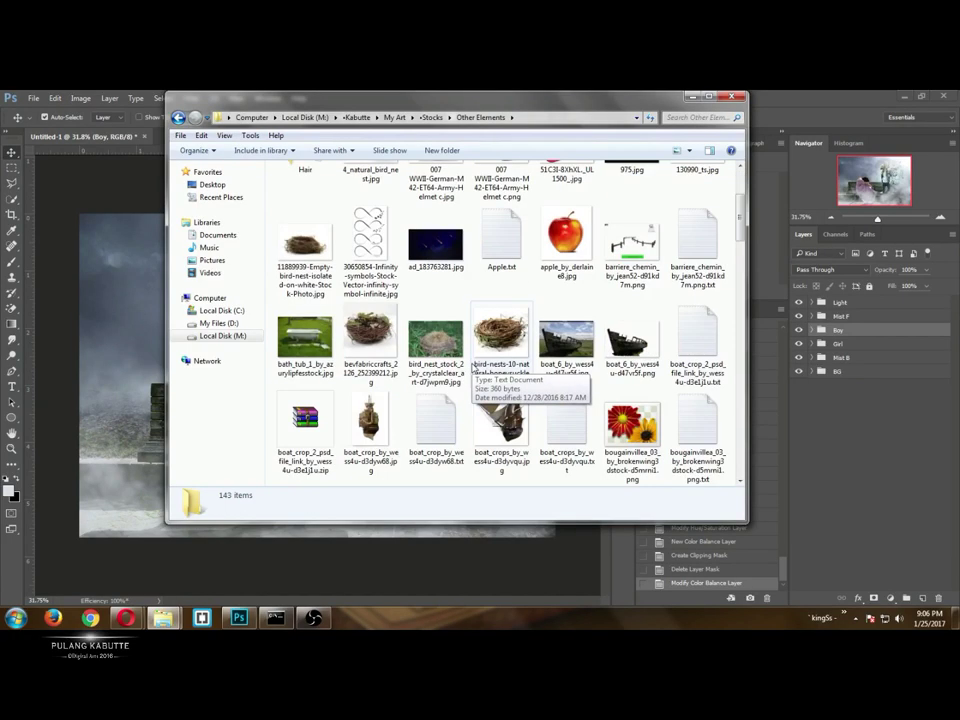
left_click_drag(306, 332, 149, 368)
key("Return")
Move the clock layer below Mist B and scale it to about 38%, standing behind the bench's left end.
key("ctrl+bracketleft")
key("ctrl+bracketleft")
key("ctrl+bracketleft")
key("ctrl+t")
left_click_drag(437, 212, 372, 295)
left_click_drag(309, 362, 208, 283)
left_click_drag(275, 219, 219, 296)
left_click_drag(189, 363, 210, 315)
left_click_drag(244, 247, 231, 263)
left_click_drag(202, 326, 214, 328)
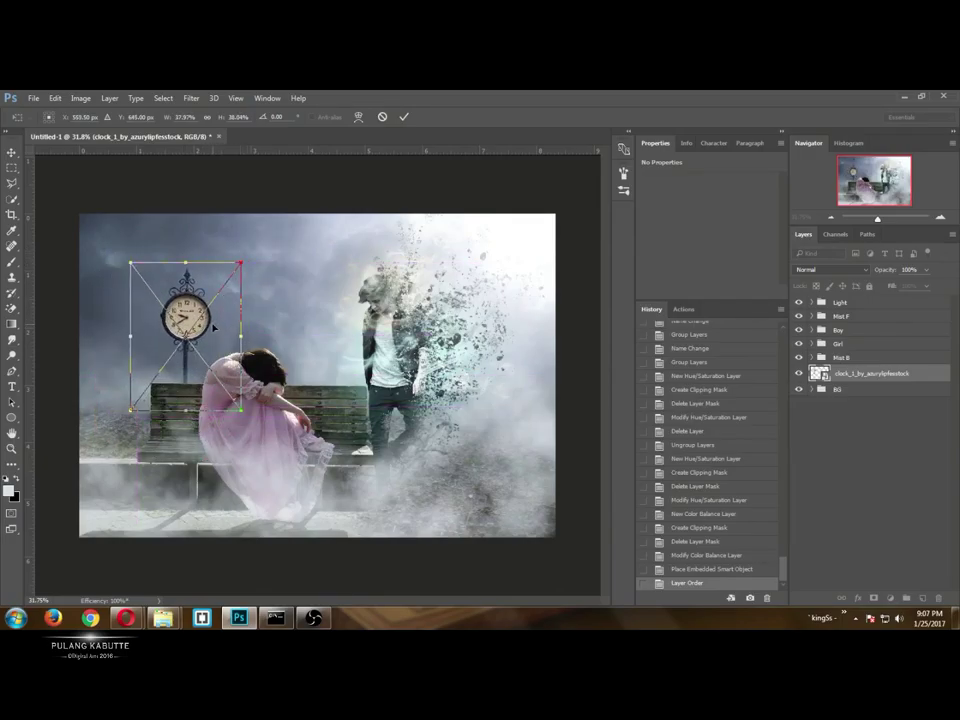
key("Return")
Put the clock layer into a new group and name the group Clock.
key("ctrl+g")
double_click(844, 372)
type("Orange")
key("Return")
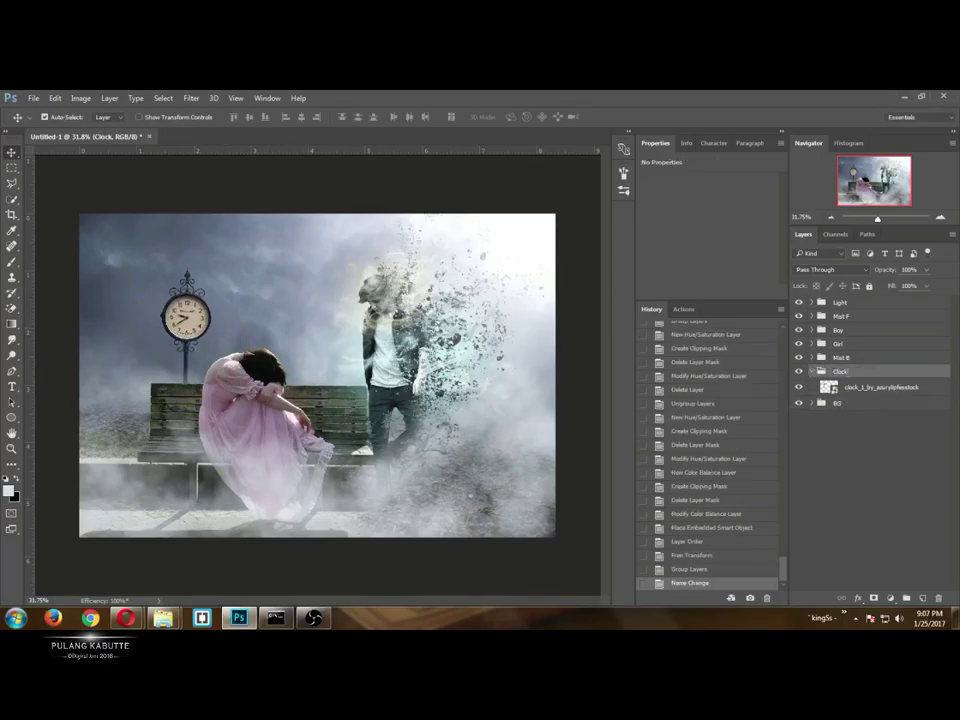
Add a Hue/Saturation adjustment clipped to the clock layer, delete its mask and set the saturation to -96.
left_click(880, 387)
left_click(889, 598)
left_click(857, 453)
right_click(857, 388)
left_click(852, 417)
left_click(695, 292)
left_click_drag(708, 247, 658, 245)
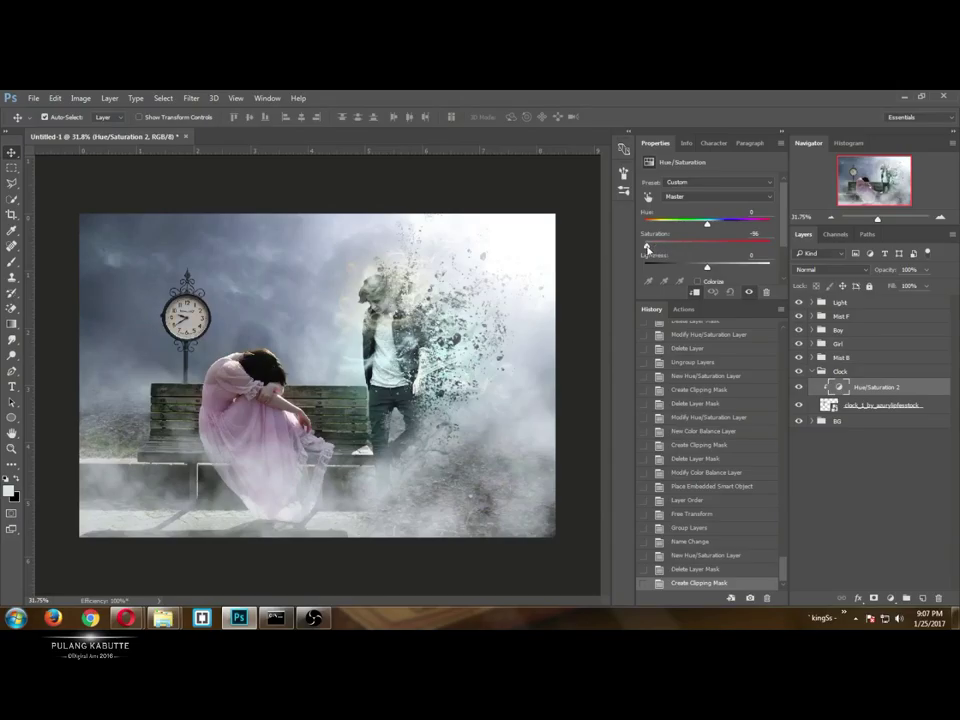
Add a clipped, maskless Levels adjustment to the clock with output levels 47 and 178 and a slightly lowered white input.
left_click(889, 598)
left_click(849, 393)
left_click(695, 292)
right_click(865, 388)
left_click(856, 414)
left_click_drag(716, 302, 716, 349)
left_click_drag(658, 298, 670, 298)
left_click_drag(771, 298, 747, 300)
left_click_drag(674, 301, 681, 304)
left_click_drag(747, 302, 739, 305)
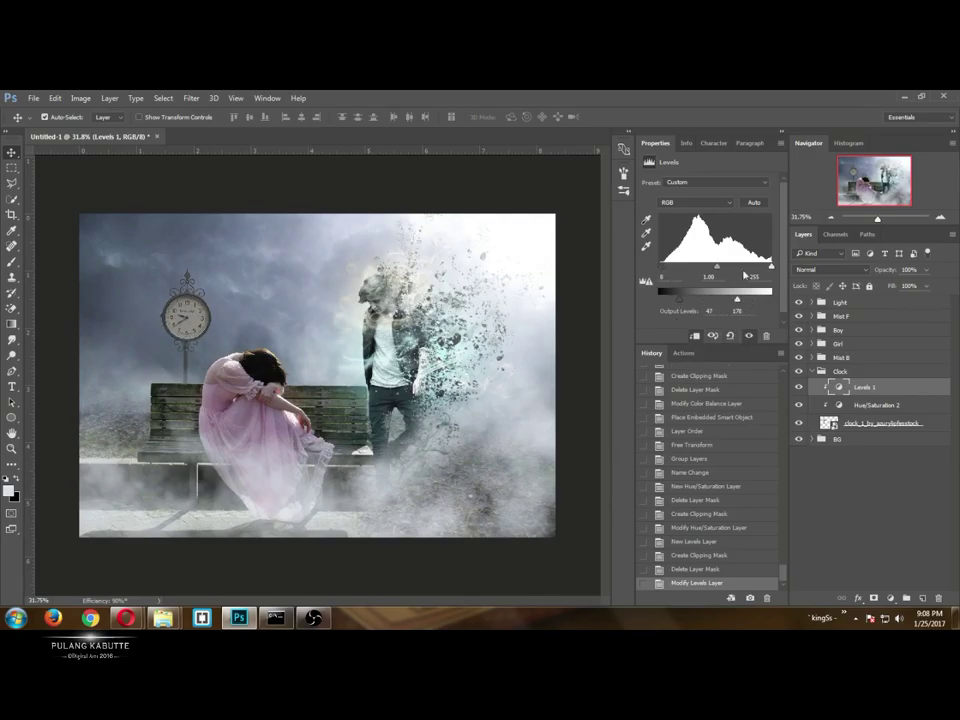
left_click_drag(771, 266, 767, 270)
left_click(812, 372)
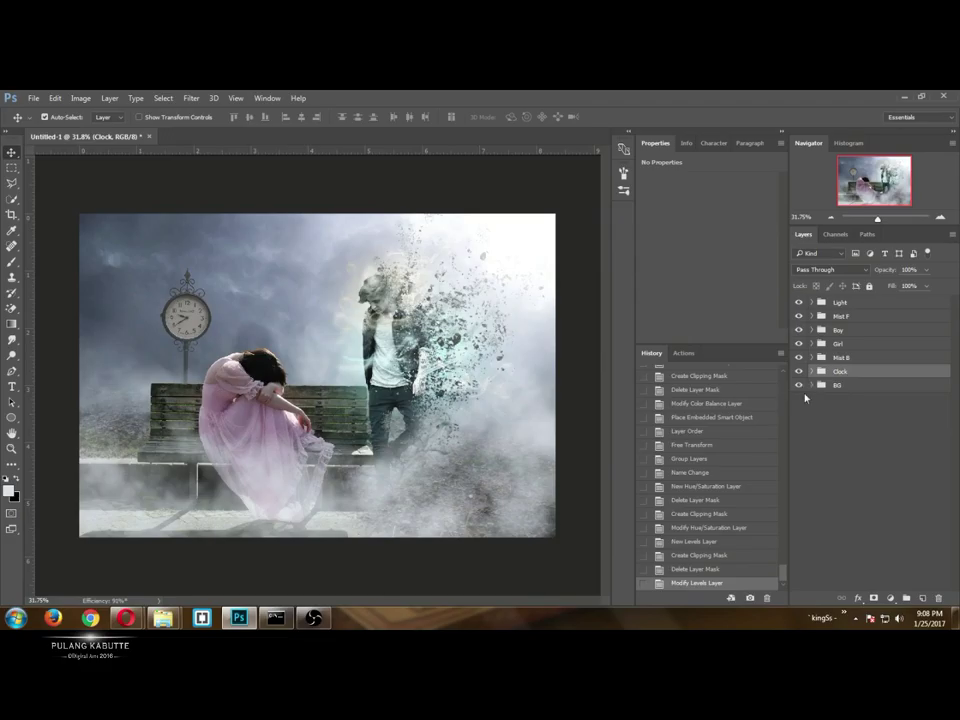
Group Color Balance 1, Hue/Saturation 1 and Group 2 inside the Boy group and name the new group Boy.
left_click(812, 330)
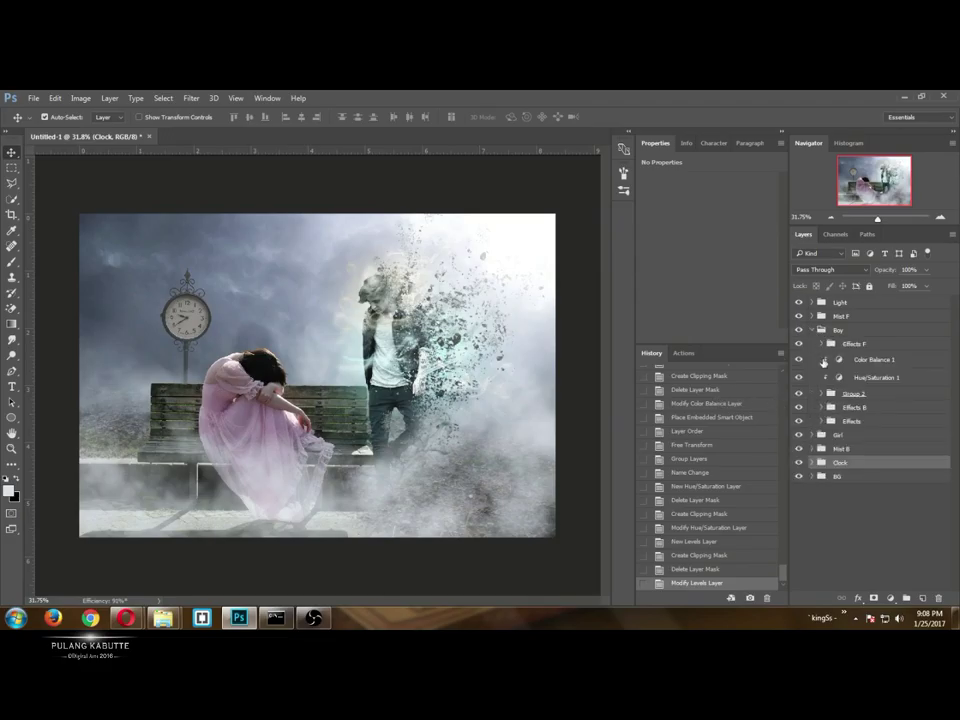
left_click(853, 360)
key("ctrl+g")
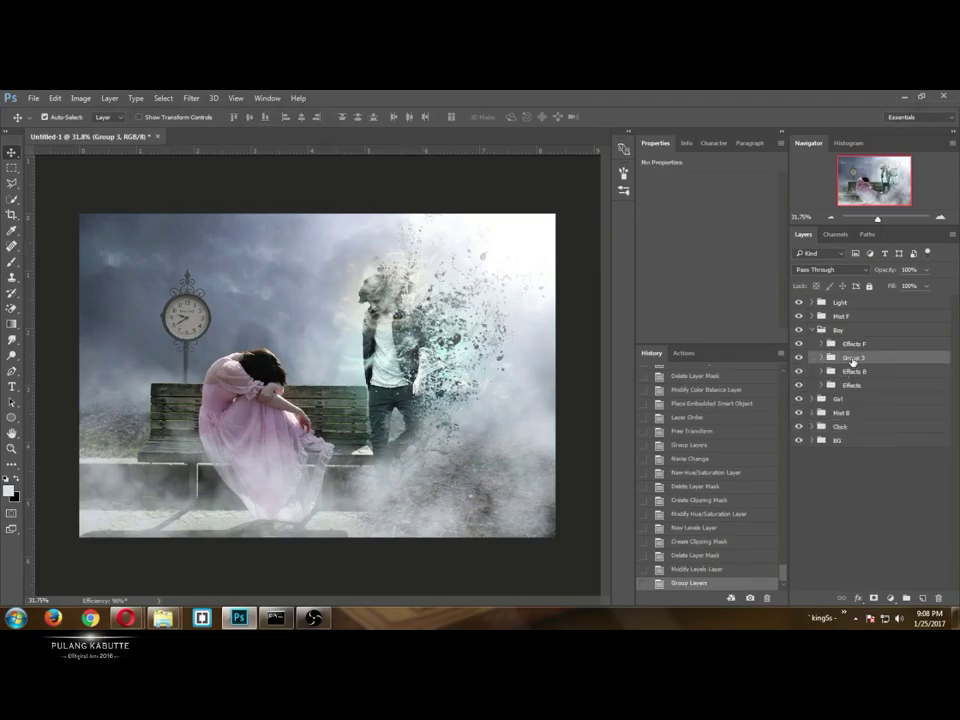
double_click(853, 357)
type("Boy")
key("Return")
left_click(820, 357)
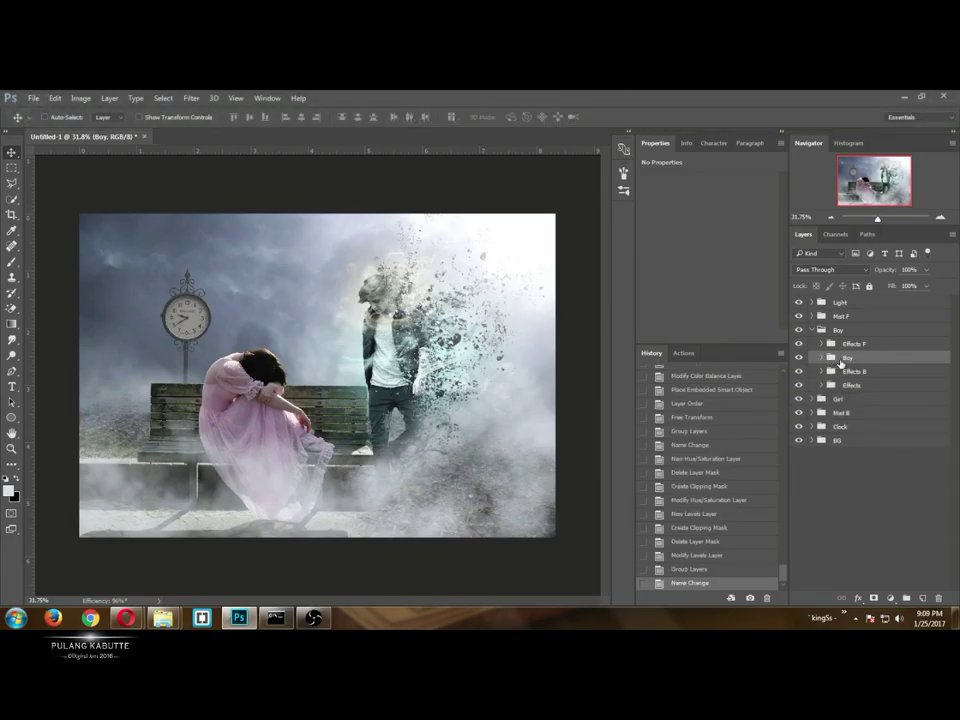
Duplicate the inner Boy group, merge the copy into one layer and convert it to a smart object.
key("ctrl+j")
right_click(849, 361)
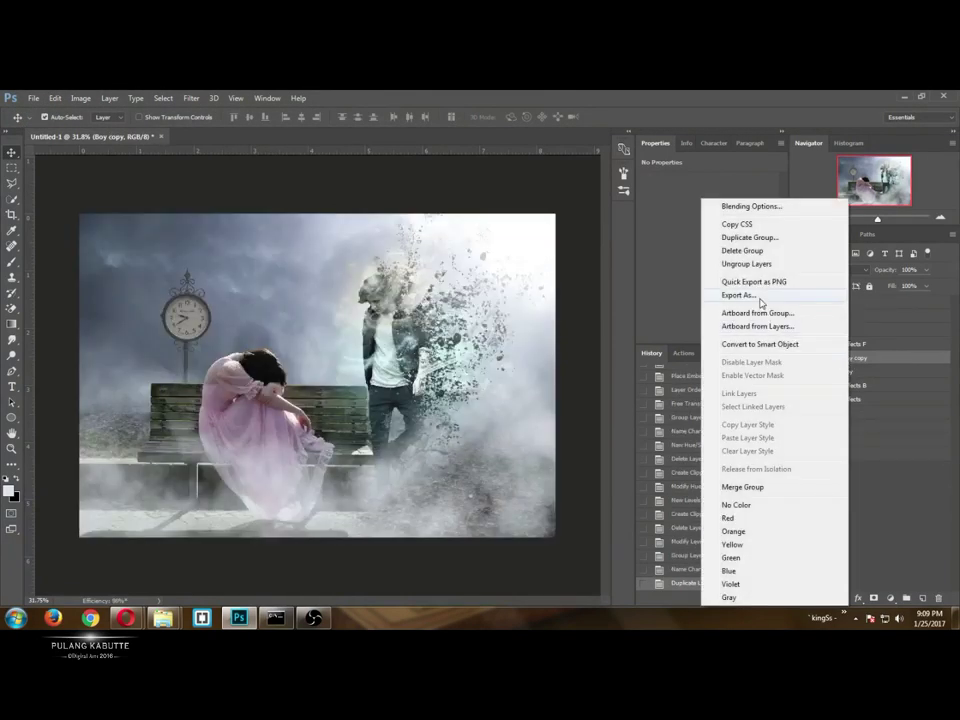
left_click(756, 489)
right_click(878, 363)
left_click(724, 292)
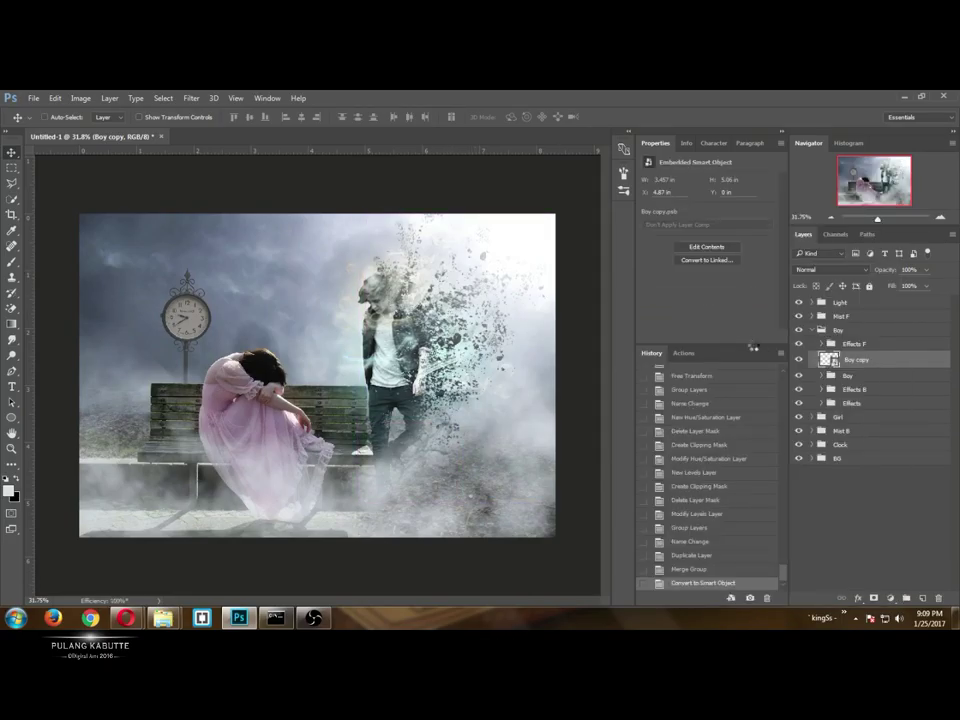
Apply a Gaussian Blur with a 10-pixel radius to the Boy copy smart object.
key("ctrl+alt+f")
type("20")
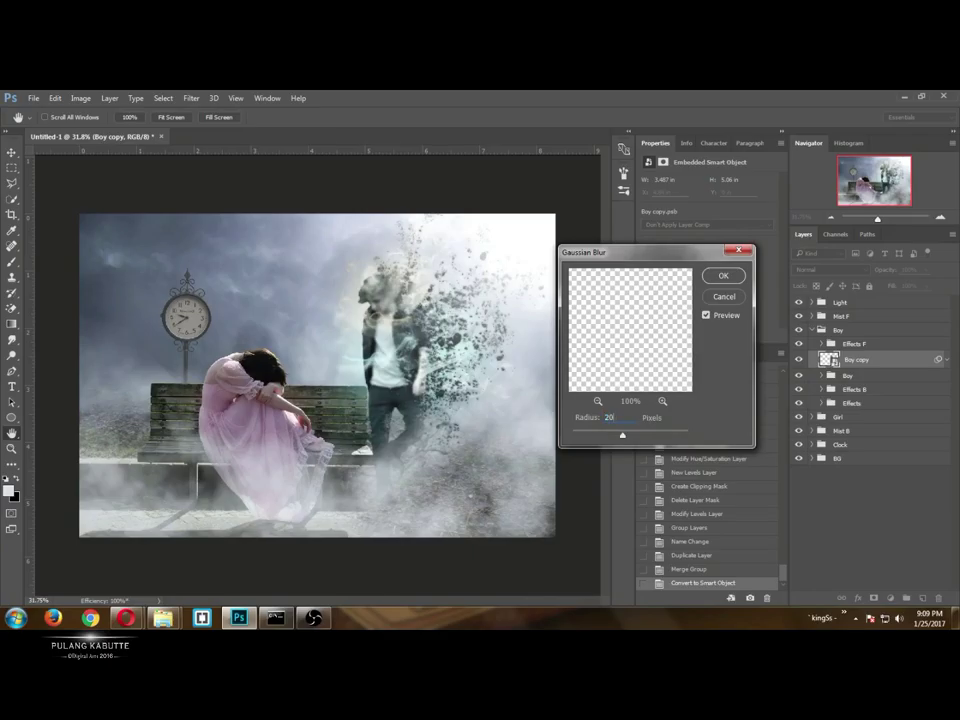
type("30")
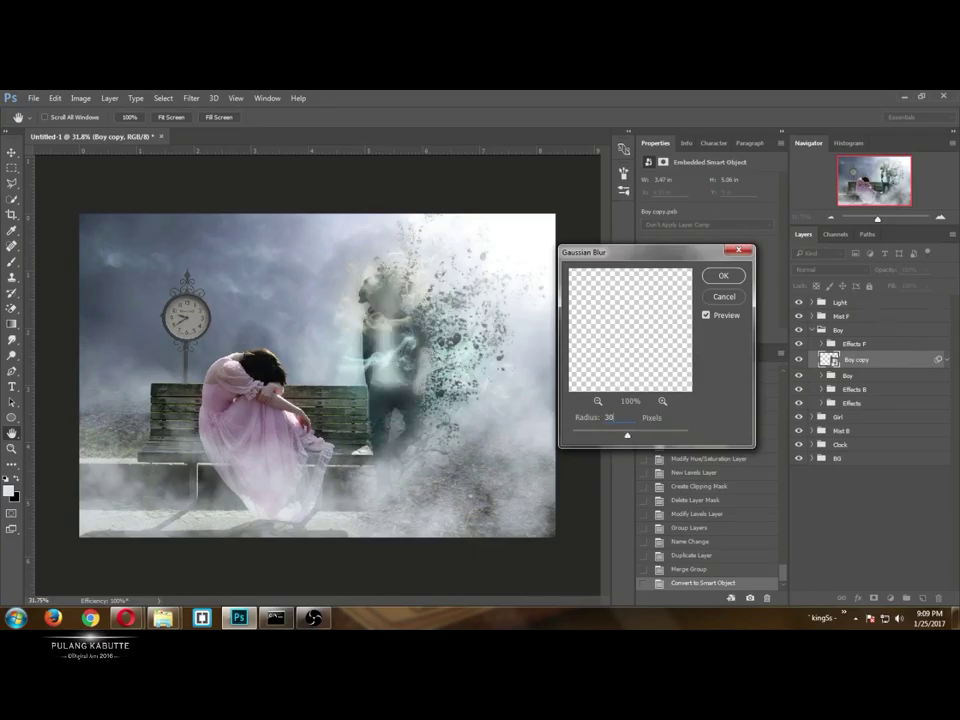
key("BackSpace")
type("10")
key("Return")
scroll(407, 352, "up", 4)
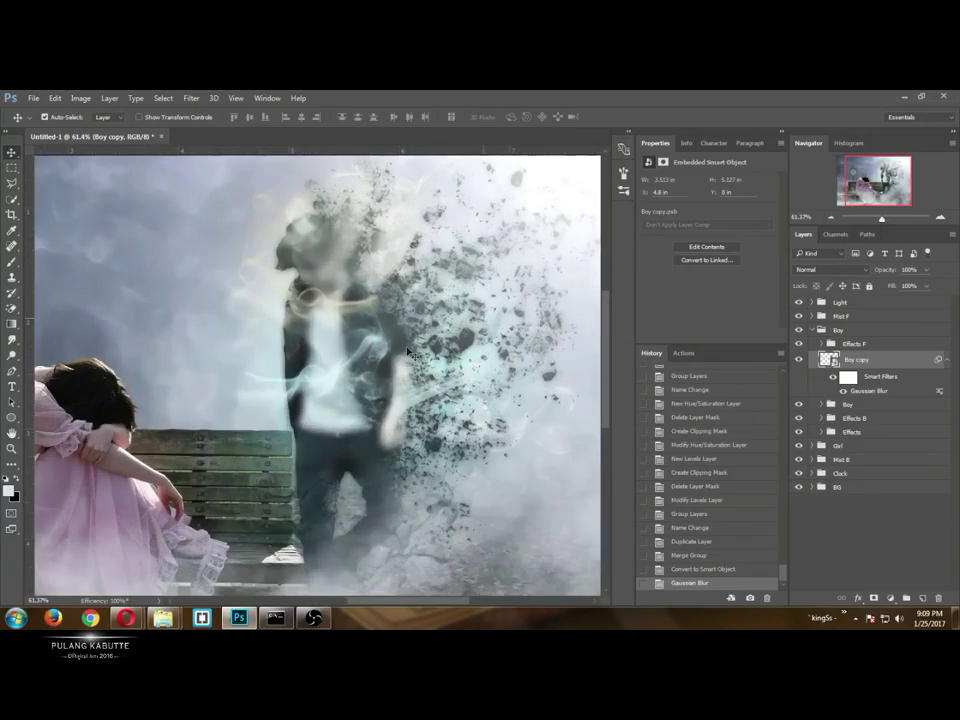
Enlarge Boy copy to about 3.68 by 5.37 inches and move it below the inner Boy group.
key("ctrl+t")
left_click(493, 302)
scroll(443, 366, "down", 5)
left_click_drag(561, 506, 567, 511)
key("Return")
scroll(526, 388, "up", 1)
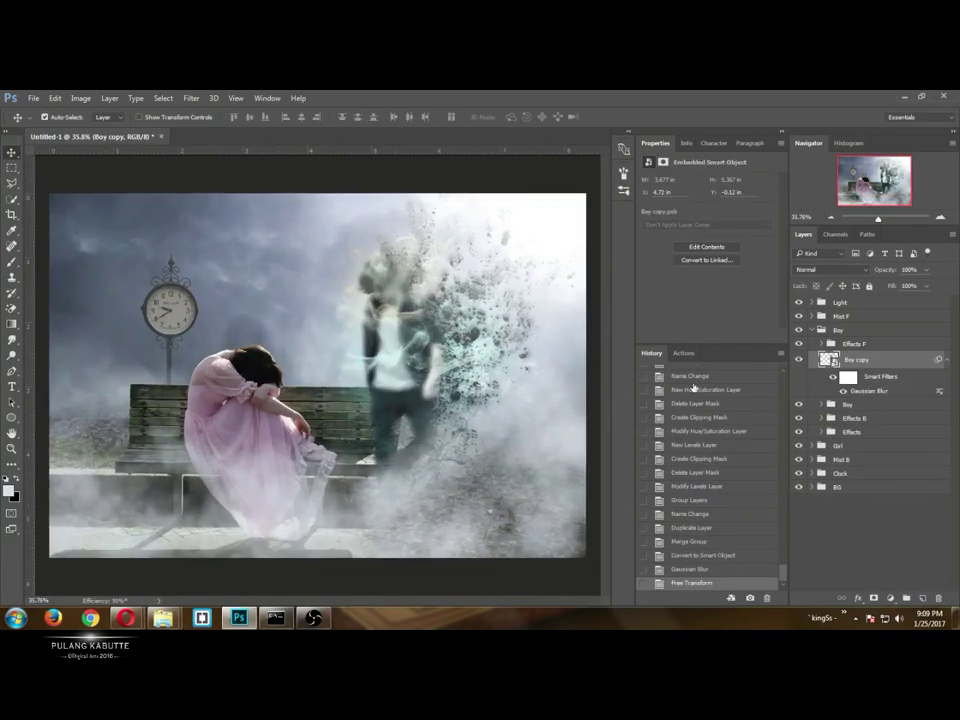
key("ctrl+bracketleft")
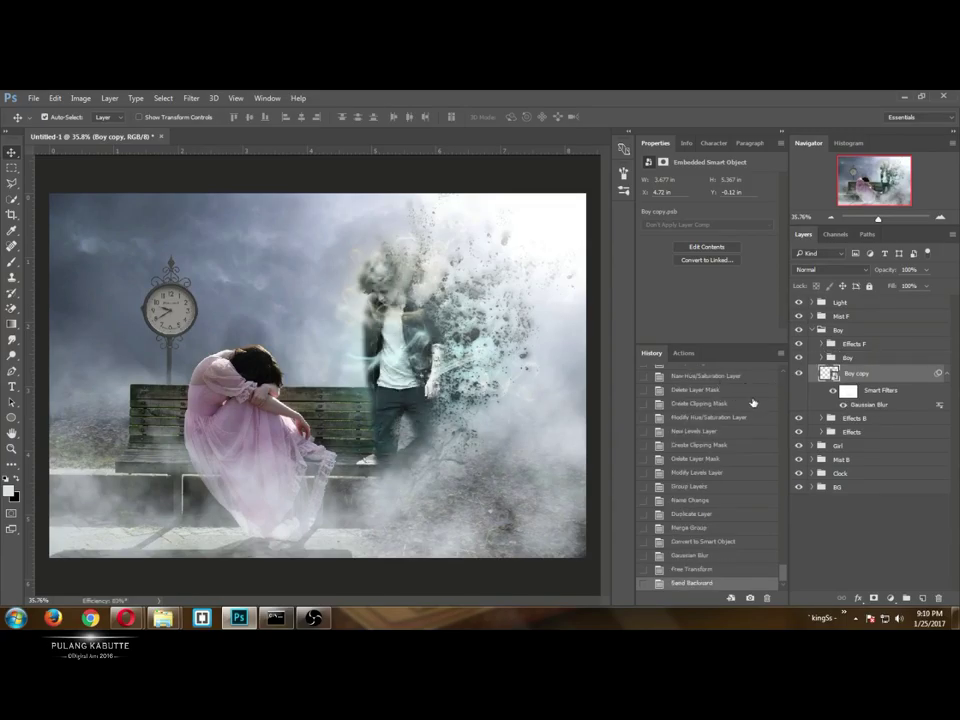
Try Gaussian Blur radii of 20 and 5 pixels on the Boy copy smart filter.
double_click(868, 405)
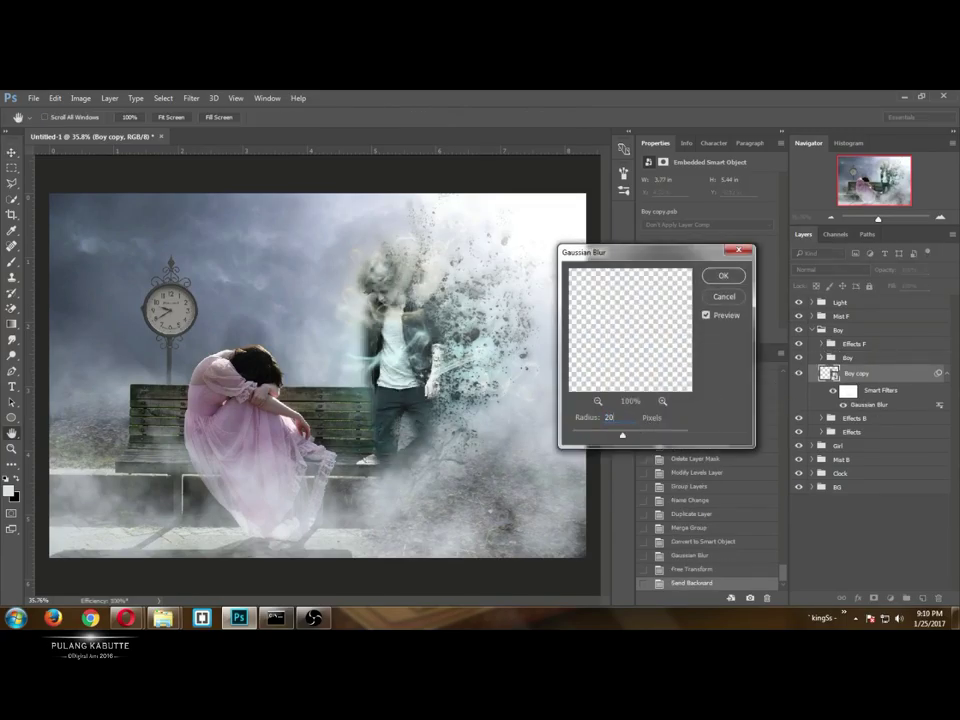
type("5")
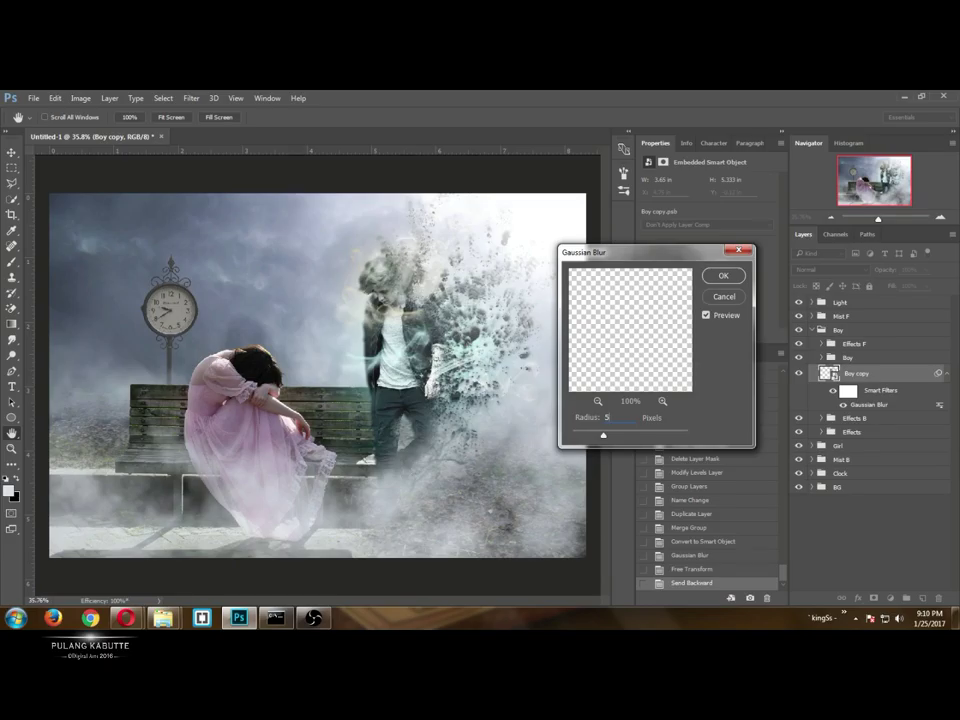
key("Return")
Try Screen, Multiply and Soft Light blending on Boy copy, return it to Normal, and test its fill and opacity.
left_click(830, 269)
left_click(815, 354)
left_click(828, 270)
left_click(808, 310)
left_click(826, 270)
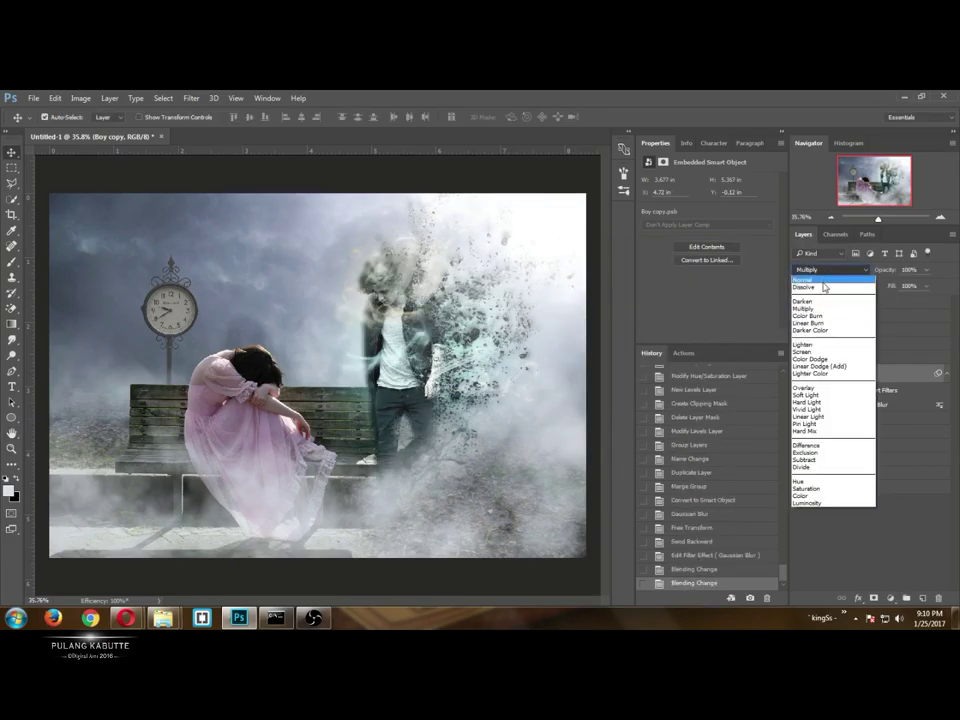
left_click(819, 395)
left_click(830, 269)
left_click(840, 274)
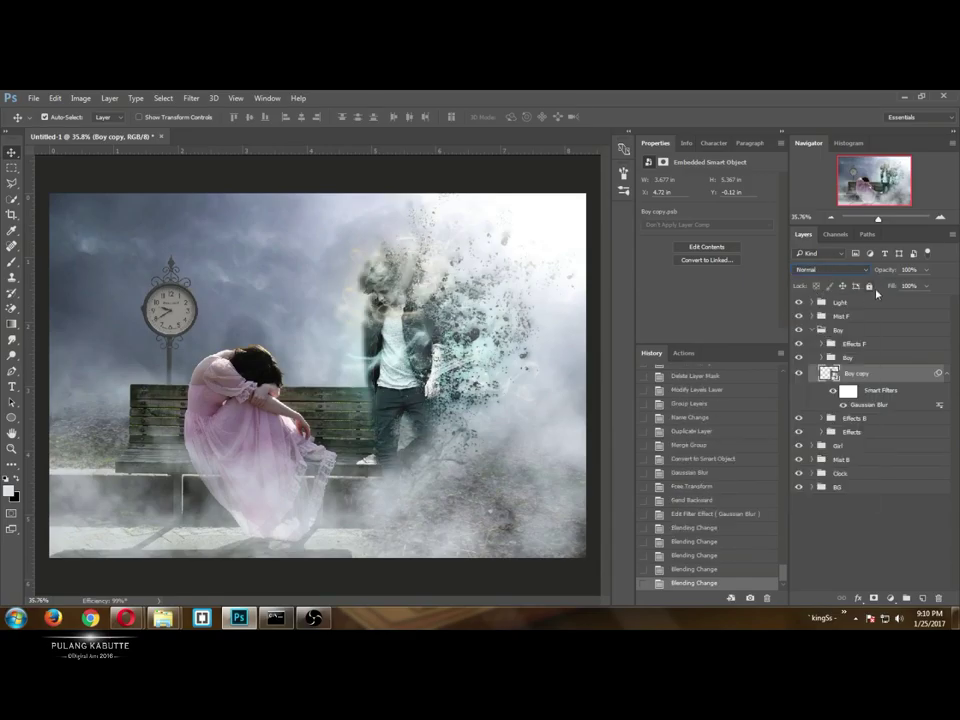
left_click_drag(869, 290, 918, 275)
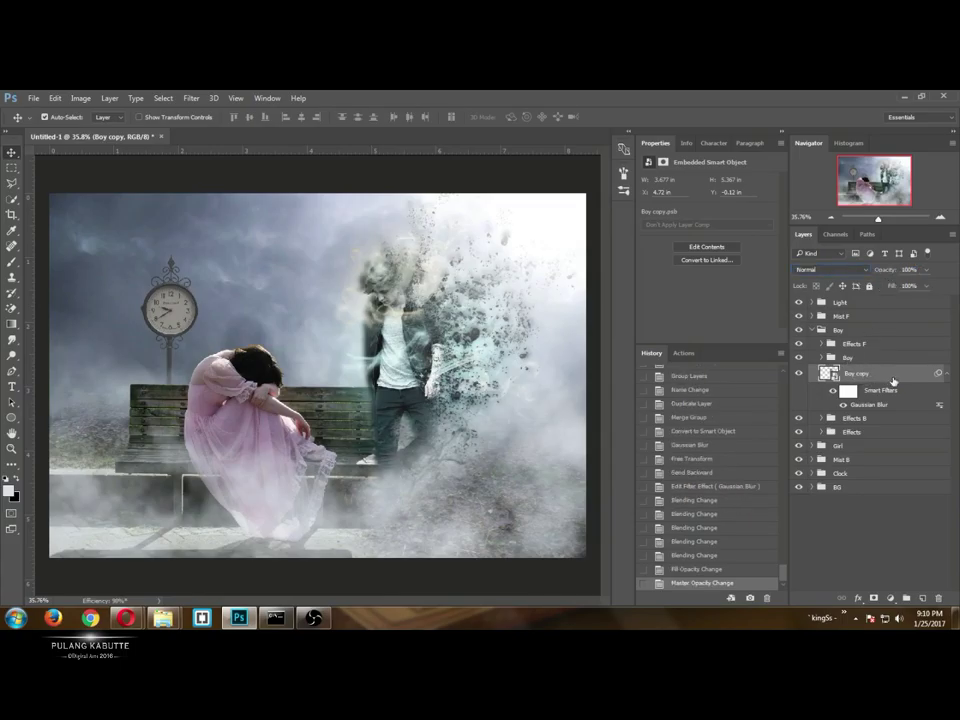
Clip a Hue/Saturation adjustment to Boy copy, delete its layer mask and set Saturation to -100.
left_click(906, 598)
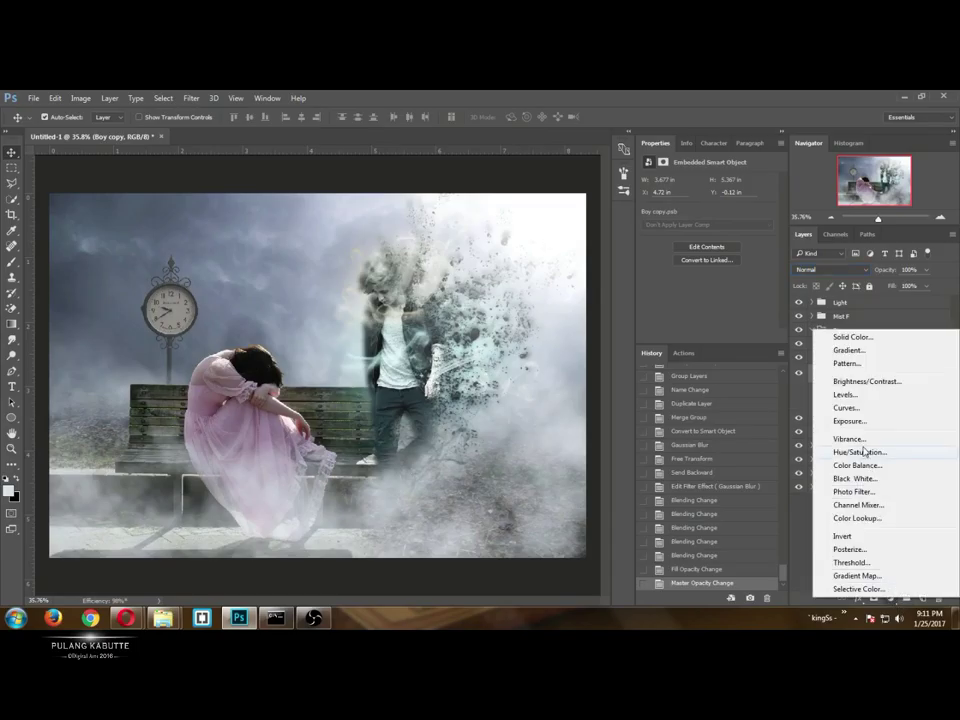
left_click(858, 452)
key("ctrl+alt+g")
right_click(840, 372)
left_click(860, 397)
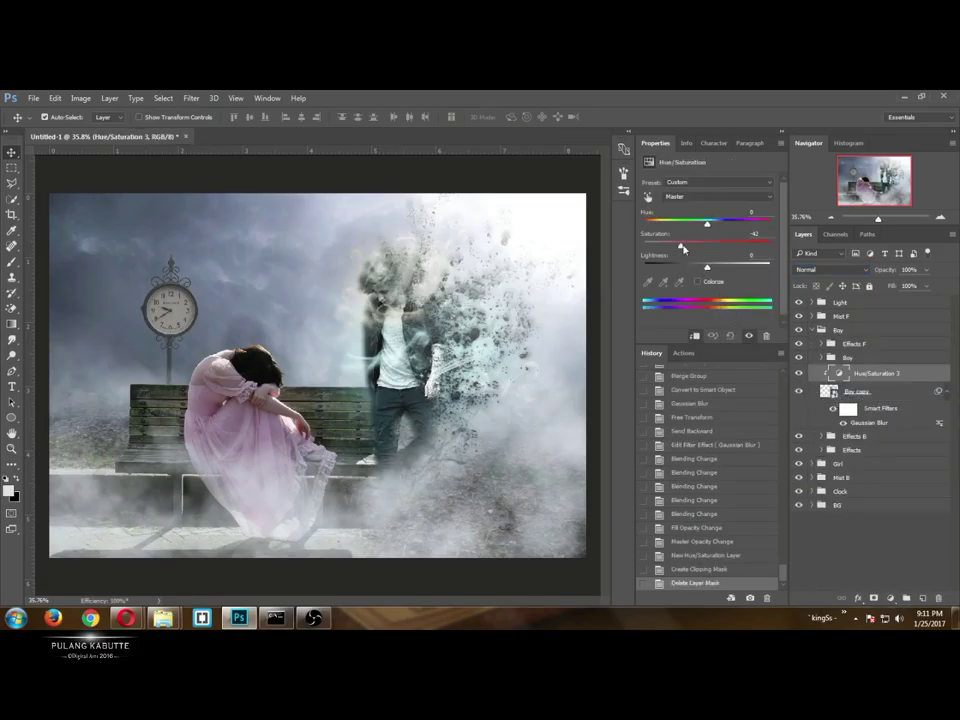
left_click_drag(707, 245, 644, 245)
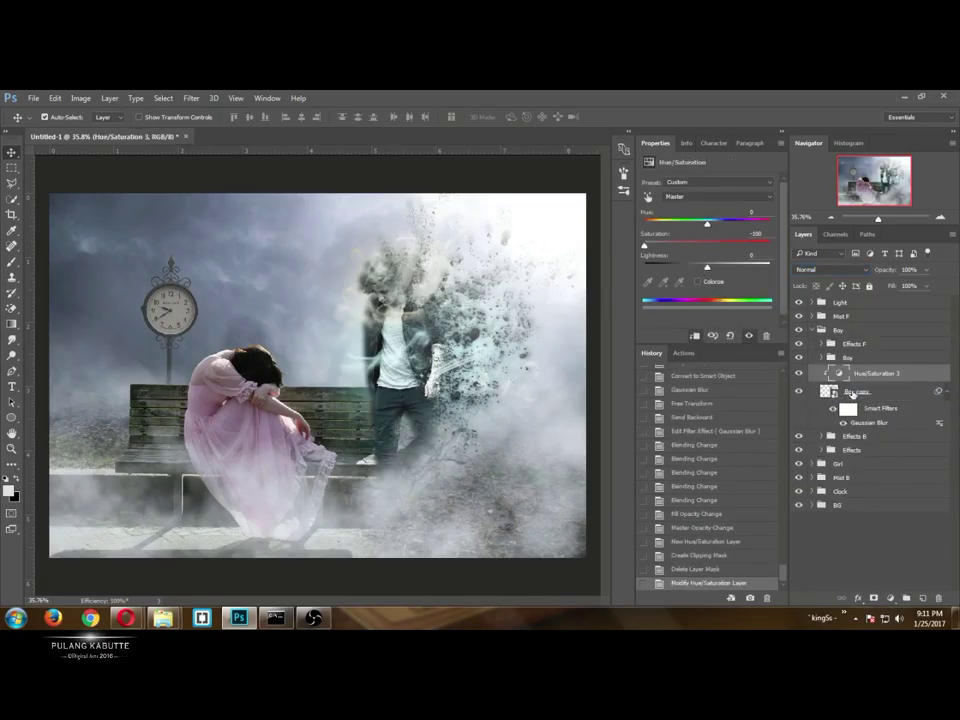
Set the opacity of Boy copy to 53%.
left_click(850, 392)
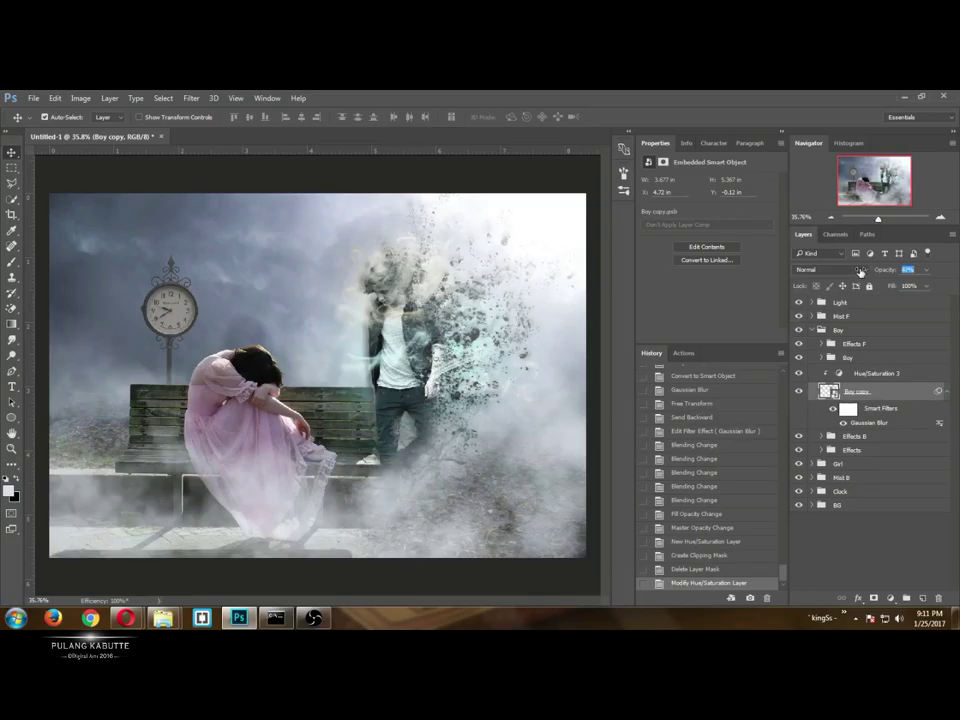
left_click_drag(863, 270, 848, 412)
scroll(394, 311, "up", 5)
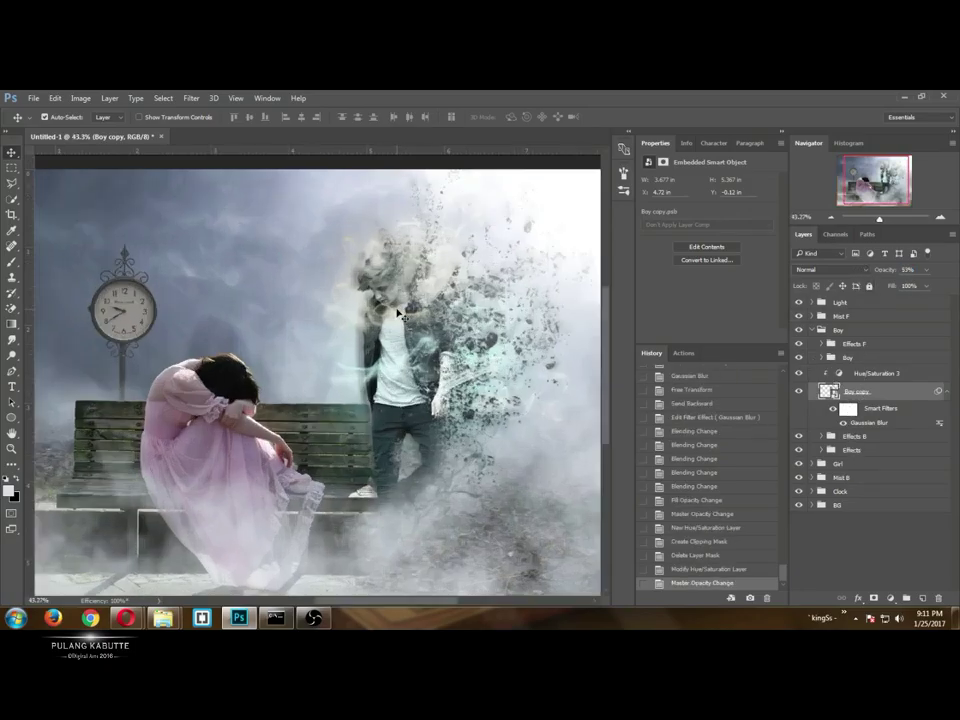
Compare the image with and without Boy copy, then delete the Hue/Saturation adjustment and the Boy copy layer.
left_click(799, 391)
key("Delete")
scroll(439, 402, "down", 4)
key("ctrl+z")
left_click(799, 391)
left_click(866, 374)
left_click(799, 374)
left_click(799, 374)
key("Delete")
key("Delete")
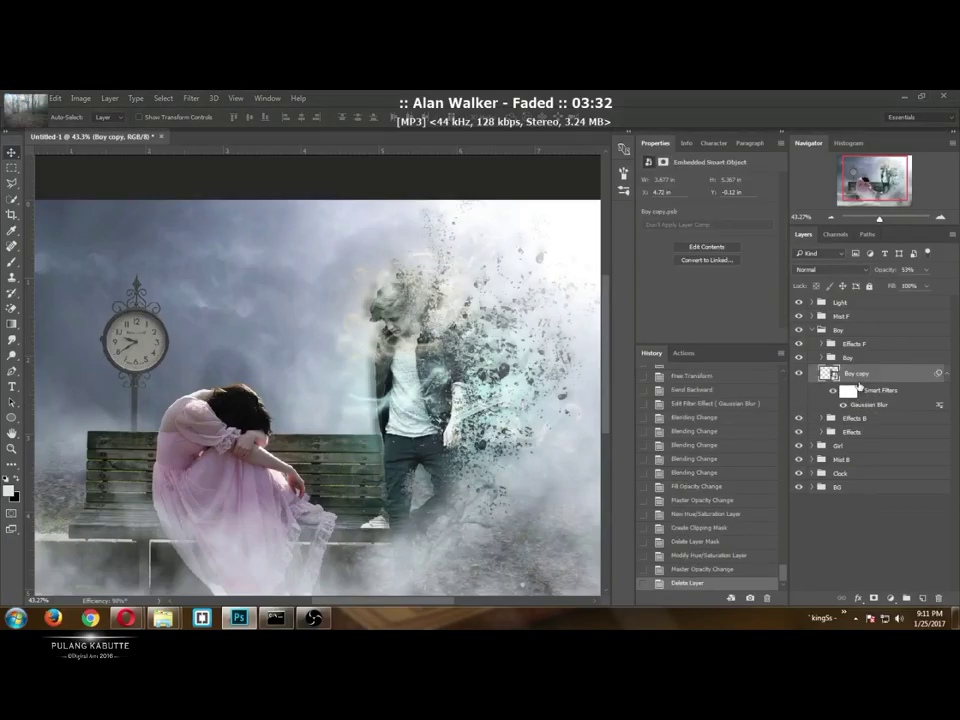
scroll(418, 397, "down", 2)
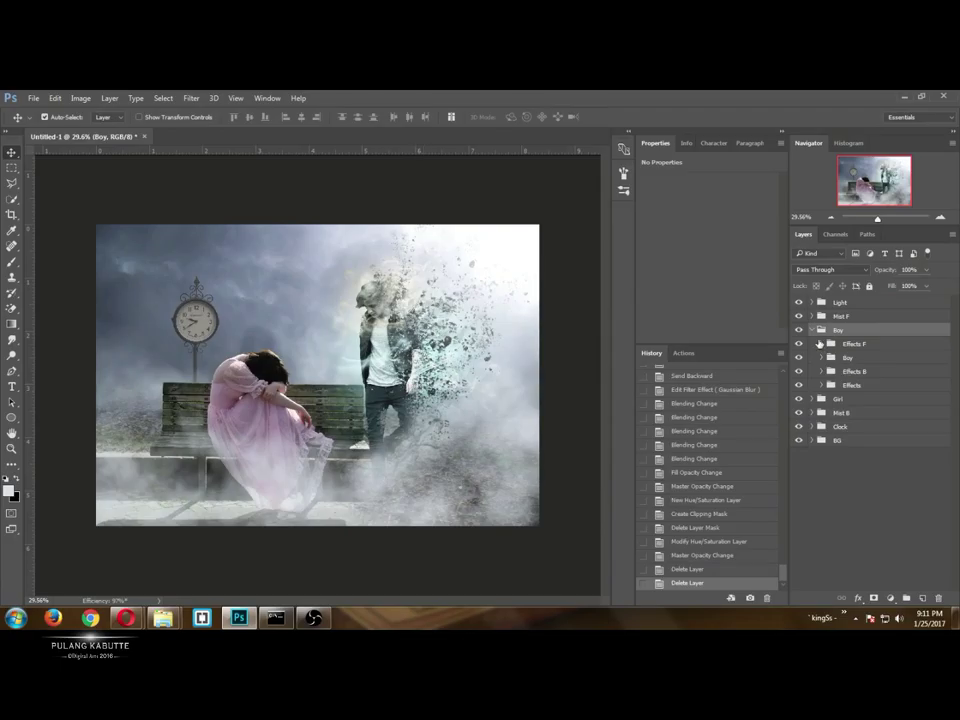
Group Effects F, Boy, Effects B and Effects inside the outer Boy group, and clip a new layer to that group.
left_click(852, 343)
left_click(851, 385, "shift")
key("ctrl+g")
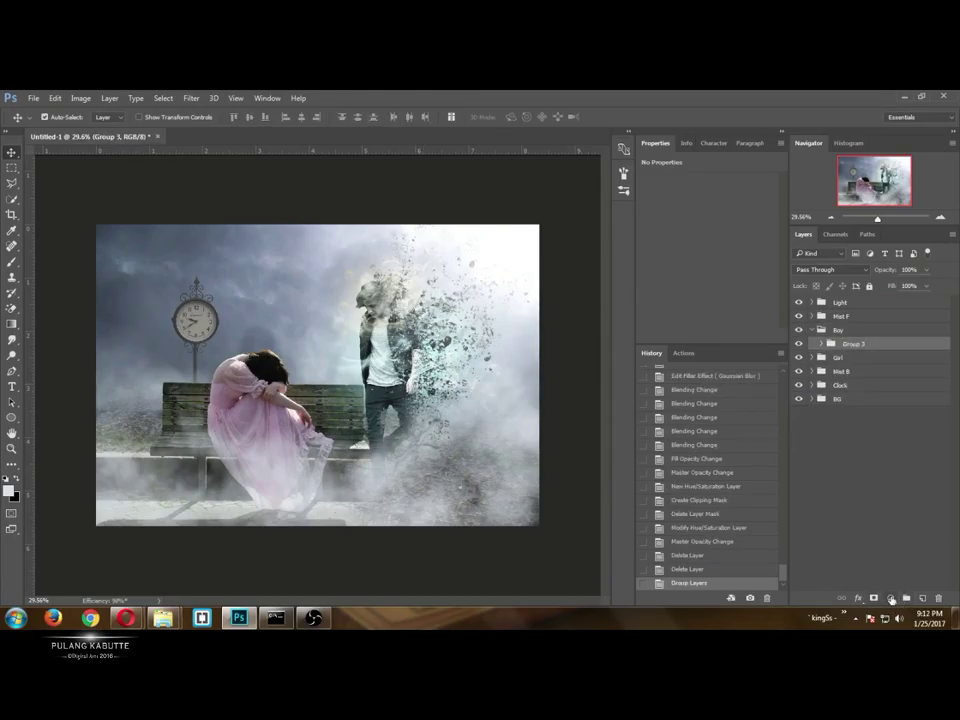
left_click(891, 599)
left_click(805, 445)
left_click(922, 598)
key("ctrl+alt+g")
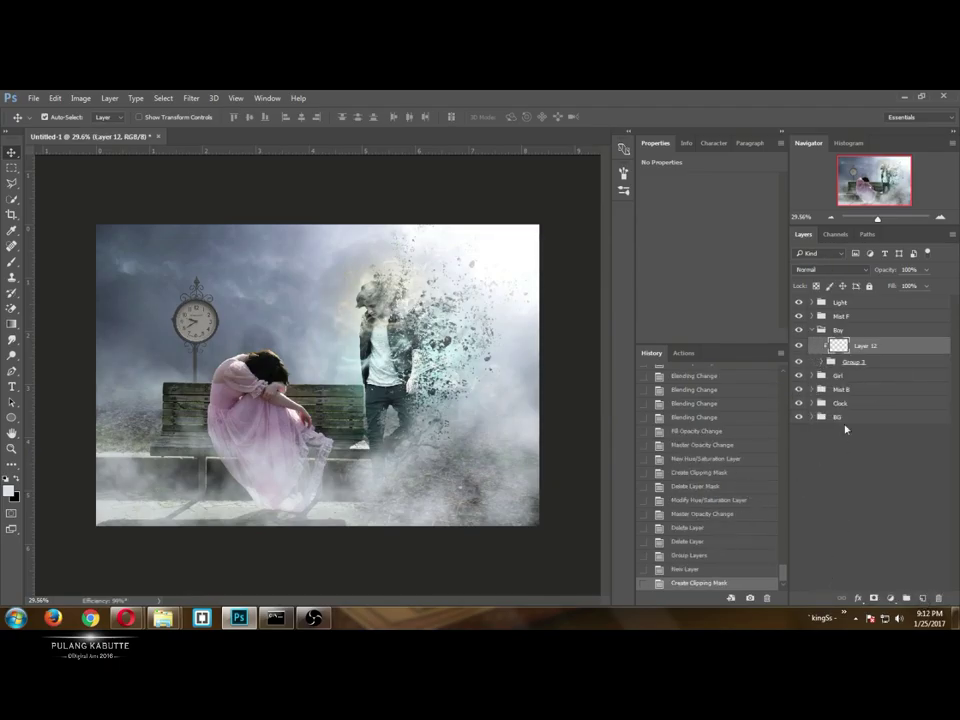
Choose a large soft round brush and turn off its Transfer, Scattering and Shape Dynamics options.
key("b")
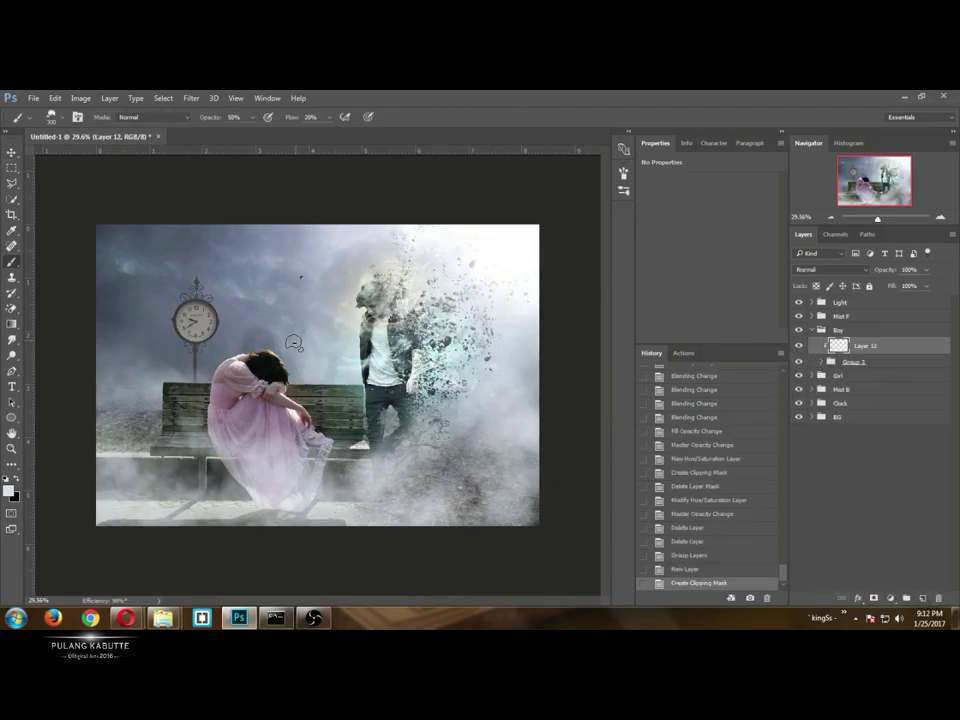
right_click(307, 283)
key("Escape")
left_click(238, 617)
left_click(163, 617)
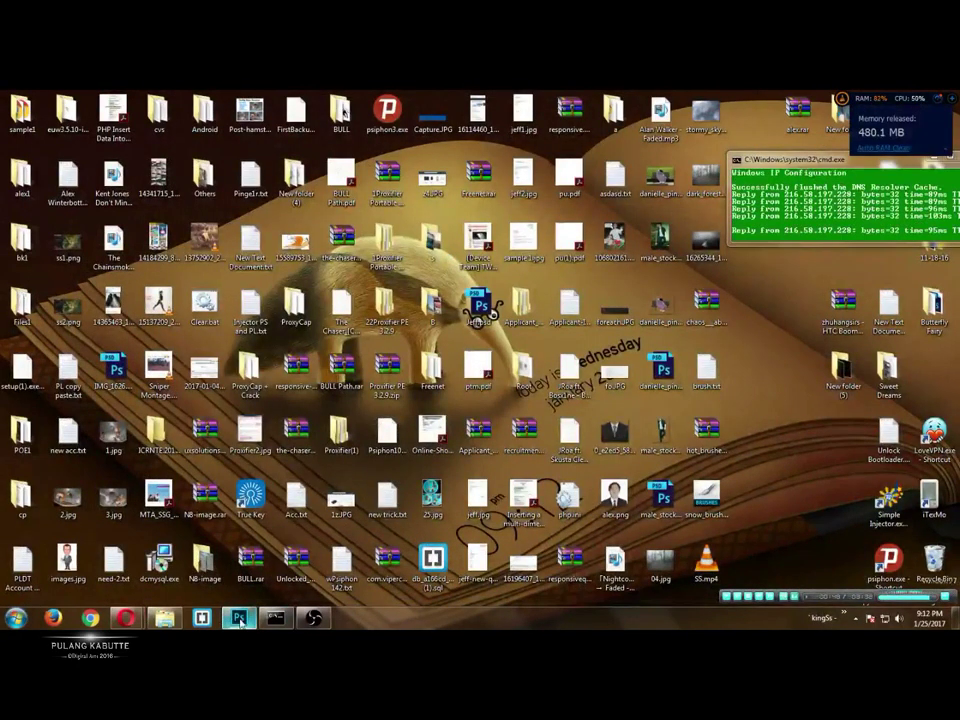
left_click(224, 620)
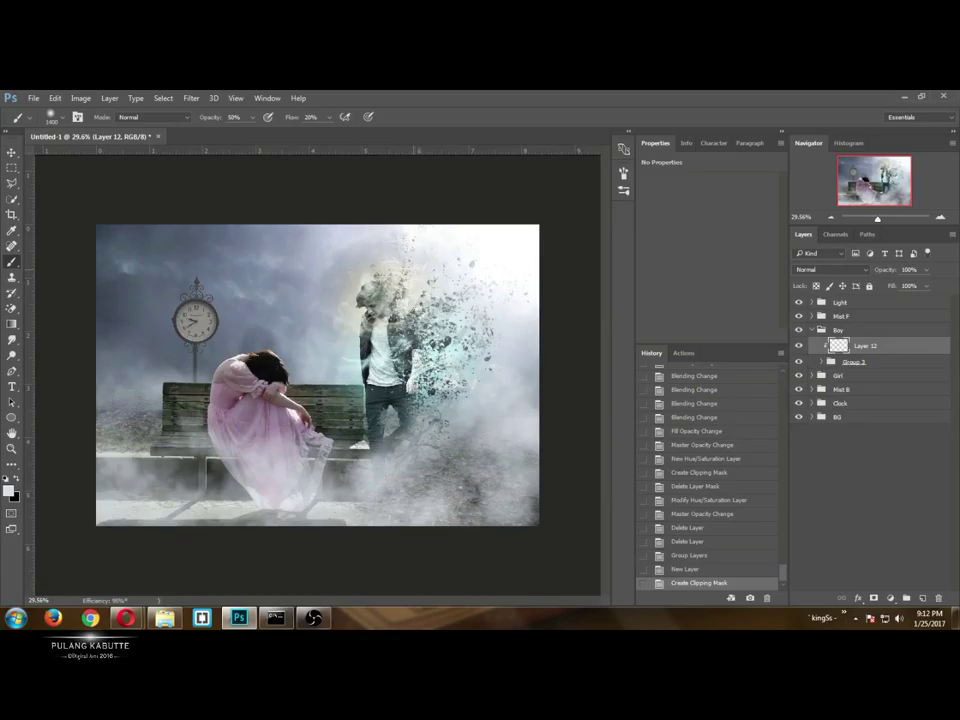
left_click(414, 275)
left_click(474, 293)
key("F5")
left_click(339, 277)
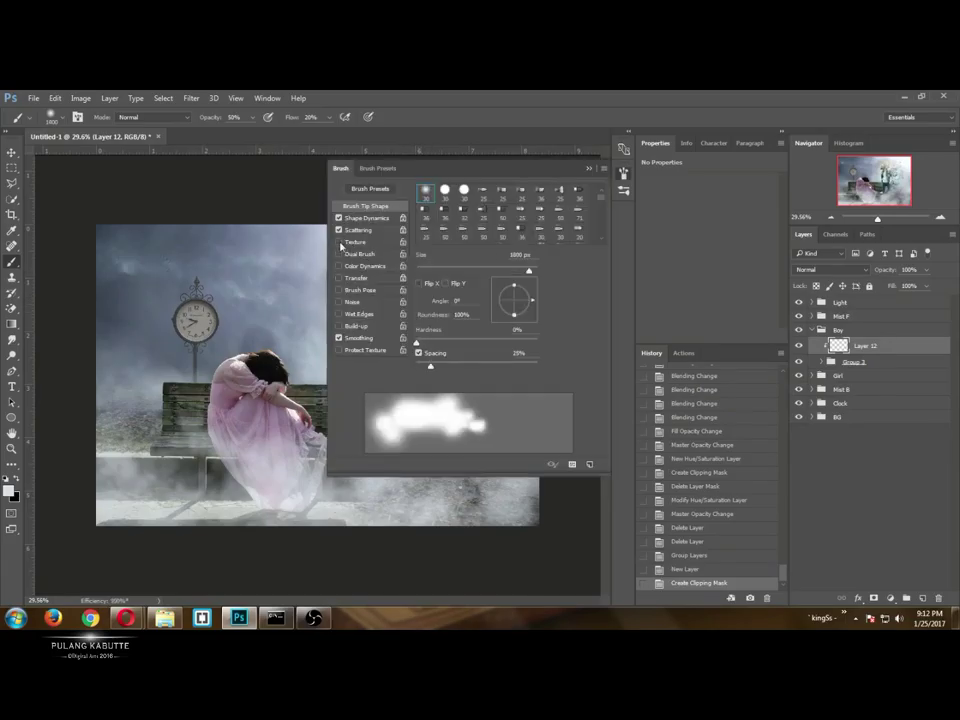
left_click(339, 229)
left_click(339, 218)
key("F5")
Paint test strokes over the upper fragments on the clipped layer, then clear the whole layer and deselect.
left_click(378, 231)
left_click(423, 264)
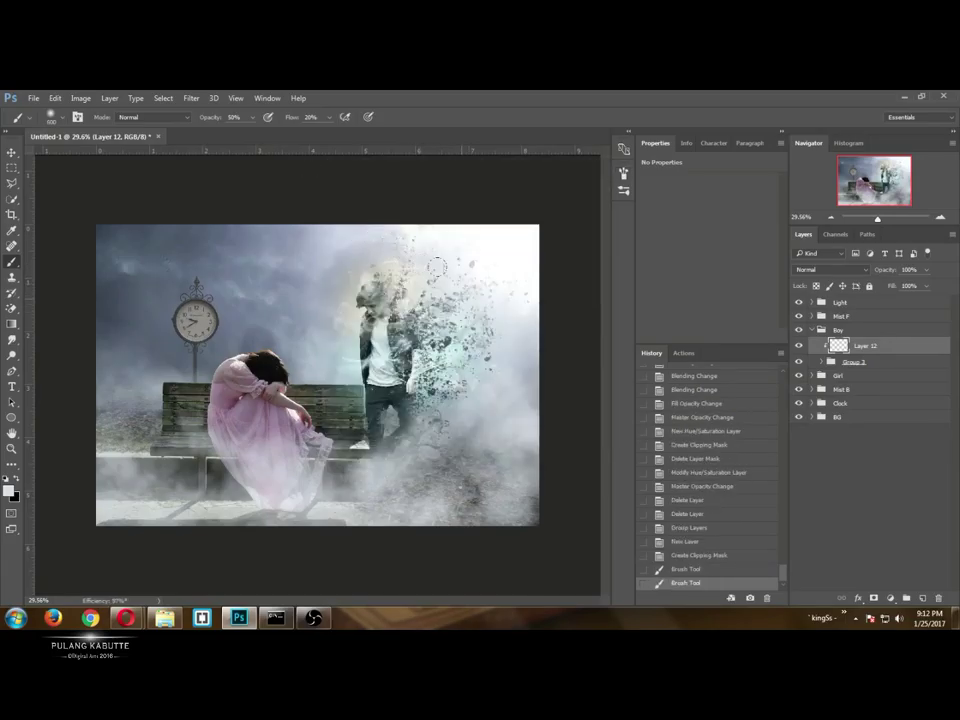
left_click_drag(400, 254, 440, 258)
left_click_drag(445, 258, 456, 261)
key("ctrl+a")
key("Delete")
key("ctrl+d")
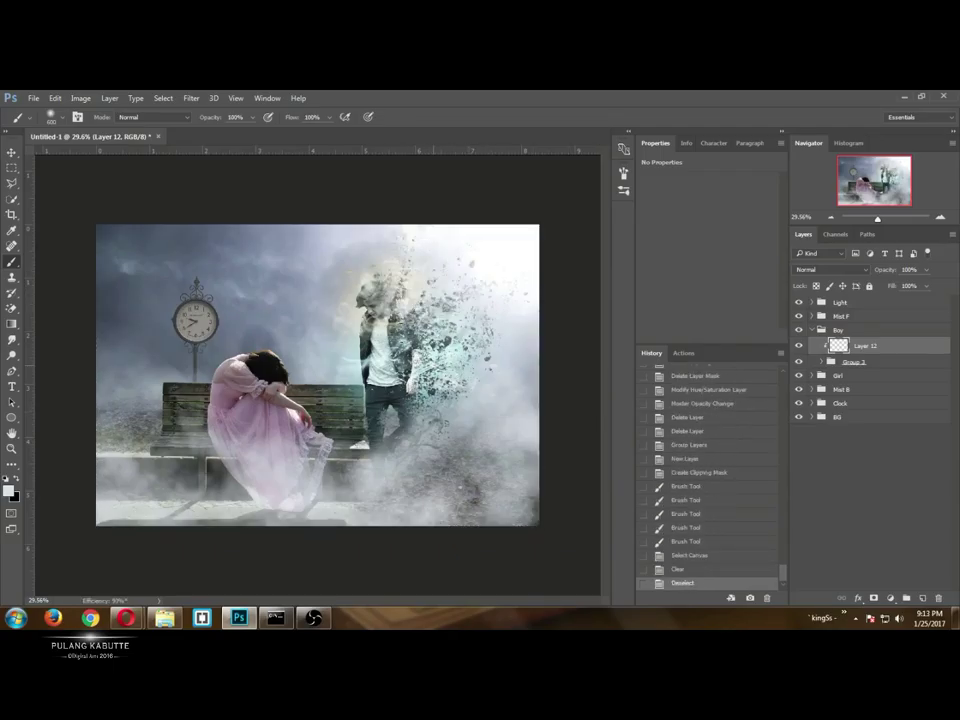
Paint white over the boy's fragments and head on the clipped layer with a 600-pixel brush at 100% opacity and flow.
left_click(397, 276)
left_click(450, 306)
left_click(448, 347)
left_click(428, 403)
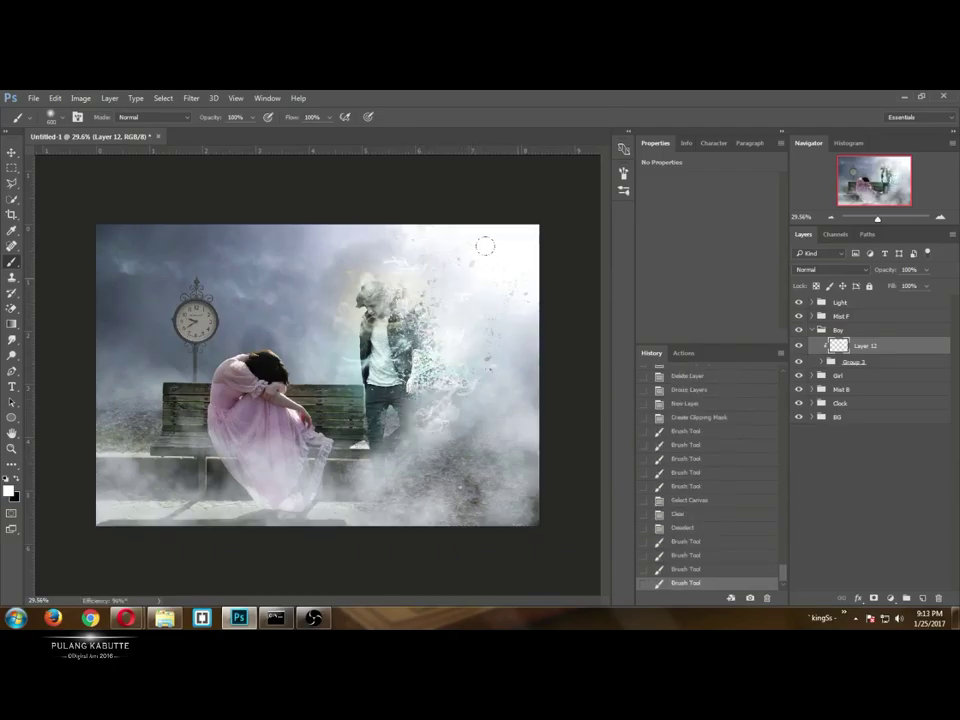
left_click(452, 262)
left_click(388, 289)
Try Screen and Color Dodge blending on Layer 12, then set it to Soft Light.
left_click(830, 269)
left_click(805, 350)
left_click(830, 269)
left_click(813, 359)
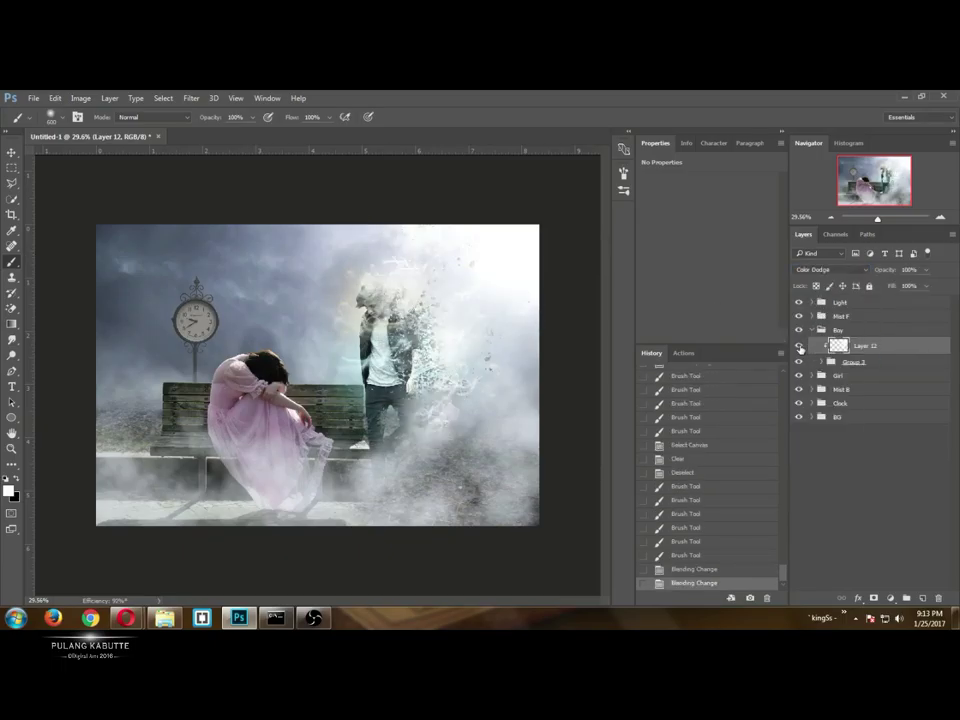
scroll(829, 272, "down", 1)
scroll(829, 272, "up", 2)
left_click(829, 272)
left_click(829, 279)
left_click(830, 269)
left_click(831, 386)
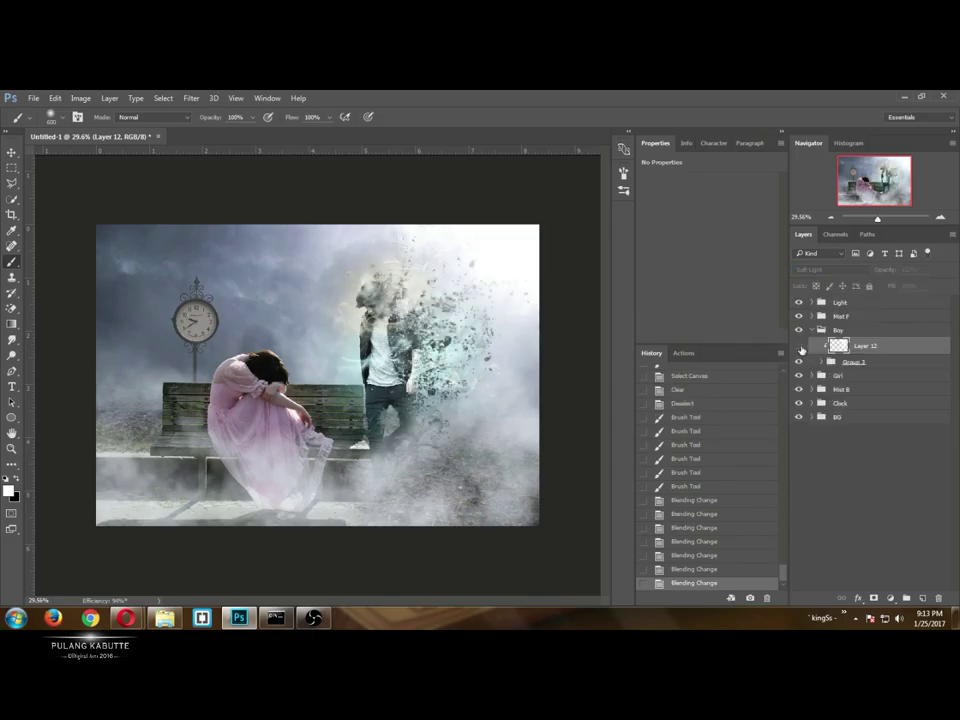
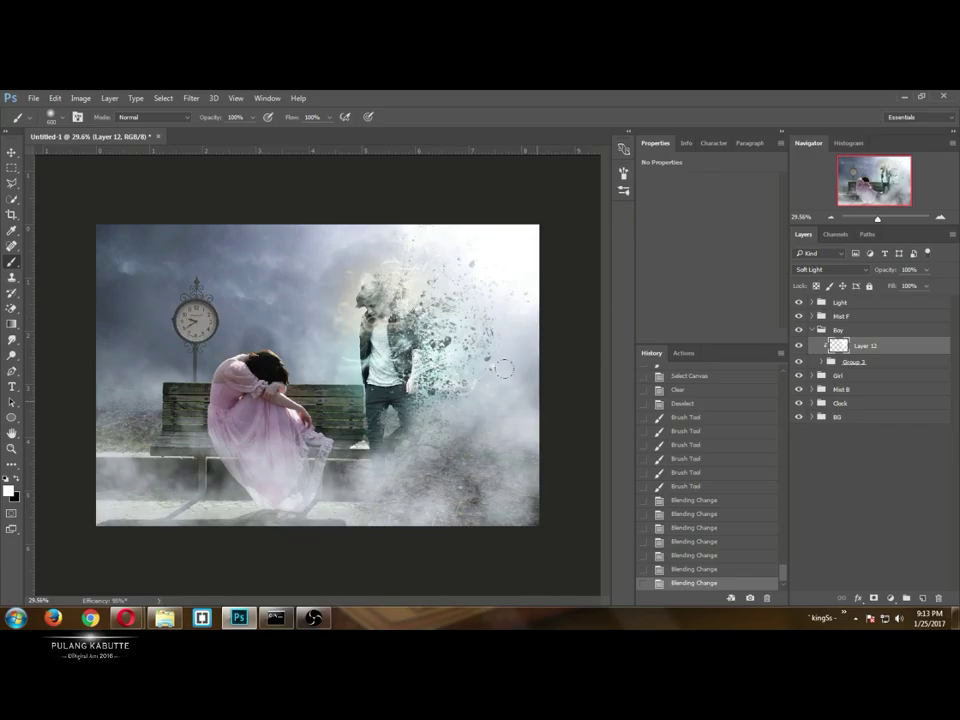
Clip another new layer above Layer 12 and load the boy and his fragments as a selection from their layers.
key("ctrl+shift+alt+n")
left_click(866, 352, "alt")
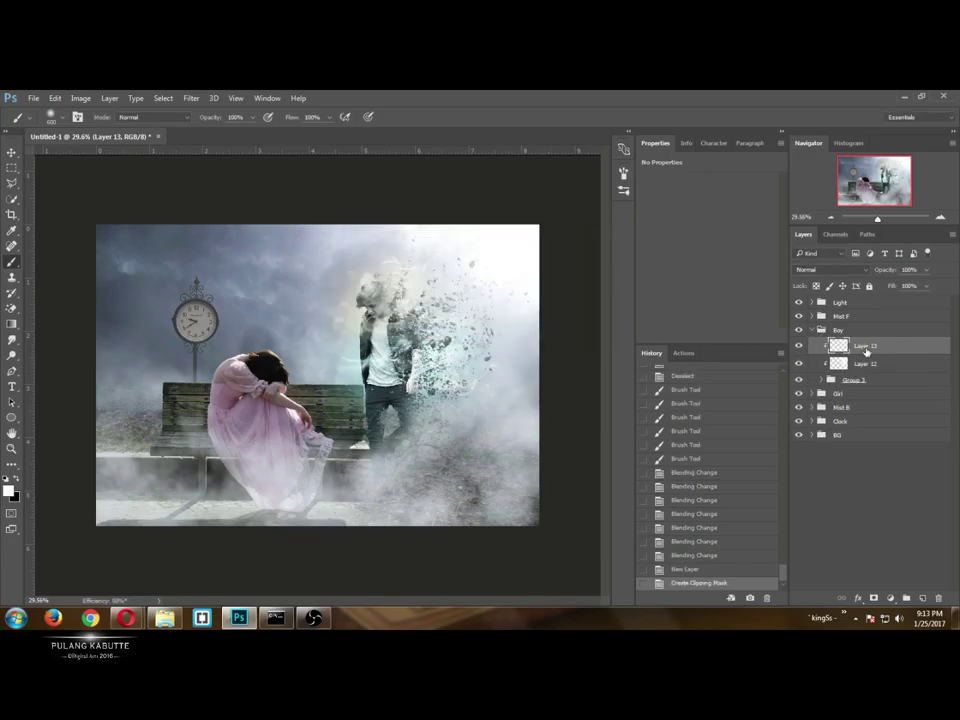
left_click(822, 380)
left_click(831, 408)
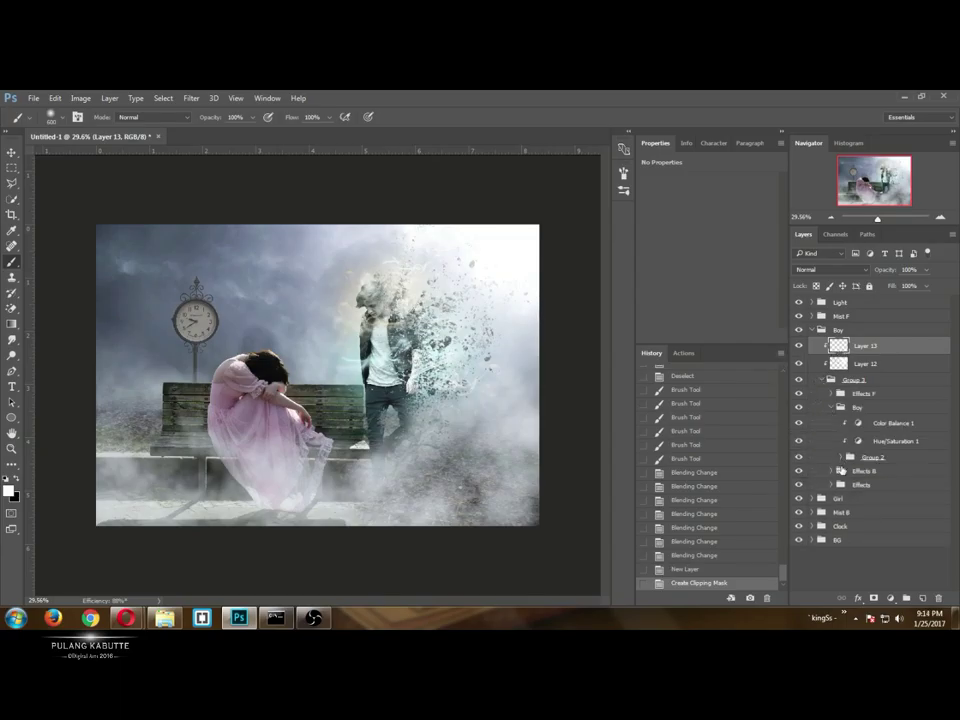
left_click(841, 457)
left_click(852, 473)
left_click(866, 496, "ctrl")
left_click(888, 511, "ctrl")
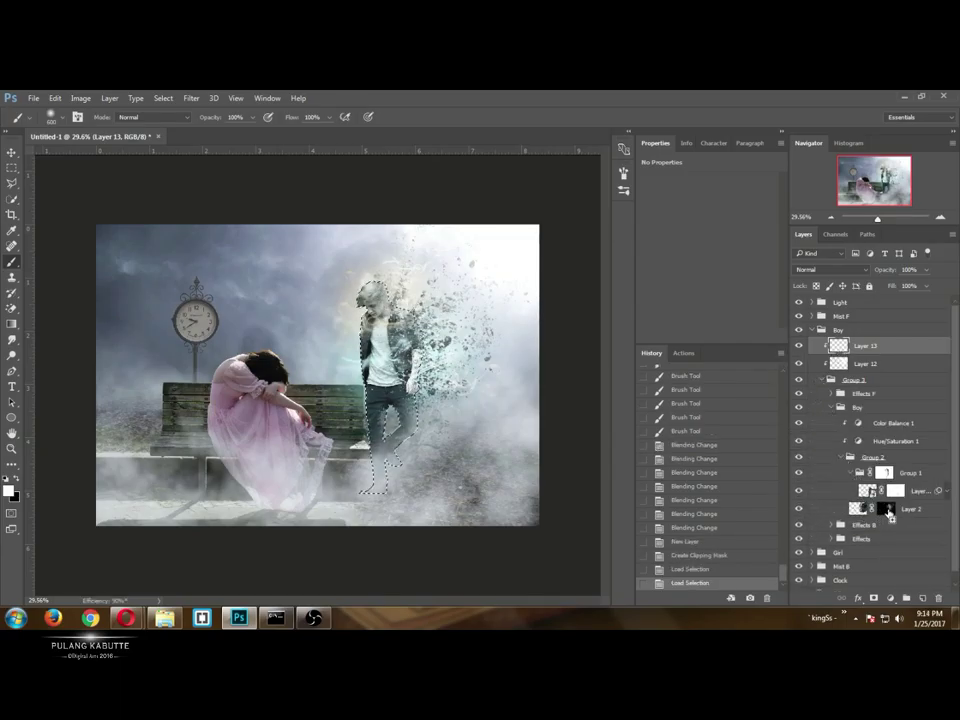
Fill the selection on Layer 13 with 50% gray, deselect, and set the layer's blending to Overlay.
left_click(822, 380)
key("shift+F5")
left_click(486, 238)
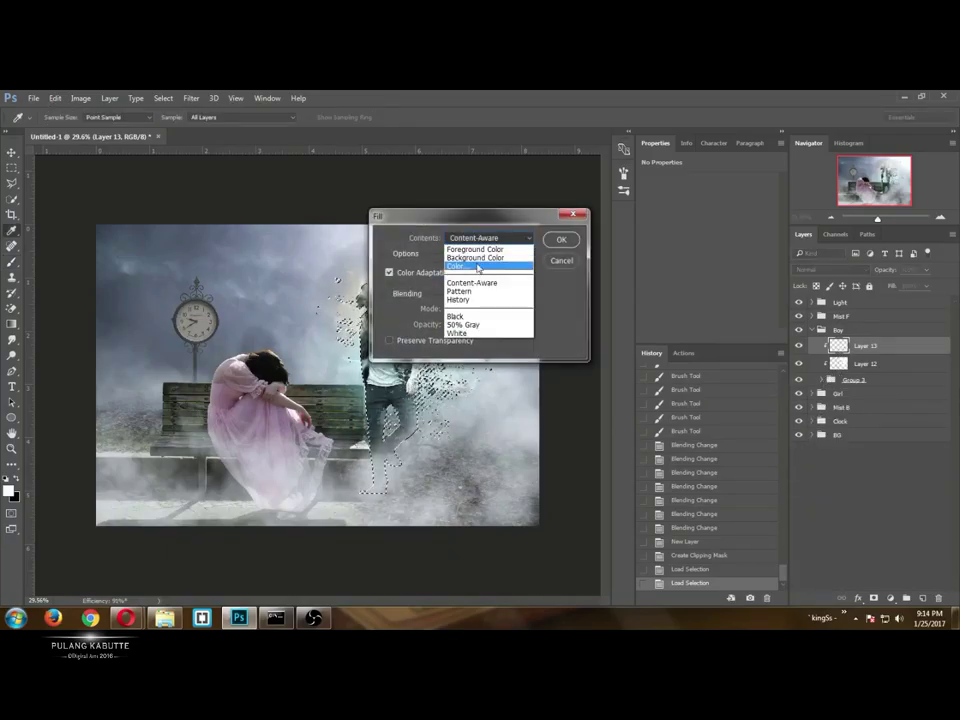
left_click(465, 326)
left_click(561, 240)
key("ctrl+d")
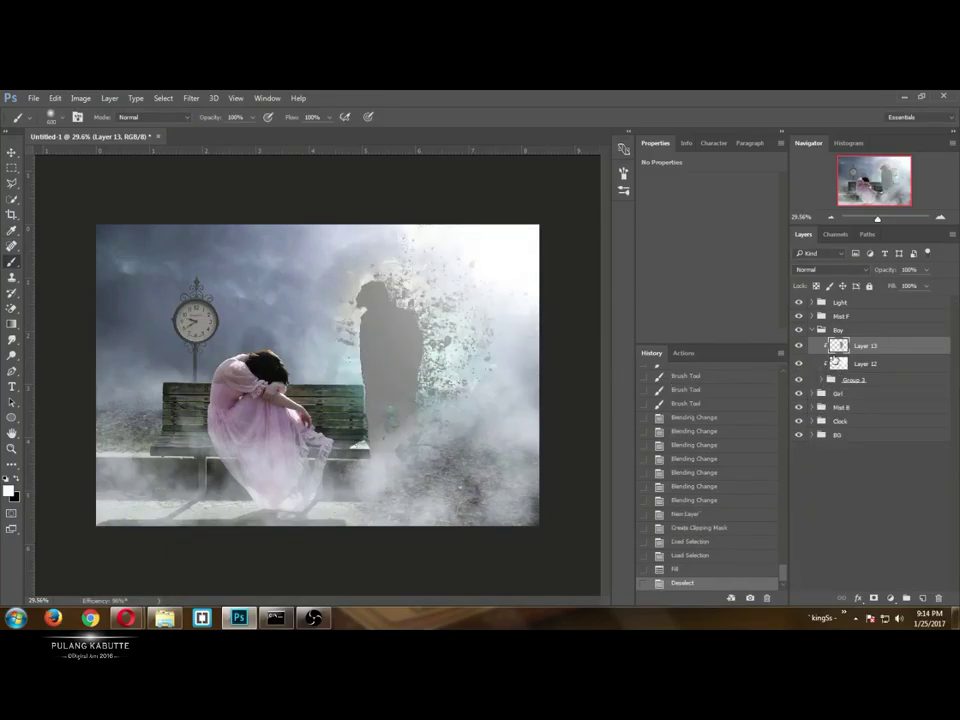
left_click(806, 270)
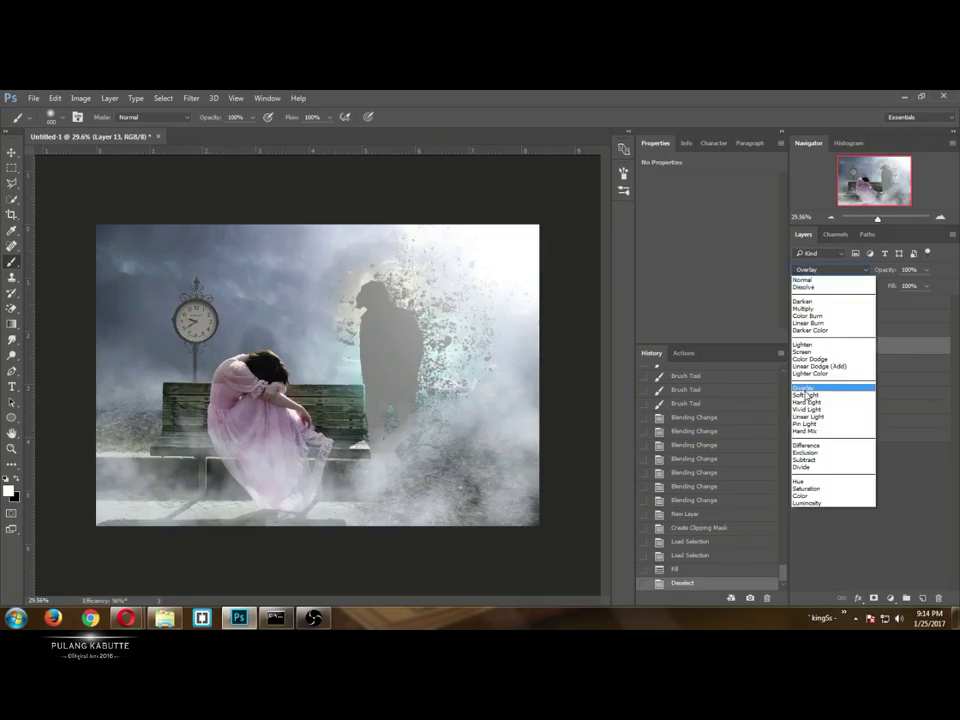
left_click(820, 385)
Dodge the midtones of the fragments beside the boy with a 600-pixel tip at 50% exposure, and compare Layer 13 on and off.
key("o")
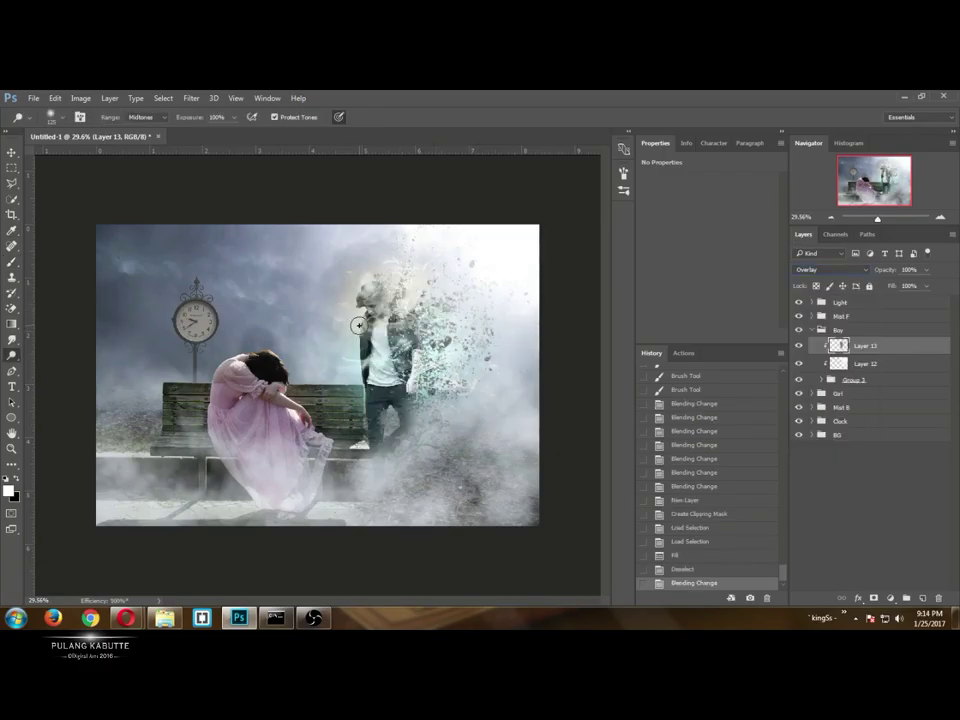
left_click(403, 246)
left_click(410, 272)
left_click(412, 300)
left_click(430, 310)
left_click(443, 312)
left_click(799, 347)
left_click(799, 347)
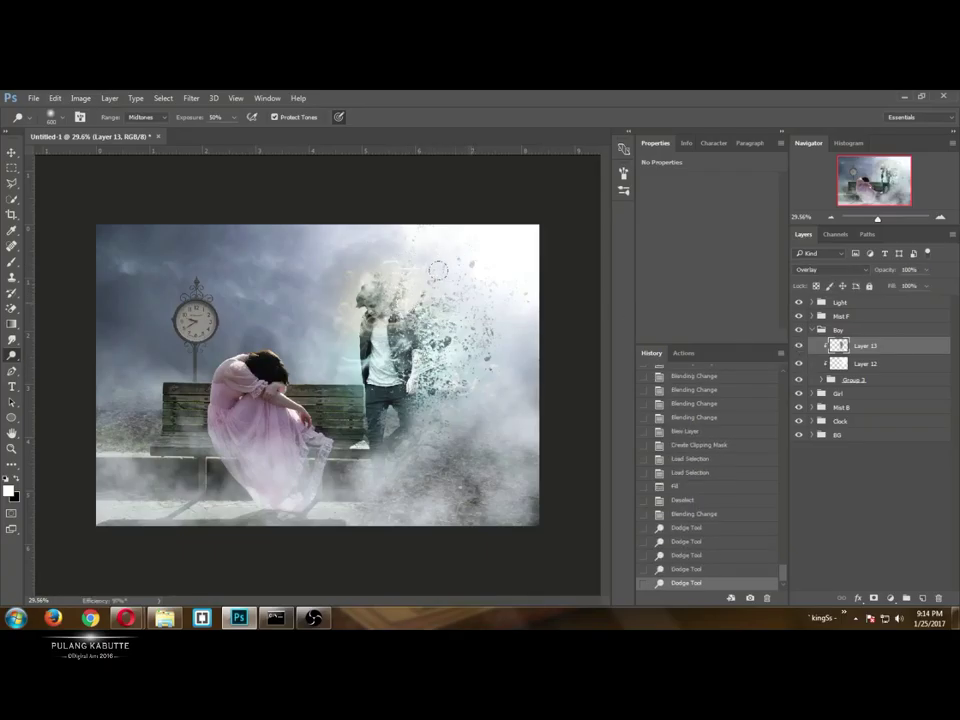
Turn off Shape Dynamics for the Dodge tool and brighten the boy's shoulder and nearby fragments on Layer 13 at 30% exposure.
scroll(438, 270, "up", 4)
left_click(322, 238)
left_click(336, 234)
key("F5")
key("F5")
key("F5")
left_click(338, 219)
key("F5")
left_click(374, 298)
left_click(376, 300)
left_click_drag(442, 350, 385, 288)
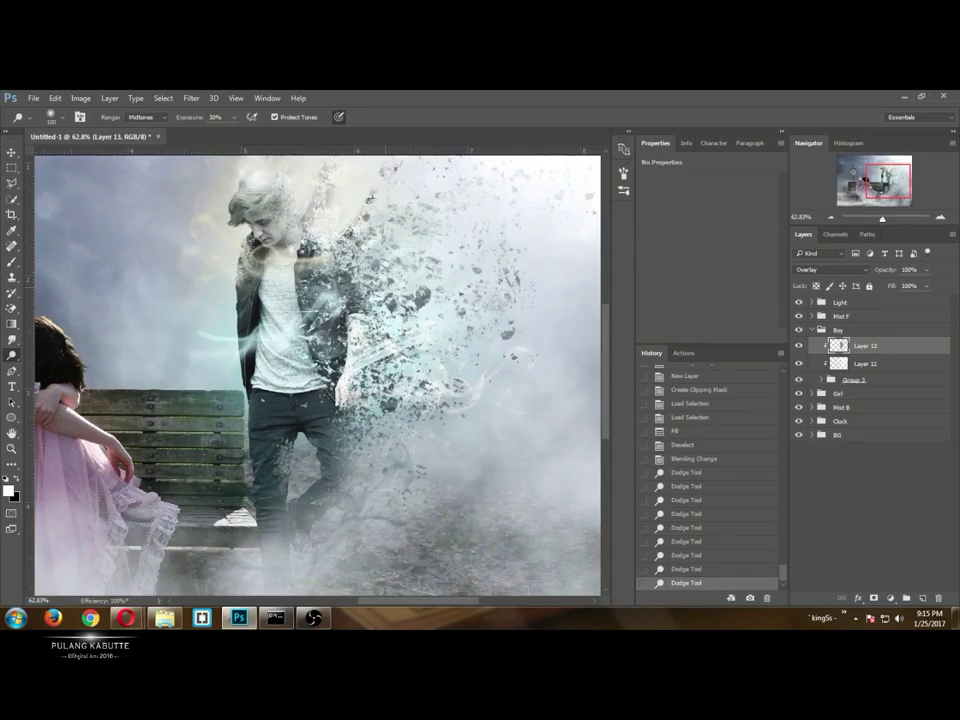
Dodge highlights onto the boy's hair, face and shirt on Layer 13 at 30% exposure with smaller tips.
left_click(241, 196)
left_click(232, 204)
left_click(238, 212)
key("bracketleft")
key("bracketleft")
left_click(260, 217)
left_click(271, 228)
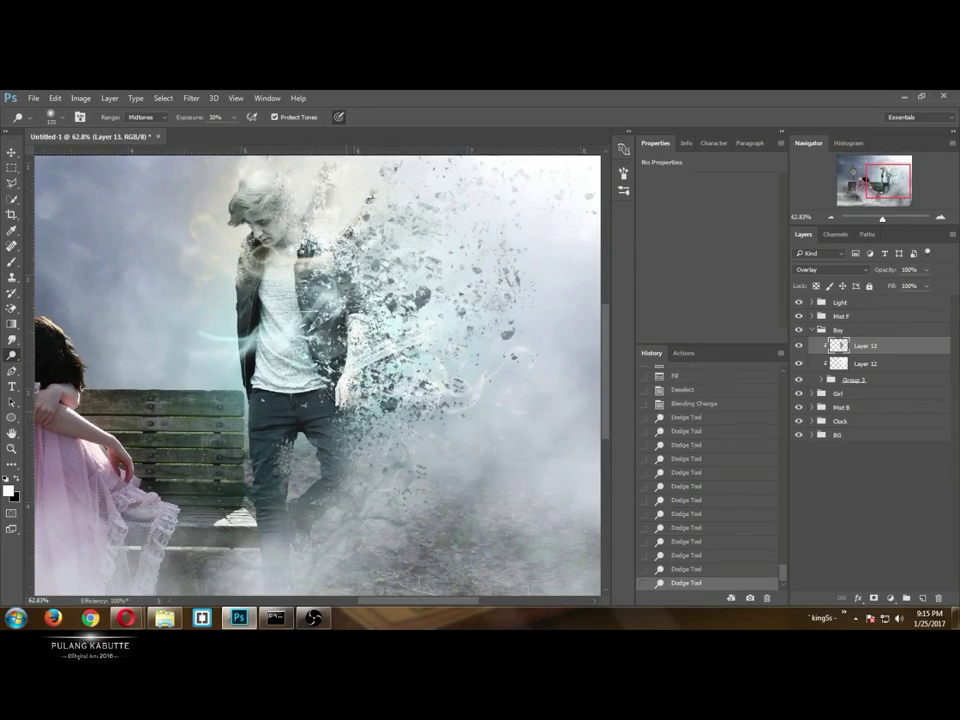
left_click(267, 288)
scroll(408, 350, "down", 3)
scroll(190, 345, "up", 2)
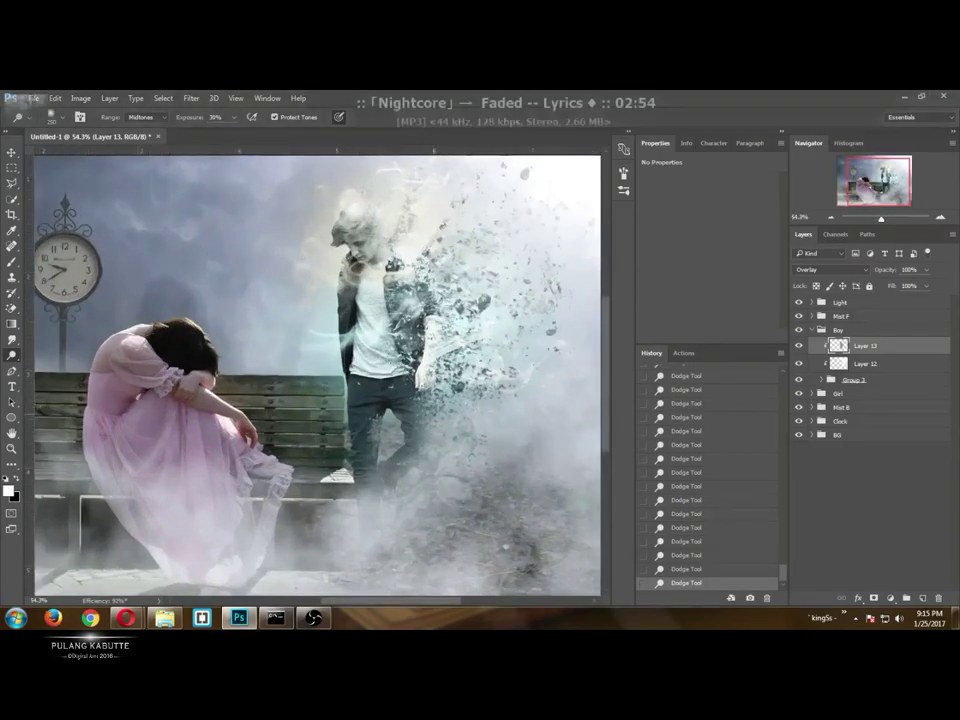
key("v")
scroll(399, 392, "down", 3)
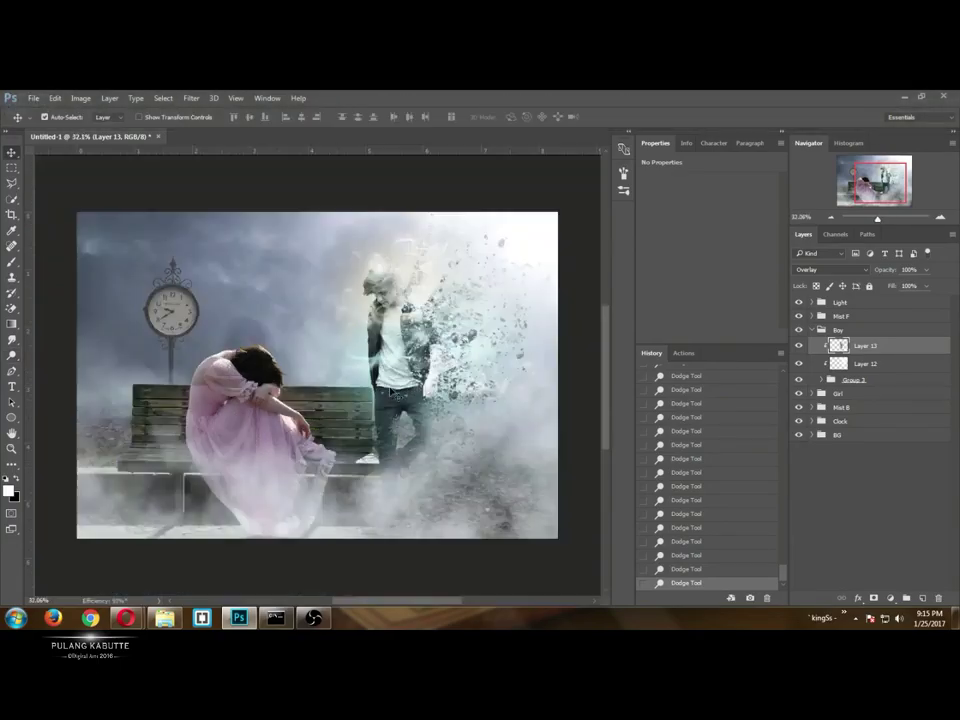
Load Layer 13's silhouette as a selection and add a new layer directly below Group 3.
left_click(812, 330)
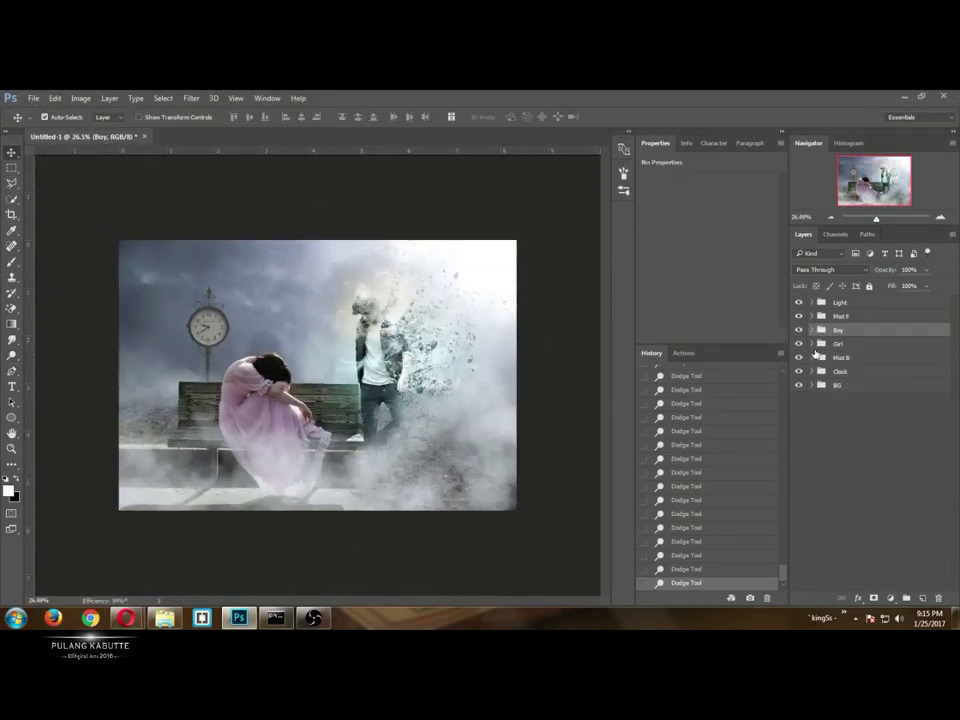
left_click(812, 330)
left_click(838, 349, "ctrl")
left_click(848, 381)
left_click(926, 599, "ctrl")
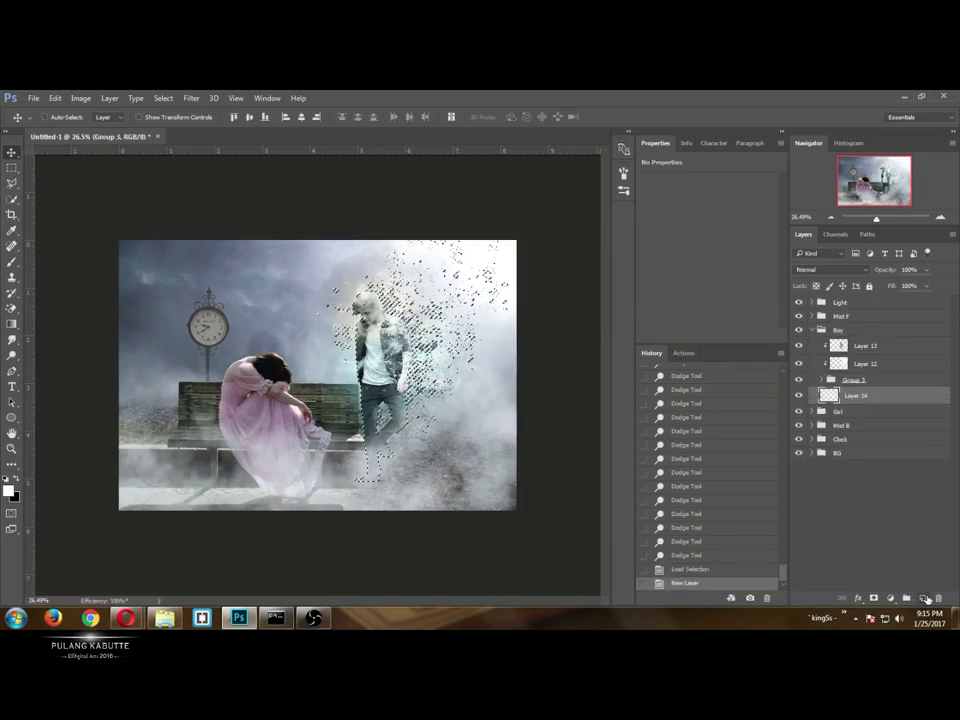
Undo the fill made without a selection, reload Layer 13's silhouette, fill it with black on Layer 14 and deselect.
key("ctrl+d")
key("ctrl+BackSpace")
key("ctrl+z")
left_click(838, 347, "ctrl")
key("ctrl+BackSpace")
key("ctrl+d")
Flip Layer 14's silhouette vertically onto the ground as a shadow, about 114% wide and 29% high with about -61° horizontal skew.
key("ctrl+t")
scroll(432, 361, "down", 2)
scroll(401, 310, "up", 2)
scroll(404, 270, "down", 1)
left_click_drag(405, 257, 315, 546)
left_click_drag(223, 548, 197, 528)
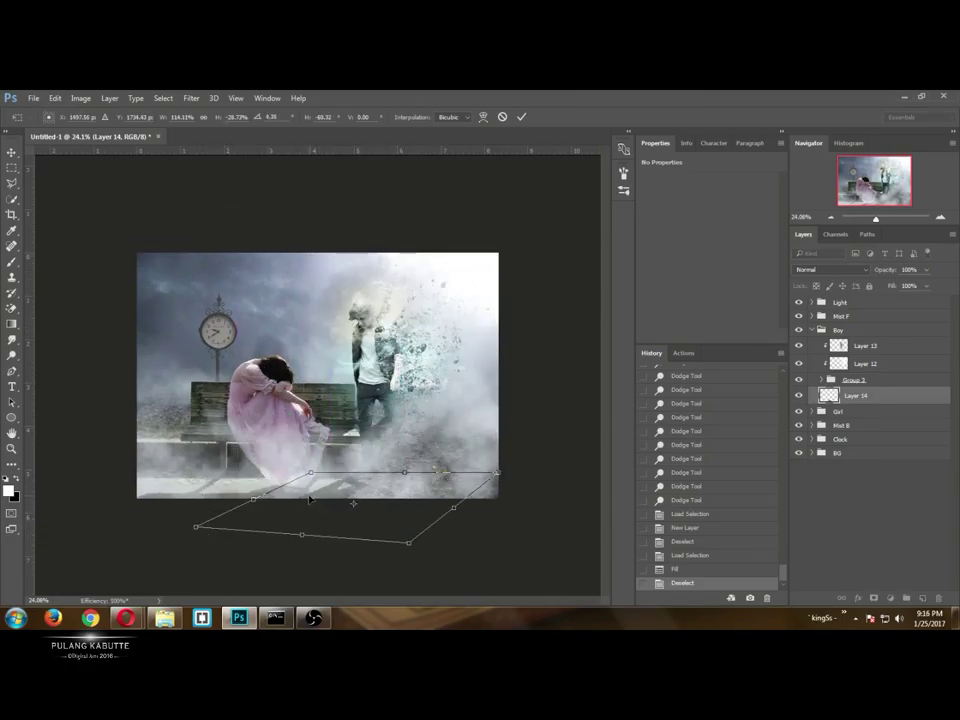
scroll(321, 379, "up", 2)
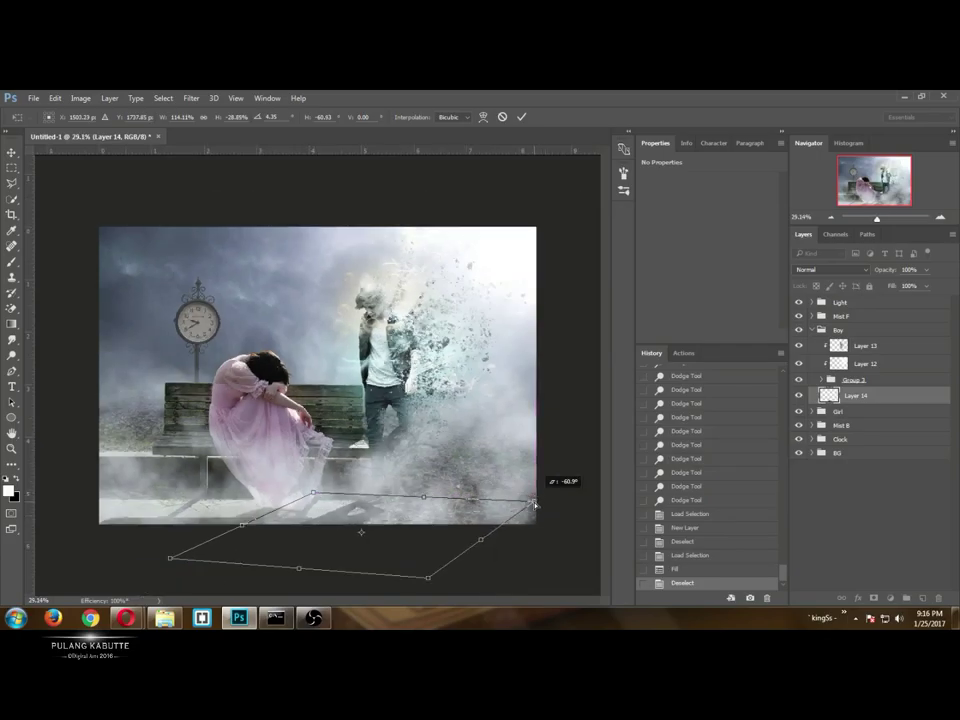
key("Return")
scroll(445, 564, "up", 6)
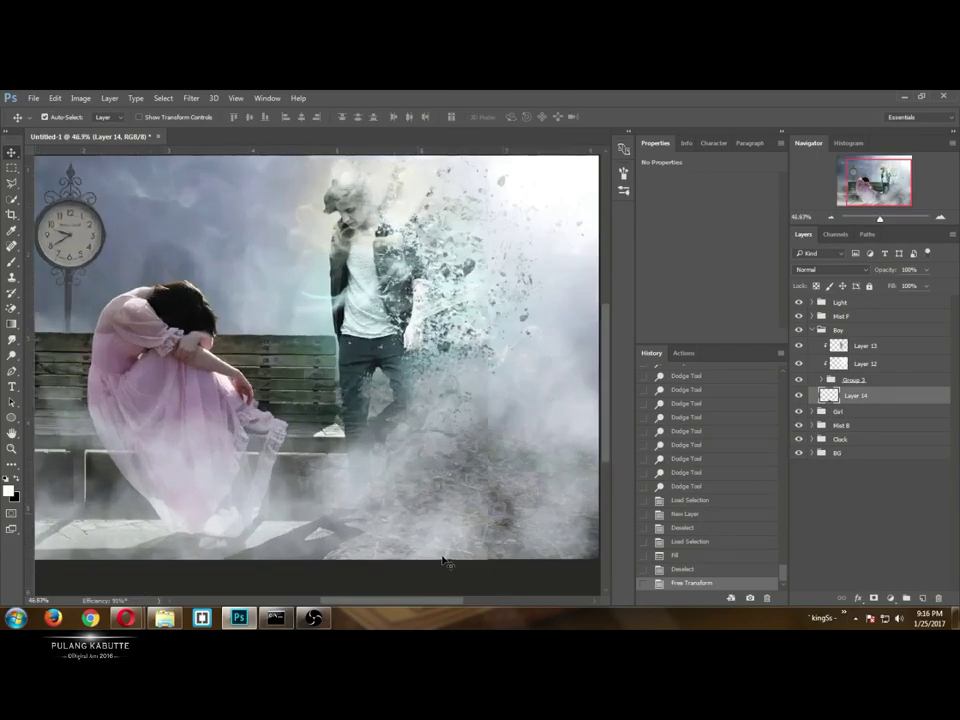
scroll(444, 561, "down", 5)
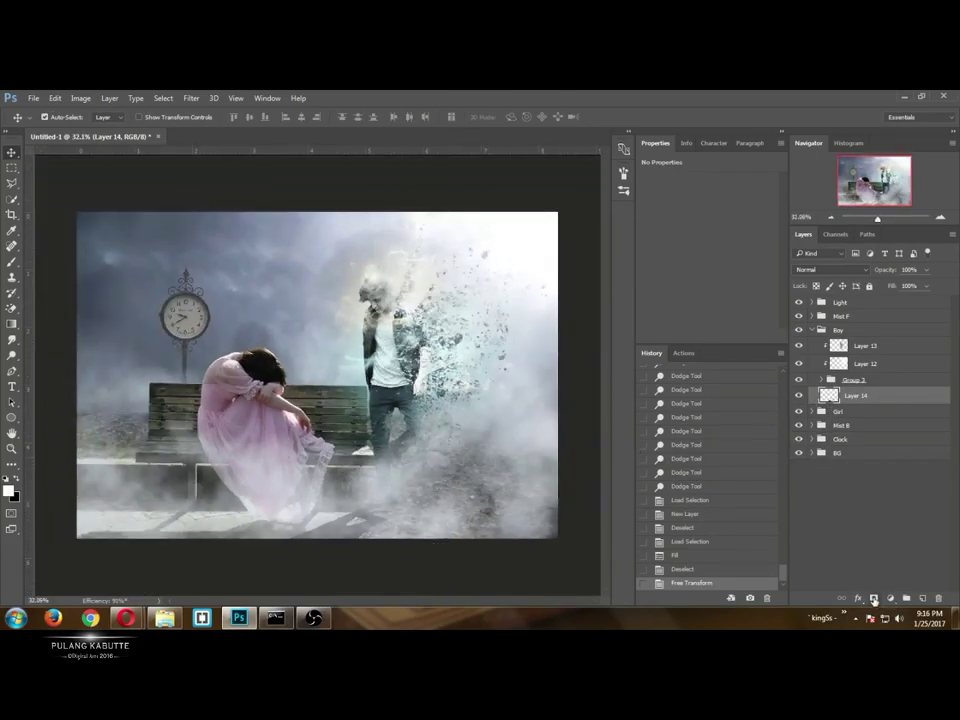
Add a layer mask to Layer 14 and brush out part of the shadow near the girl and bench.
left_click(873, 598)
key("b")
scroll(340, 450, "down", 2)
left_click(343, 453)
left_click(312, 454)
left_click(281, 454)
left_click(275, 456)
left_click(300, 458)
left_click(335, 456)
Apply a Gaussian Blur with a 4-pixel radius to the shadow on Layer 14.
left_click(831, 396)
key("ctrl+alt+f")
type("2")
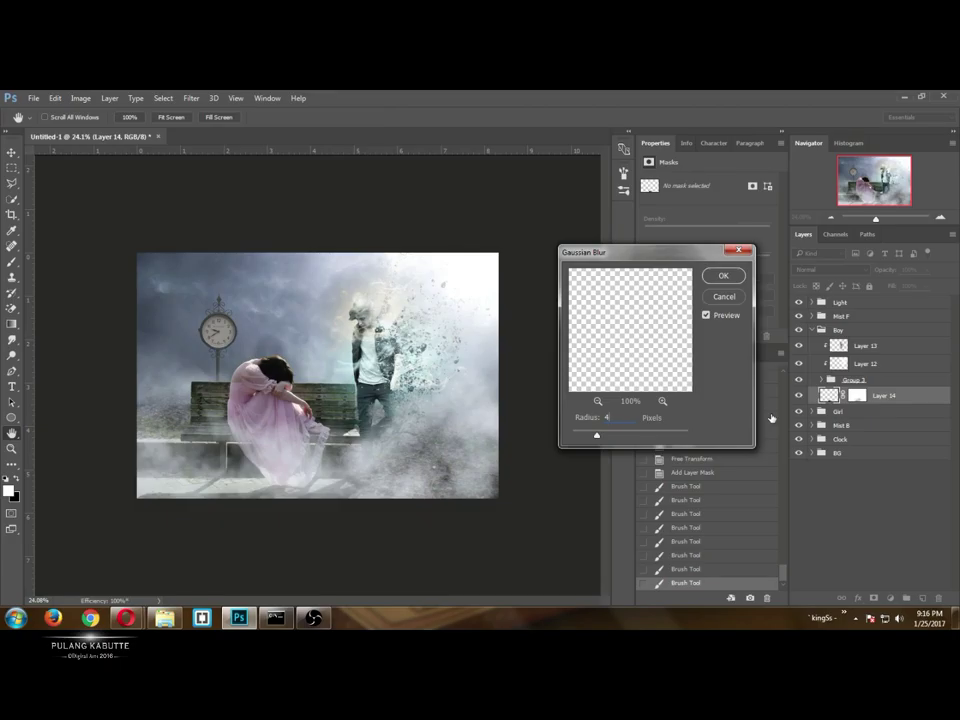
key("Return")
key("v")
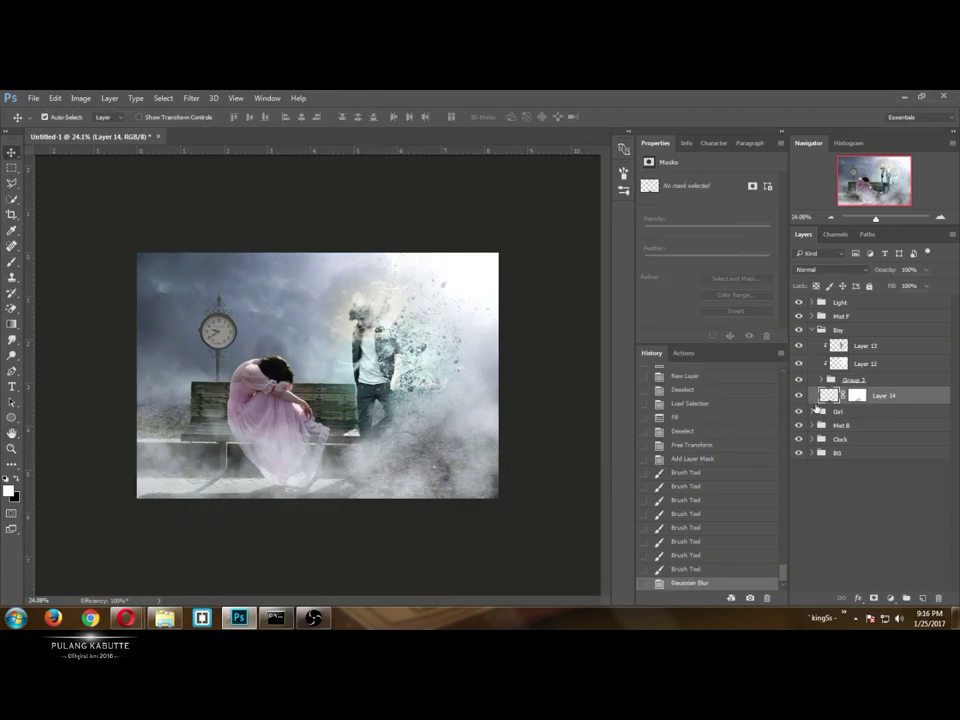
Set Layer 10 in the Mist B group to Soft Light and duplicate it.
left_click(812, 330)
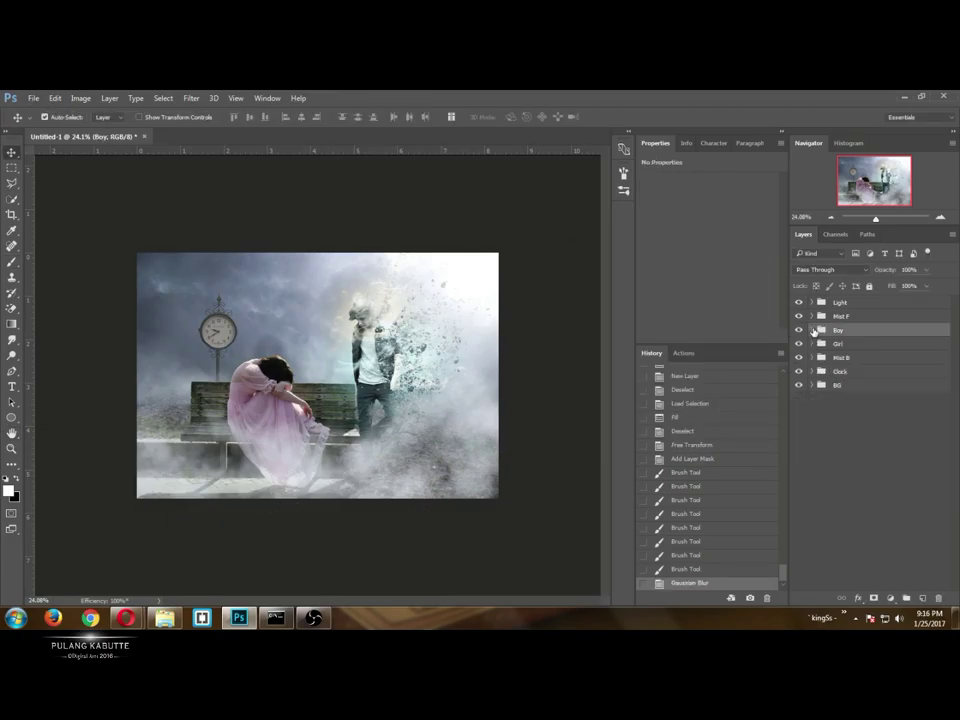
left_click(811, 358)
left_click(840, 371)
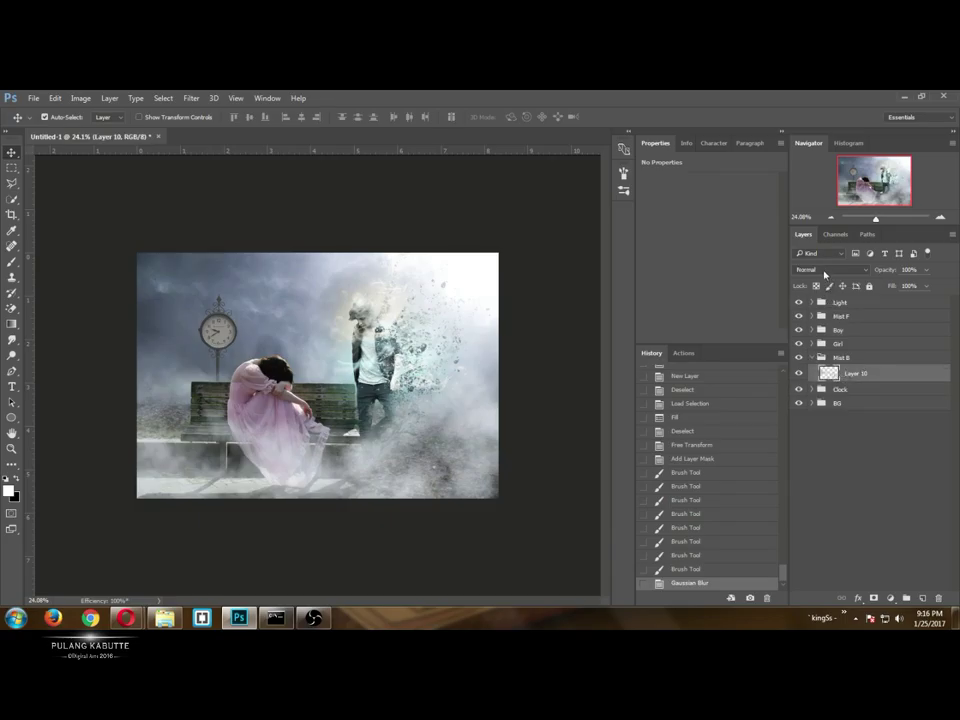
left_click(830, 269)
left_click(805, 395)
key("ctrl+j")
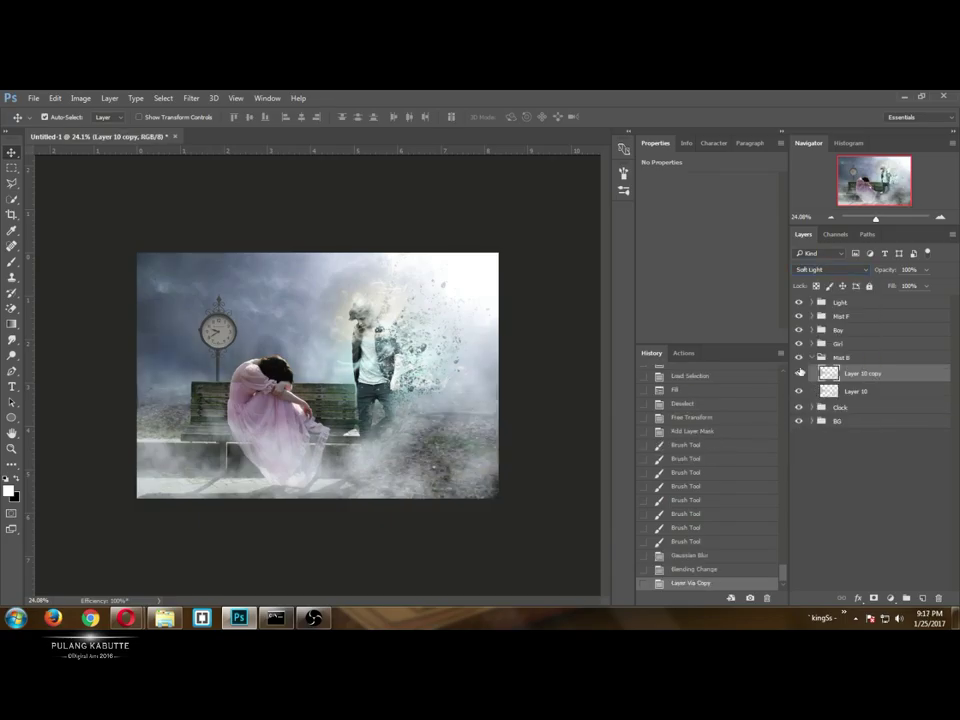
Set Layer 11 in the Mist F group to Soft Light and duplicate it.
left_click(812, 358)
left_click(811, 317)
left_click(842, 331)
left_click(830, 270)
left_click(808, 396)
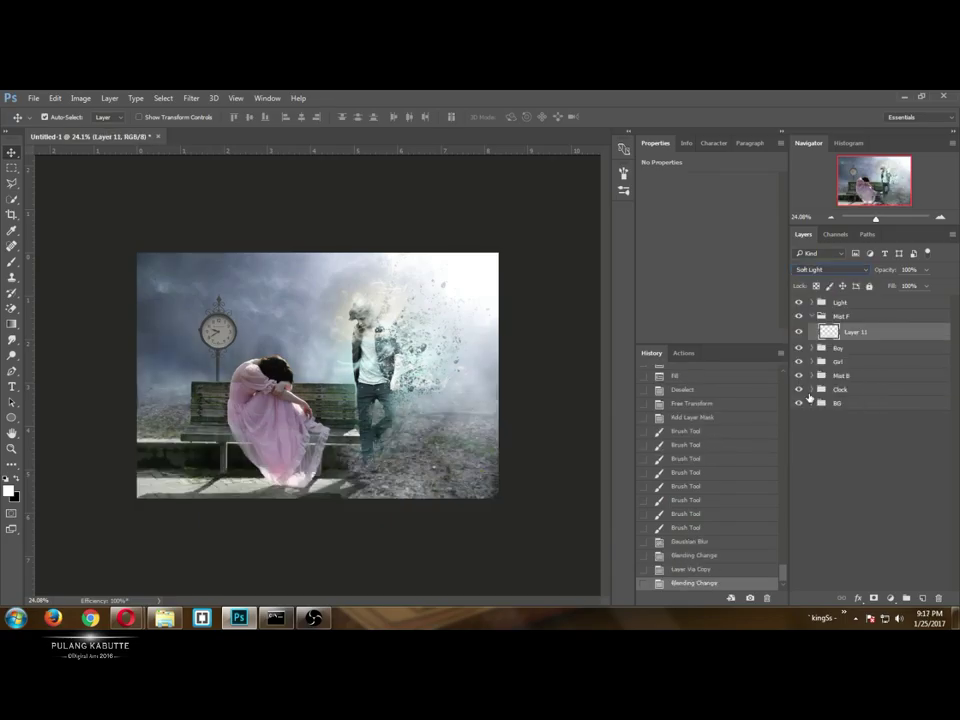
key("ctrl+j")
Return the original Layer 11 in Mist F to Normal blending and reduce its fill to 35%.
left_click(855, 349)
left_click(830, 269)
left_click(822, 283)
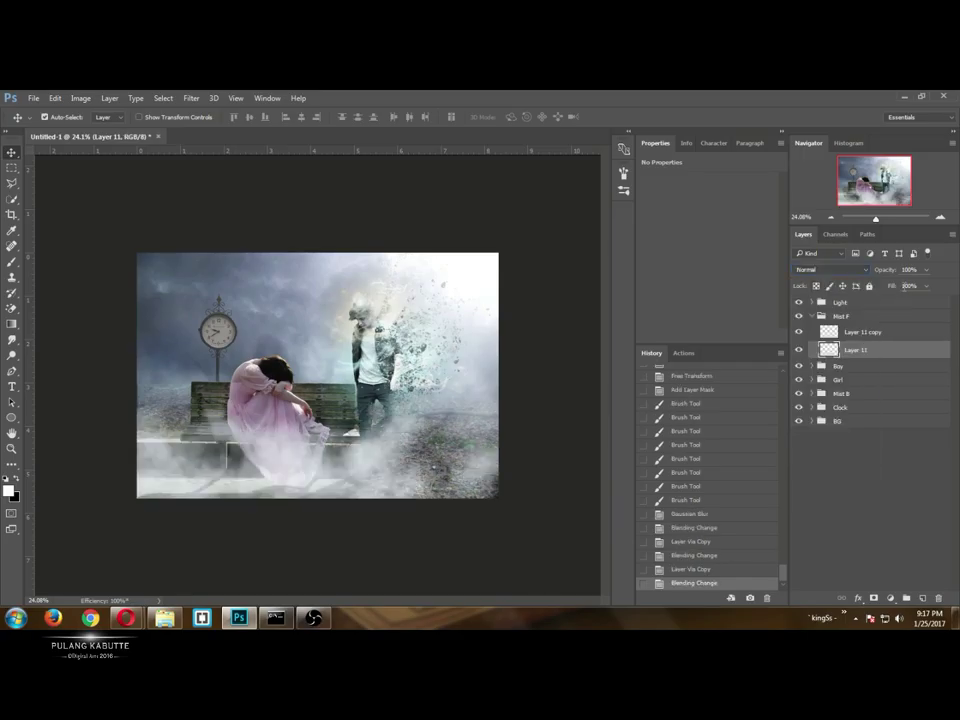
type("35")
key("Return")
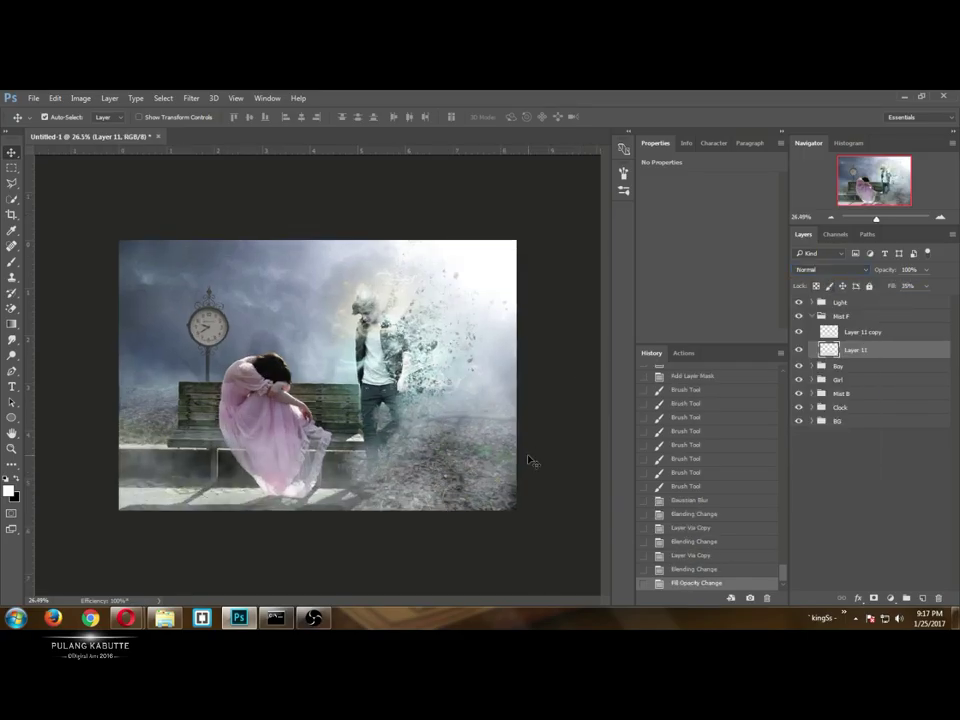
scroll(530, 460, "up", 2)
left_click(811, 316)
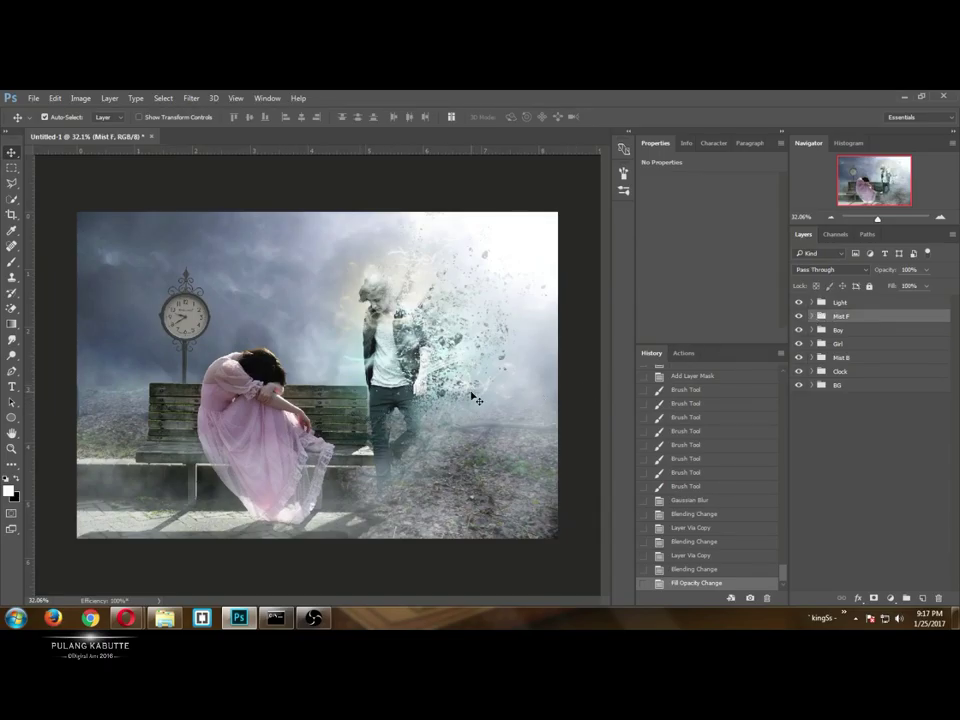
Group the contents of the Girl group, then add a layer above with the girl-and-bench silhouette loaded as a selection.
left_click(812, 345)
key("ctrl+g")
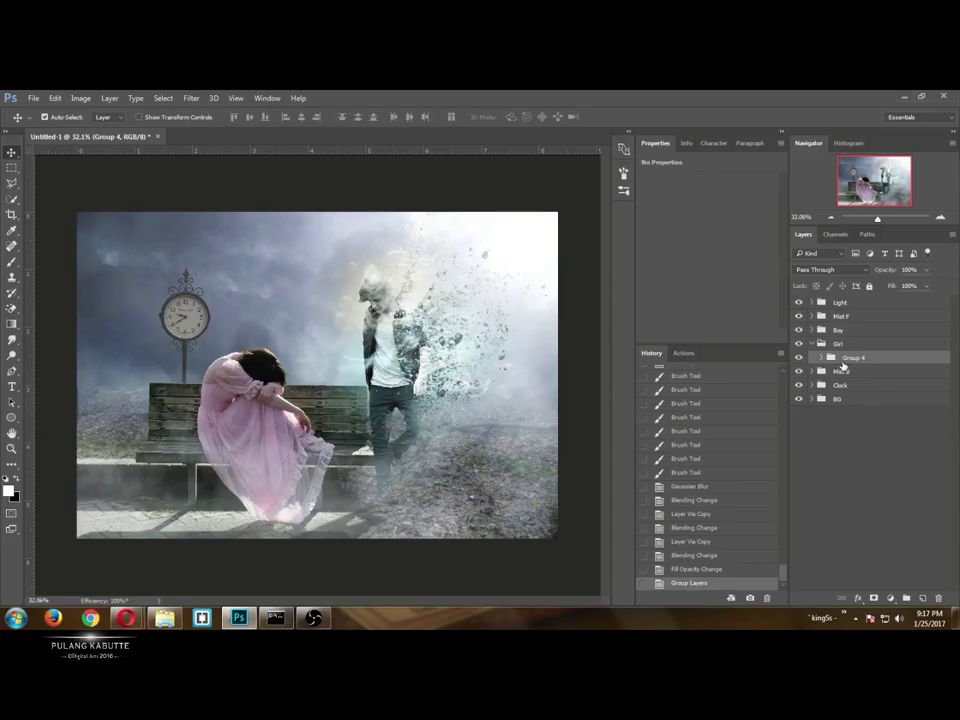
left_click(821, 358)
left_click(838, 385, "ctrl")
left_click(821, 358)
left_click(923, 598)
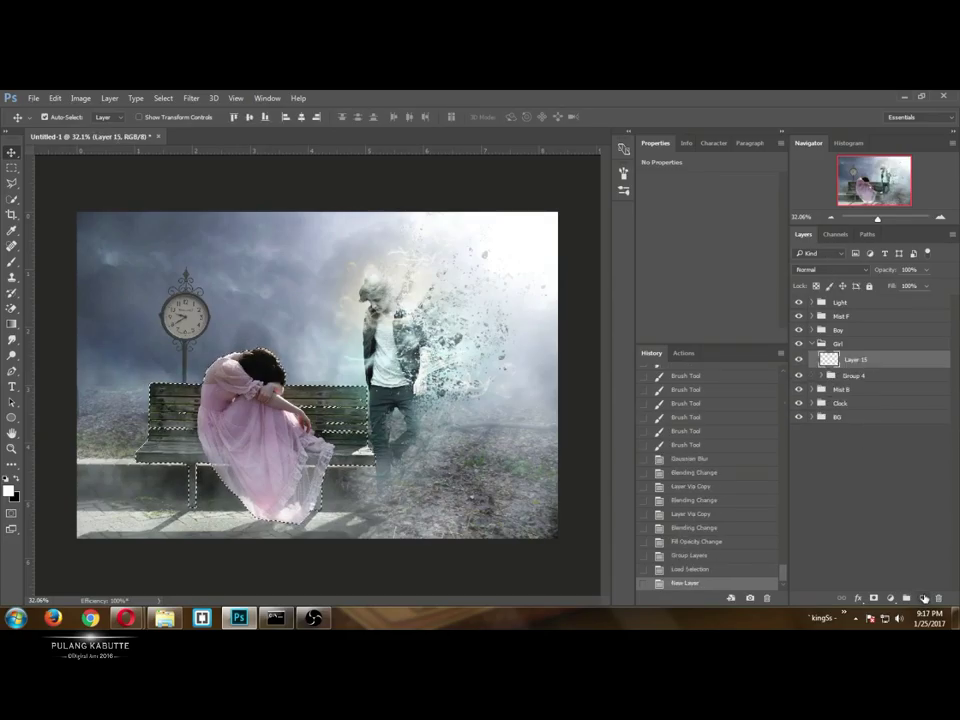
Fill the selection on Layer 15 with 50% gray, then clip the layer to Group 4 in Overlay mode.
key("shift+F5")
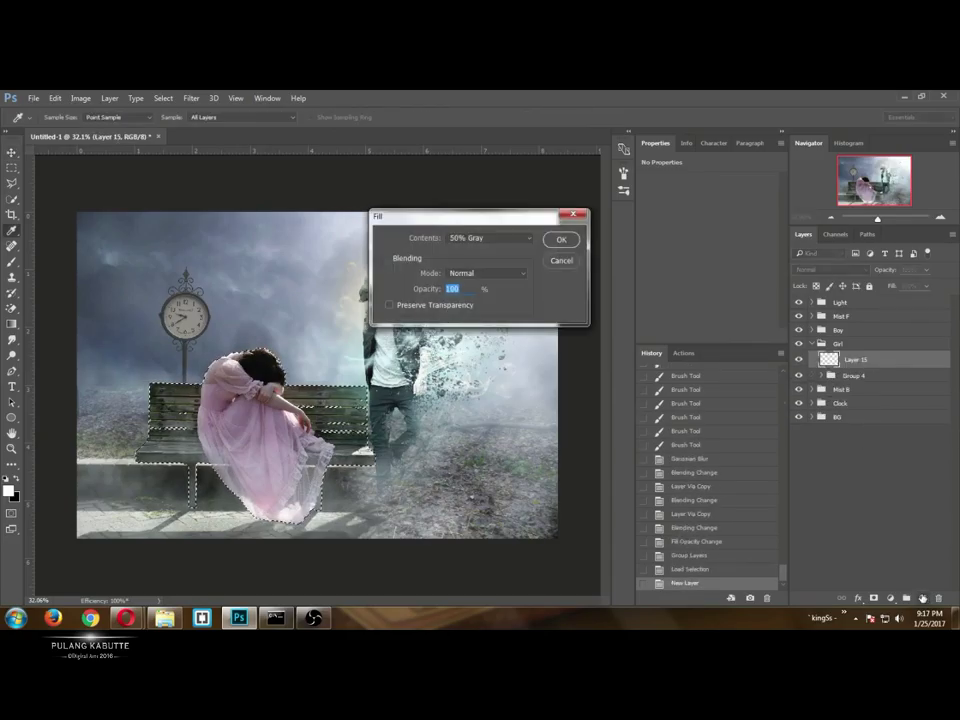
key("Return")
key("ctrl+d")
key("ctrl+alt+f")
key("Escape")
key("ctrl+alt+g")
left_click(830, 269)
left_click(812, 388)
Dodge highlights onto the girl's hair, back, arms and dress on Layer 15 at 30% exposure.
key("b")
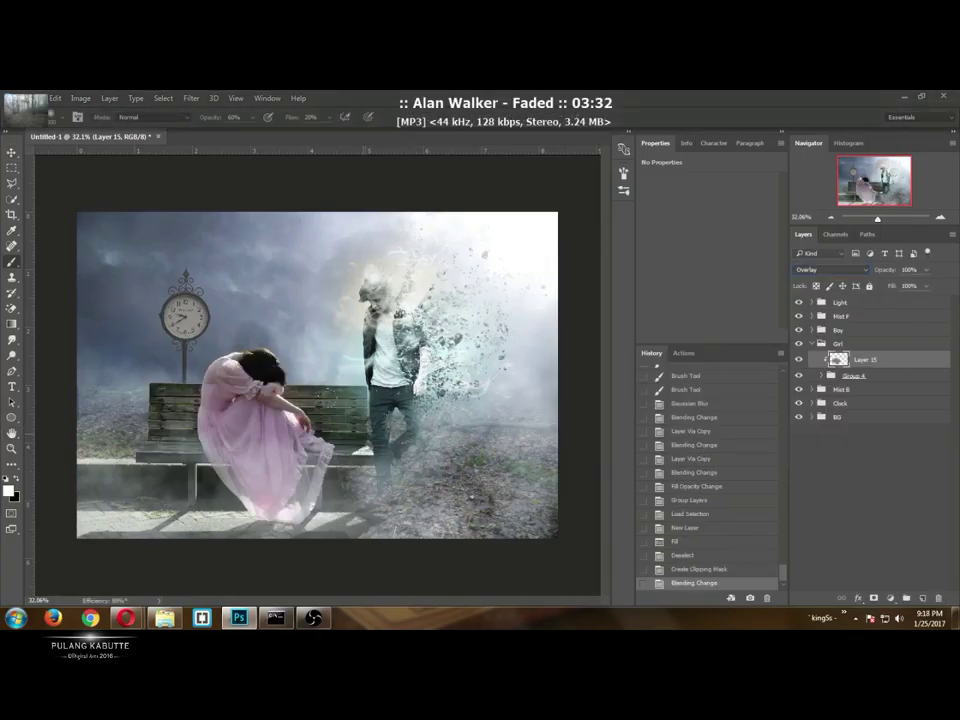
key("o")
scroll(304, 396, "up", 3)
mouse_move(257, 333)
left_mouse_down()
mouse_move(244, 322)
mouse_move(214, 343)
left_mouse_up()
mouse_move(226, 336)
left_mouse_down()
mouse_move(208, 343)
mouse_move(246, 332)
left_mouse_up()
left_click_drag(240, 332, 274, 352)
left_click_drag(270, 346, 281, 368)
left_click_drag(266, 386, 296, 412)
mouse_move(258, 334)
left_mouse_down()
mouse_move(236, 330)
mouse_move(200, 349)
left_mouse_up()
left_click_drag(220, 343, 197, 353)
left_click_drag(243, 371, 266, 388)
left_click_drag(203, 351, 284, 410)
mouse_move(268, 396)
left_mouse_down()
mouse_move(302, 432)
mouse_move(320, 458)
left_mouse_up()
left_click_drag(296, 445, 330, 474)
left_click_drag(261, 415, 290, 440)
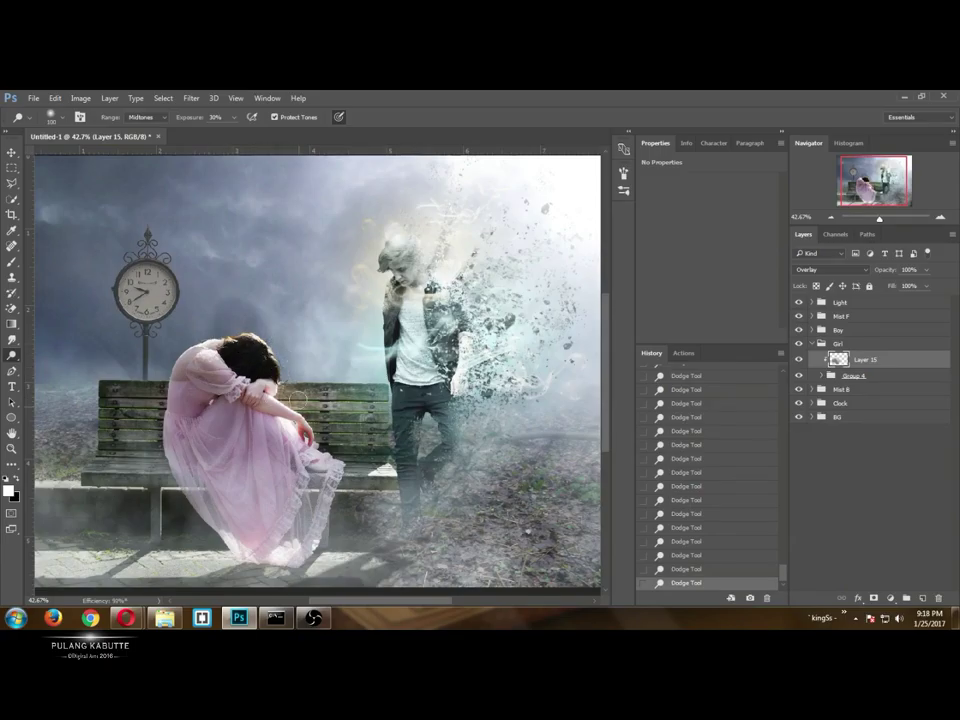
scroll(318, 414, "up", 4)
scroll(357, 404, "down", 5)
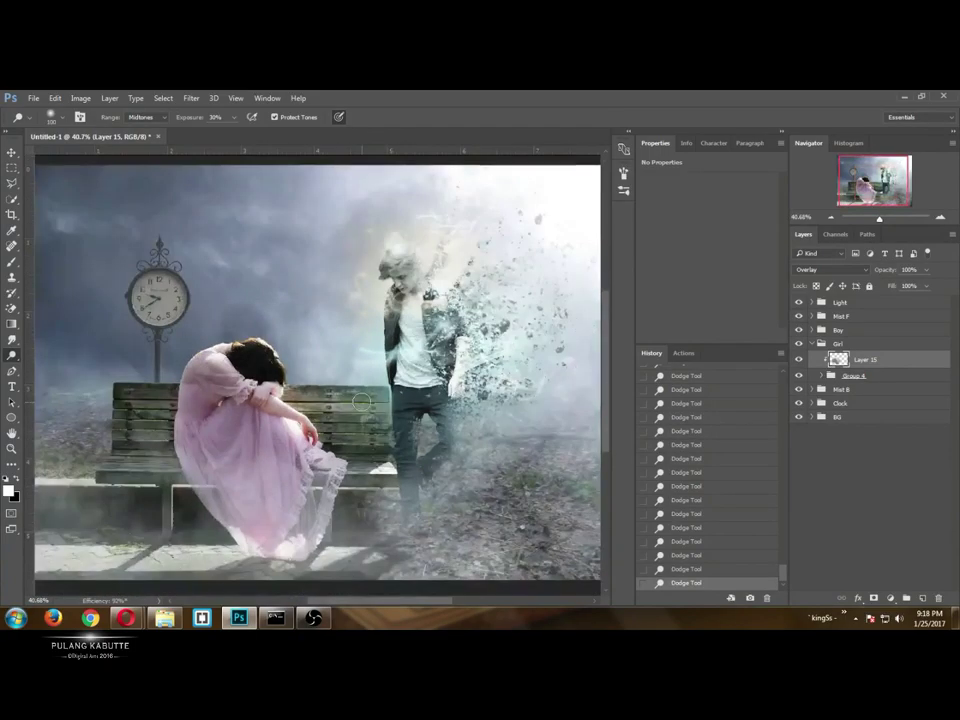
Load Layer 15's silhouette, fill it with 50% gray on a new layer above, and clip that layer in Overlay mode.
key("ctrl+j")
key("ctrl+z")
left_click(838, 359, "ctrl")
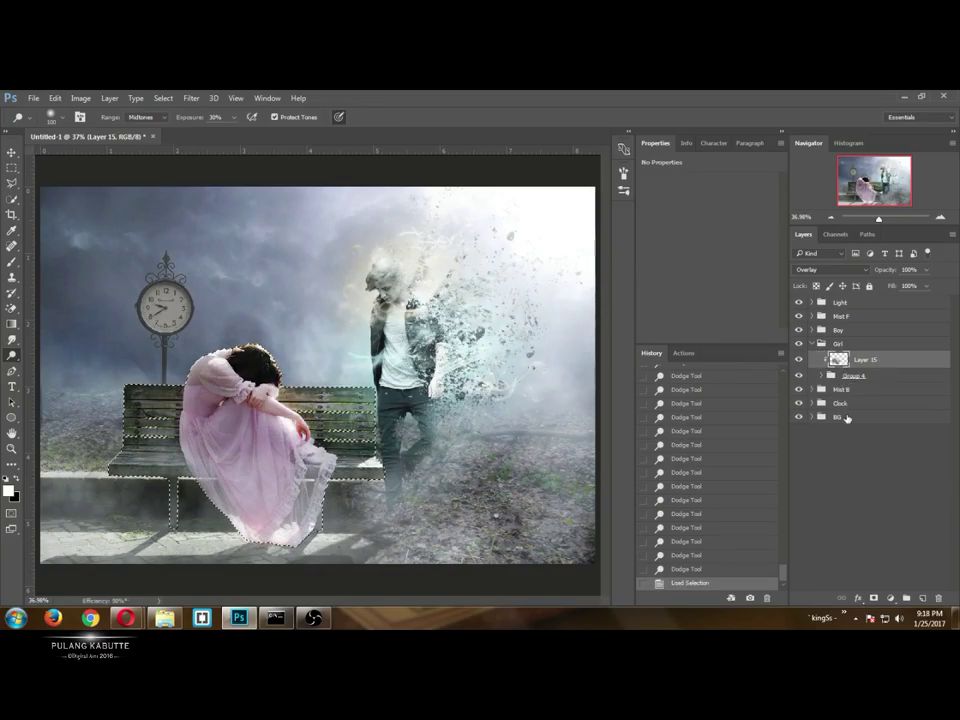
key("ctrl+shift+n")
key("Return")
key("shift+F5")
key("Return")
key("ctrl+alt+g")
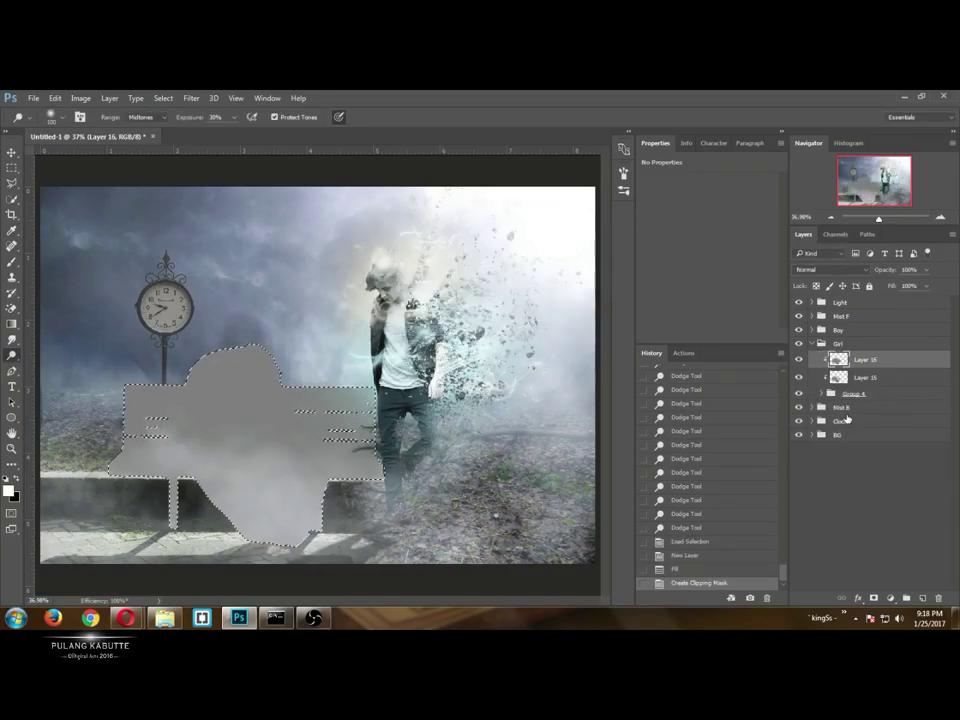
key("ctrl+d")
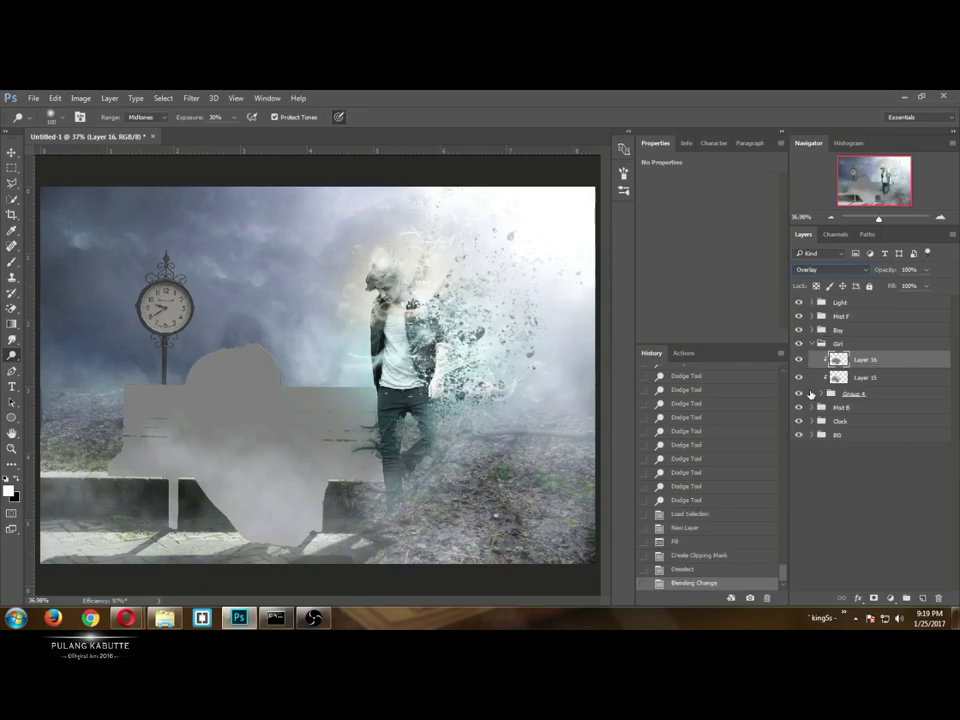
key("shift+alt+o")
Burn shadows into the bench and the girl's dress on Layer 16 at 30% exposure with varying brush sizes.
key("shift+o")
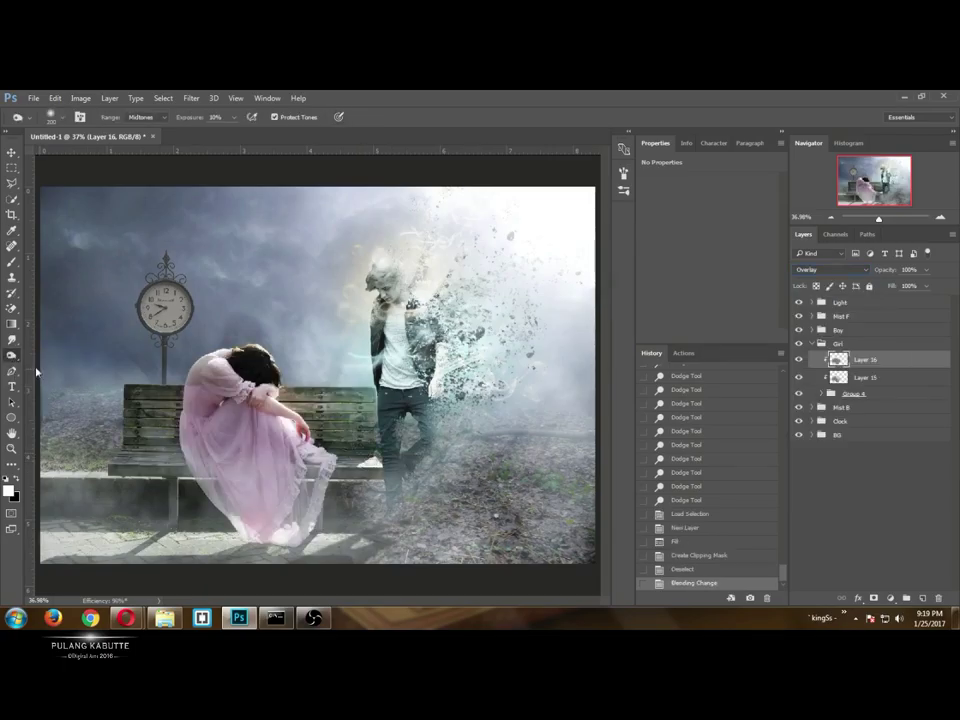
key("bracketright")
mouse_move(172, 455)
left_mouse_down()
mouse_move(142, 458)
mouse_move(168, 463)
left_mouse_up()
mouse_move(170, 462)
left_mouse_down()
mouse_move(138, 464)
mouse_move(172, 466)
left_mouse_up()
left_click_drag(178, 468, 205, 494)
left_click_drag(138, 434, 160, 441)
mouse_move(160, 441)
left_mouse_down()
mouse_move(136, 430)
mouse_move(178, 412)
left_mouse_up()
left_click_drag(165, 424, 188, 458)
left_click_drag(187, 400, 196, 470)
mouse_move(202, 446)
left_mouse_down()
mouse_move(240, 492)
mouse_move(250, 485)
mouse_move(240, 488)
left_mouse_up()
key("bracketleft")
key("bracketleft")
key("bracketleft")
left_click_drag(222, 440, 262, 492)
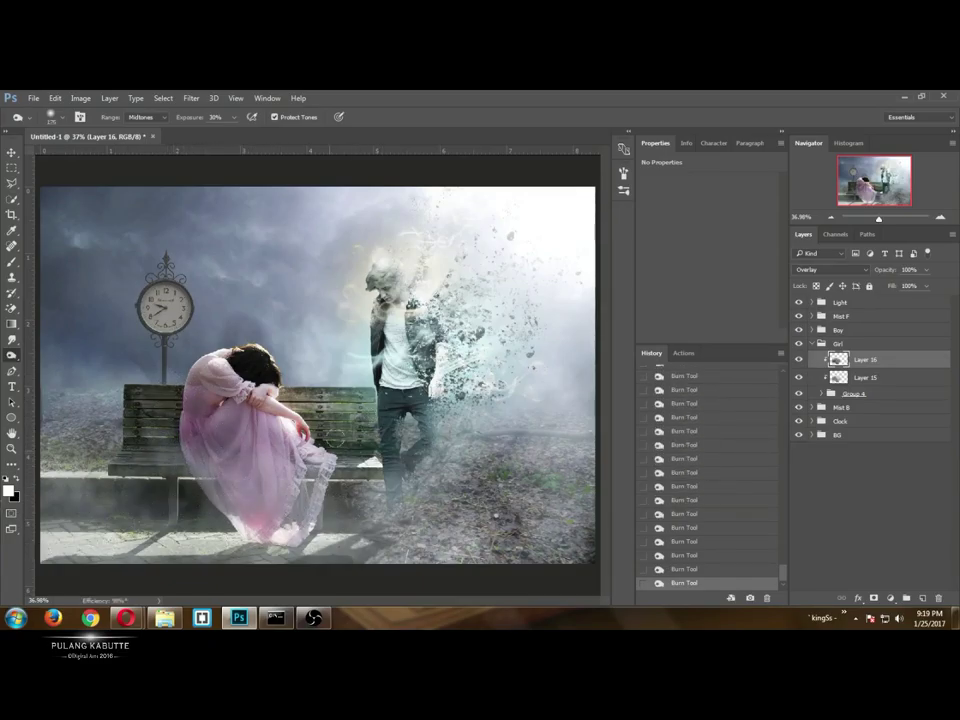
Refine the burned shadows on the girl's dress and the bench on Layer 16 at 15% exposure with a small brush.
scroll(243, 400, "up", 1)
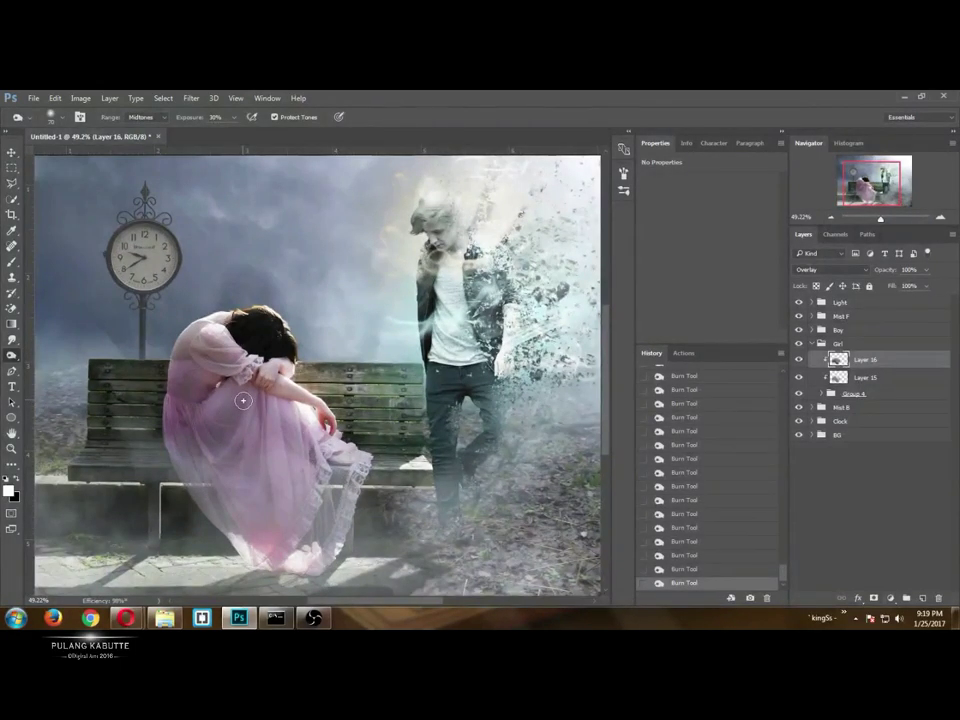
scroll(243, 400, "up", 2)
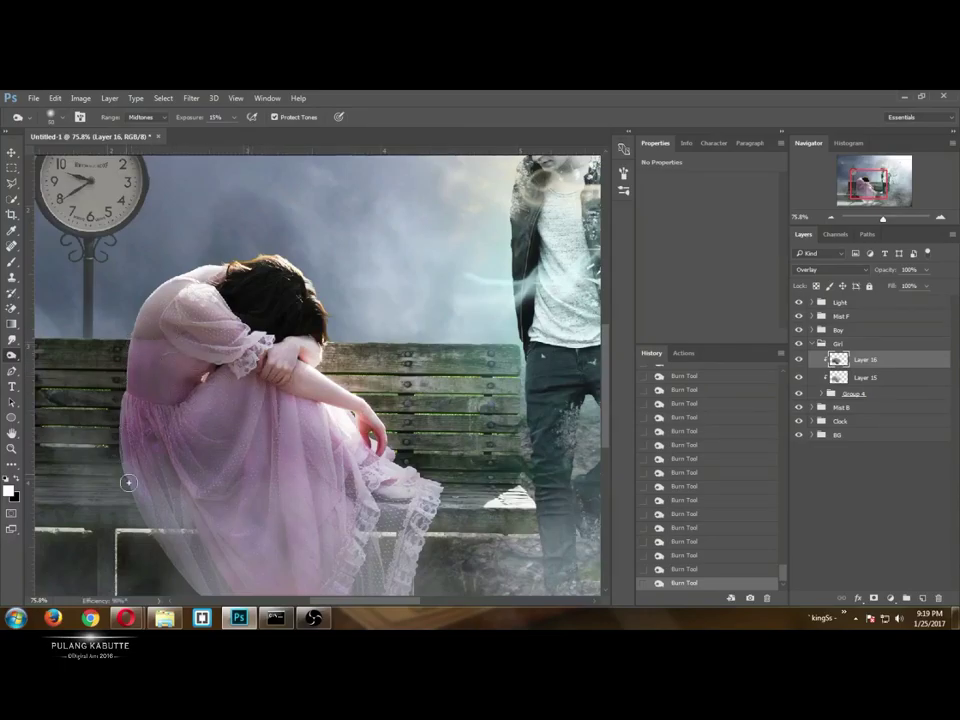
left_click_drag(175, 530, 357, 492)
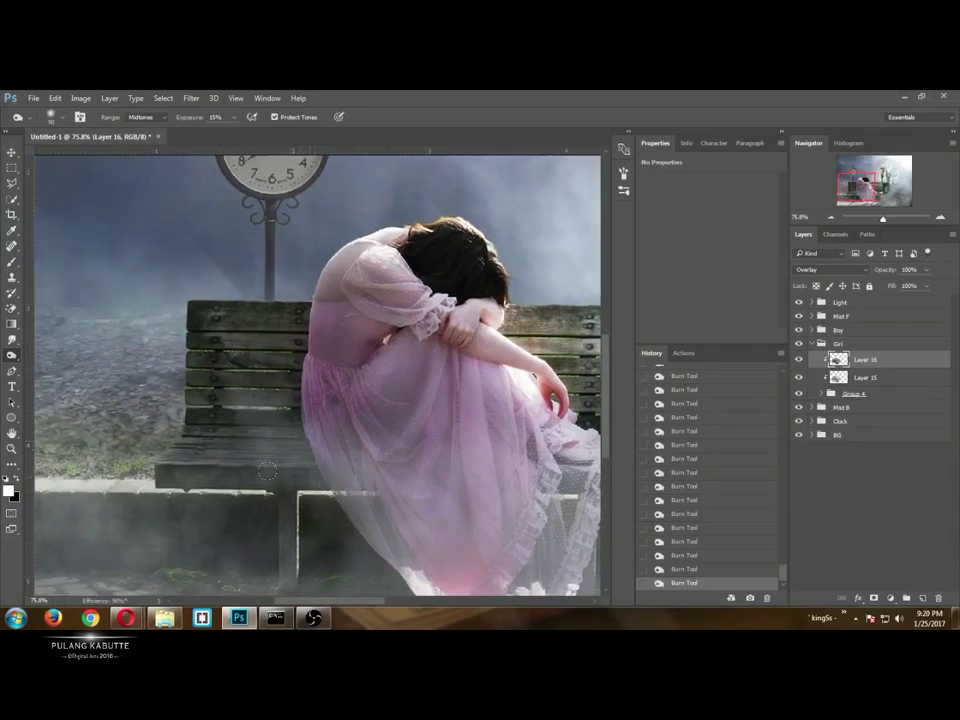
left_click_drag(319, 458, 281, 356)
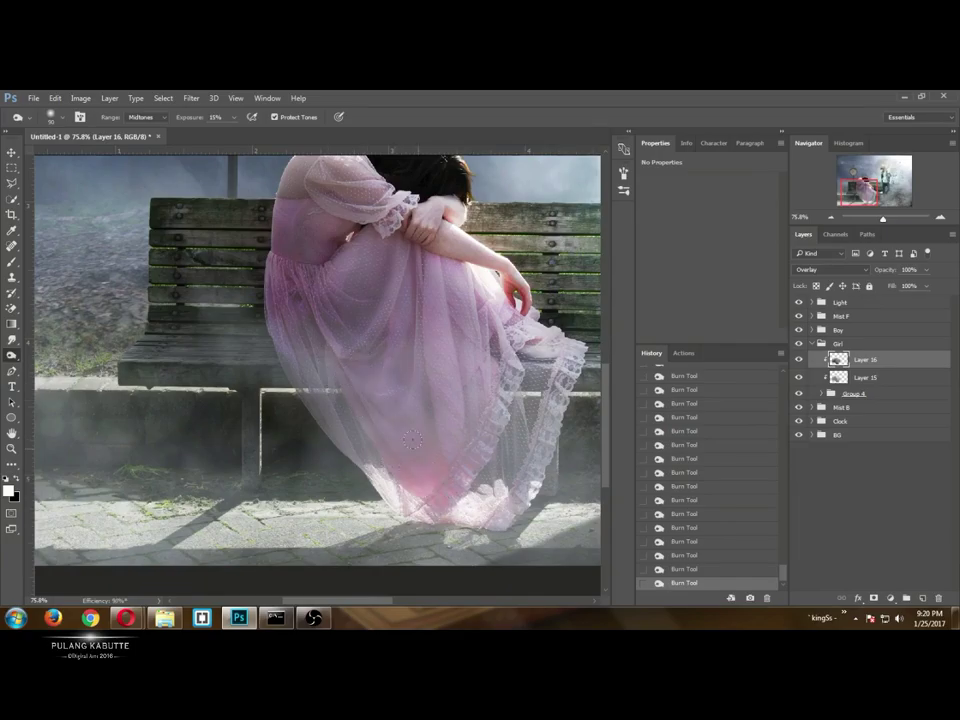
scroll(328, 304, "down", 5)
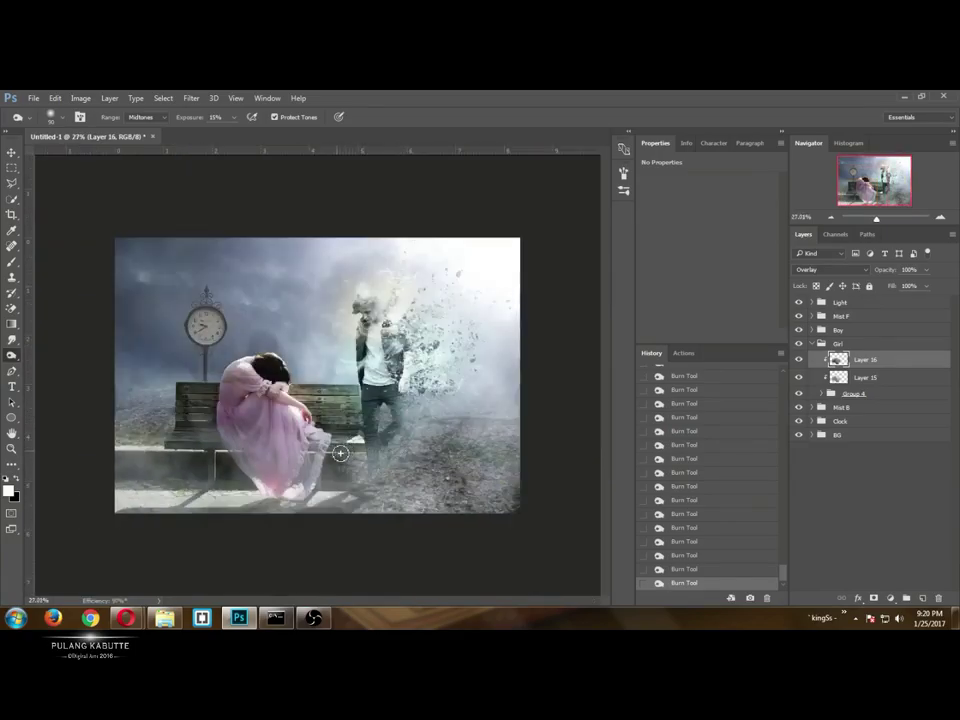
key("v")
left_click(812, 344)
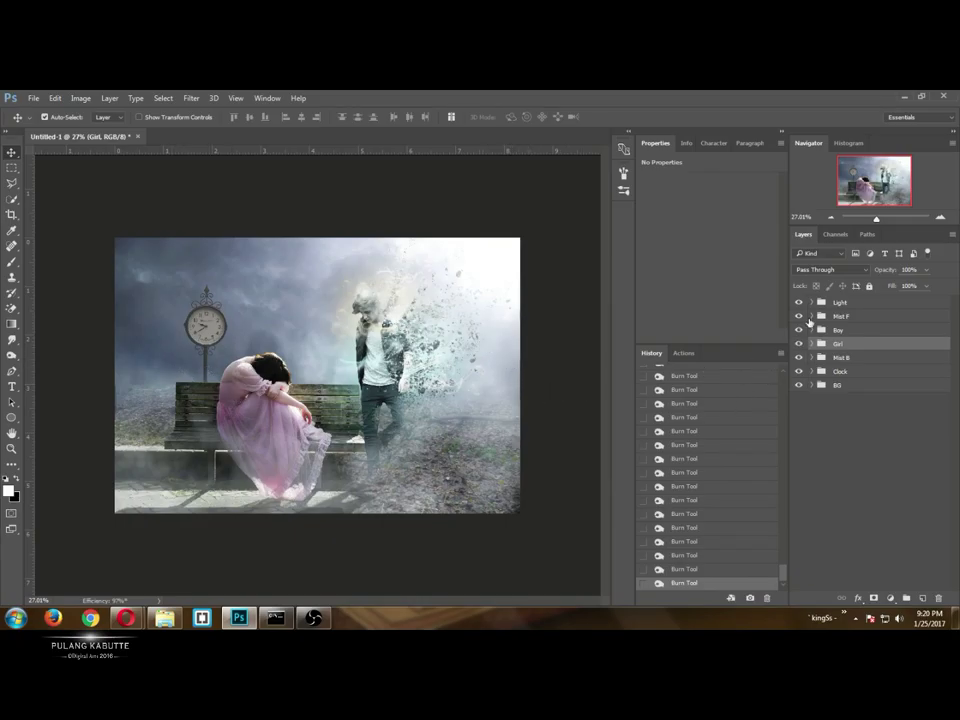
Add a Black & White adjustment layer above the Light group, delete its mask and set its opacity to 15%.
left_click(838, 302)
left_click(890, 598)
left_click(876, 476)
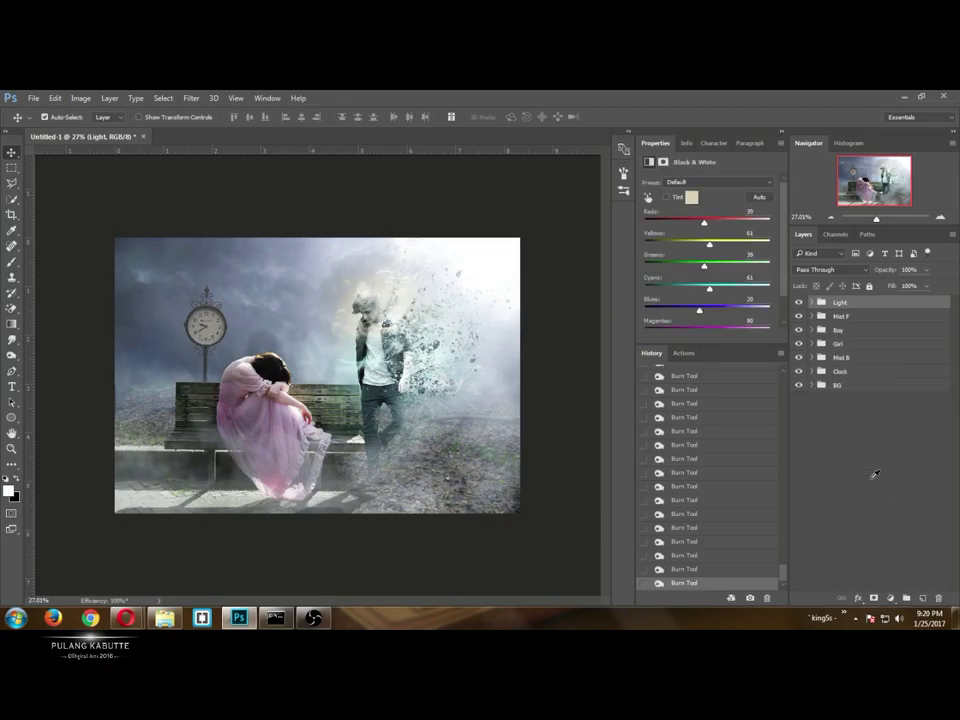
right_click(846, 305)
left_click(862, 327)
left_click(827, 271)
left_click(923, 299)
type("50")
key("Return")
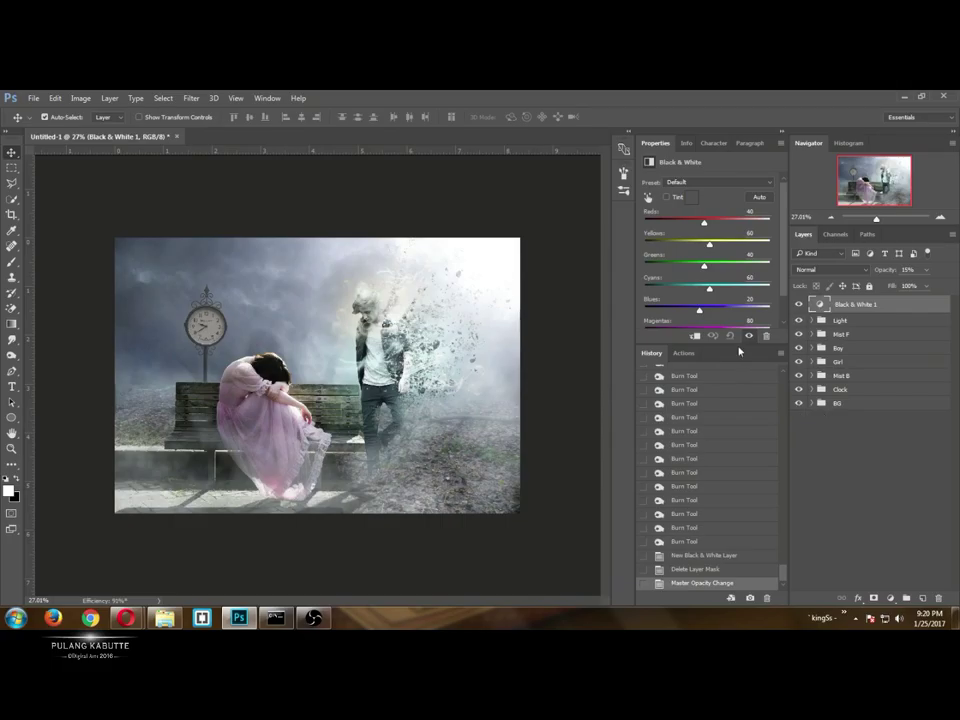
left_click_drag(743, 347, 743, 362)
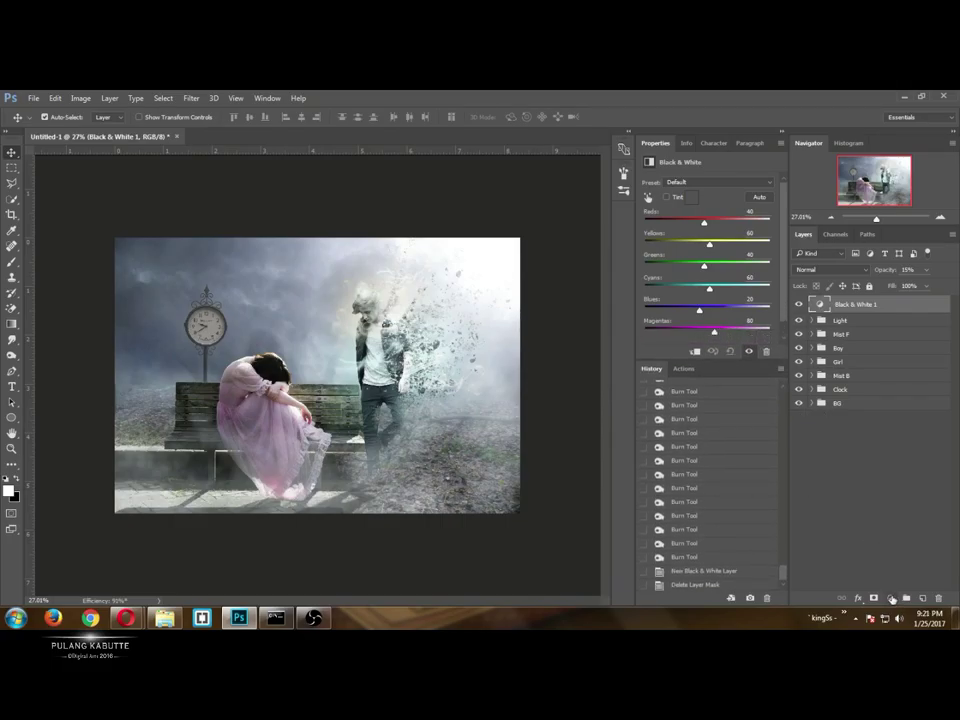
Add a Gradient Map adjustment layer above Black & White 1 using the Gold-Blue preset.
left_click(892, 600)
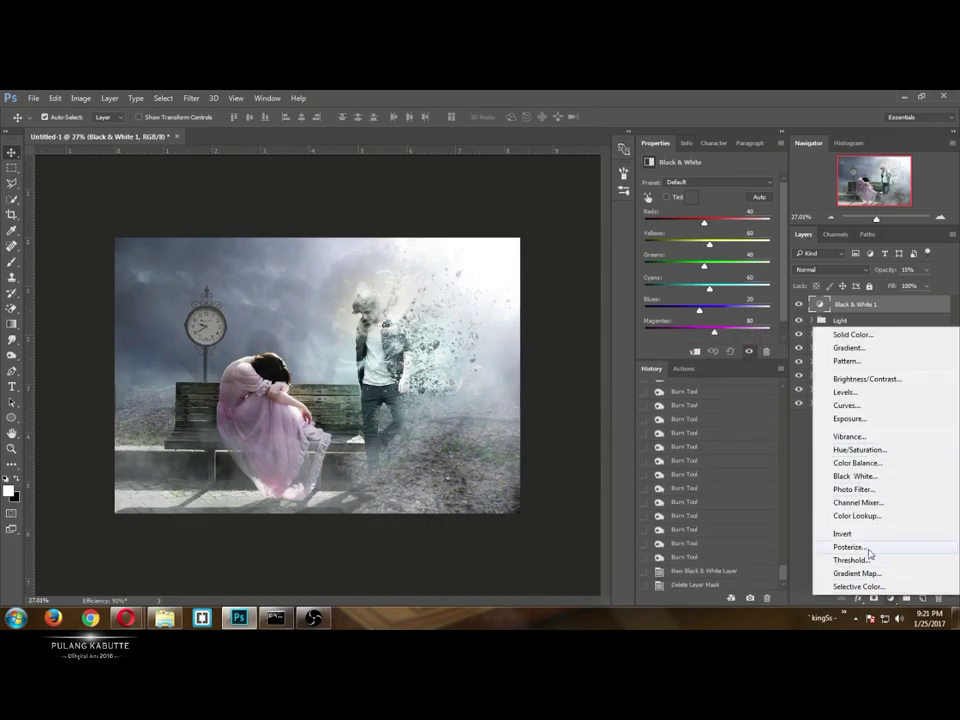
left_click(868, 573)
left_click(732, 188)
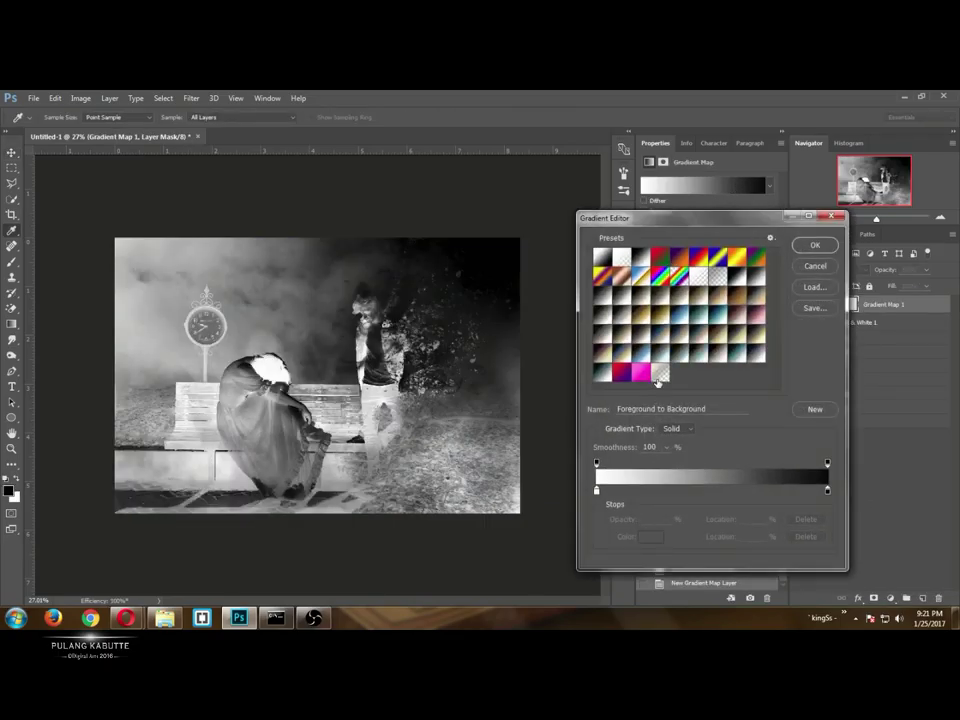
left_click(661, 355)
left_click(622, 356)
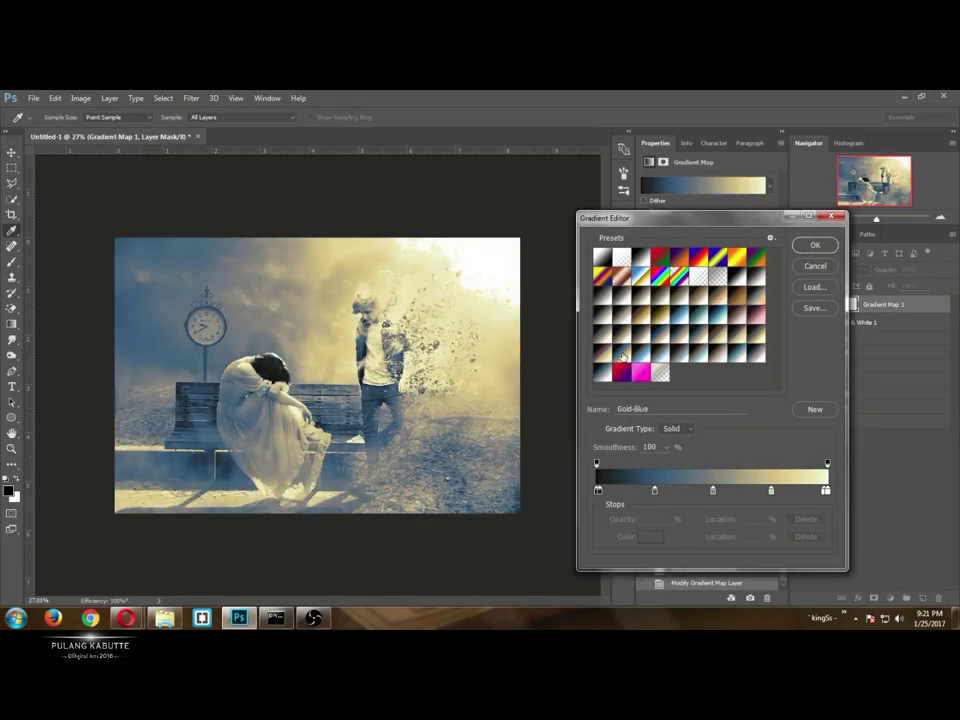
left_click(809, 248)
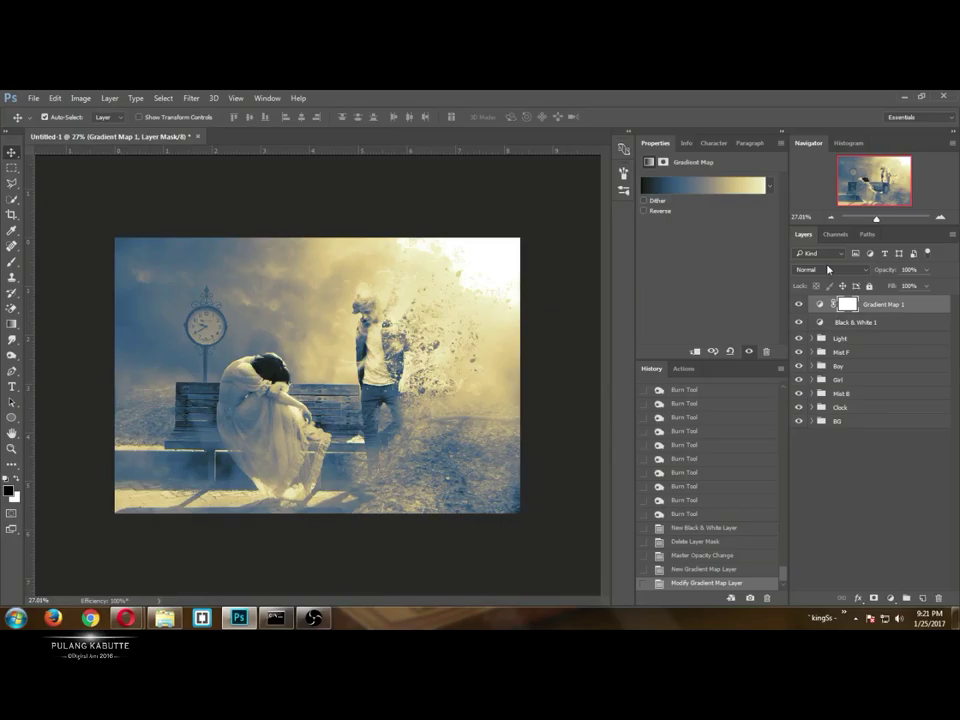
Set the Gradient Map layer's blending mode to Overlay and its fill to 20%.
left_click(828, 269)
left_click(836, 384)
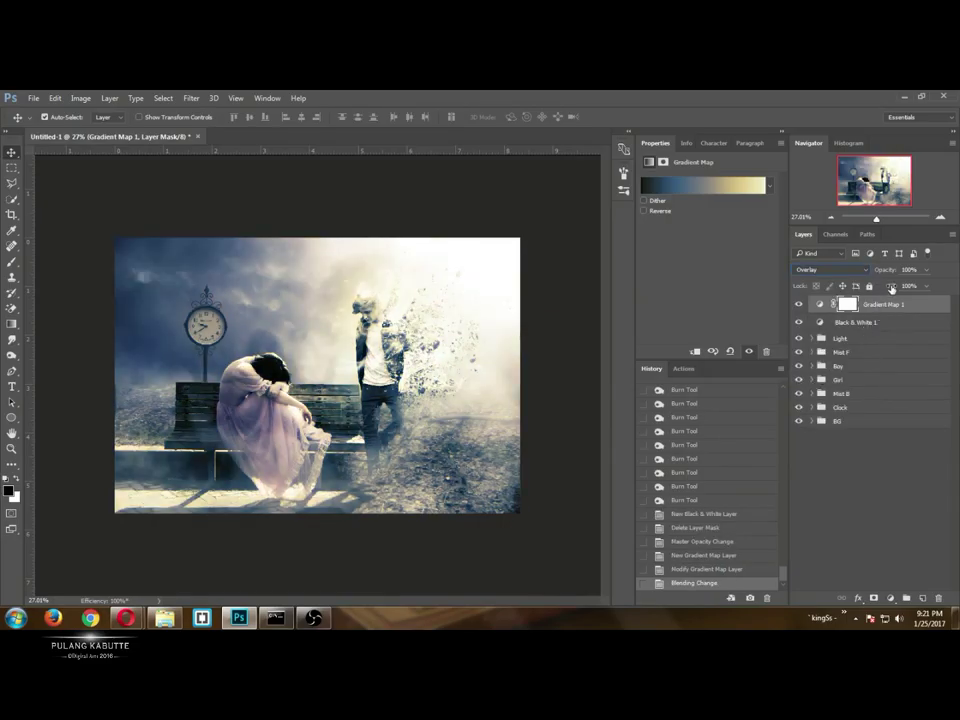
type("20")
key("Return")
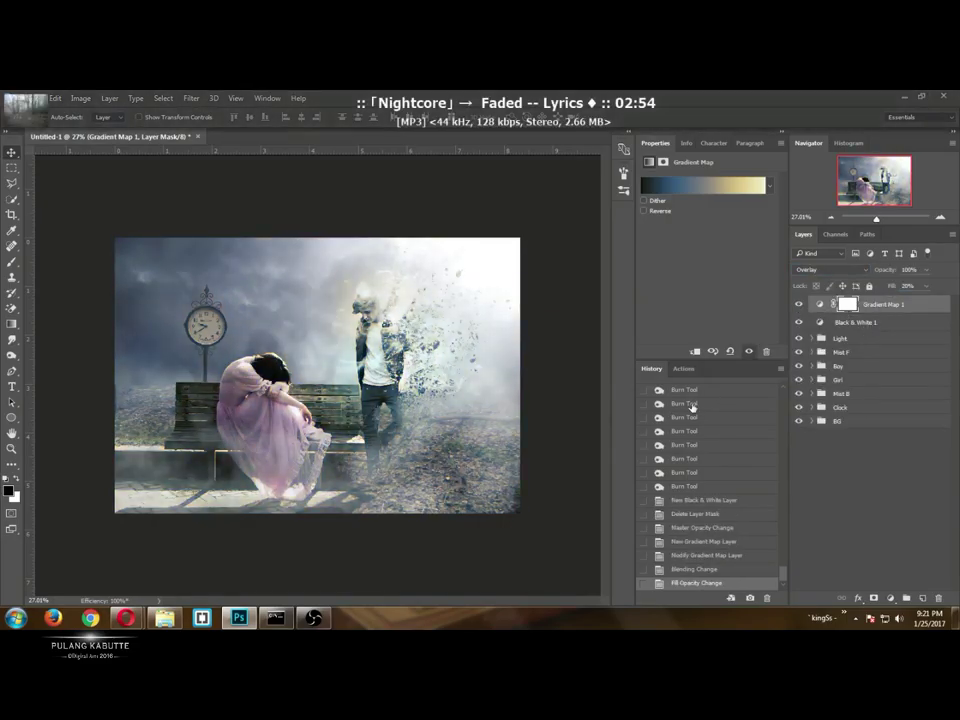
Add a Gradient fill layer with the violet-to-orange preset at an angle of 85.91° and shift the gradient upward on the canvas.
left_click(890, 598)
left_click(846, 347)
left_click(698, 288)
left_click(703, 357)
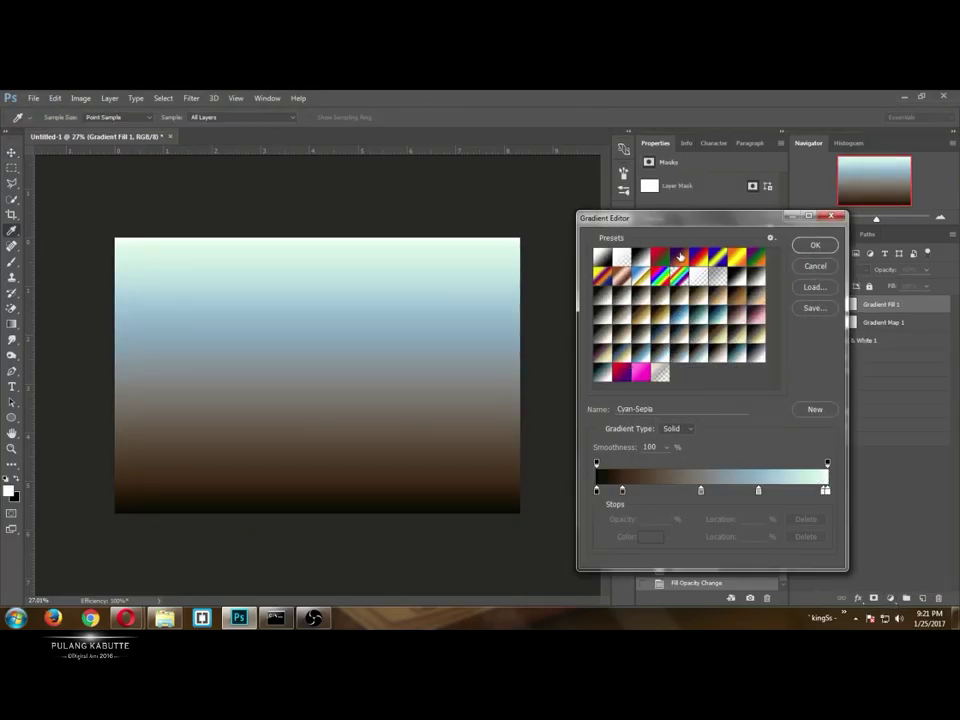
left_click(680, 257)
key("Return")
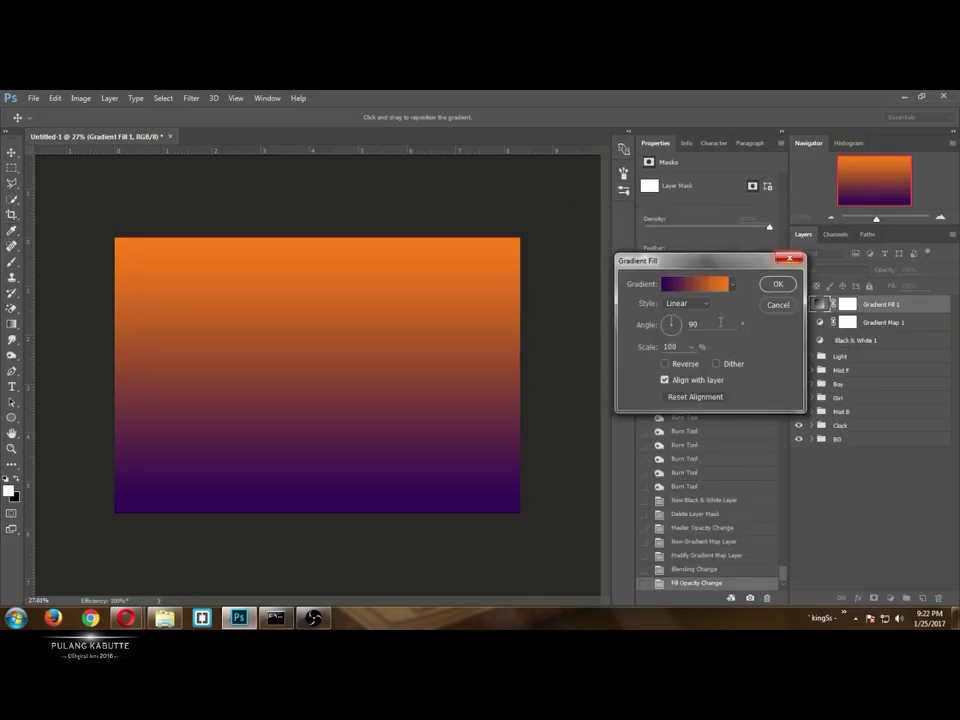
left_click_drag(674, 322, 672, 316)
left_click_drag(396, 431, 396, 395)
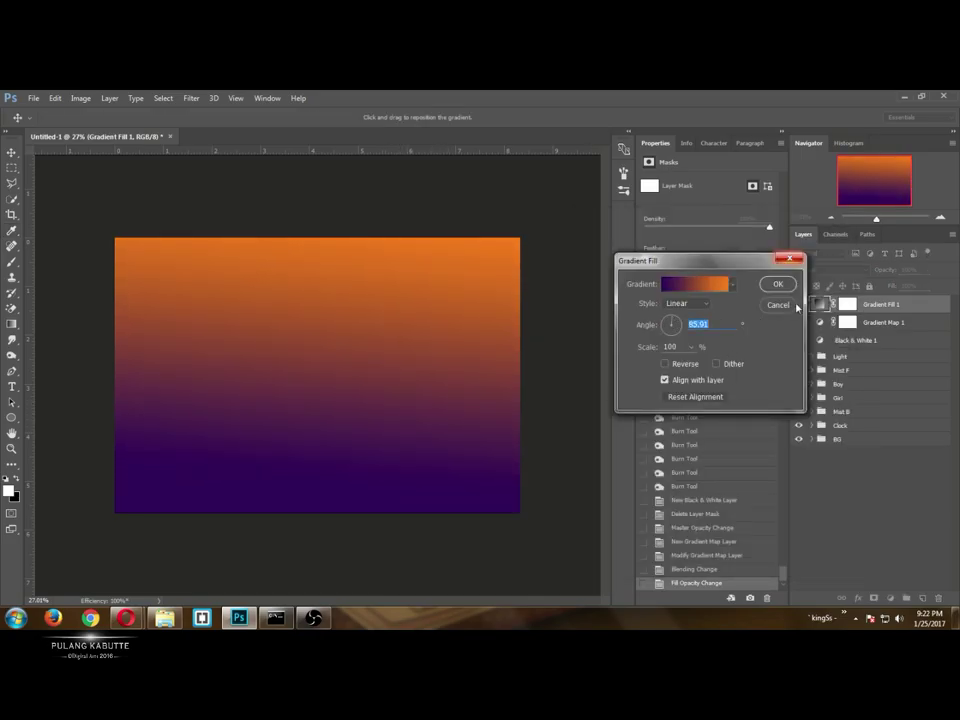
key("Return")
Compare blending modes on Gradient Fill 1 and settle on Lighten.
left_click(818, 271)
left_click(806, 345)
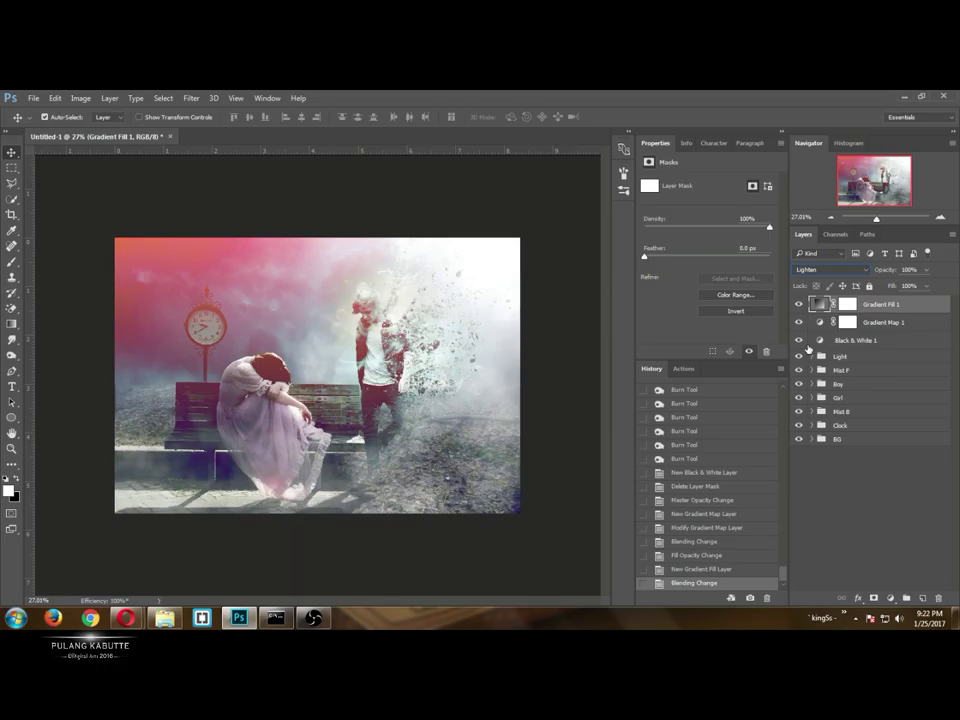
left_click(817, 270)
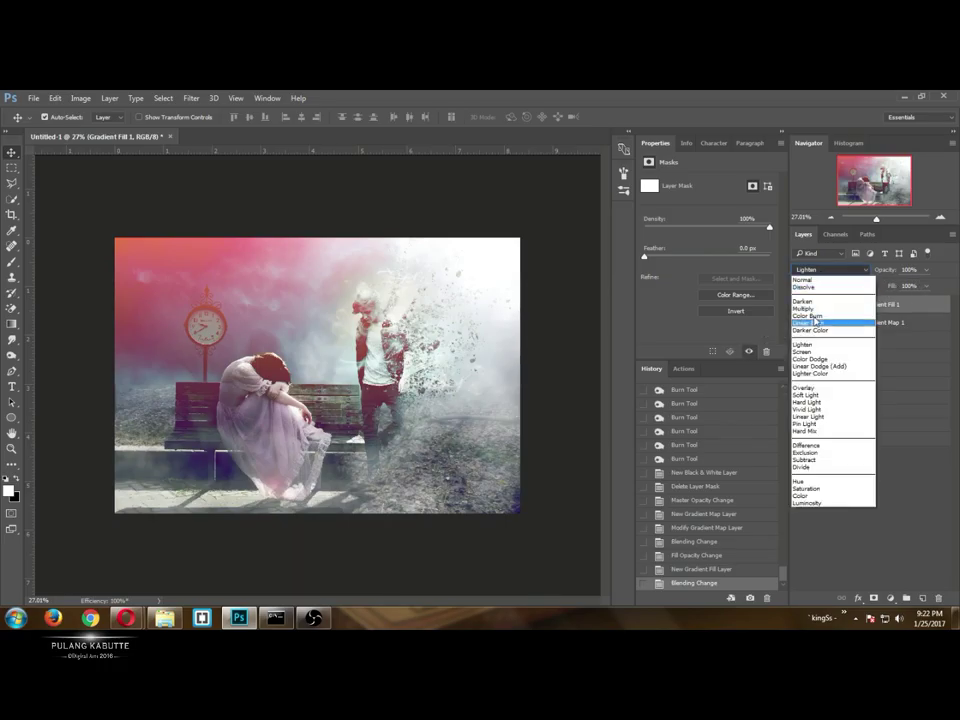
left_click(806, 357)
left_click(817, 270)
left_click(806, 345)
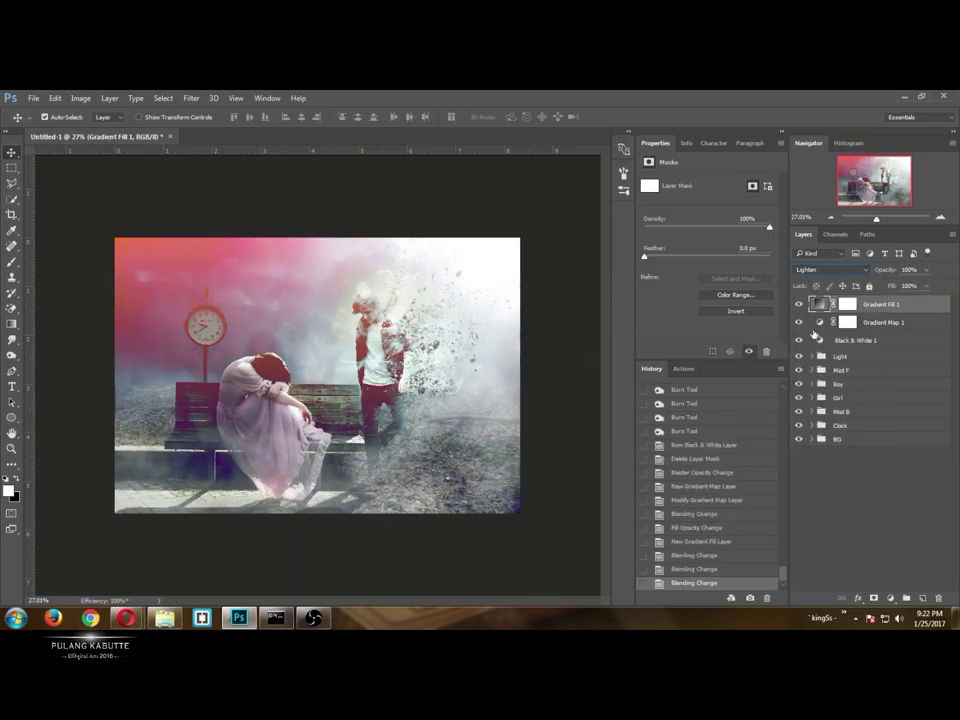
Compare Gradient Fill 1 with its gradient reversed and unreversed, and set the layer's opacity to 35%.
double_click(819, 304)
left_click(665, 364)
left_click(665, 364)
left_click(665, 364)
left_click(665, 364)
left_click(778, 284)
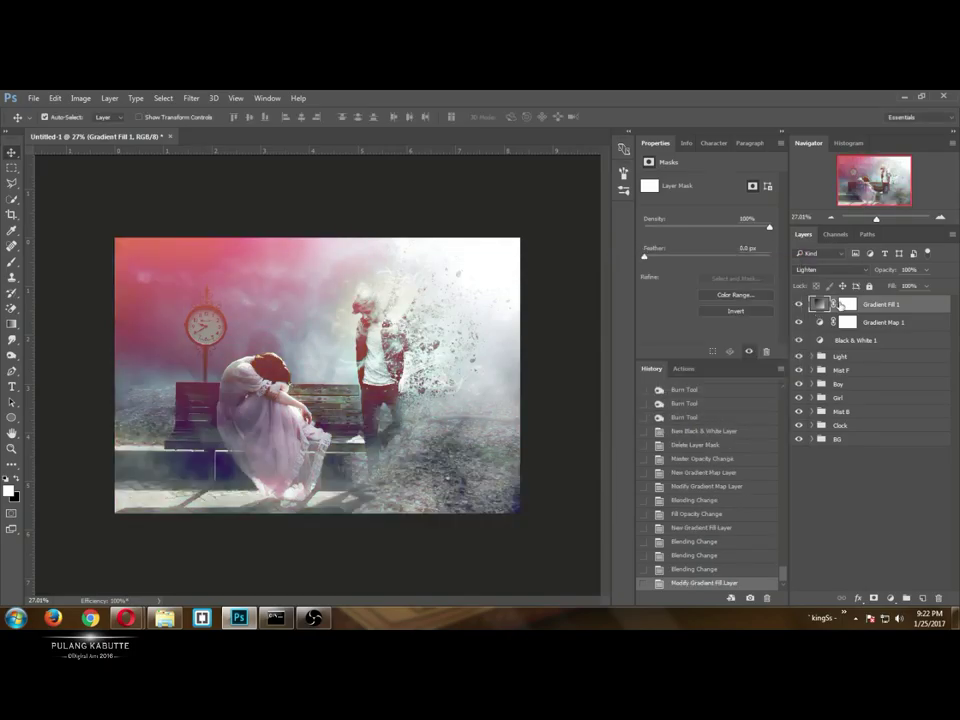
type("1")
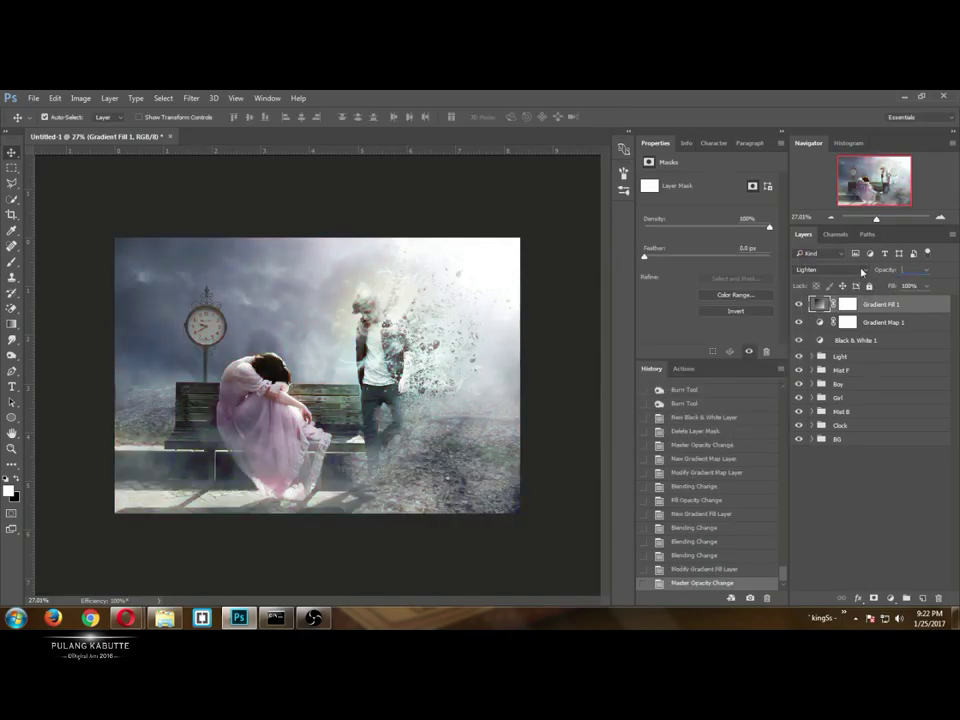
type("35")
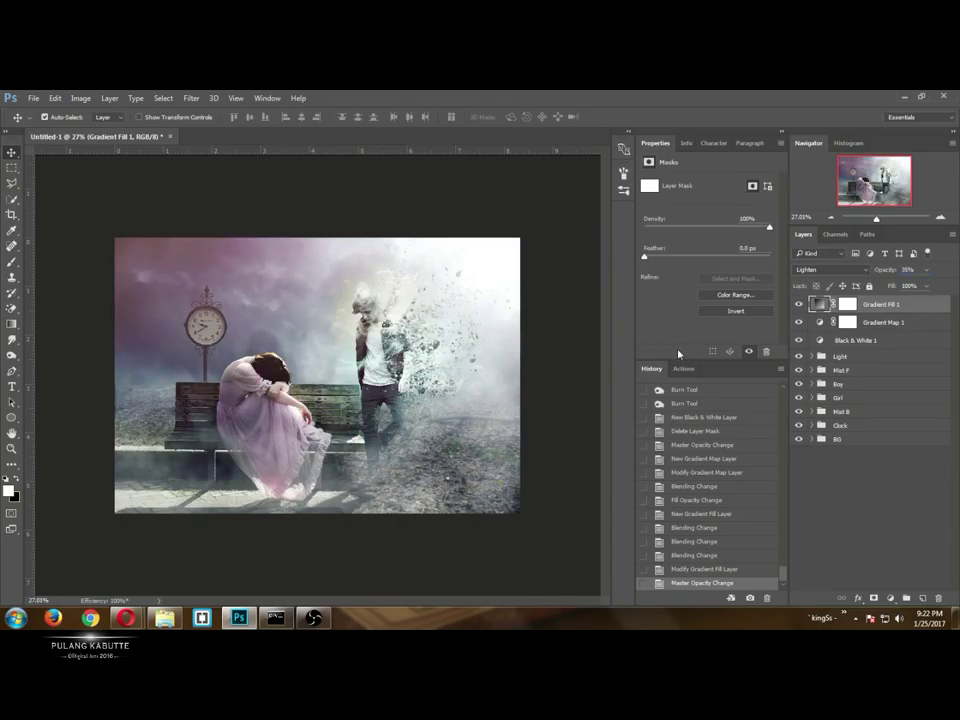
Delete the layer masks of Gradient Fill 1 and Gradient Map 1.
right_click(848, 304)
left_click(860, 333)
right_click(848, 322)
left_click(858, 351)
left_click(889, 598)
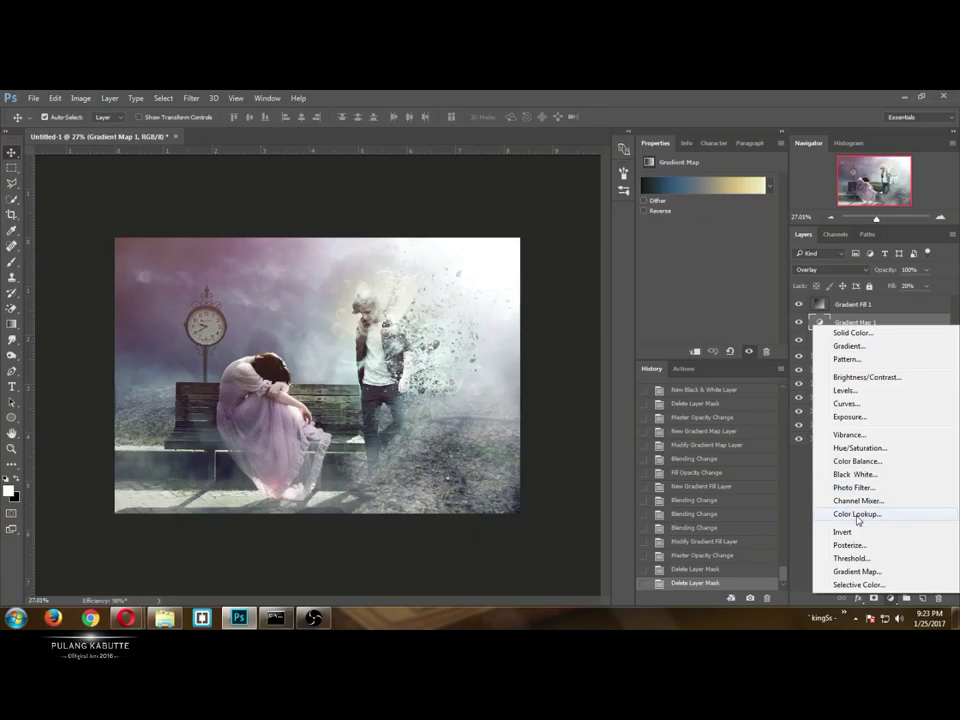
left_click(857, 514)
key("ctrl+z")
Add a Color Lookup adjustment layer above Gradient Fill 1 and go through the 3DLUT presets to FoggyNight.3DL.
left_click(830, 304)
left_click(891, 598)
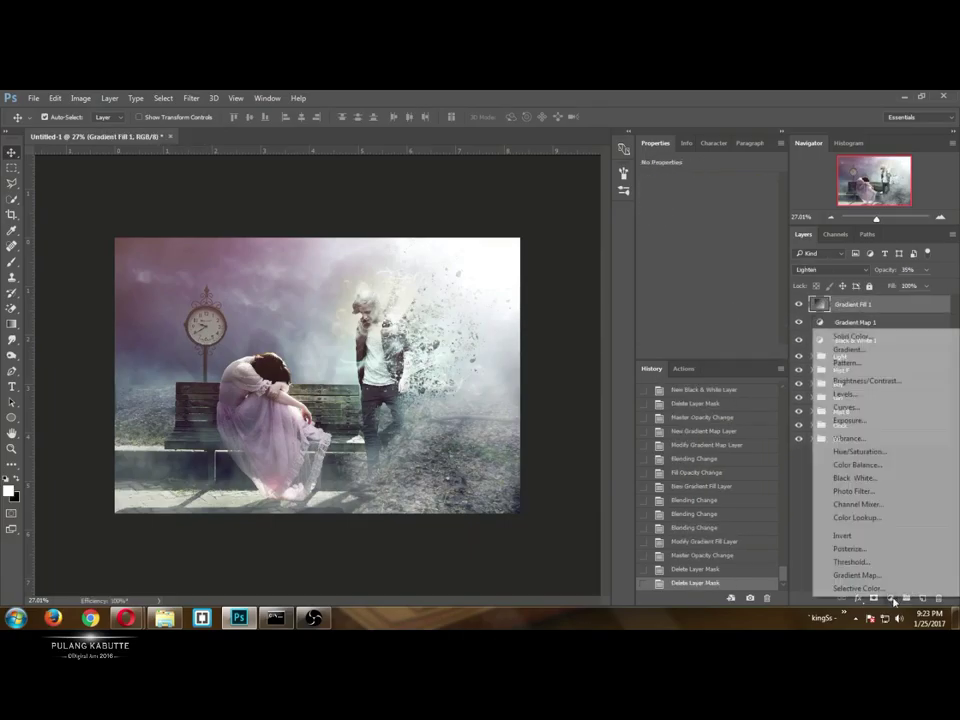
left_click(857, 517)
left_click(707, 183)
left_click(707, 202)
key("Down")
key("Down")
key("Down")
key("Down")
key("Down")
key("Down")
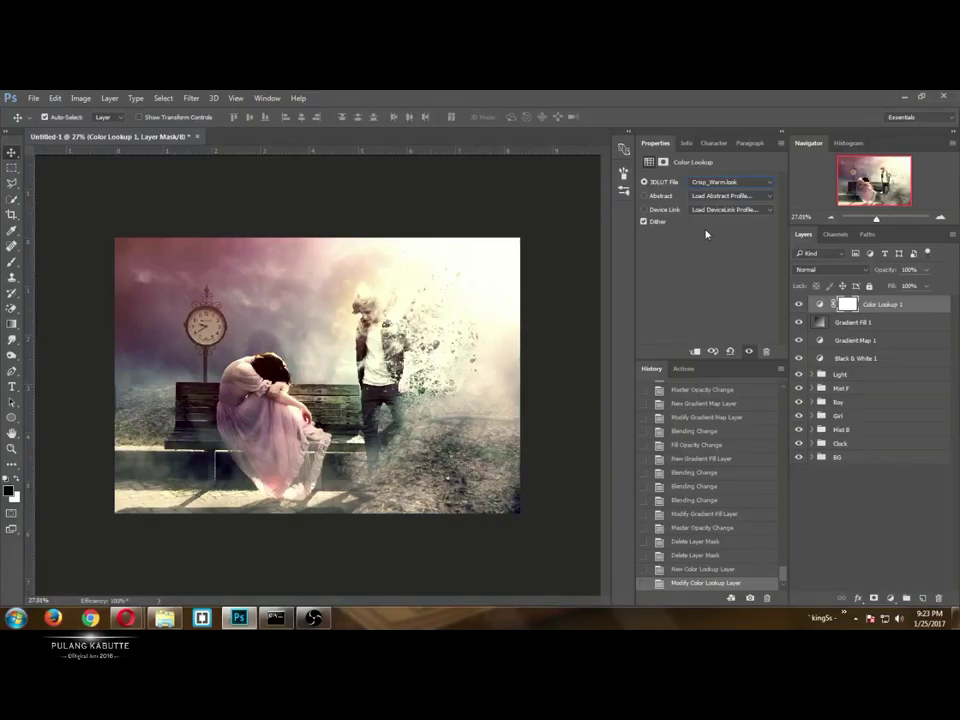
key("Down")
key("Down")
key("Down")
key("Down")
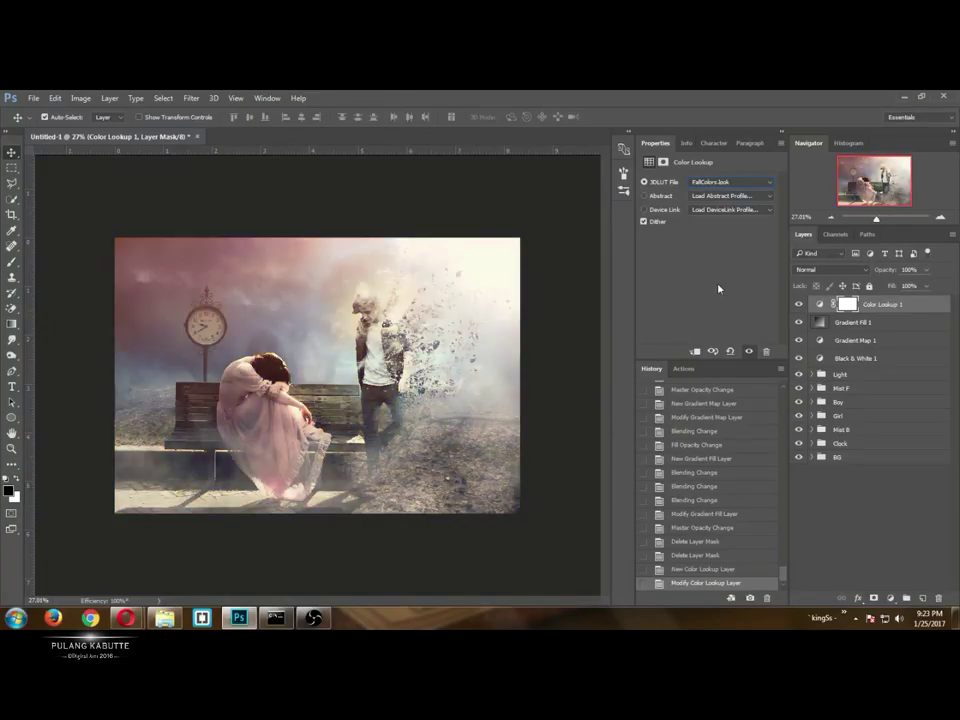
key("Down")
key("Down")
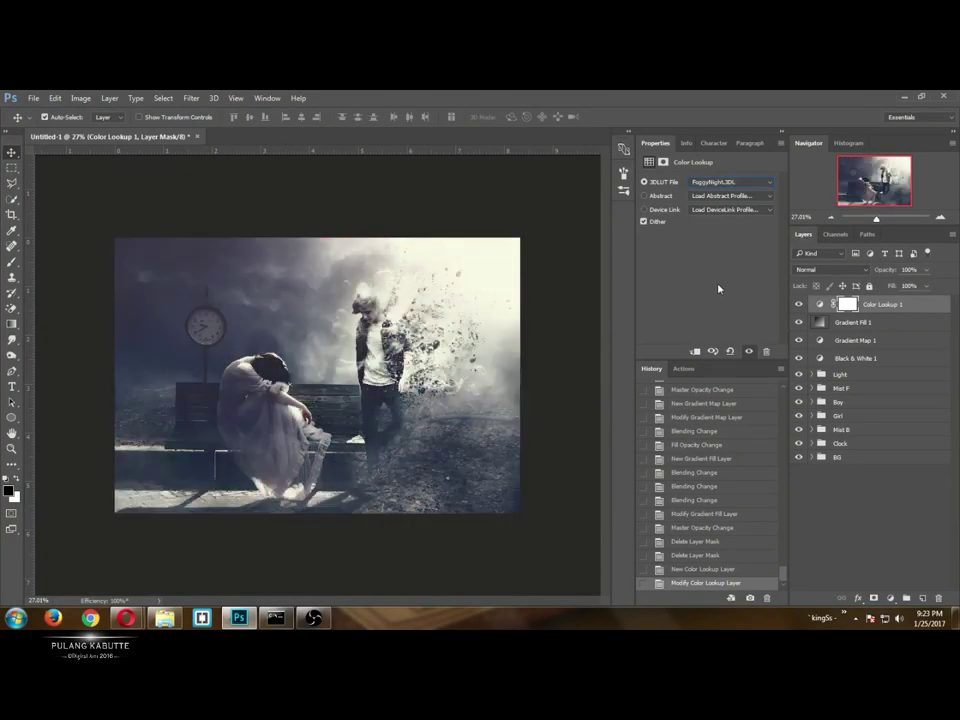
Delete Color Lookup 1's layer mask and set the layer's opacity to 35%.
right_click(847, 304)
left_click(848, 331)
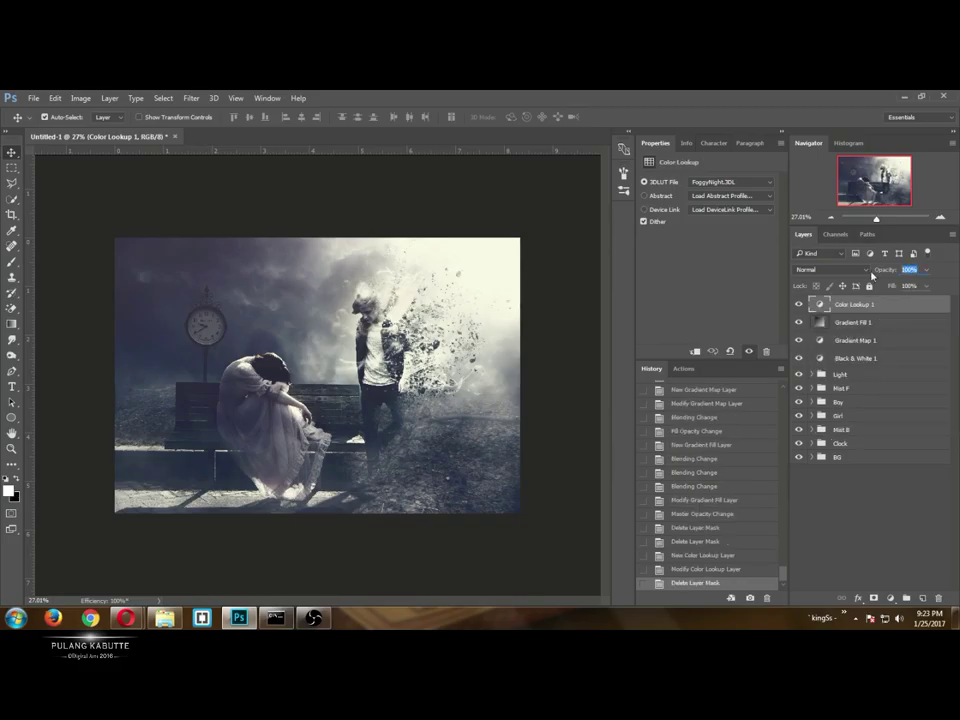
type("35")
Add a second Color Lookup adjustment layer without a mask and preview its 3DLUT presets up to LateSunset.3DL.
left_click(891, 597)
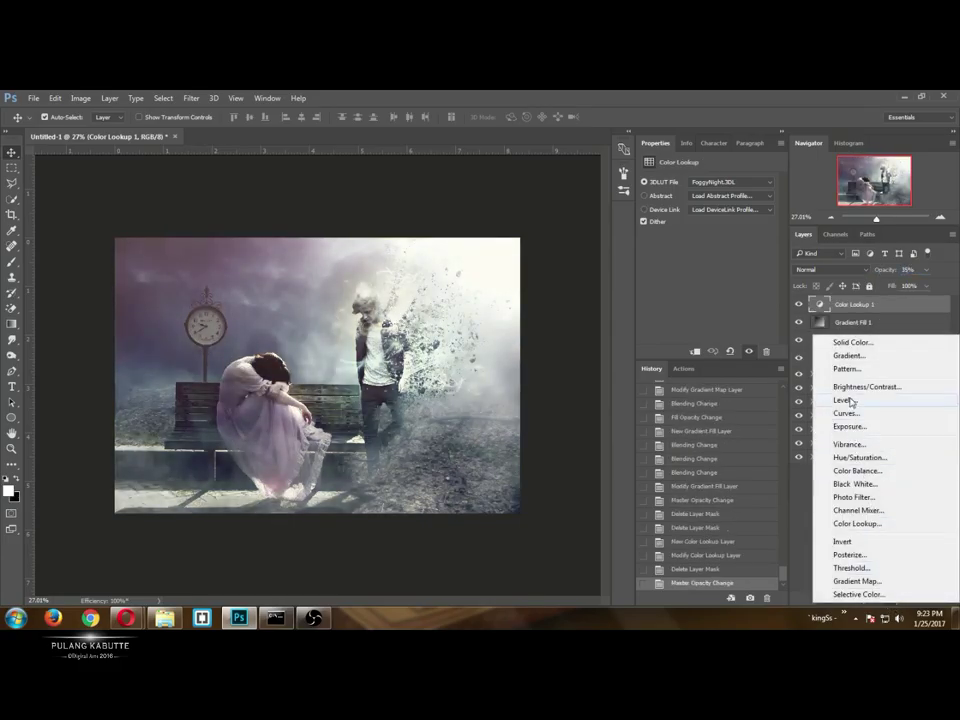
left_click(846, 521)
left_click(730, 182)
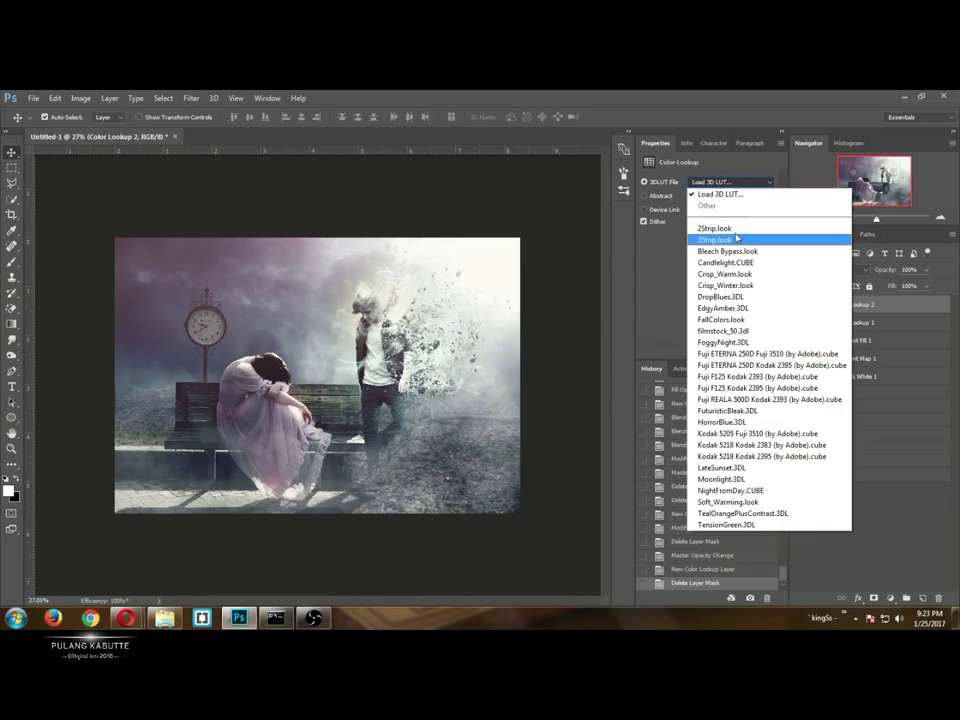
key("Down")
key("Down")
key("Down")
key("Down")
key("Down")
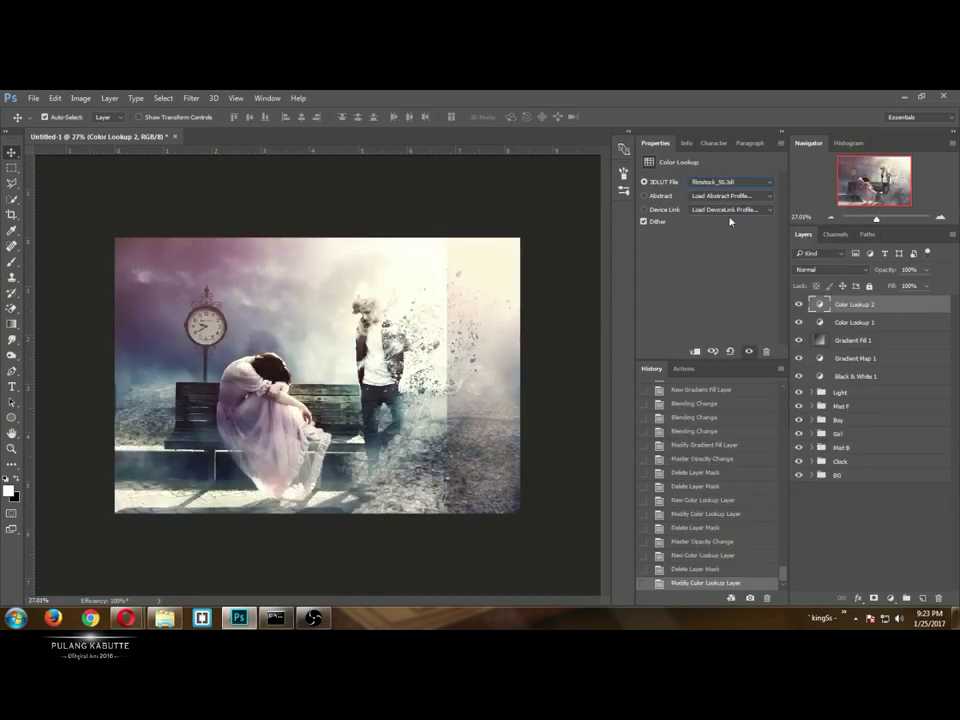
key("Down")
key("Down")
key("Down")
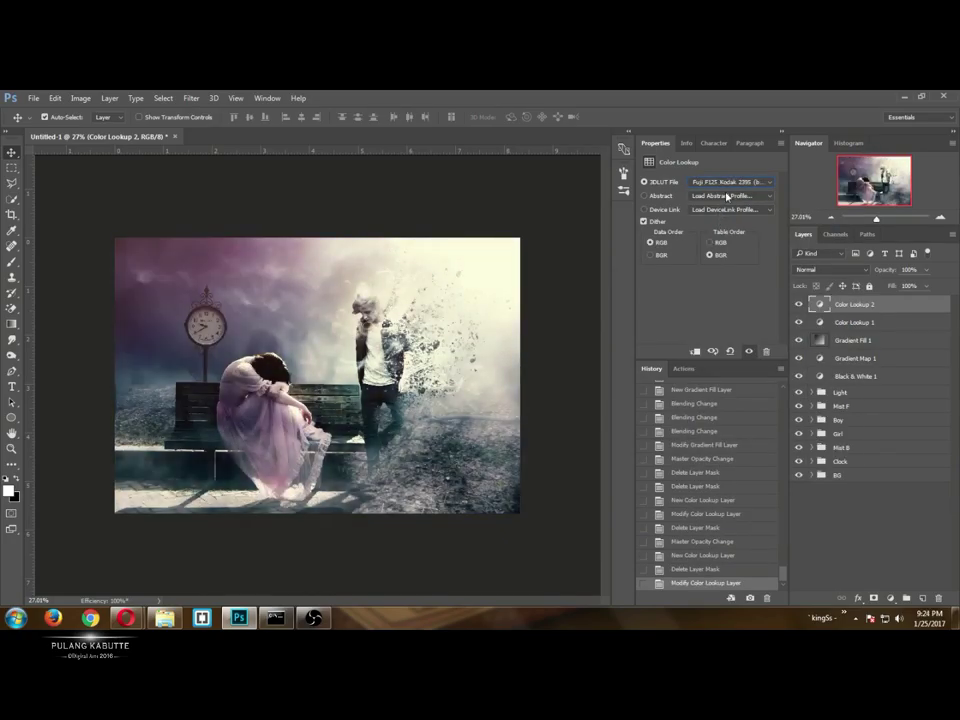
key("Down")
key("Down")
key("Down")
key("Down")
key("Down")
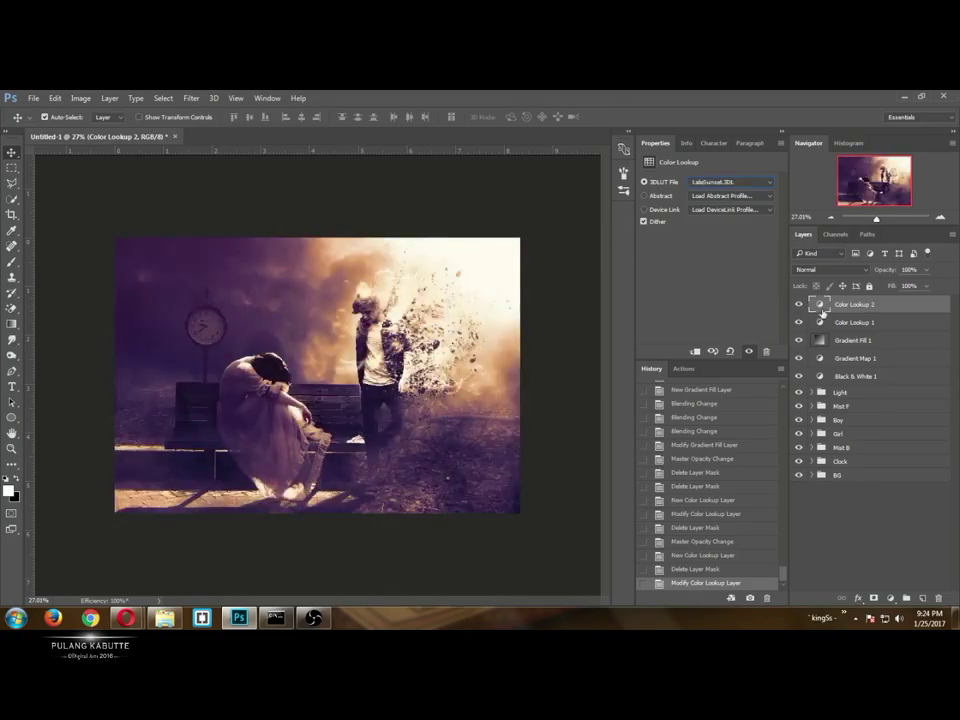
left_click_drag(883, 275, 903, 275)
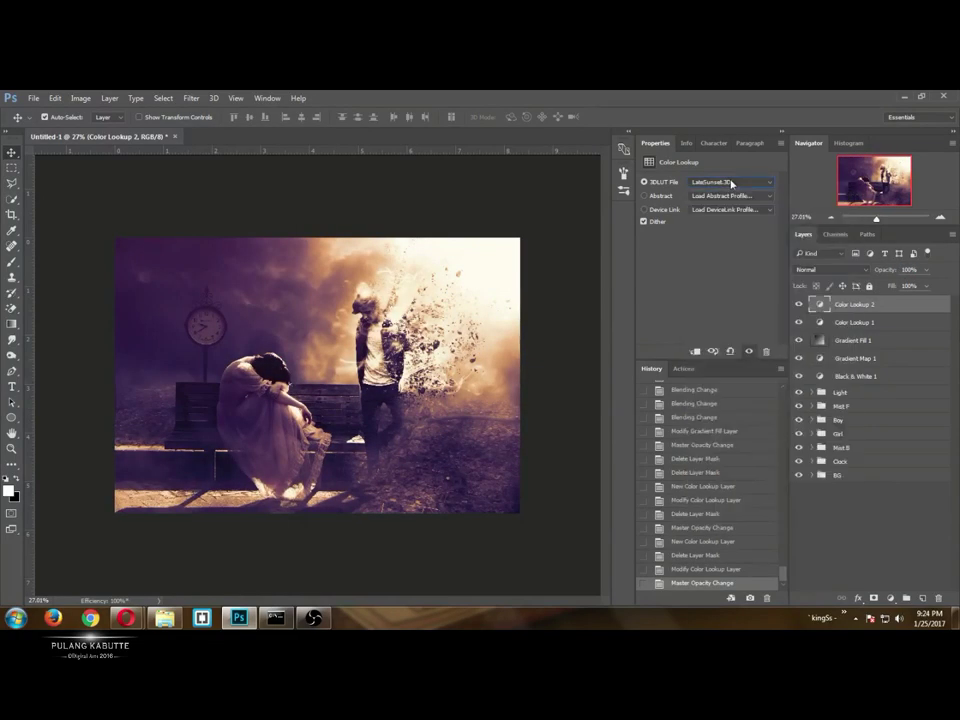
Try the TealOrangePlusContrast lookup on Color Lookup 2, then choose Crisp_Warm.look and set the layer's opacity to 35%.
scroll(731, 184, "down", 2)
left_click(731, 184)
left_click(728, 502)
key("Down")
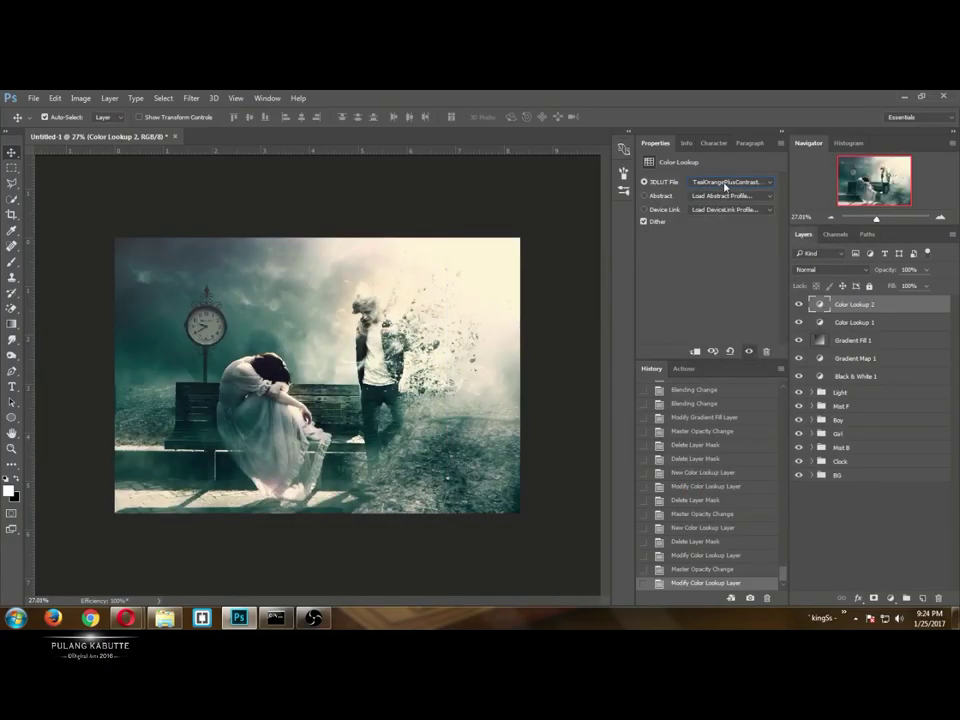
left_click(724, 184)
left_click(725, 274)
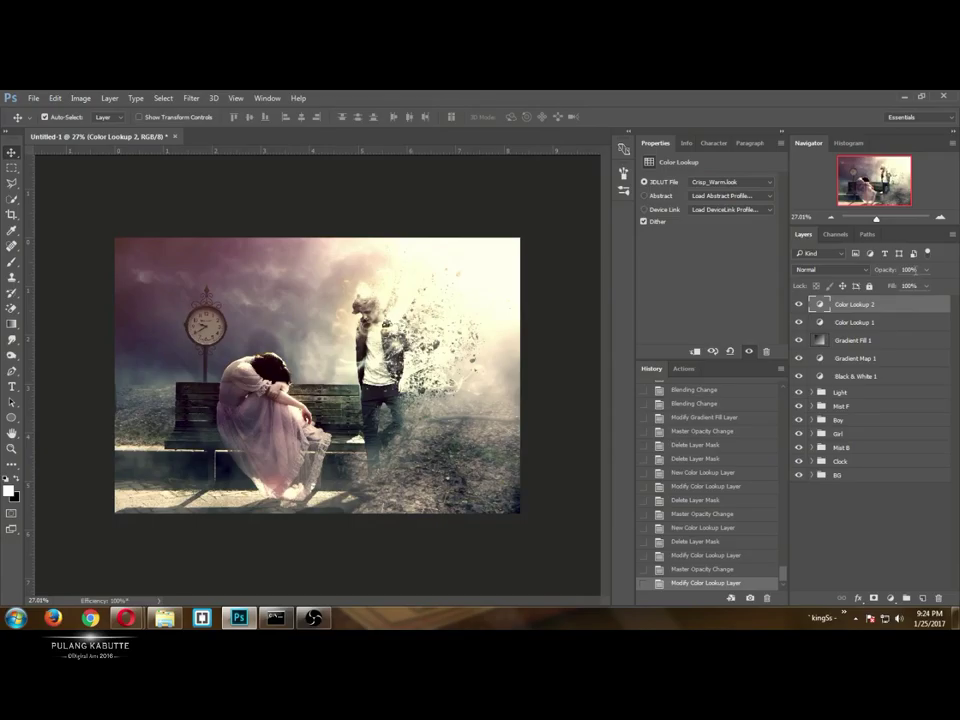
type("35")
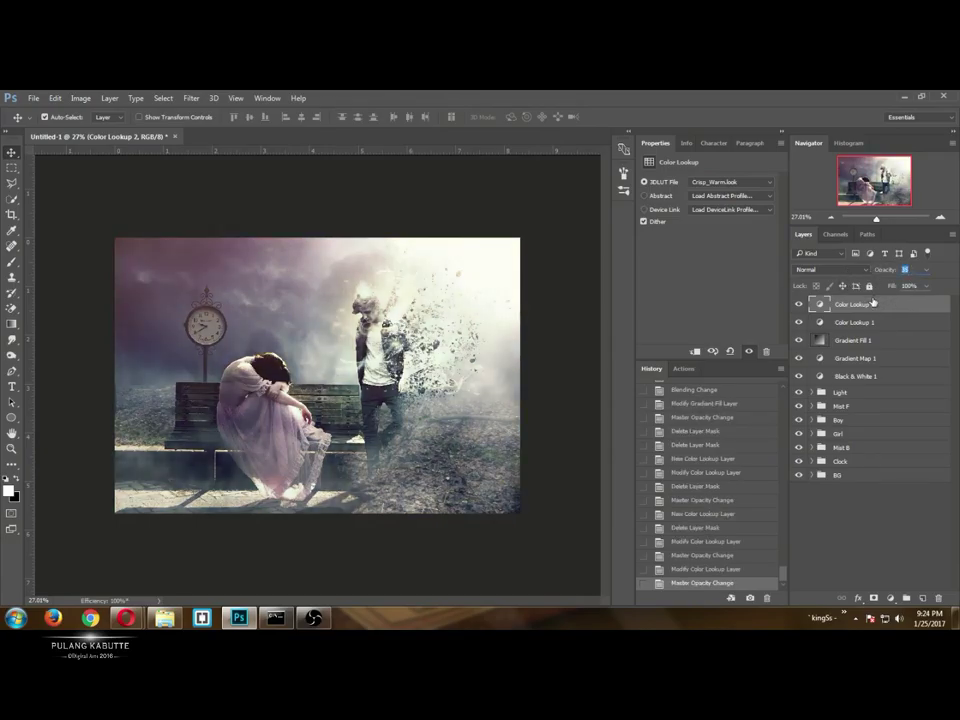
Add a Color Balance adjustment layer without a mask and set its Shadows to -5 Cyan–Red with a slight shift toward blue.
left_click(890, 598)
left_click(846, 458)
right_click(832, 305)
left_click(861, 331)
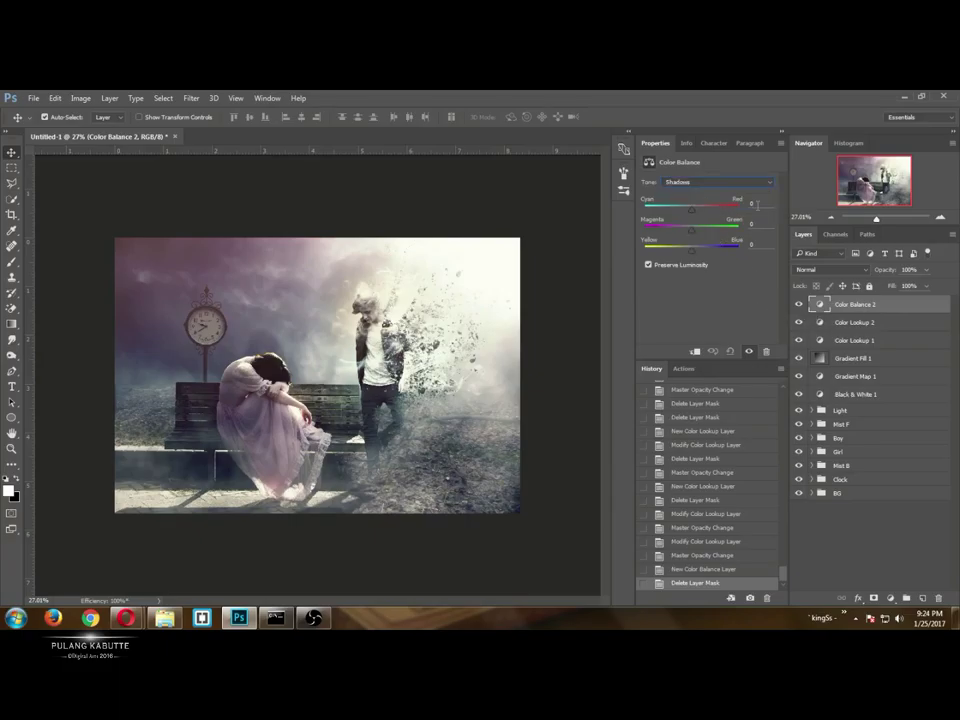
left_click_drag(691, 208, 688, 208)
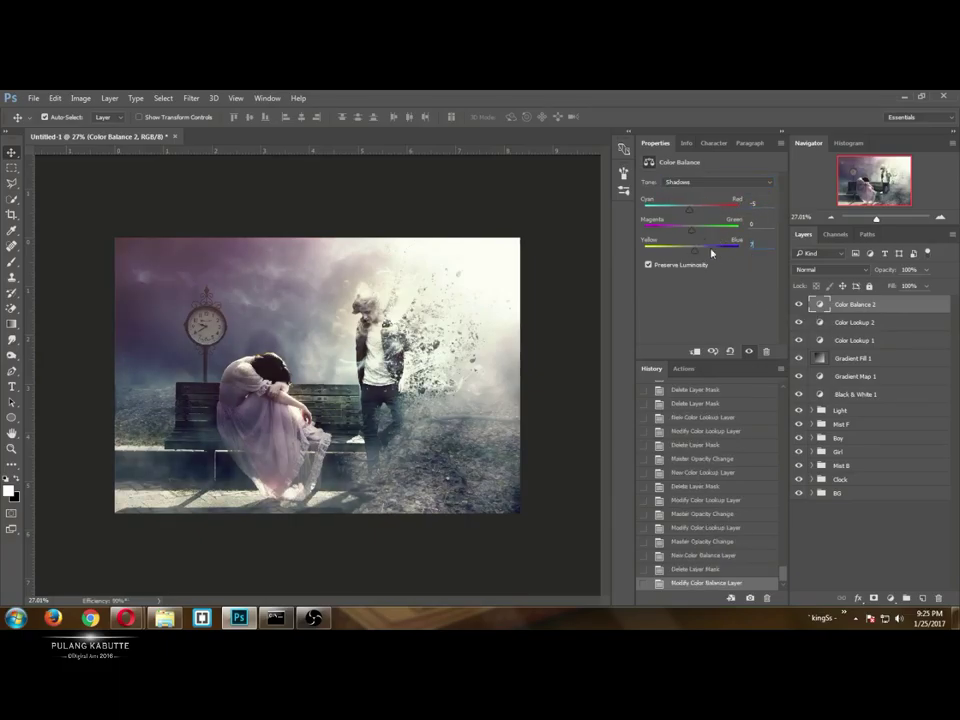
Adjust the Color Balance layer's Highlights by 5 and its Midtones Cyan–Red by 4, and compare the image with the layer hidden.
left_click(702, 182)
left_click(758, 207)
type("5")
key("Tab")
type("5")
left_click(702, 182)
left_click(698, 195)
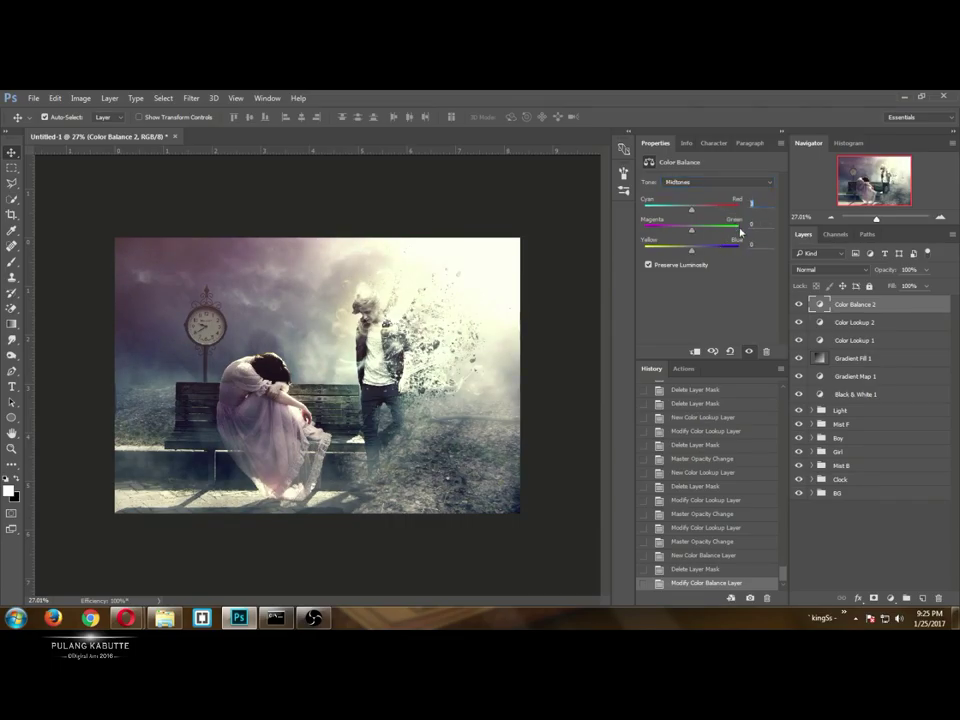
type("4")
left_click(800, 307)
left_click(800, 307)
Stamp all visible layers onto a new top layer and apply a Gaussian Blur with a 10-pixel radius.
key("ctrl+shift+alt+e")
left_click(190, 100)
left_click(378, 345)
left_click_drag(596, 436, 619, 436)
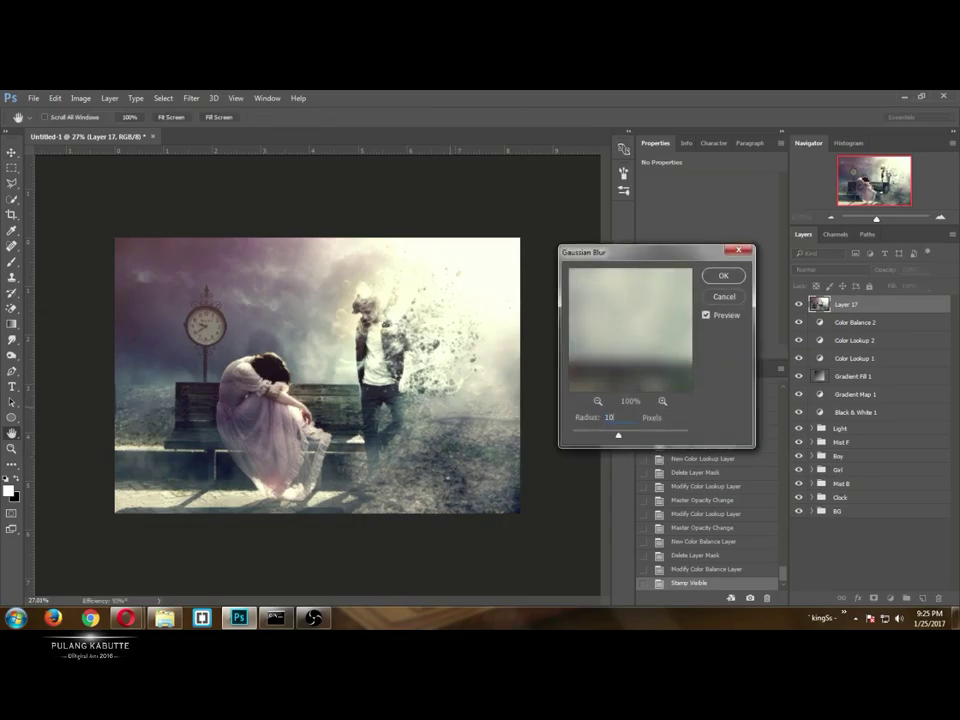
left_click(724, 275)
Set the blurred Layer 17's blending mode to Screen.
left_click(830, 270)
left_click(816, 356)
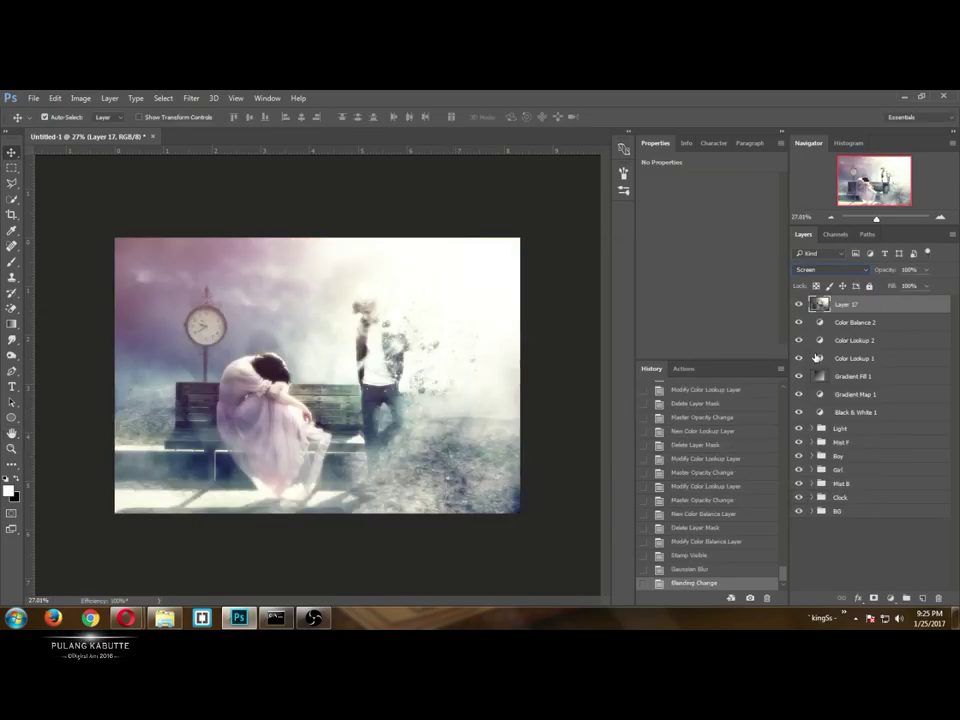
Set Layer 17's fill to 65% and apply another Gaussian Blur with a 10-pixel radius to it.
left_click_drag(889, 289, 877, 290)
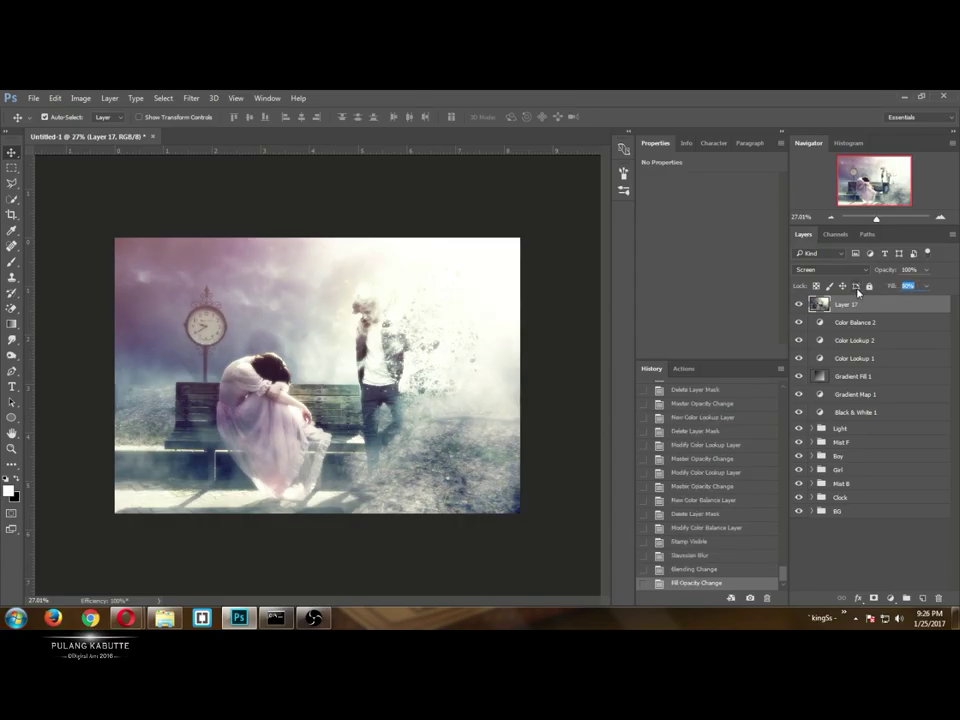
type("65")
key("Return")
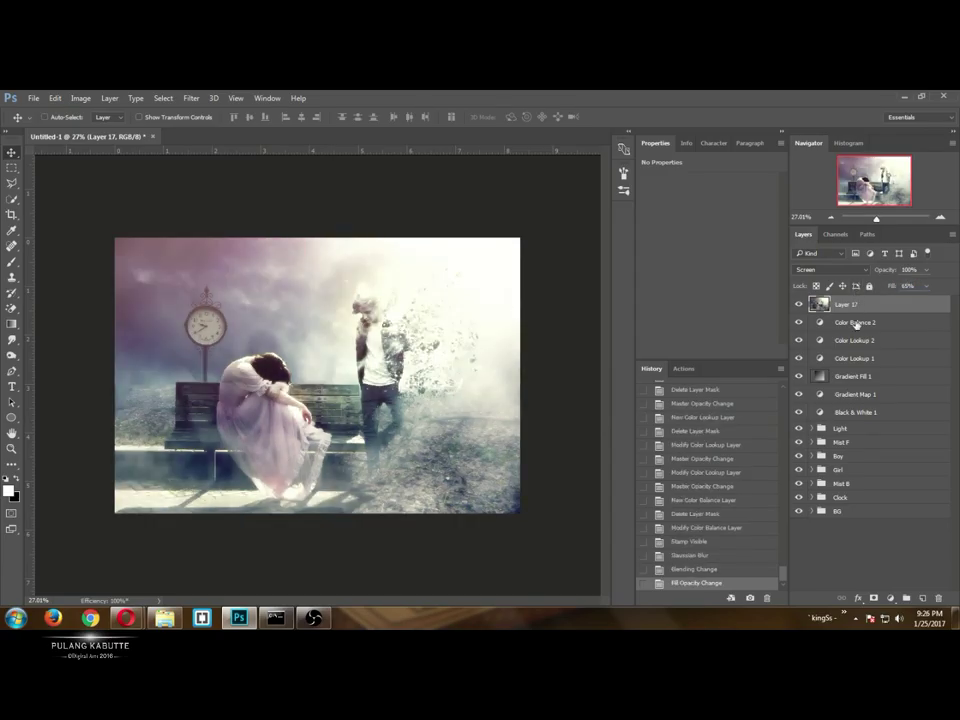
key("ctrl+alt+f")
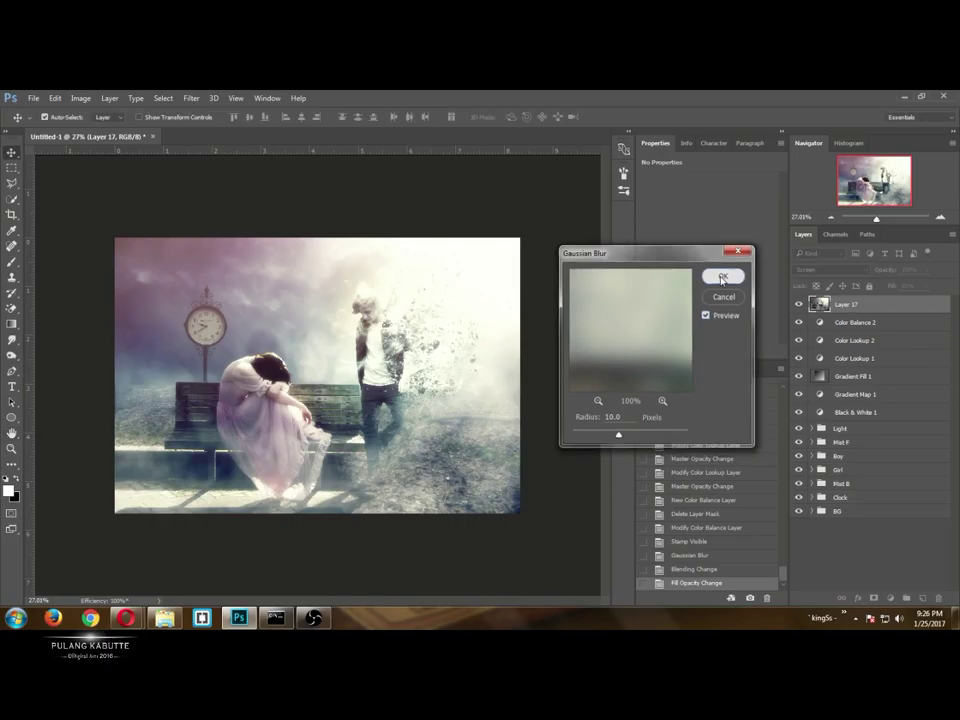
left_click(723, 275)
scroll(410, 460, "up", 3)
scroll(405, 459, "down", 2)
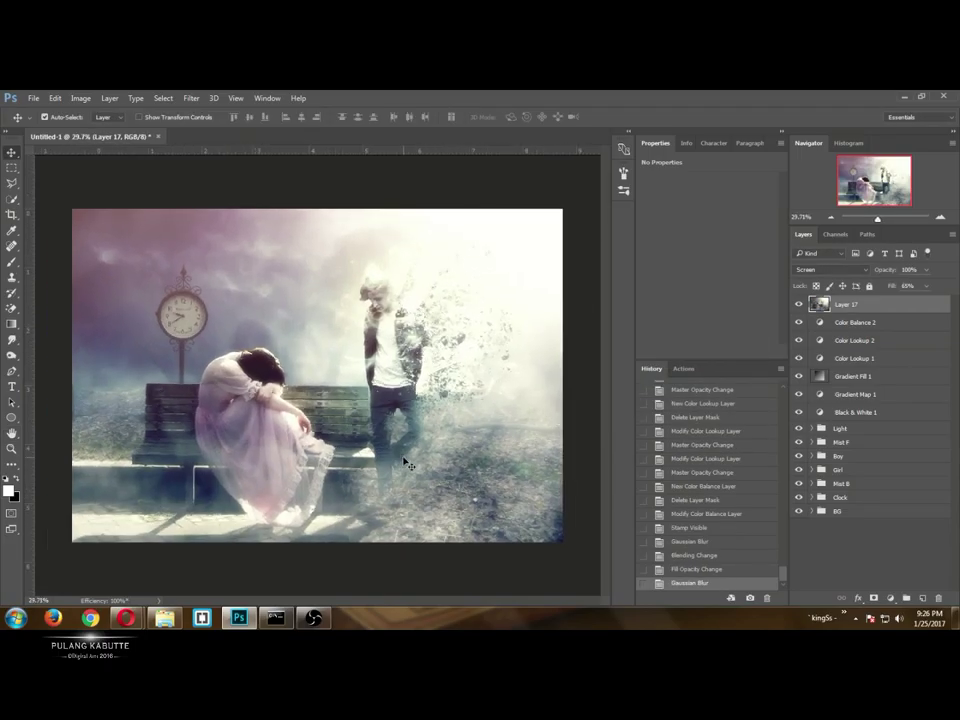
Stamp all visible layers onto a new layer and darken its lower part with a Camera Raw graduated filter at -1.95 exposure.
key("ctrl+alt+shift+e")
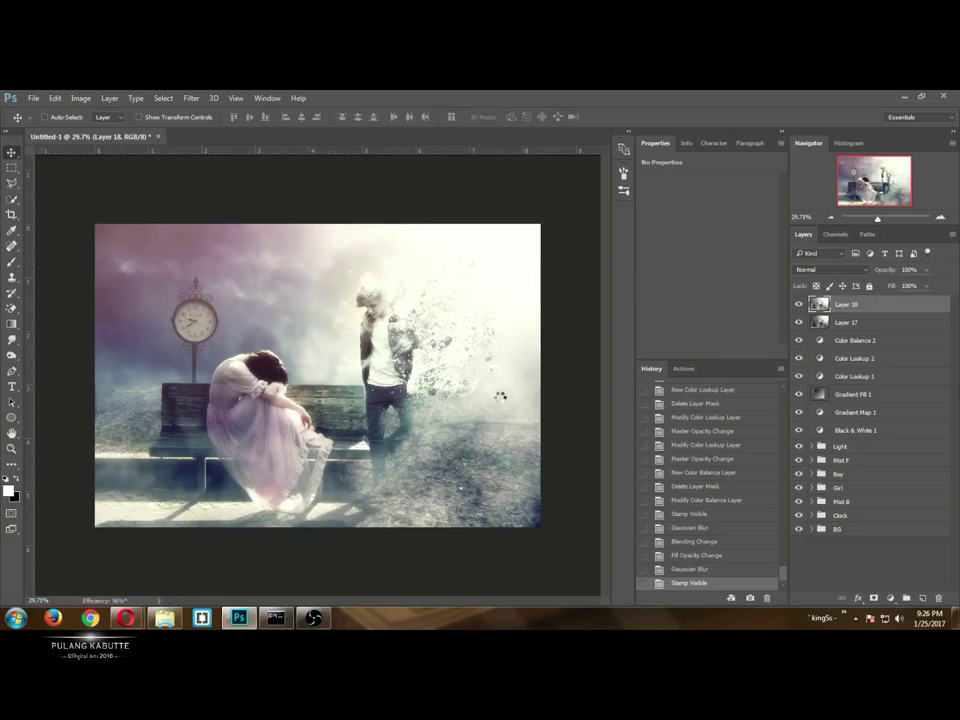
key("ctrl+shift+a")
key("g")
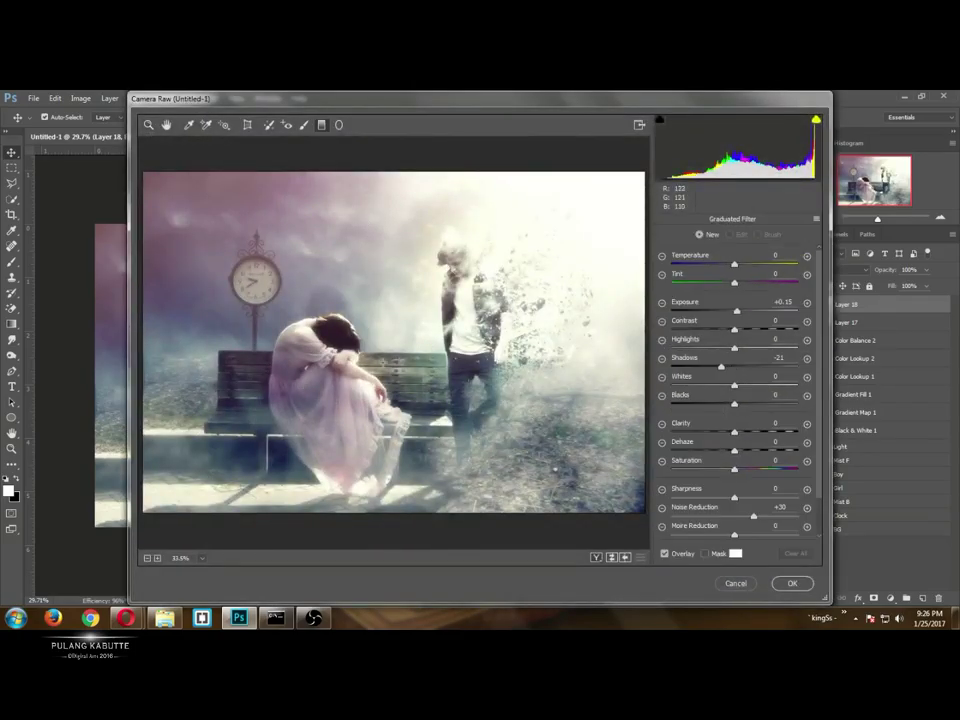
key("ctrl+minus")
left_click_drag(360, 482, 372, 355)
key("ctrl+z")
left_click_drag(354, 498, 375, 381)
left_click_drag(737, 311, 706, 317)
left_click_drag(397, 386, 399, 369)
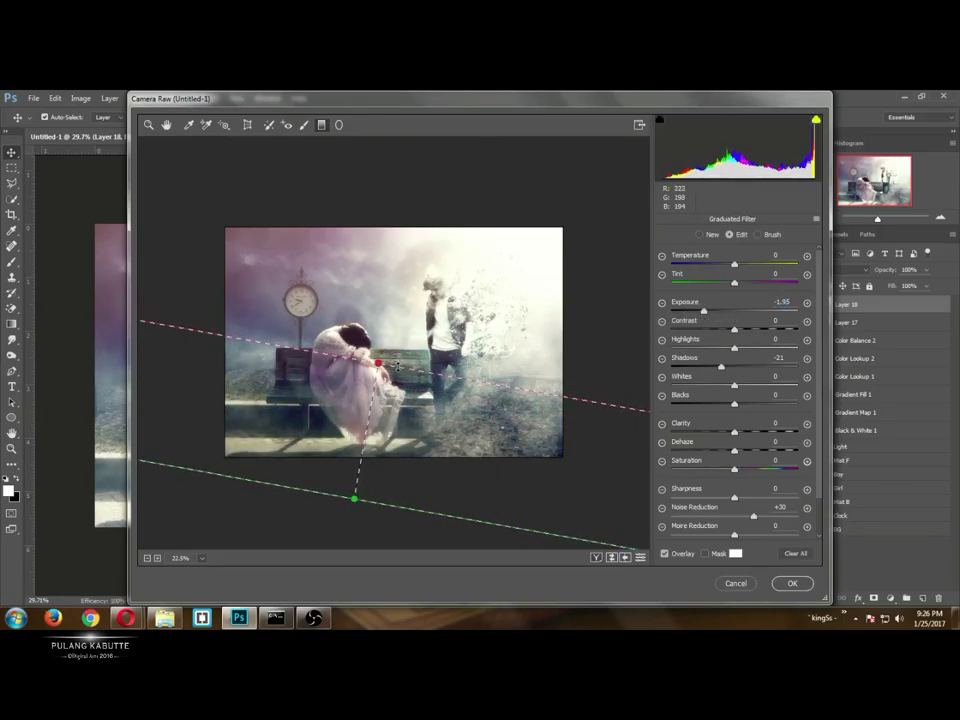
Tilt the lower graduated filter and shift it toward the woman on the bench.
left_click_drag(606, 406, 604, 420)
left_click_drag(357, 467, 306, 459)
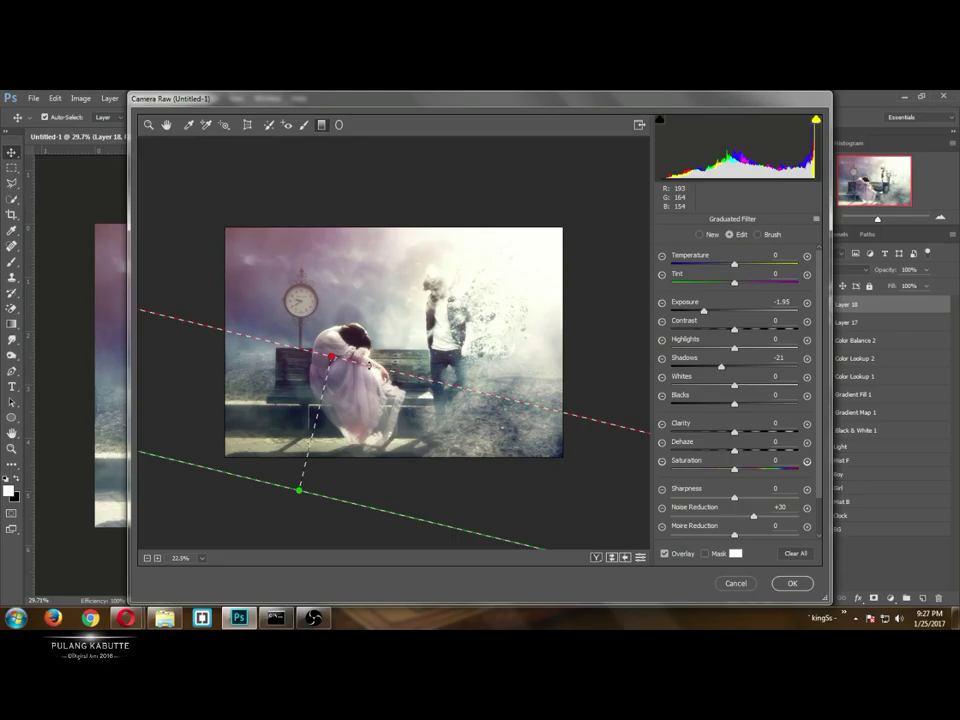
left_click_drag(337, 358, 331, 391)
Add a second graduated filter from the image's left edge at -1.05 exposure and compare before and after.
mouse_move(167, 345)
left_mouse_down()
mouse_move(332, 346)
mouse_move(330, 362)
mouse_move(336, 314)
left_mouse_up()
left_click_drag(704, 311, 718, 311)
left_click(640, 561)
left_click(643, 560)
left_click(644, 560)
left_click(644, 560)
left_click(644, 560)
left_click(644, 560)
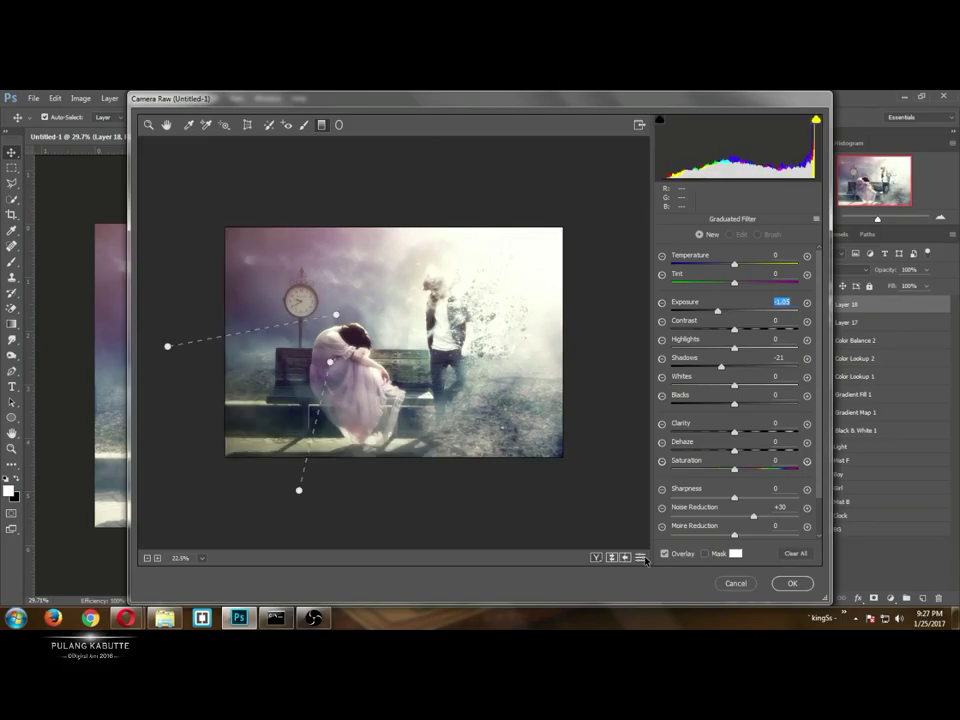
Rotate the lower graduated filter closer to horizontal and apply the Camera Raw adjustments.
left_click(299, 490)
mouse_move(286, 351)
left_mouse_down()
mouse_move(272, 357)
mouse_move(271, 346)
left_mouse_up()
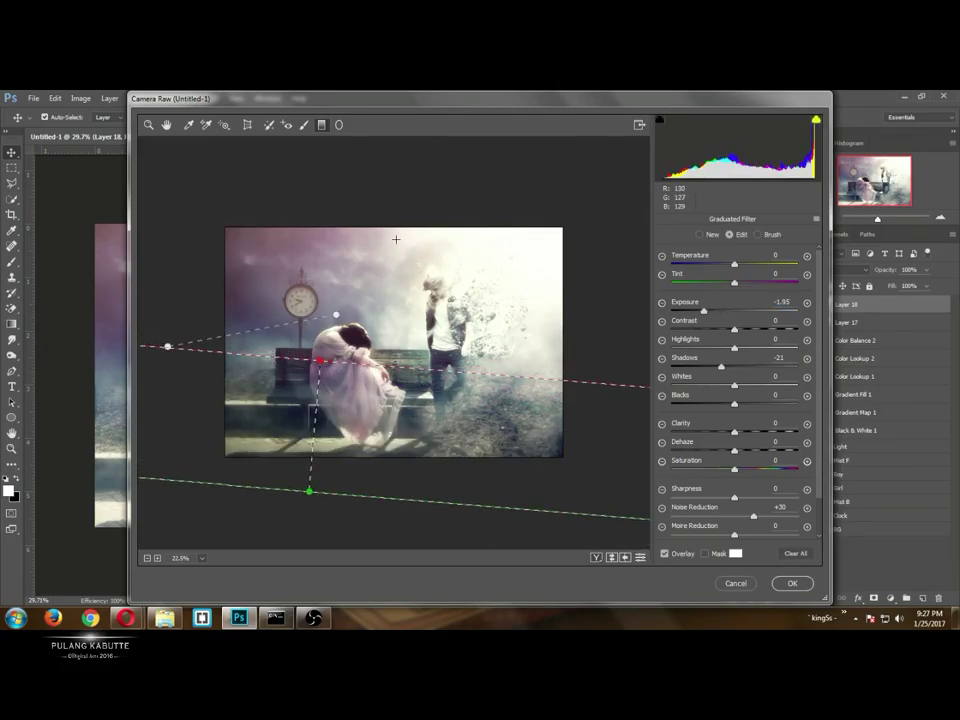
left_click(791, 584)
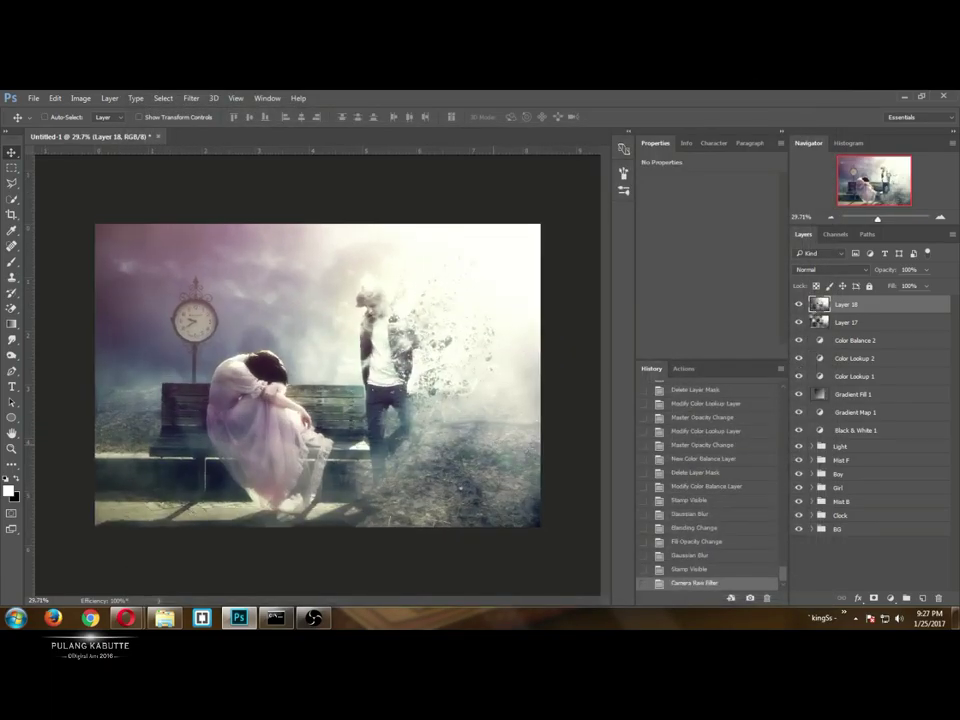
Stamp all visible layers onto a new top layer and apply a High Pass filter with a 3-pixel radius.
key("ctrl+shift+alt+e")
left_click(191, 98)
mouse_move(257, 332)
left_click(381, 336)
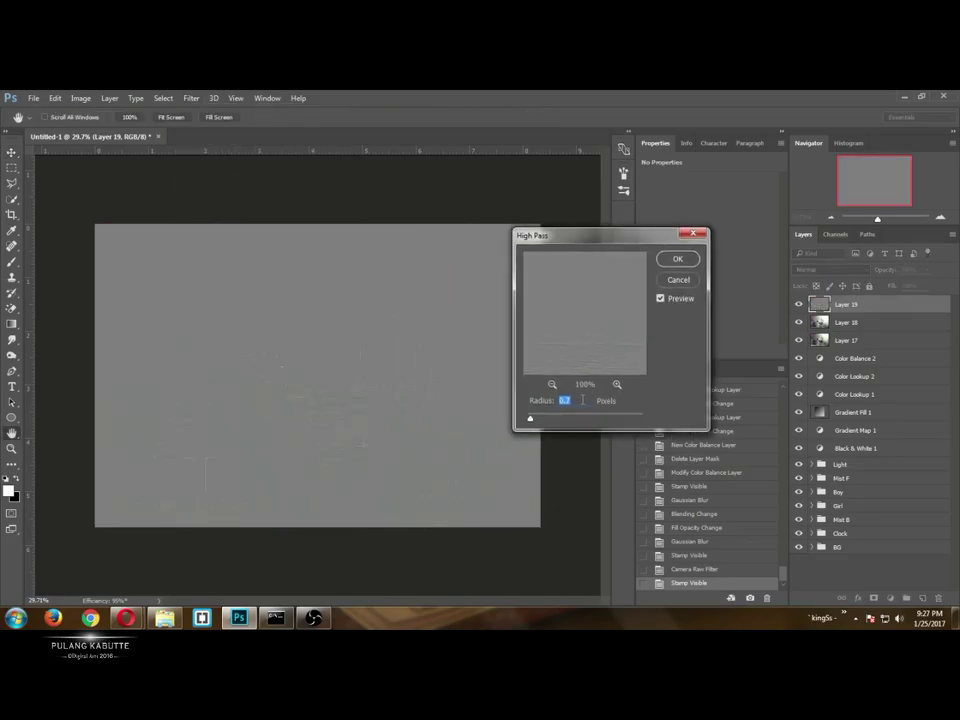
type("3")
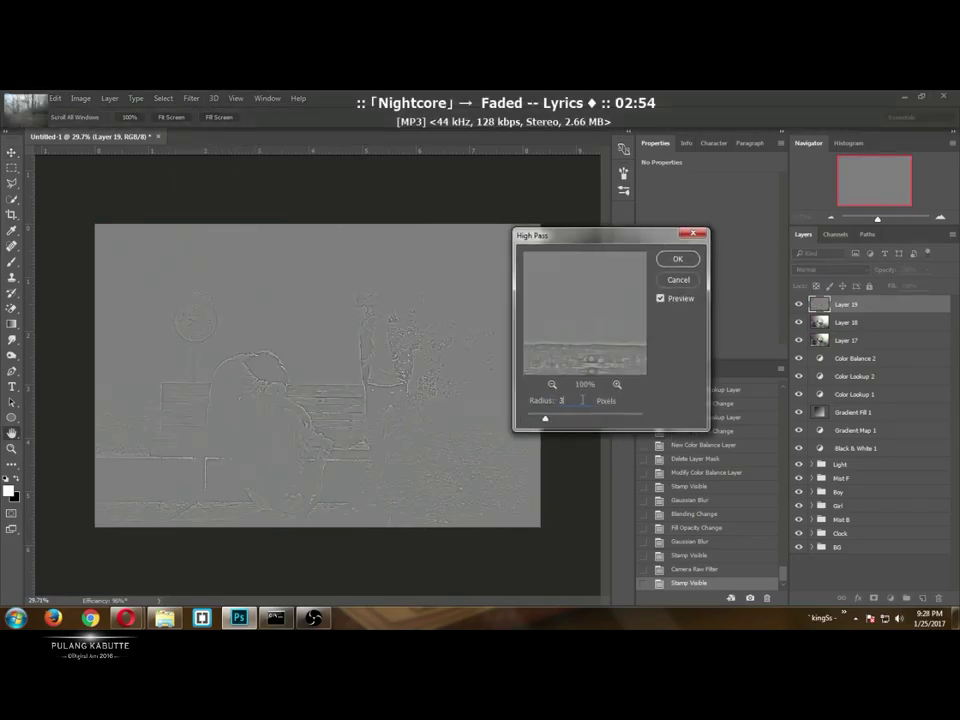
key("Return")
Set the High Pass layer's blending mode to Vivid Light and its opacity to 35%.
left_click(833, 269)
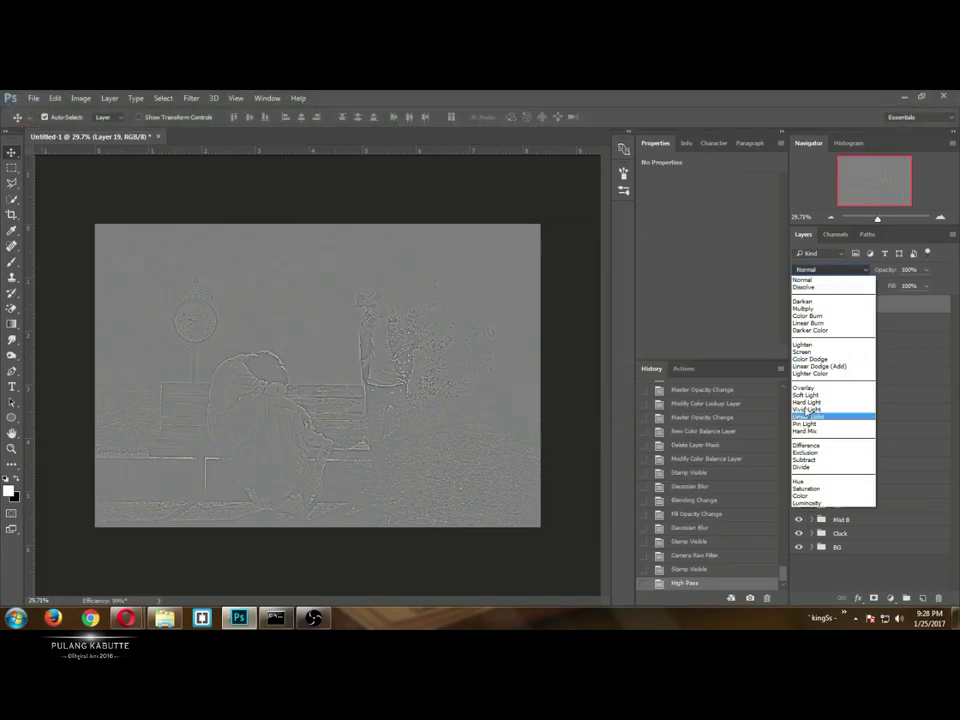
left_click(846, 416)
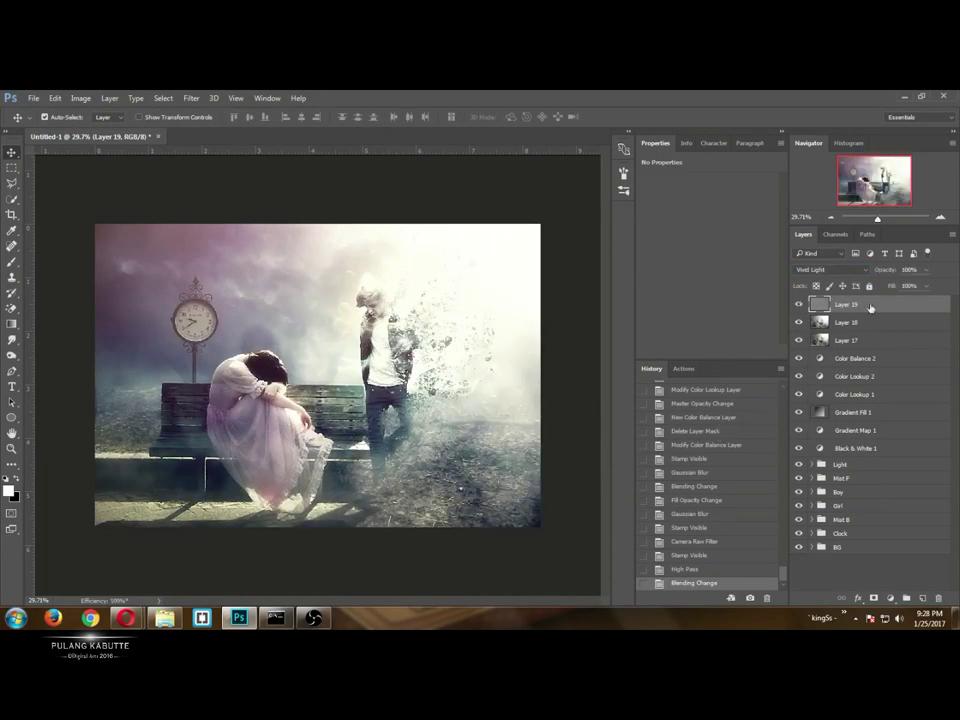
left_click(908, 269)
type("5")
key("Return")
type("35")
key("Return")
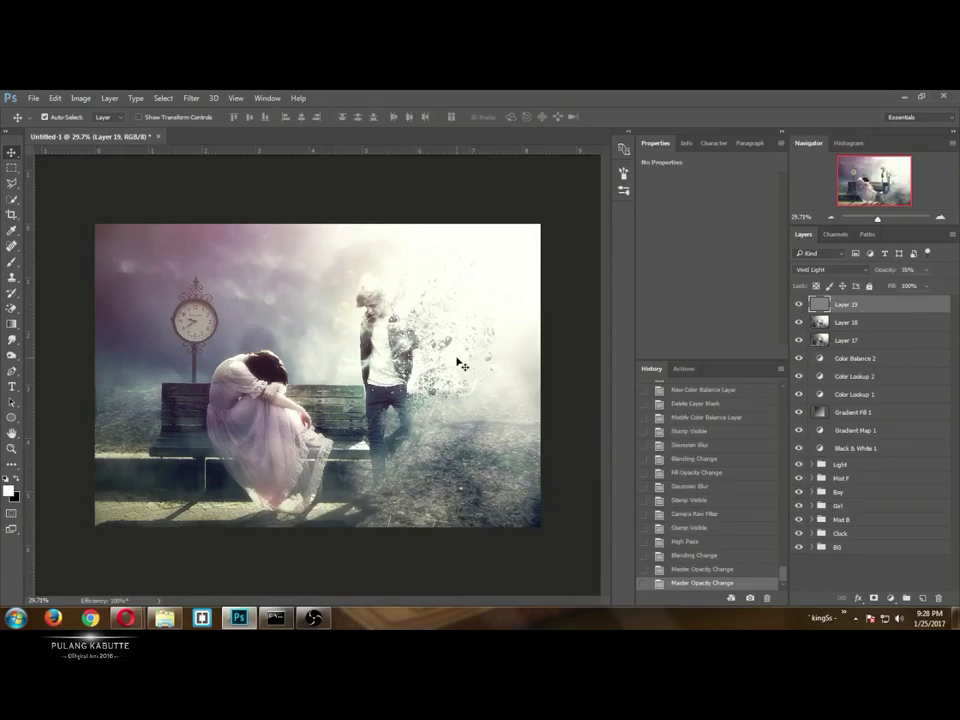
scroll(320, 410, "up", 3)
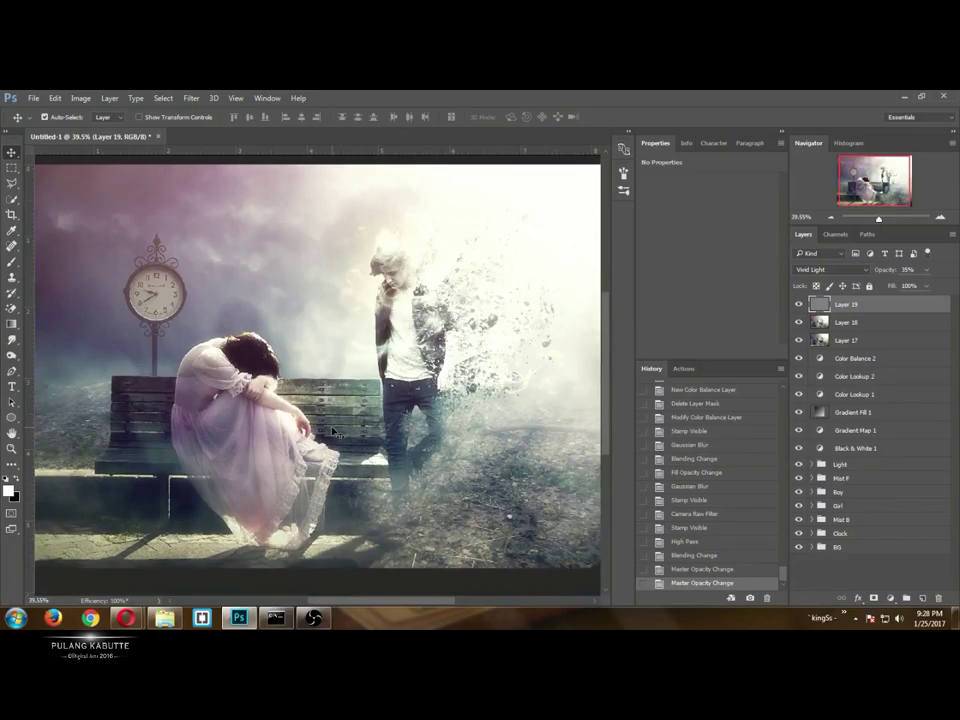
scroll(333, 430, "down", 1)
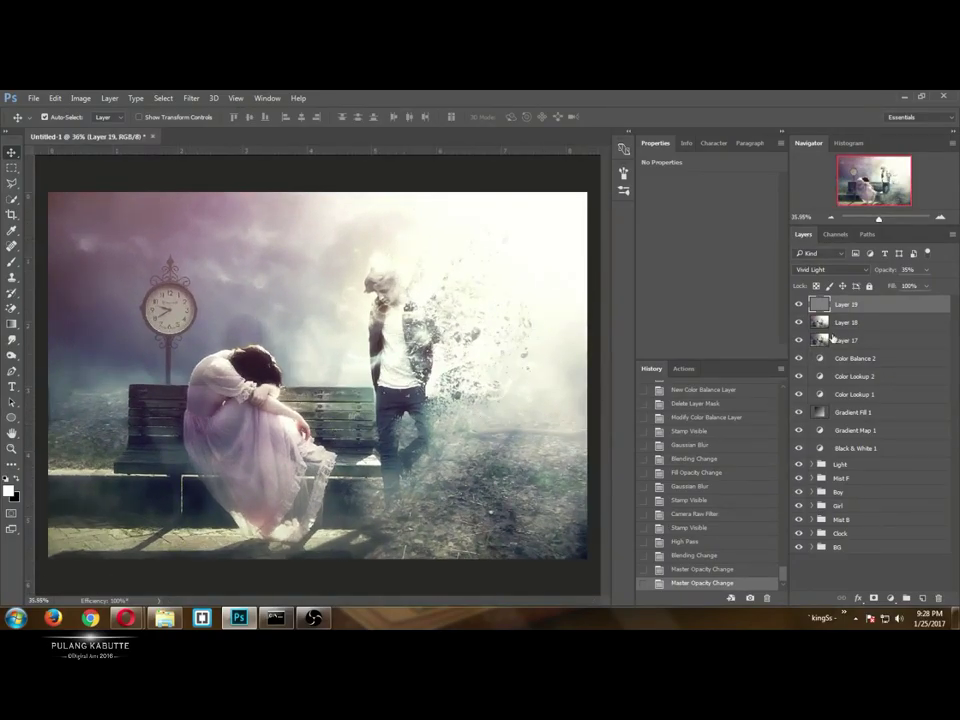
Group the layers from Layer 19 down to Black & White 1 and name the group Effects.
left_click(844, 452, "shift")
key("ctrl+g")
double_click(843, 303)
type("Effects")
key("Return")
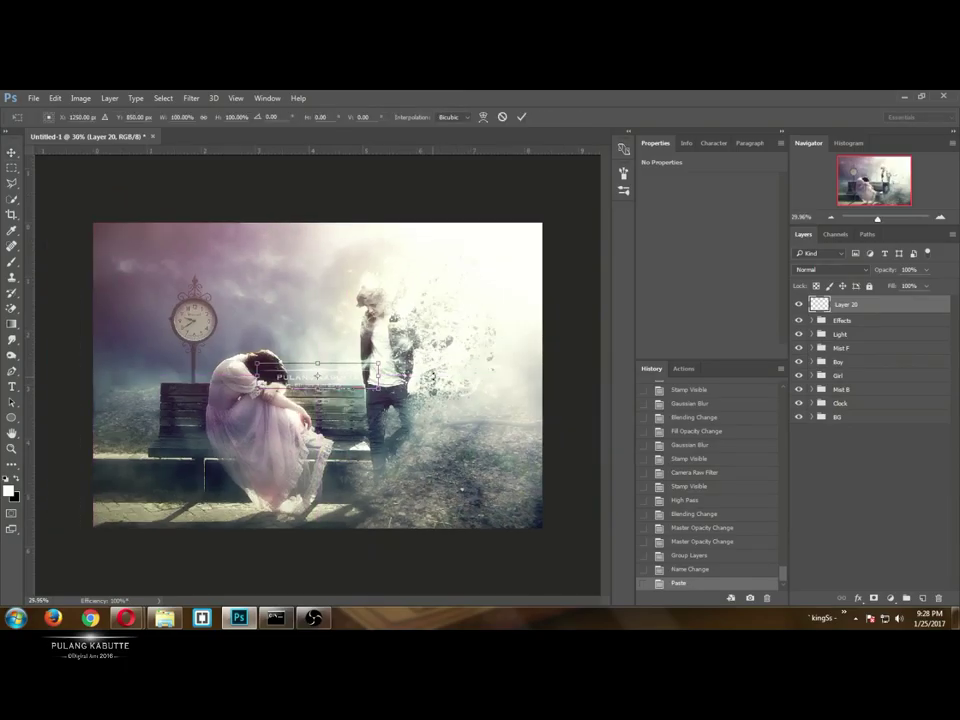
Place the pasted PULANG KABUTTE logo in the image's lower-right area and add the text FADED just above it.
left_click_drag(353, 383, 488, 508)
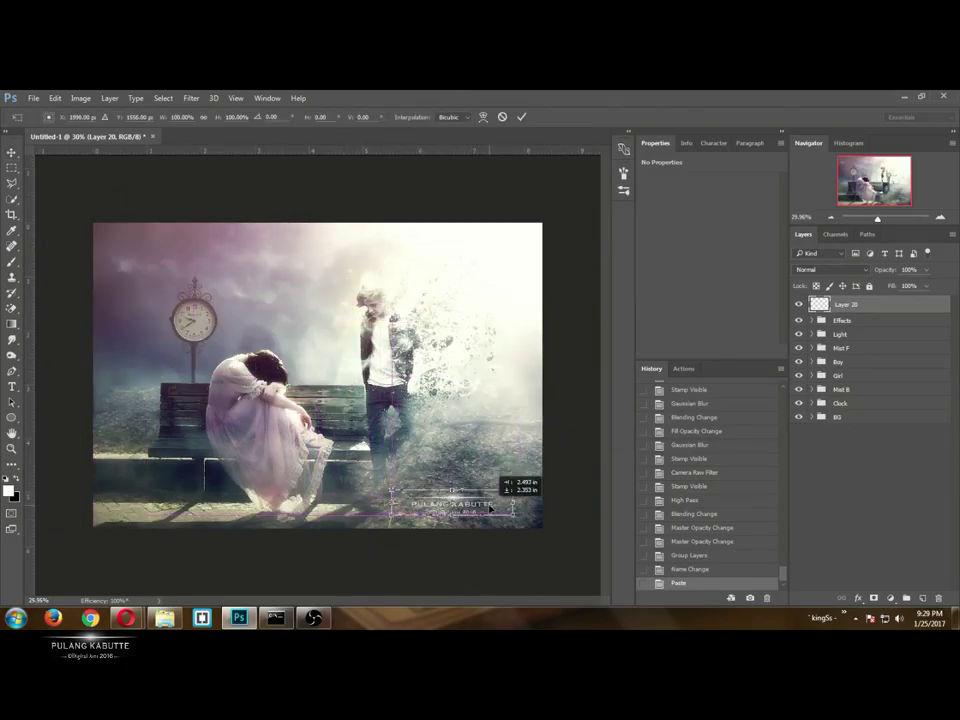
key("Return")
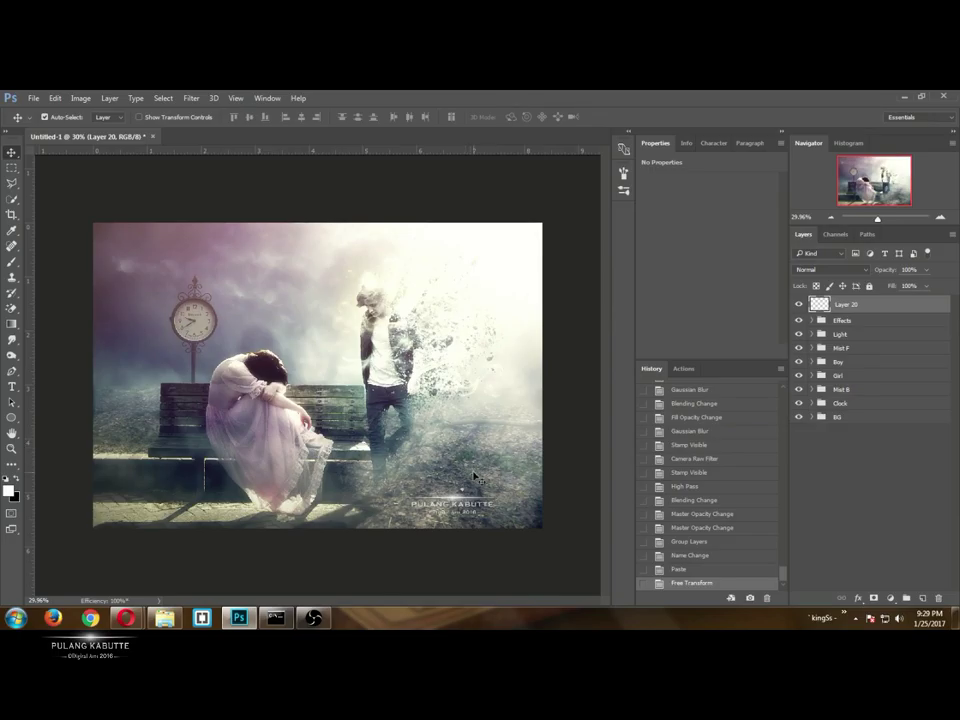
key("t")
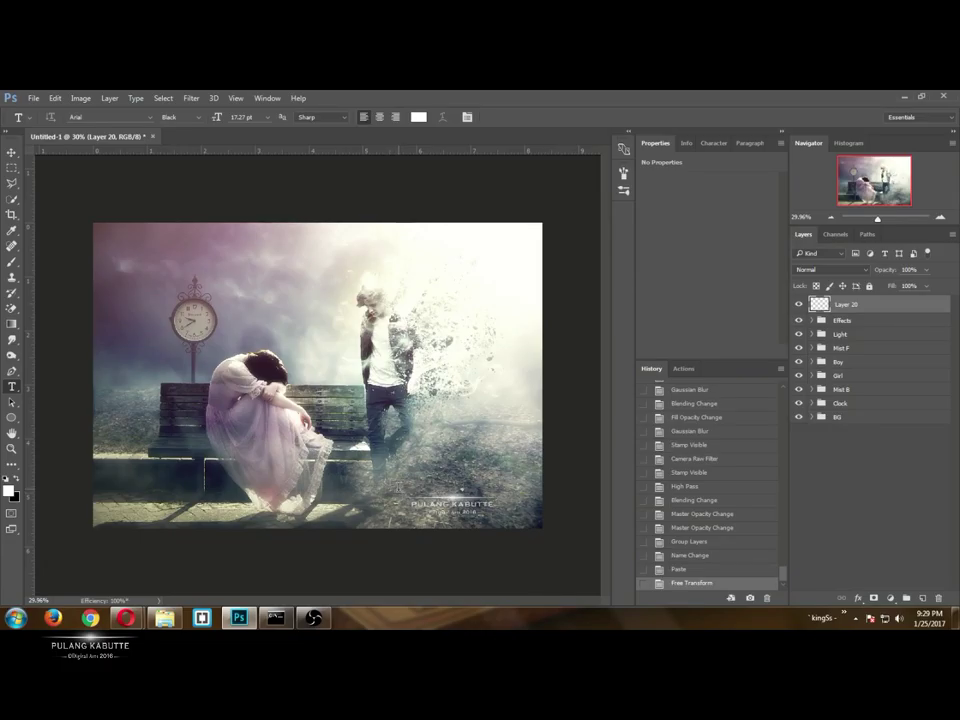
left_click(486, 508)
type("FADED")
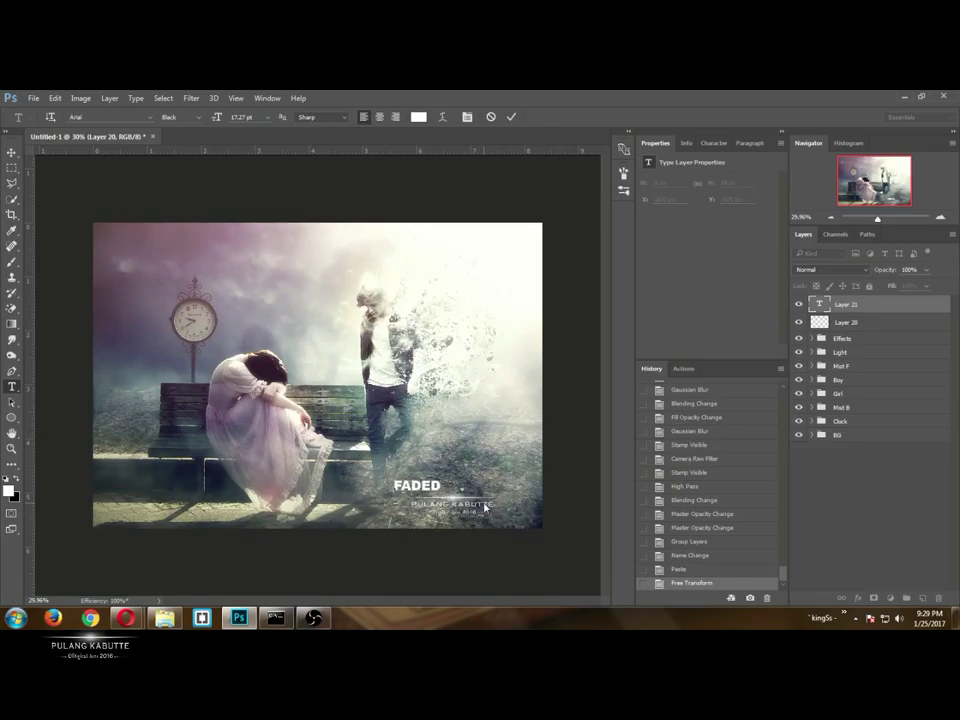
Set the FADED text in Copperplate Gothic Bold and scale it up to about 212%.
type("copp")
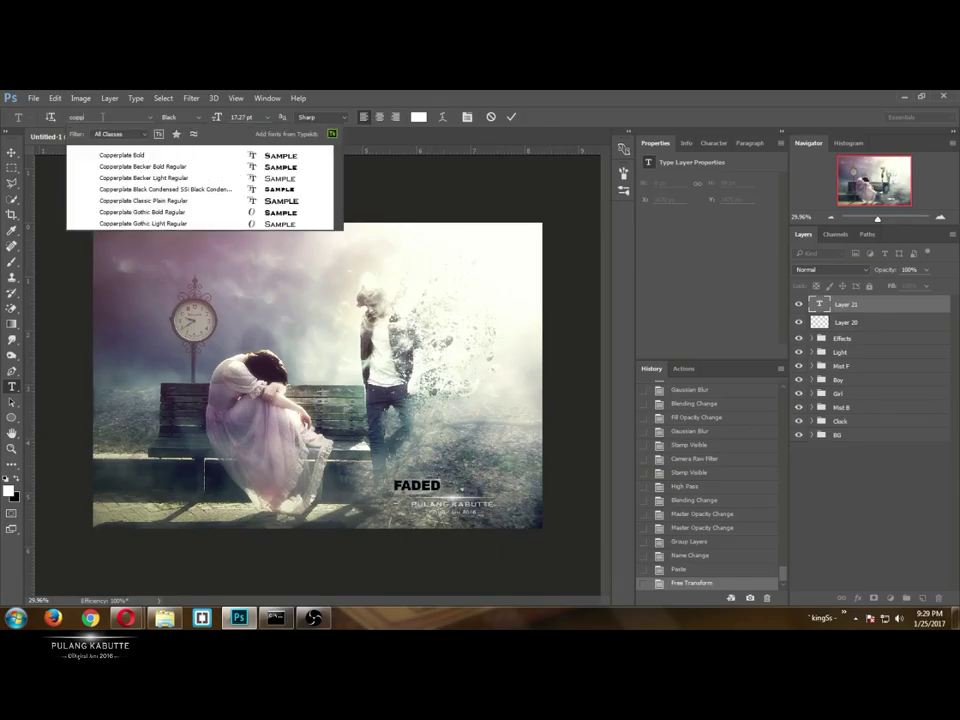
left_click(124, 212)
key("ctrl+Return")
key("ctrl+t")
left_click_drag(445, 479, 501, 469)
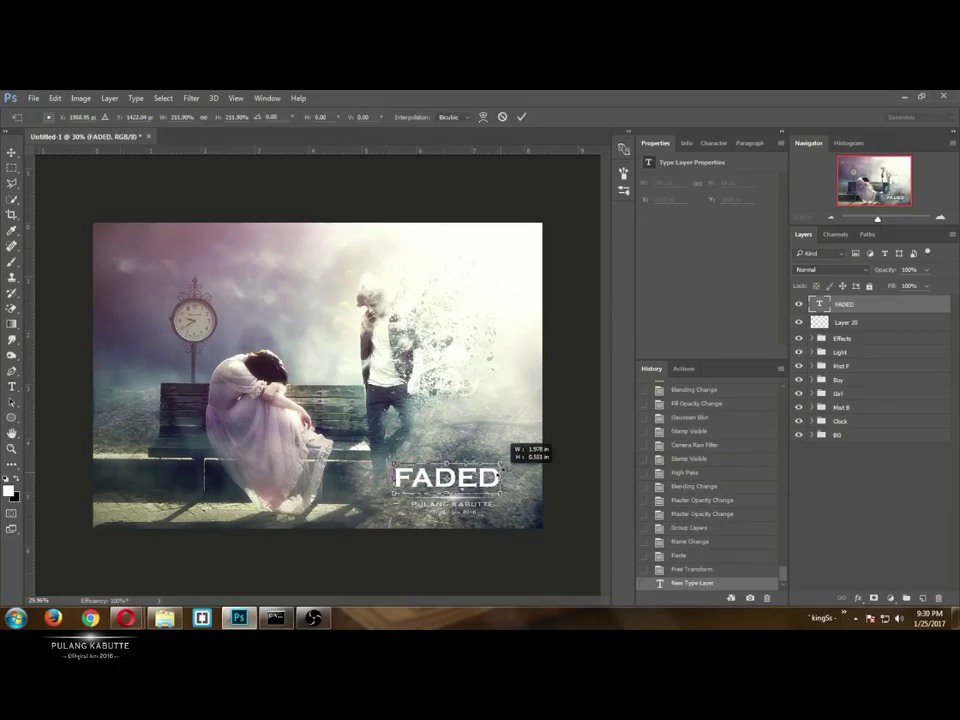
key("Return")
Position the PULANG KABUTTE logo directly beneath the FADED title.
scroll(500, 466, "up", 4)
left_click_drag(508, 502, 376, 437)
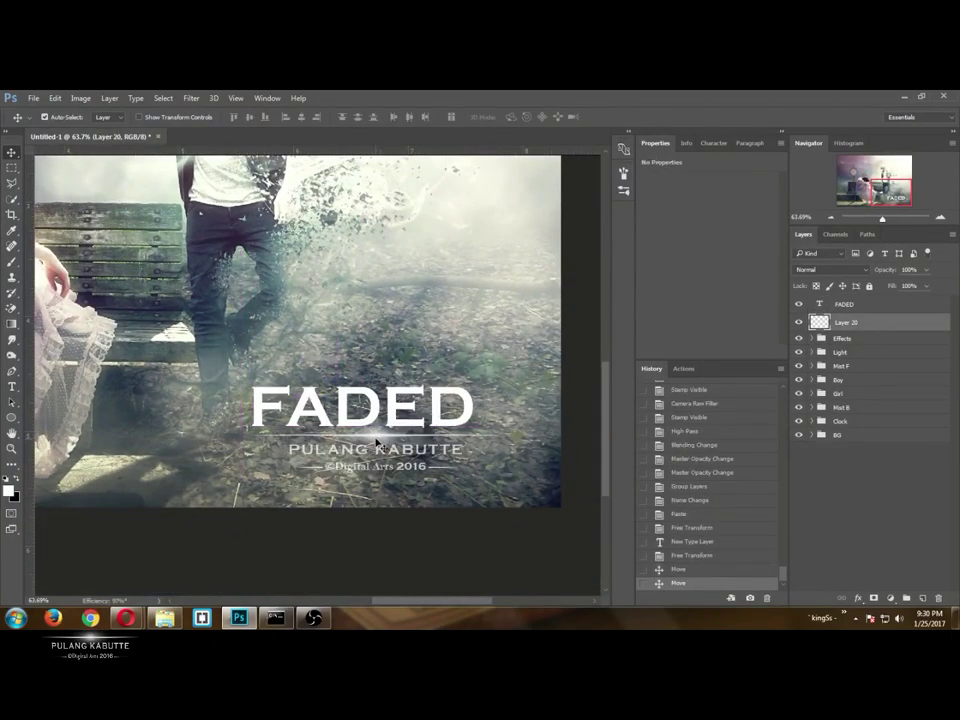
scroll(370, 412, "up", 1)
left_click(378, 405)
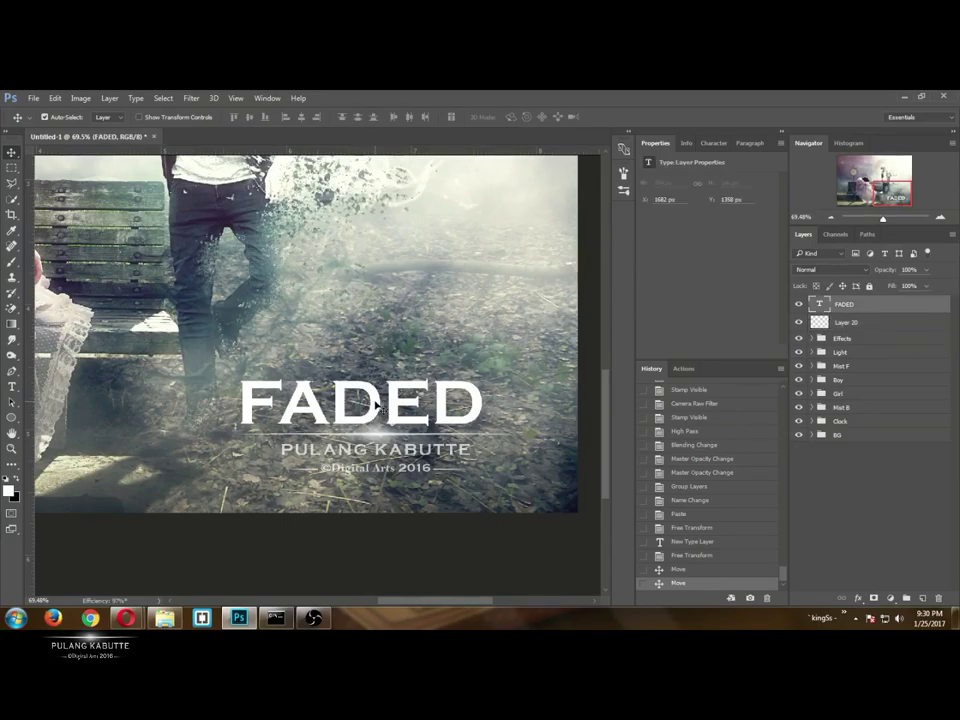
Scale the logo down to about 67% and align its horizontal center with the FADED title.
left_click(380, 440)
key("ctrl+t")
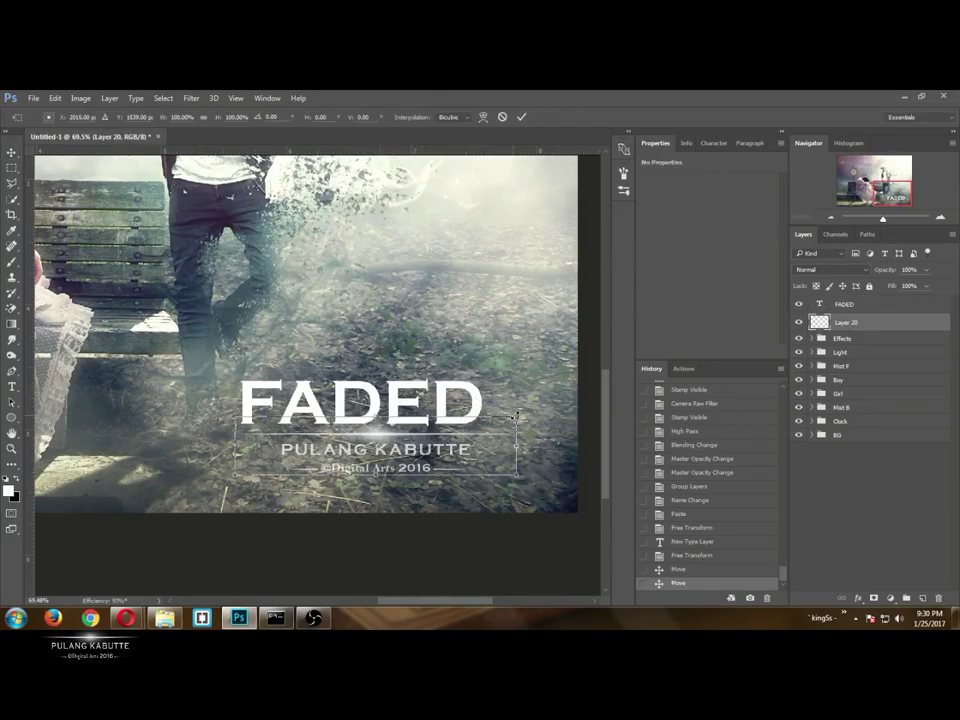
left_click_drag(516, 413, 438, 422)
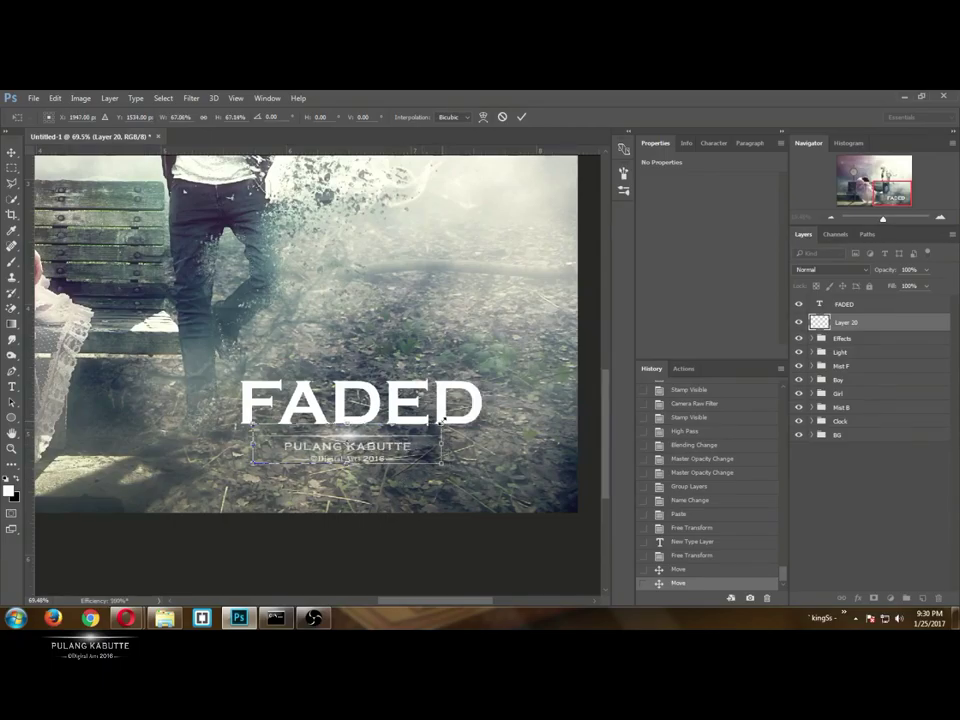
key("Return")
left_click(845, 304, "shift")
left_click(301, 117)
Add a new layer above the logo and paint a soft white glow on its light flare at 100% opacity and flow.
key("b")
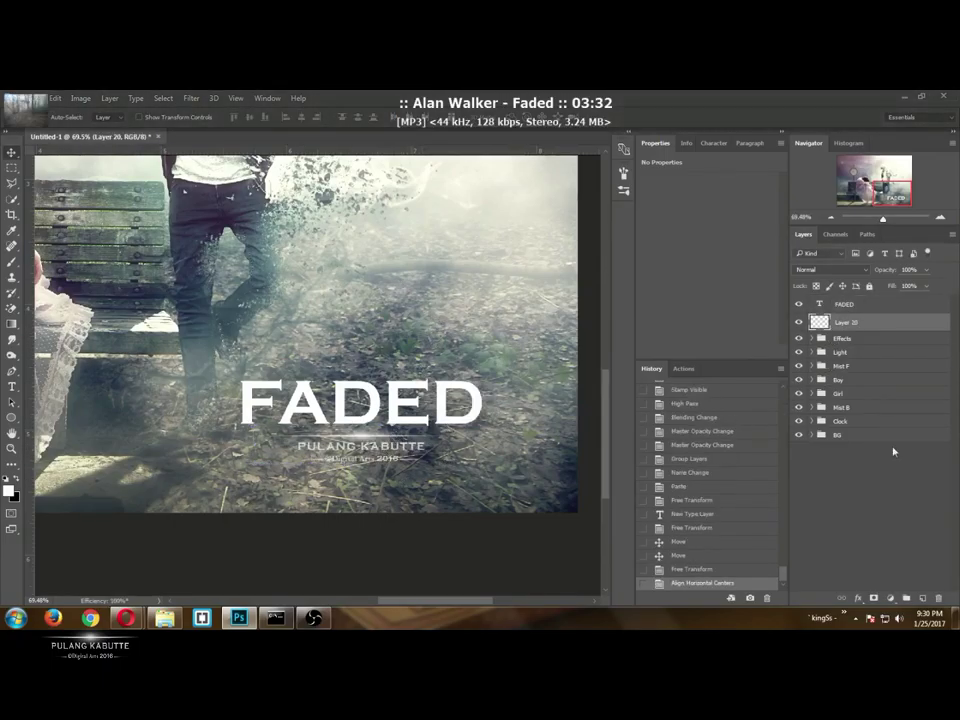
key("ctrl+shift+alt+n")
key("0")
key("shift+0")
scroll(374, 447, "up", 6)
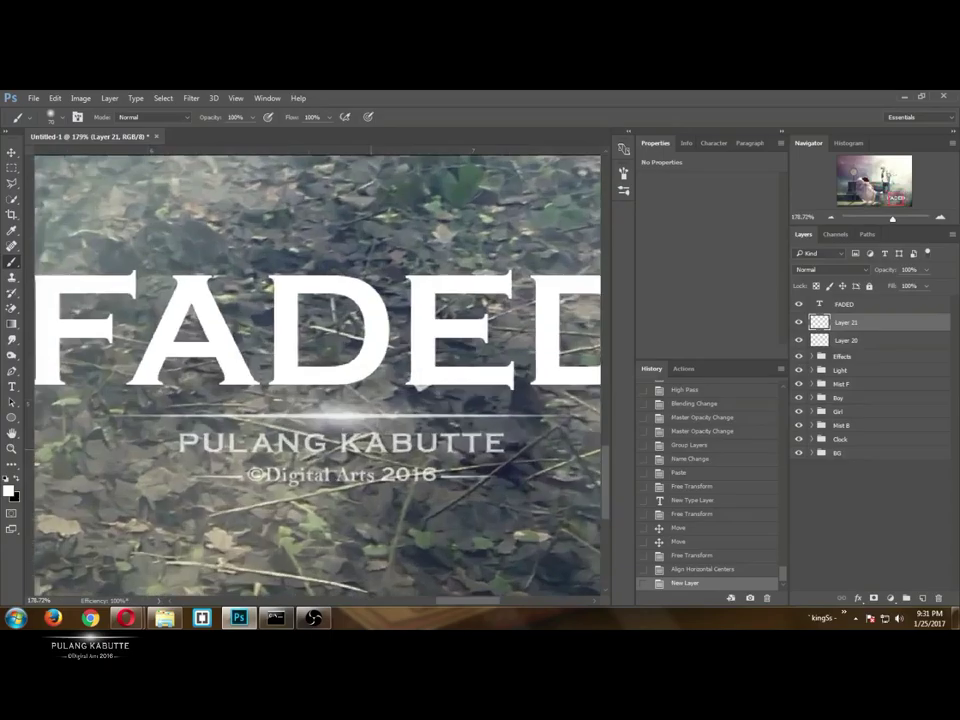
left_click(338, 406)
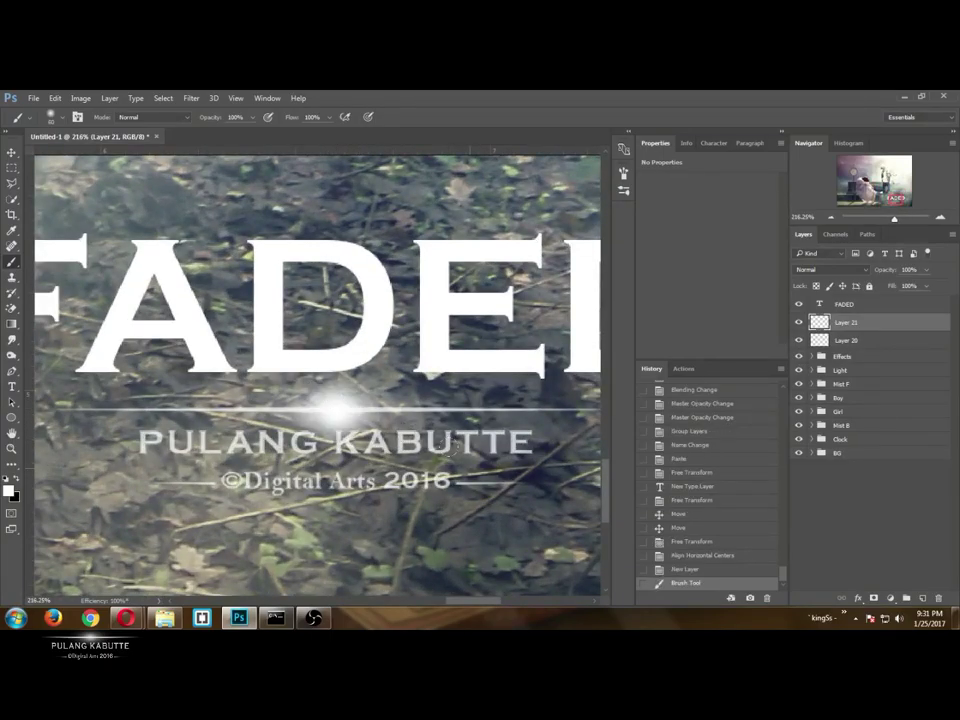
Align the glow's horizontal center with the logo and stretch the glow wider along the flare line.
left_click(846, 340, "shift")
key("v")
left_click(300, 117)
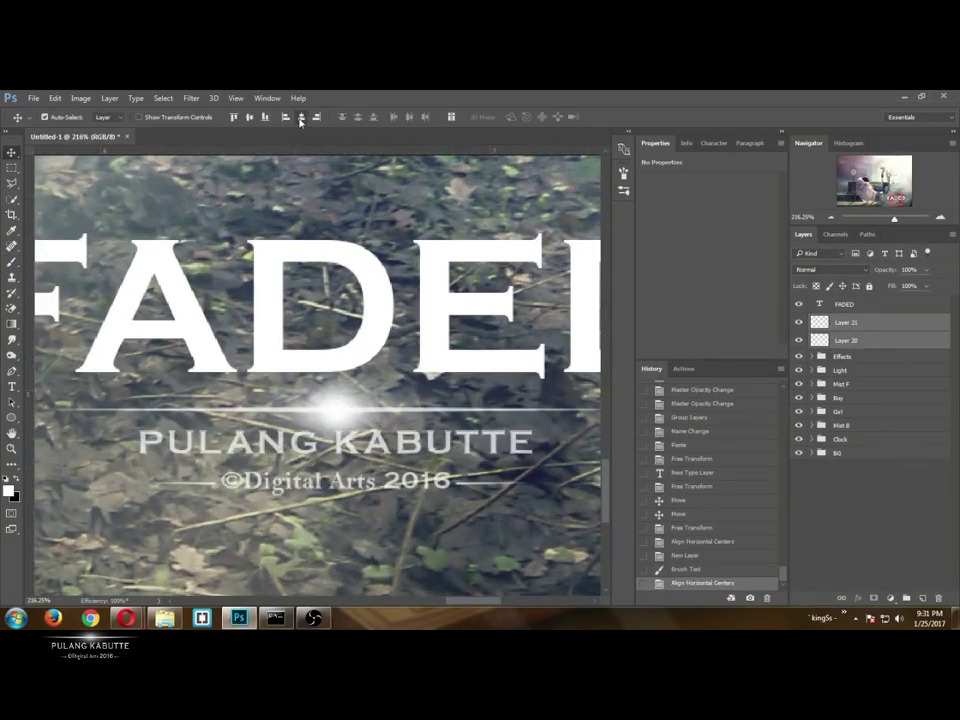
left_click(850, 326)
key("ctrl+t")
left_click_drag(276, 411, 201, 409)
key("Return")
Colorize the glow on the logo's flare blue using Hue/Saturation, with saturation 80 and lightness -40.
key("ctrl+u")
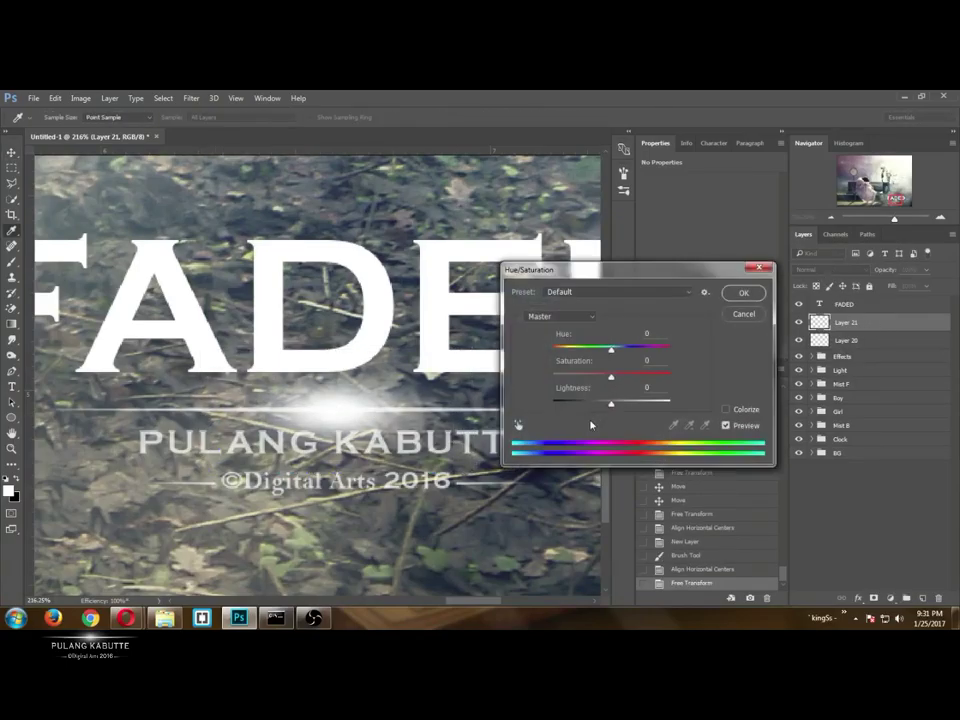
left_click(726, 410)
left_click_drag(581, 378, 587, 403)
left_click_drag(555, 354, 617, 348)
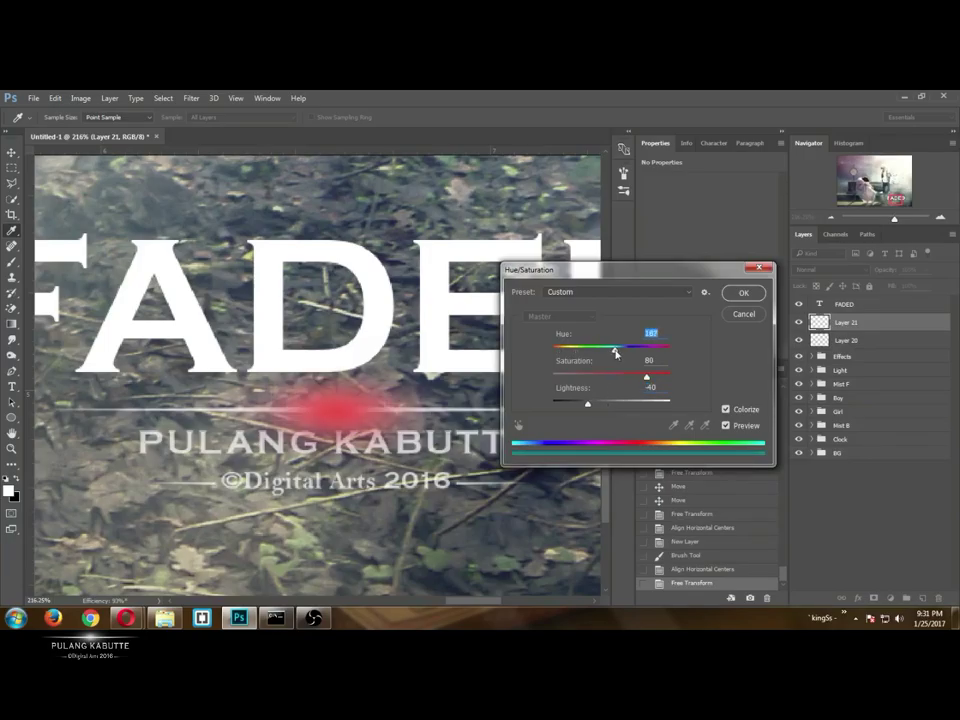
left_click(743, 292)
Try Color Dodge and Linear Dodge (Add) on the blue glow layer, and settle on the Vivid Light blending mode.
left_click(833, 270)
left_click(820, 366)
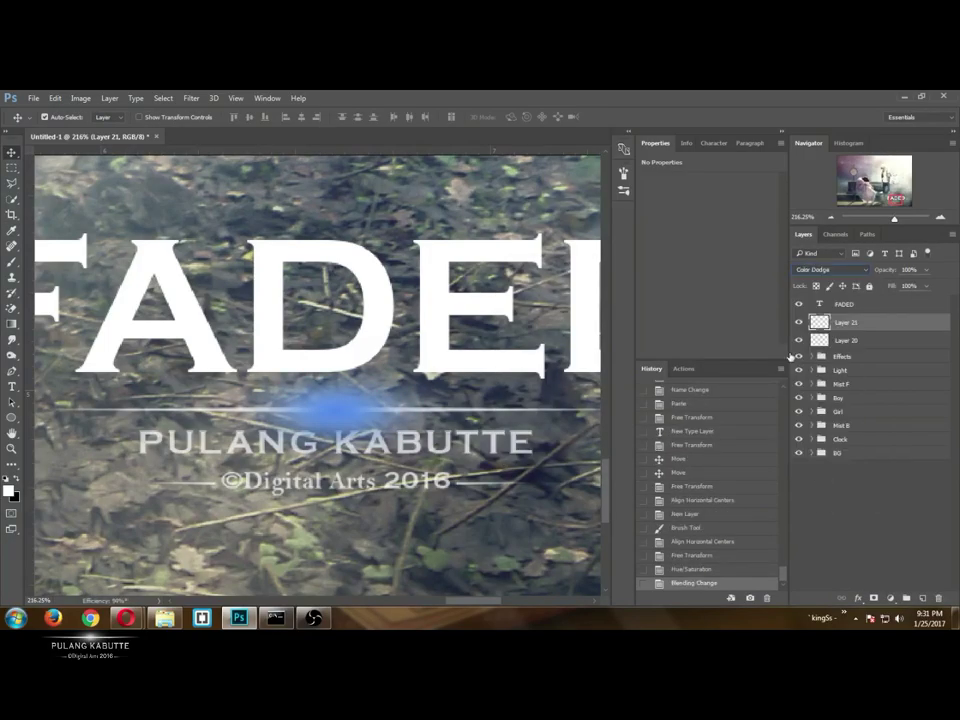
left_click(831, 270)
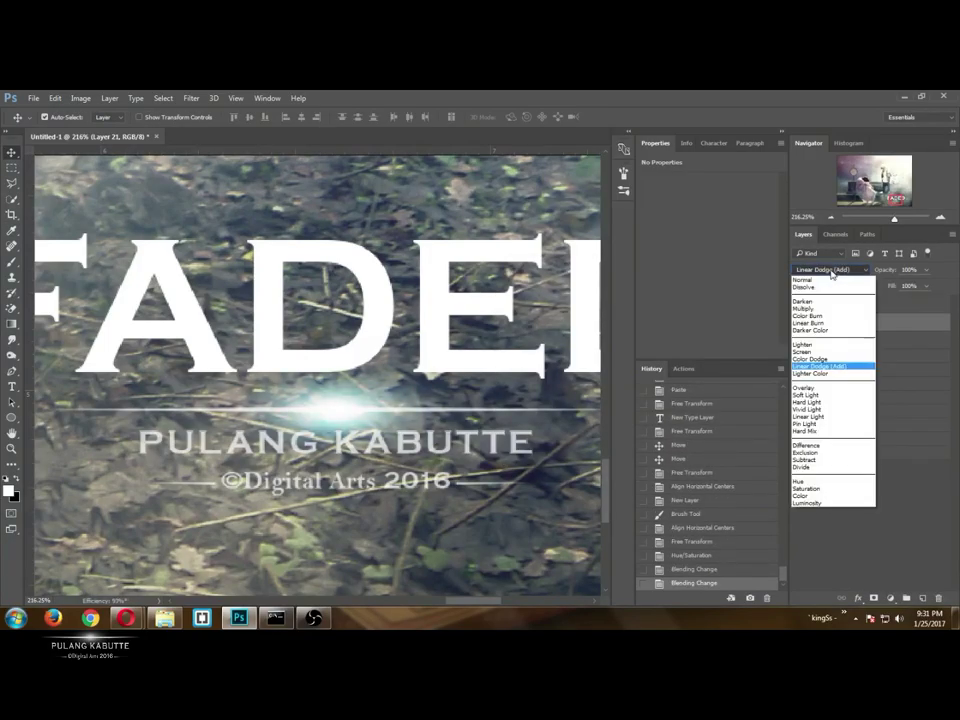
left_click(816, 410)
scroll(827, 272, "down", 2)
scroll(827, 272, "up", 2)
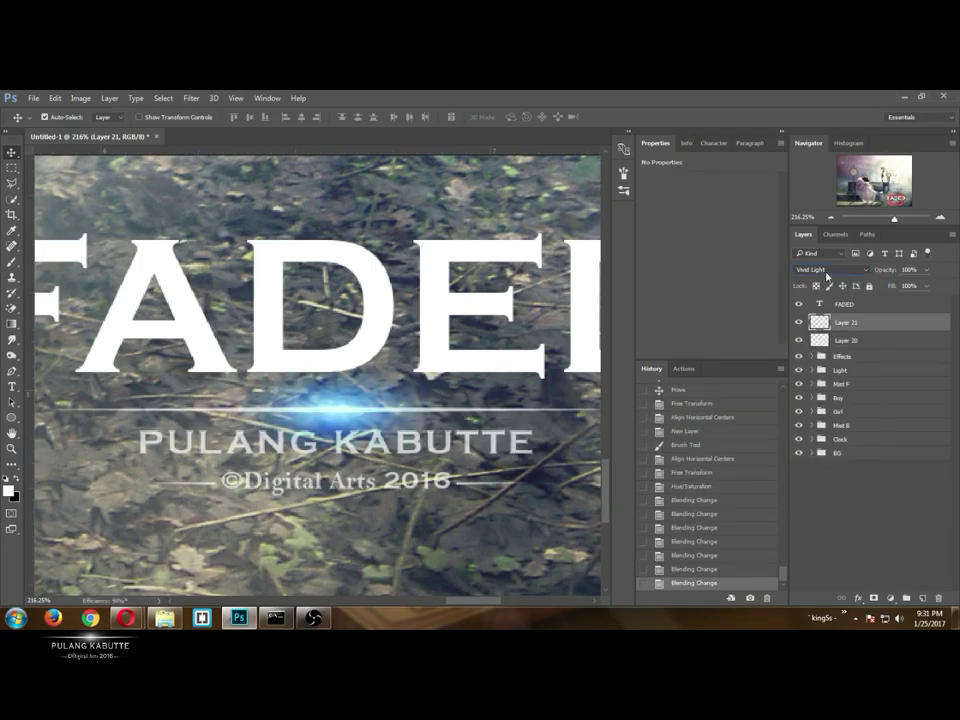
Set the opacity of the FADED title layer to 75%.
key("ctrl+0")
left_click(845, 304)
key("7")
key("5")
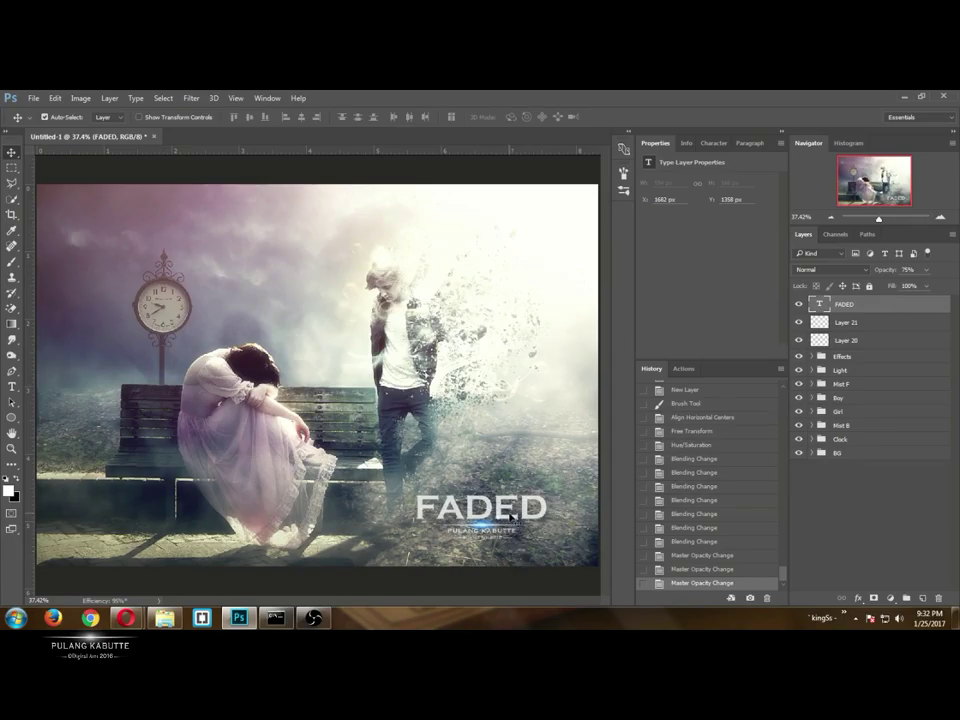
Change the title text to "Faded", keeping only the first letter as a capital.
double_click(821, 304)
key("Right")
key("shift+Left")
key("shift+Left")
key("shift+Left")
key("shift+Left")
key("shift+Left")
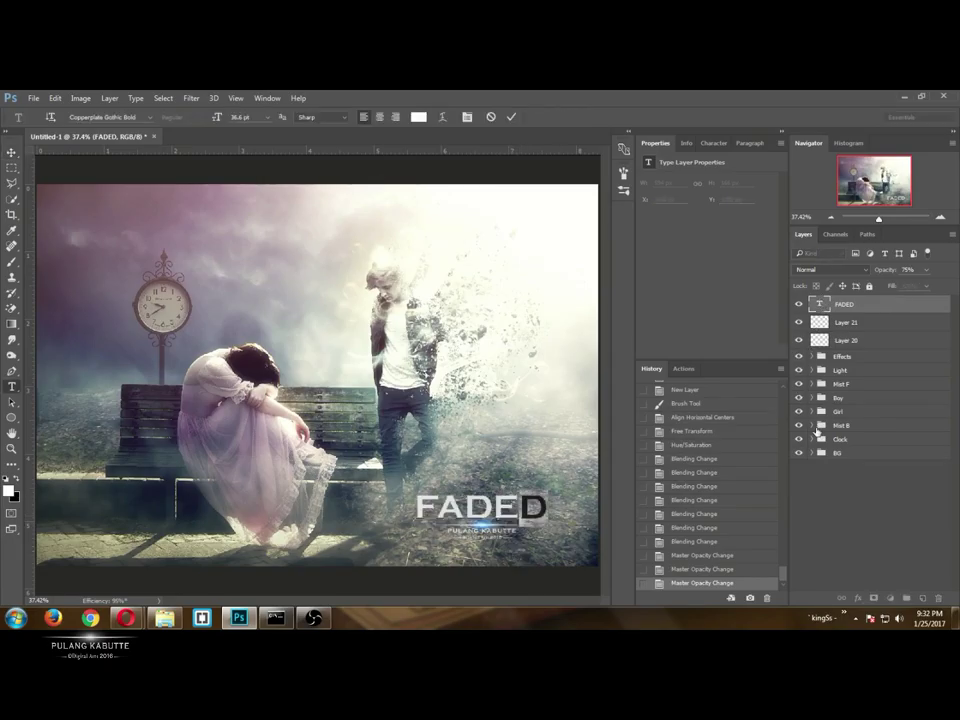
key("shift+Right")
type("aded")
key("ctrl+Return")
key("v")
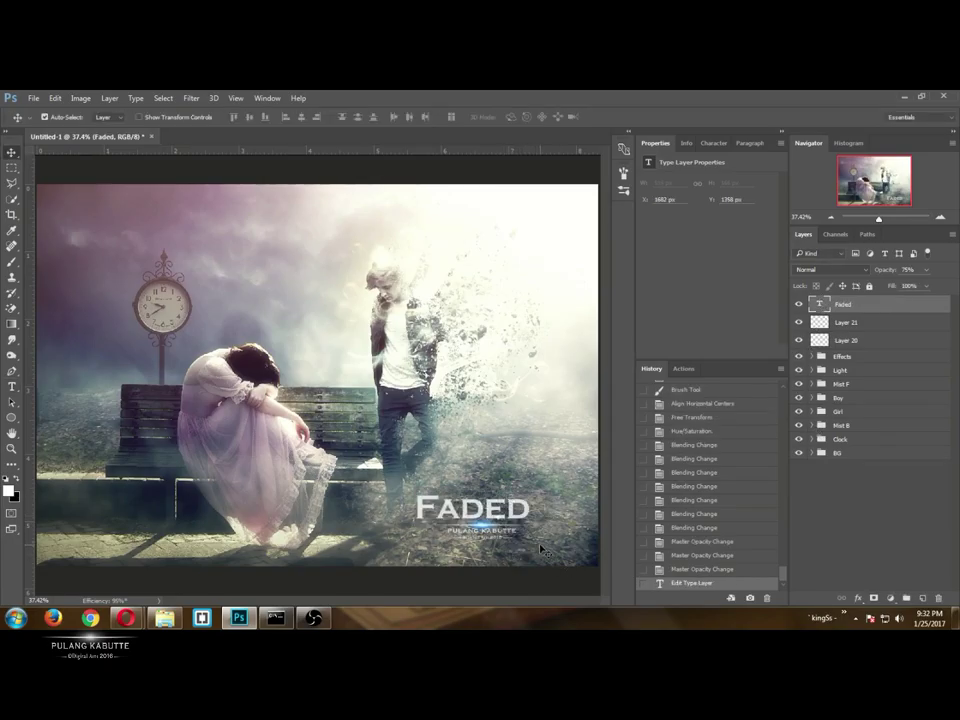
Add a new text layer reading "where are you now" just above the Faded title.
key("t")
left_click(423, 484)
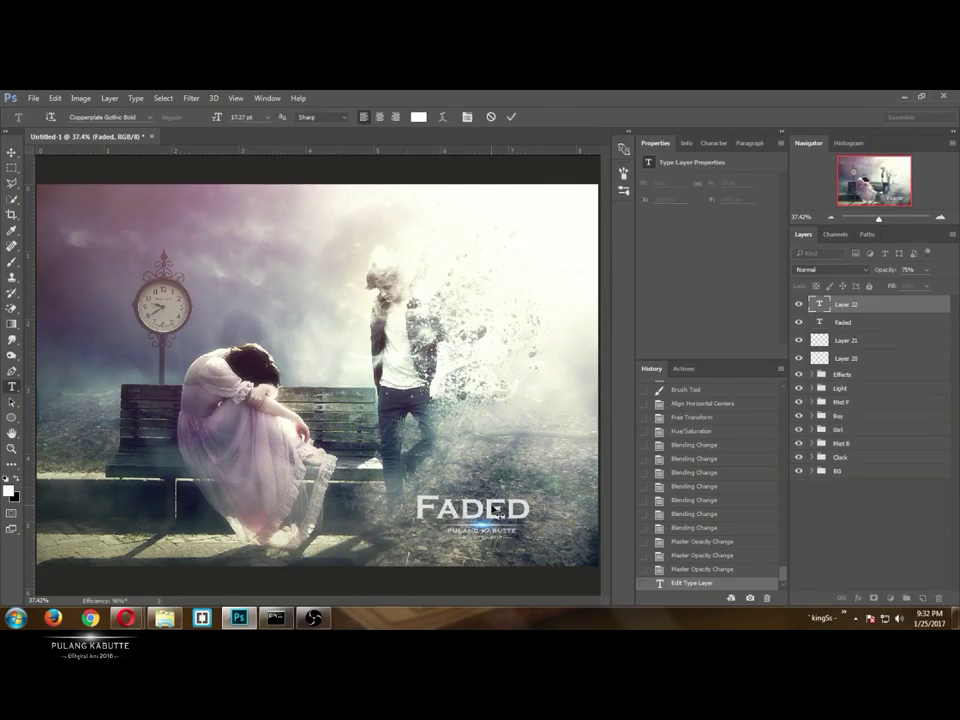
type("WHERE ARE YOU NOW")
key("ctrl+Return")
Scale the "where are you now" line down proportionally until it is narrower than the title, and place it directly above Faded.
key("ctrl+t")
left_click_drag(597, 471, 527, 477)
scroll(522, 506, "up", 5)
scroll(520, 497, "up", 2)
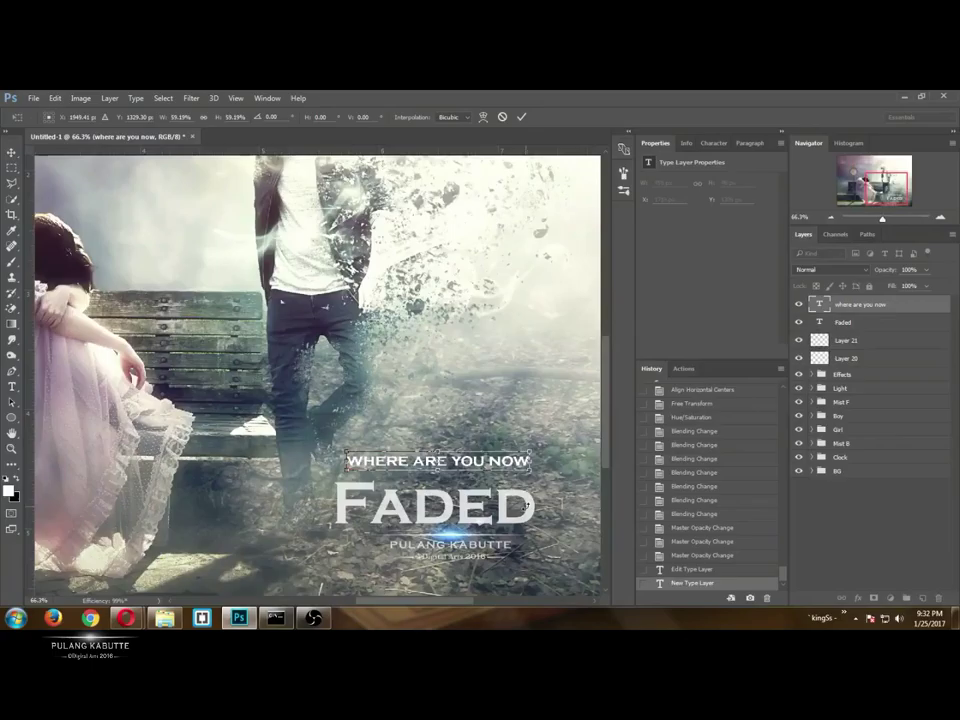
left_click_drag(394, 426, 451, 458)
scroll(525, 445, "down", 2)
left_click_drag(583, 436, 541, 441)
key("Return")
Align the right edges of "where are you now" and the Faded title, and set the small line's opacity to 75%.
left_click(844, 324, "ctrl")
key("v")
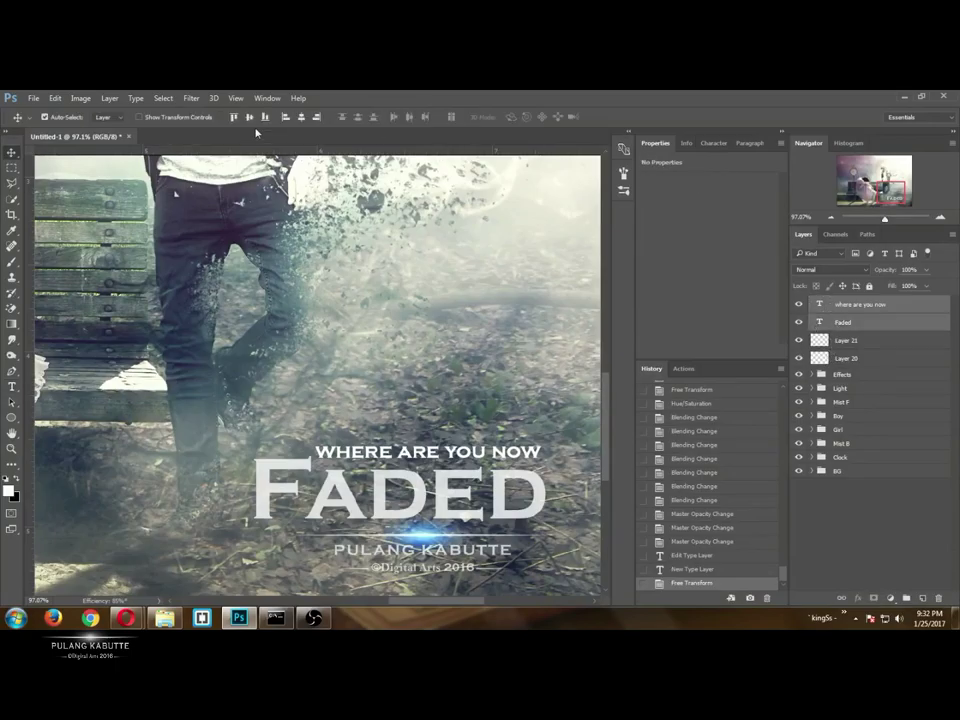
left_click(316, 117)
left_click(408, 462)
key("7")
key("5")
scroll(438, 430, "down", 7)
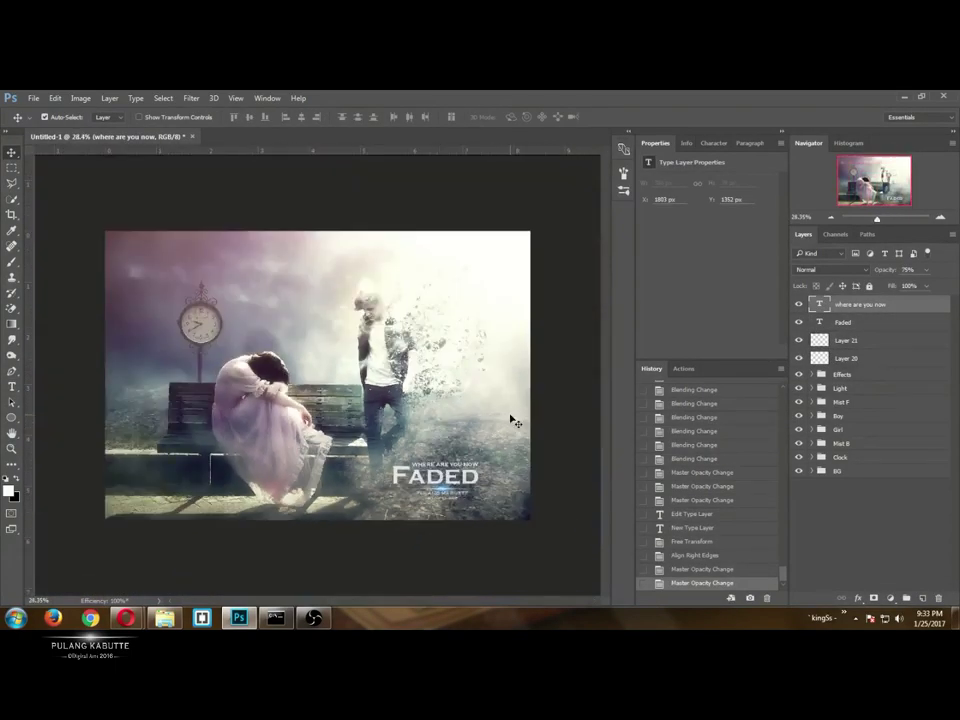
Group the two text layers with the logo and glow layers, and name the group Text.
left_click(842, 360, "shift")
key("ctrl+g")
double_click(839, 303)
type("Text")
key("Return")
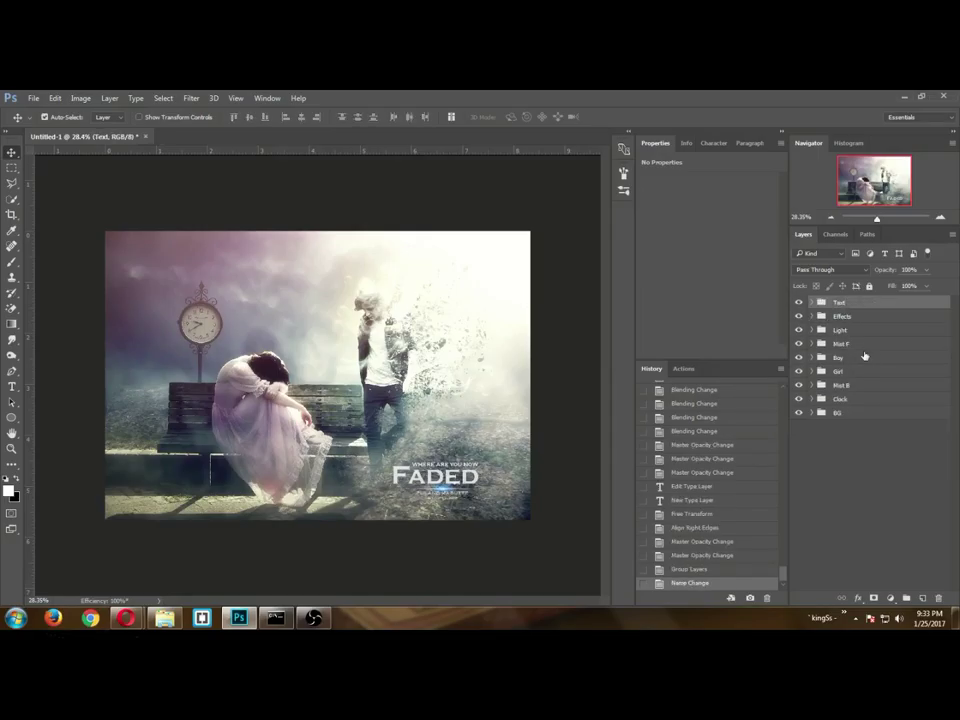
Nudge the Text group left, away from the image edge, and scale it up slightly.
key("shift+Left")
key("shift+Left")
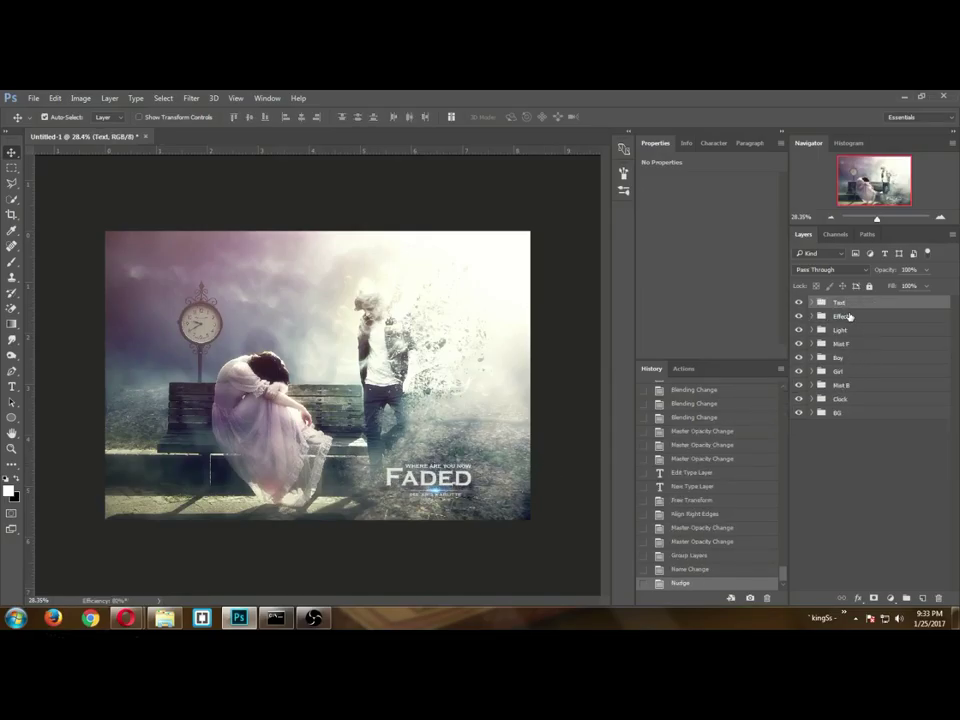
key("ctrl+t")
left_click_drag(472, 462, 490, 463)
key("Return")
key("shift+Left")
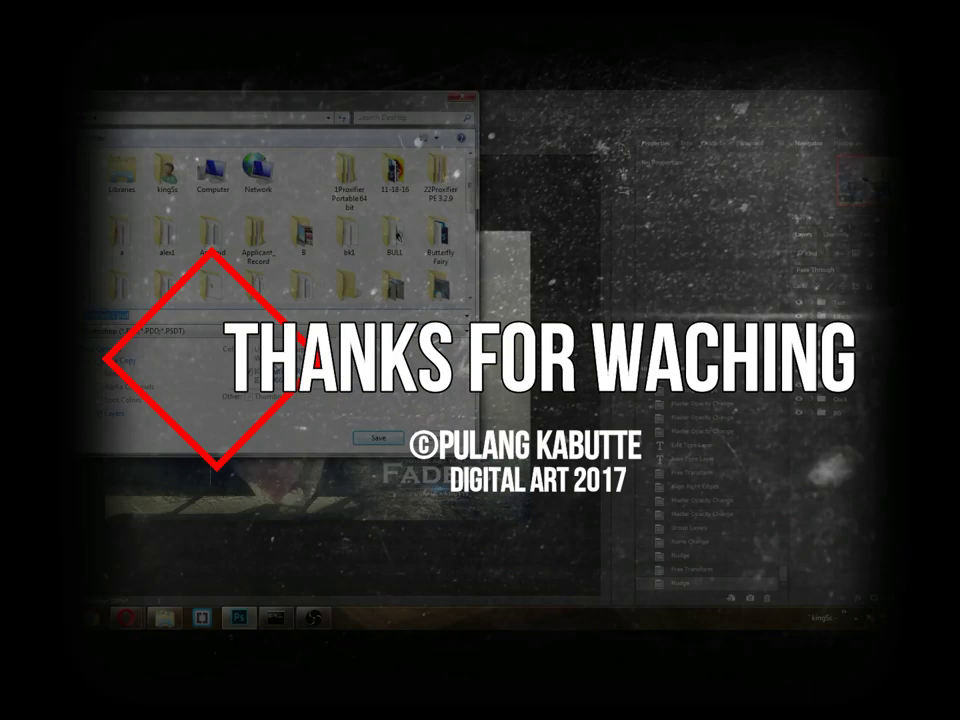
Save the finished composition as a Photoshop document with its layers.
key("Return")
key("Return")
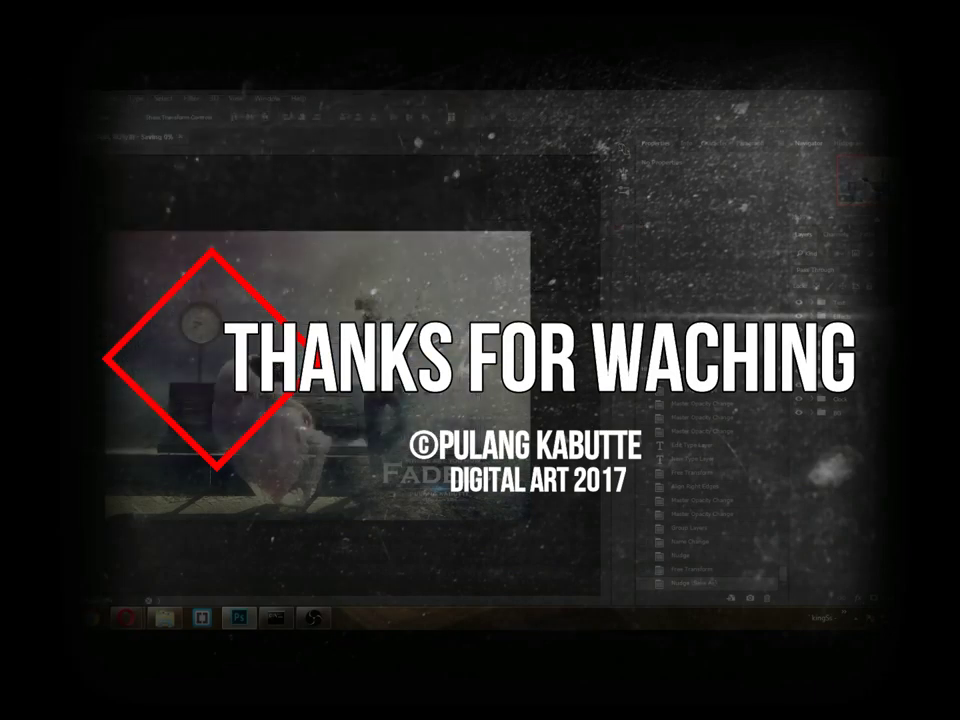